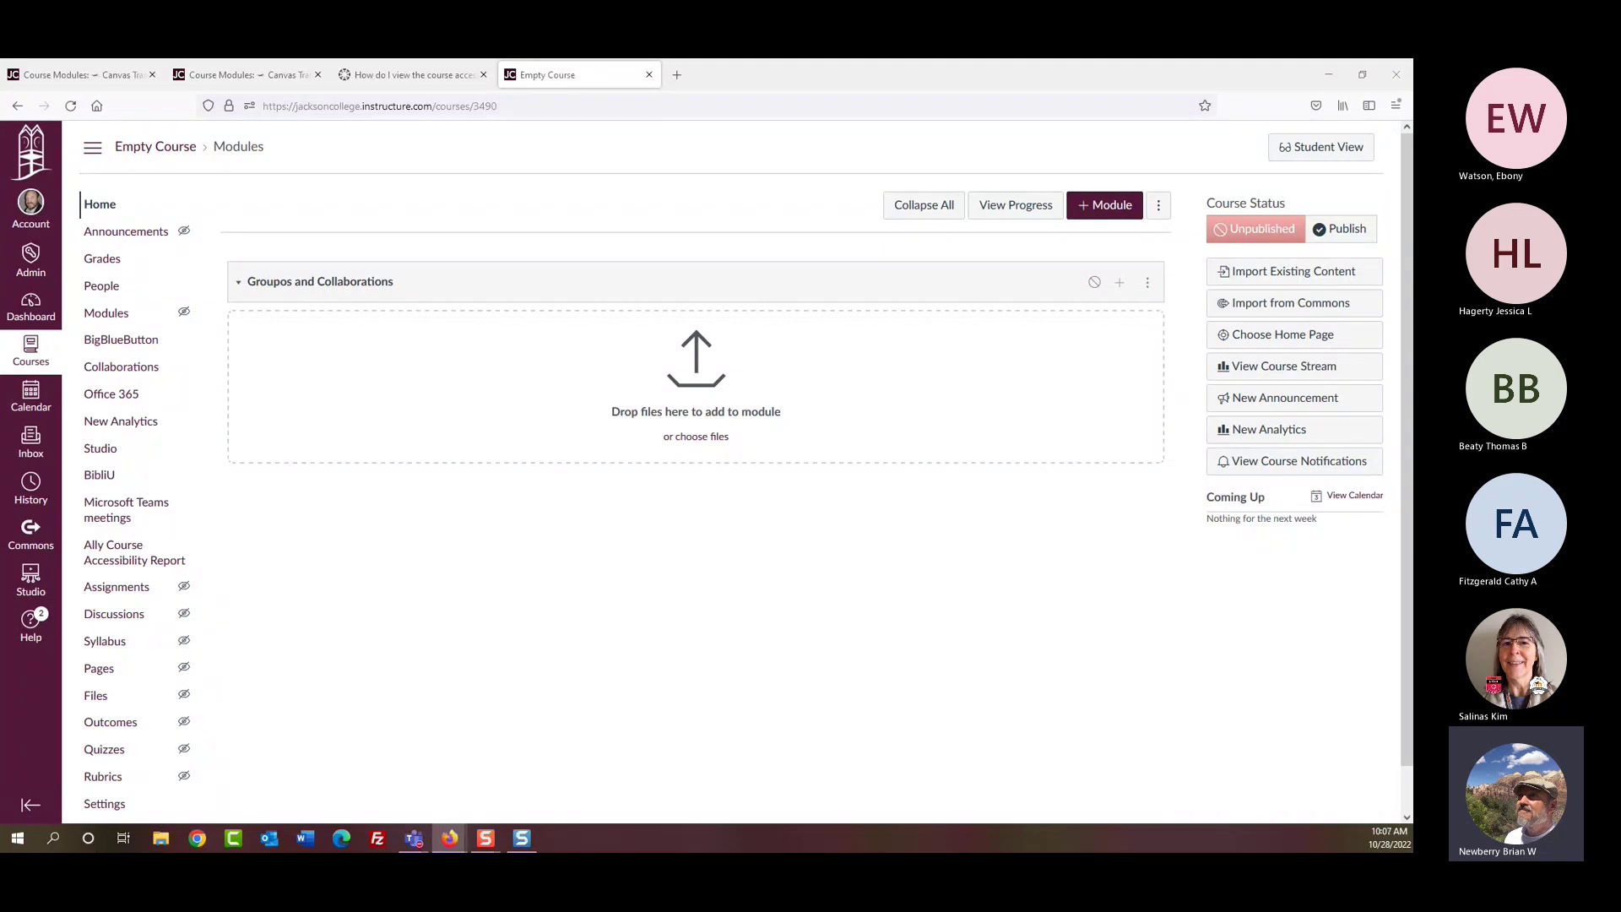
Step: View the Access Report for Student Four from the course's People roster, and return to the roster
{"action": "left_click", "coordinate": [107, 290]}
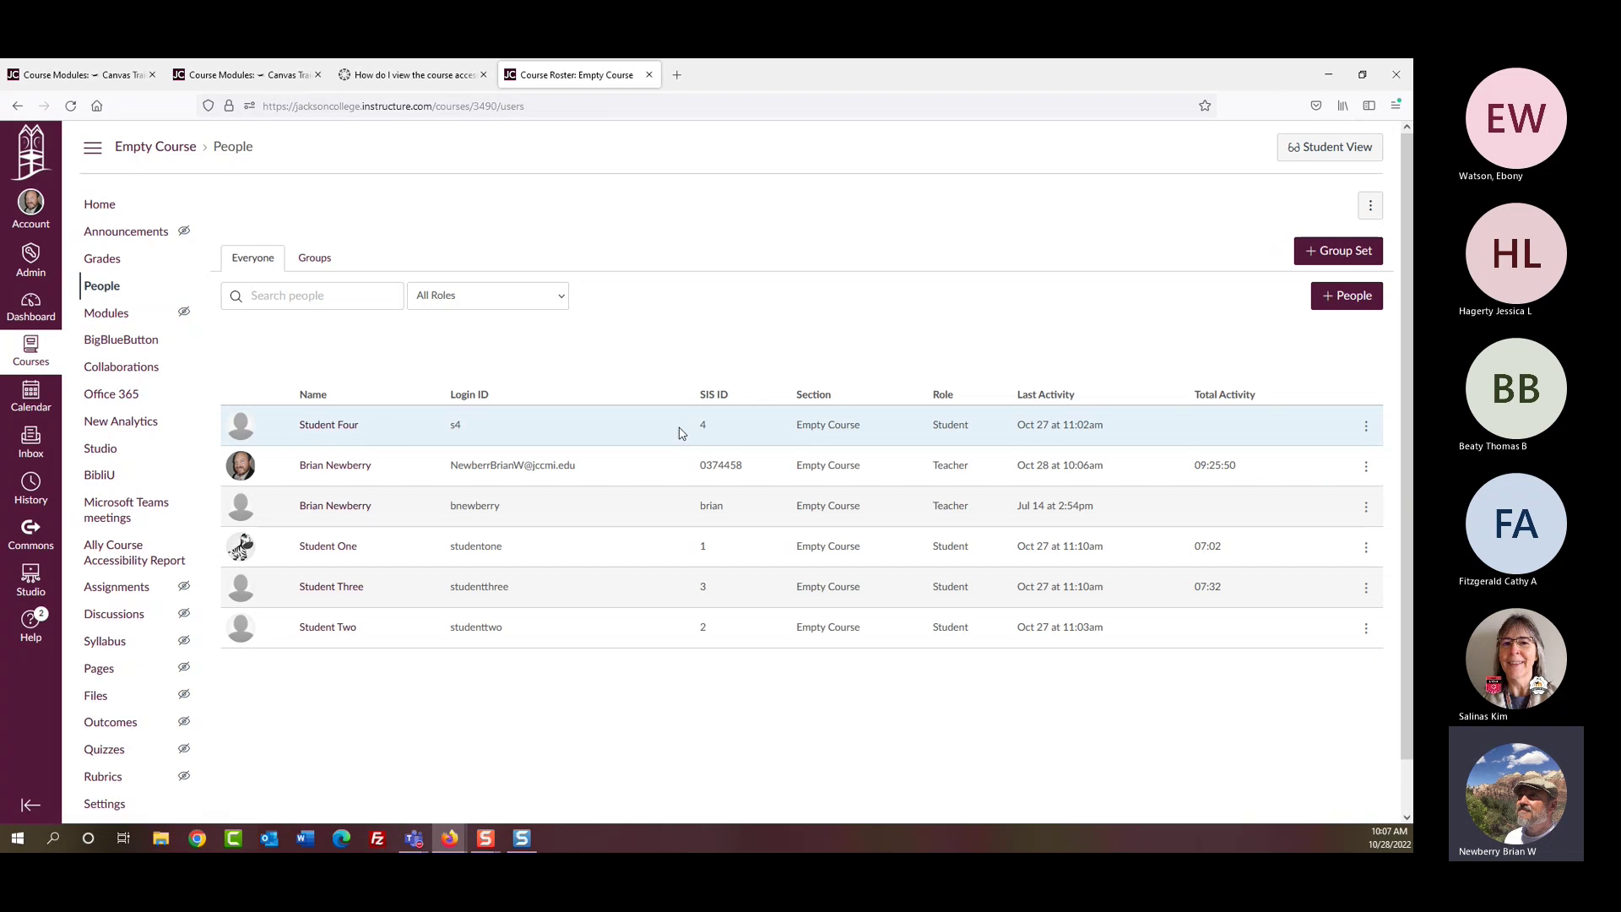
{"action": "left_click", "coordinate": [1367, 429]}
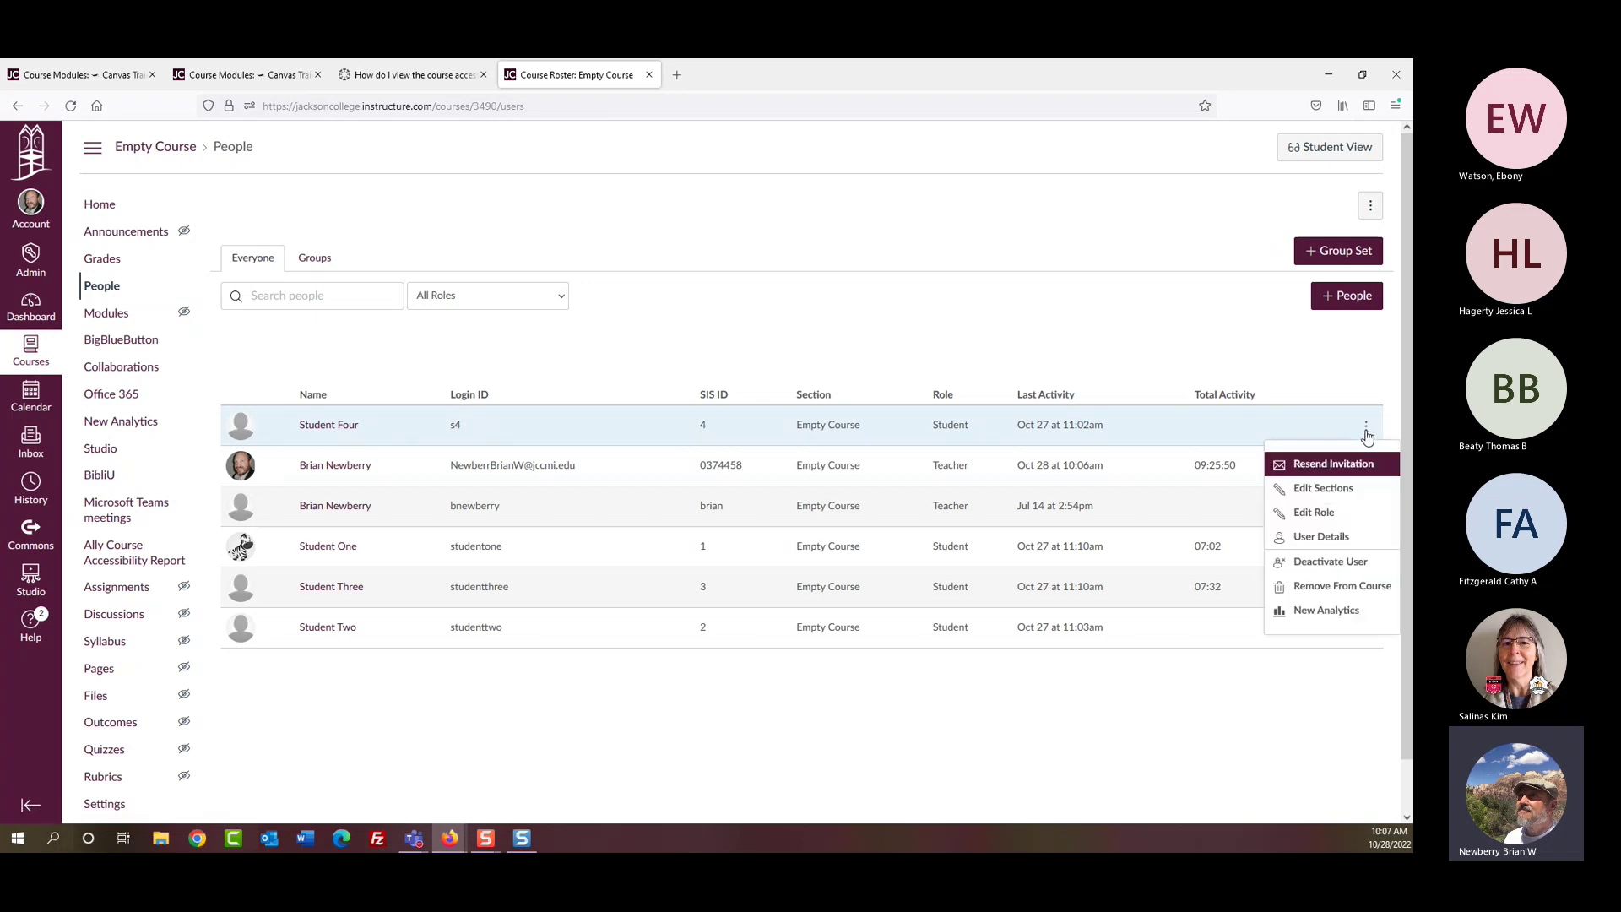
{"action": "left_click", "coordinate": [1353, 541]}
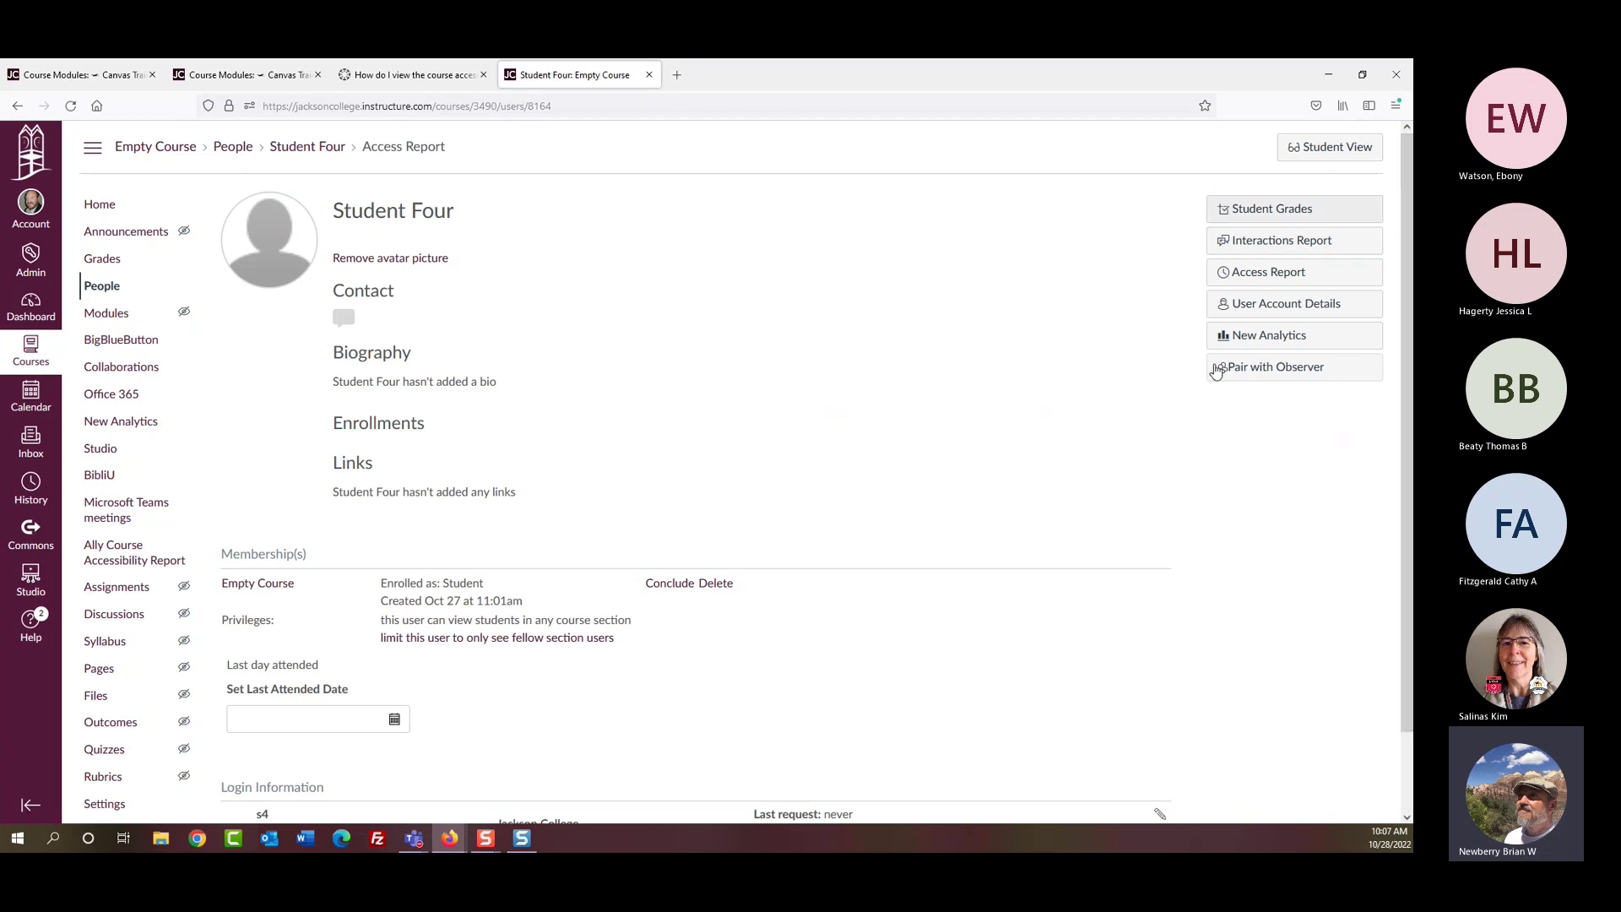
{"action": "left_click", "coordinate": [1315, 280]}
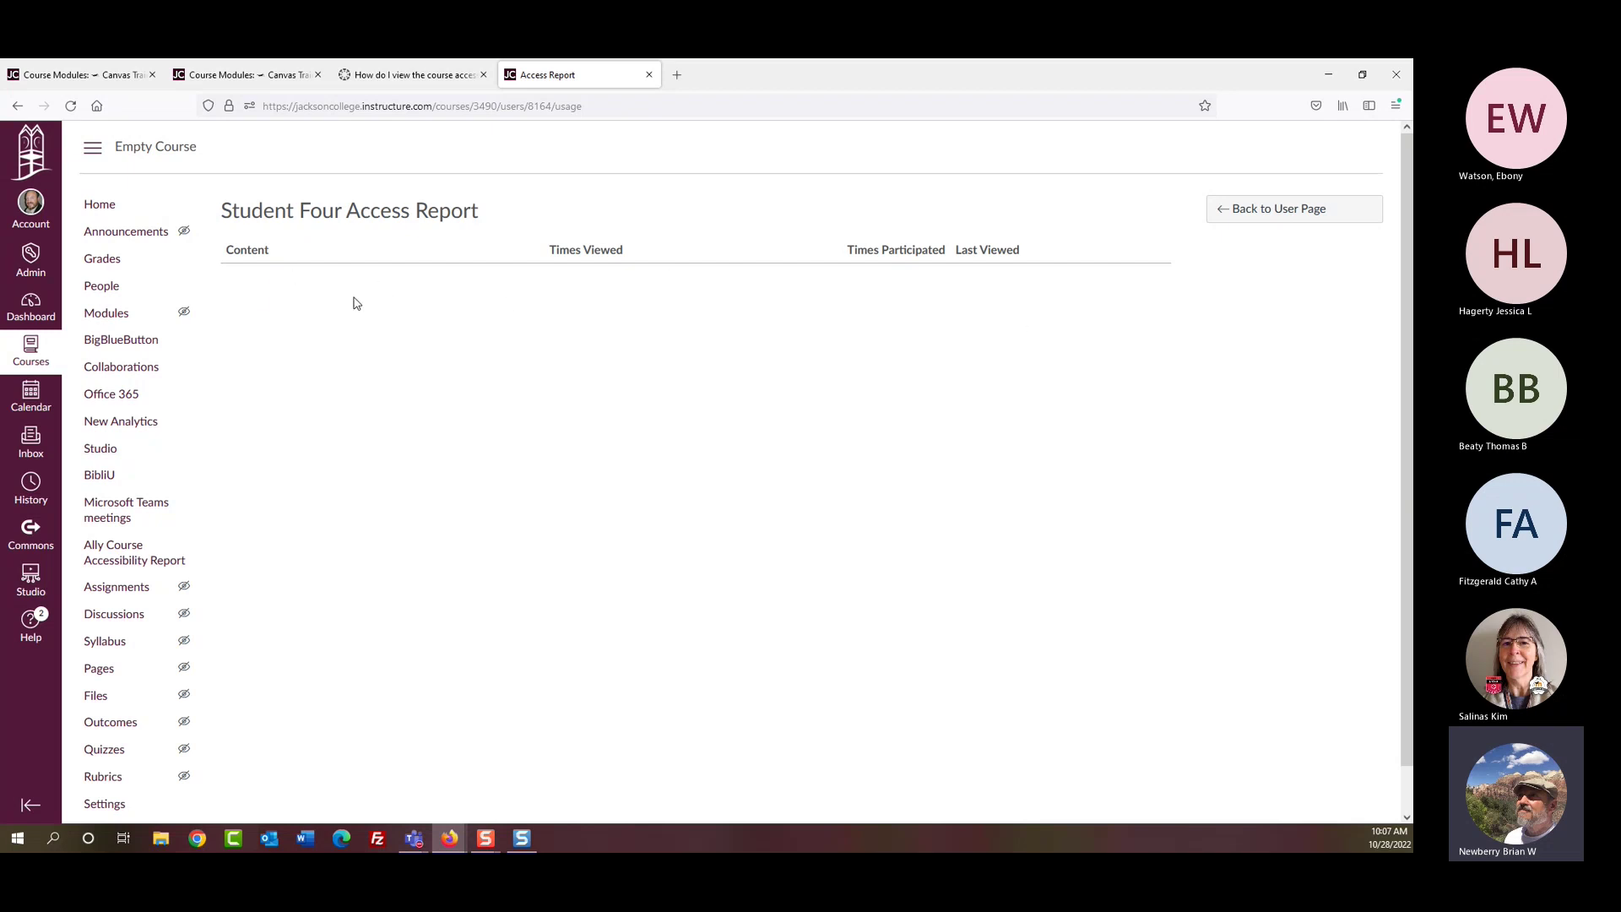
{"action": "left_click", "coordinate": [17, 106]}
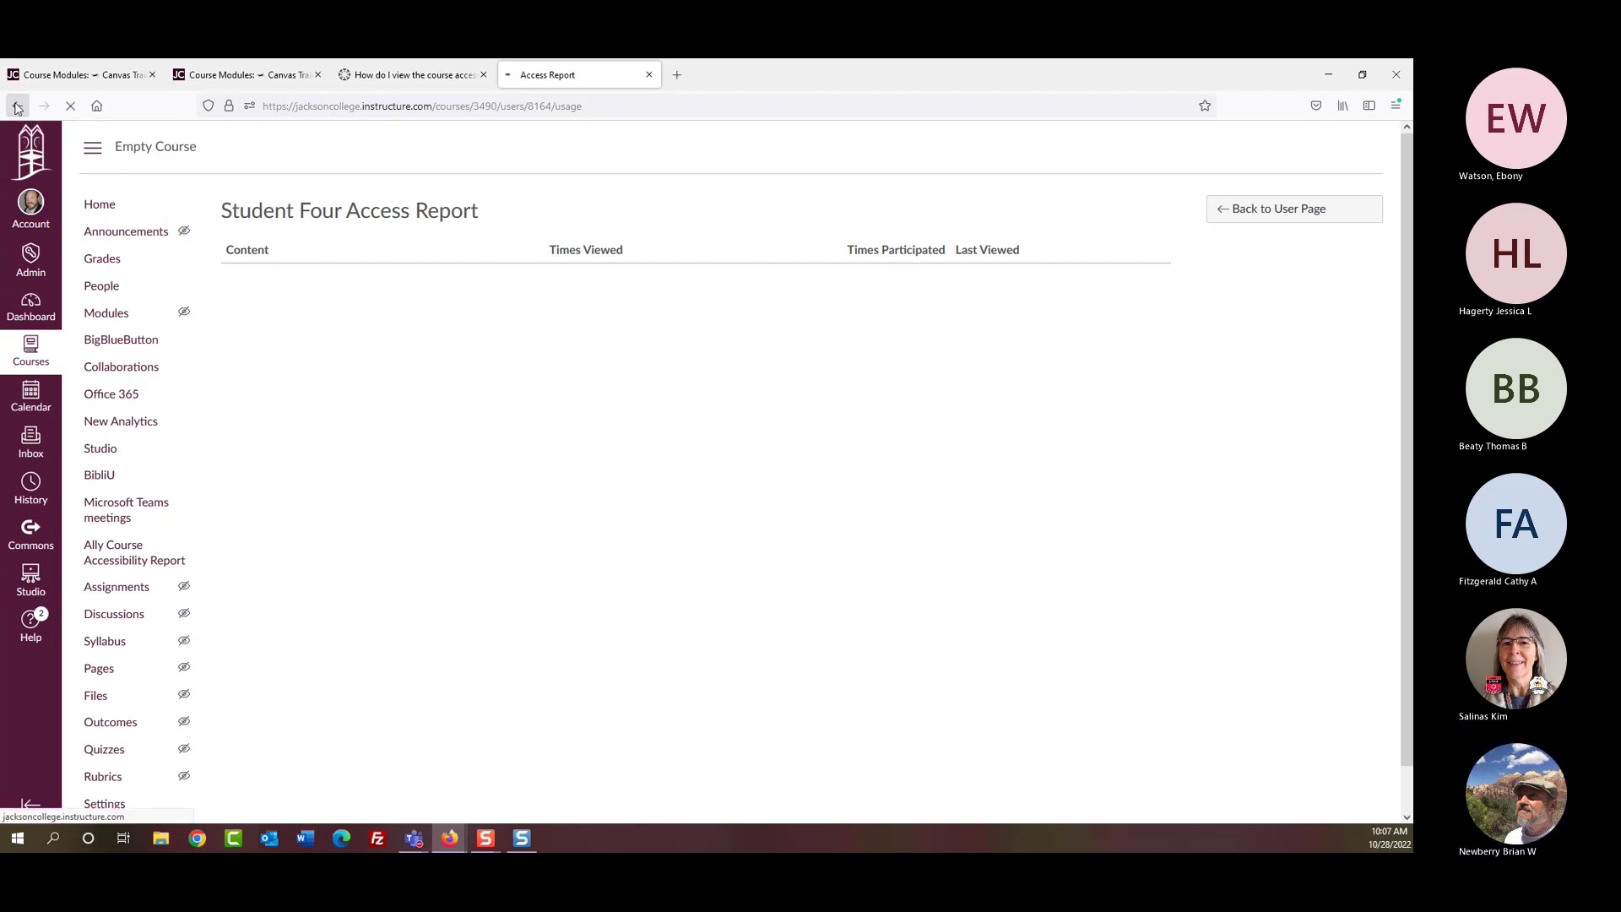
{"action": "left_click", "coordinate": [17, 106]}
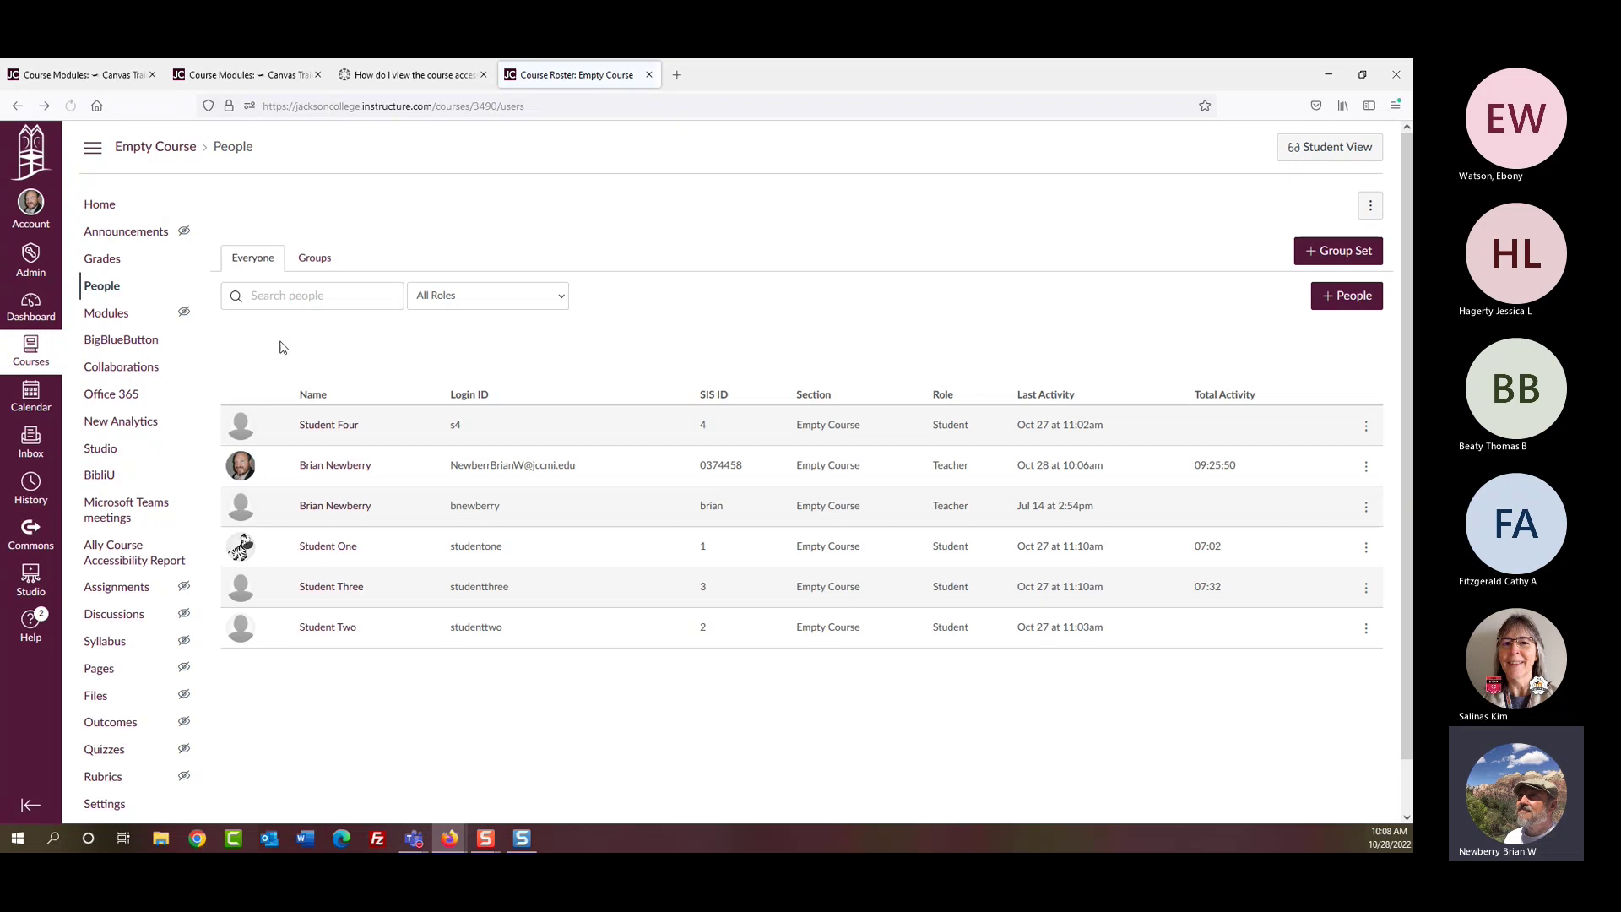
Step: View the Access Report of the first teacher listed in the roster, and return to that teacher's user page
{"action": "left_click", "coordinate": [1368, 469]}
{"action": "left_click", "coordinate": [1336, 585]}
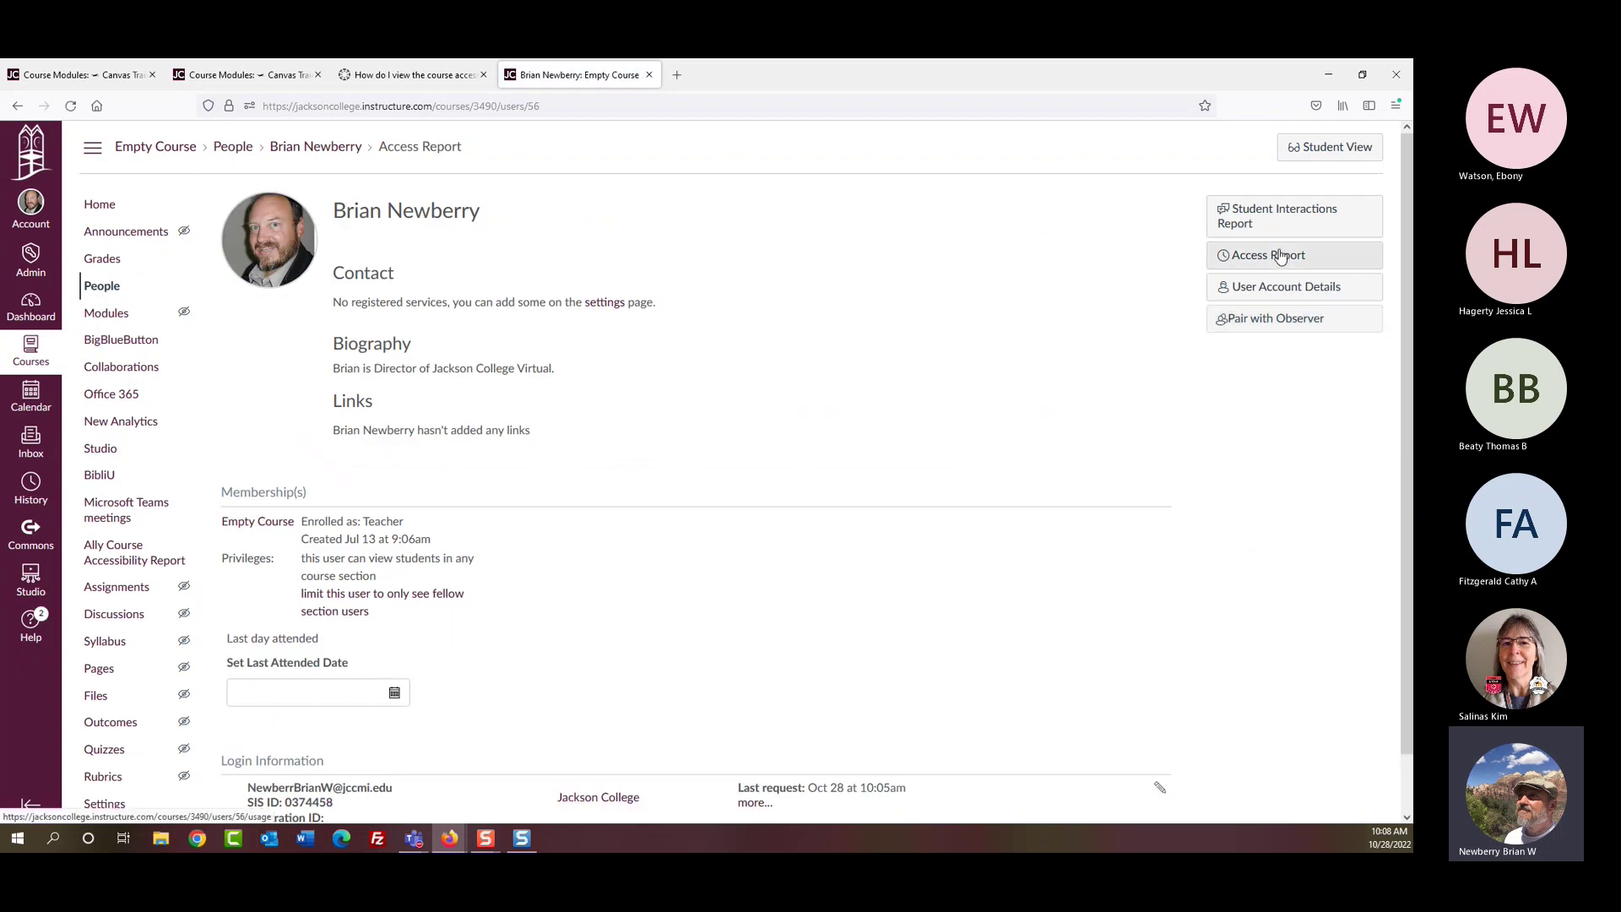
{"action": "left_click", "coordinate": [1282, 256]}
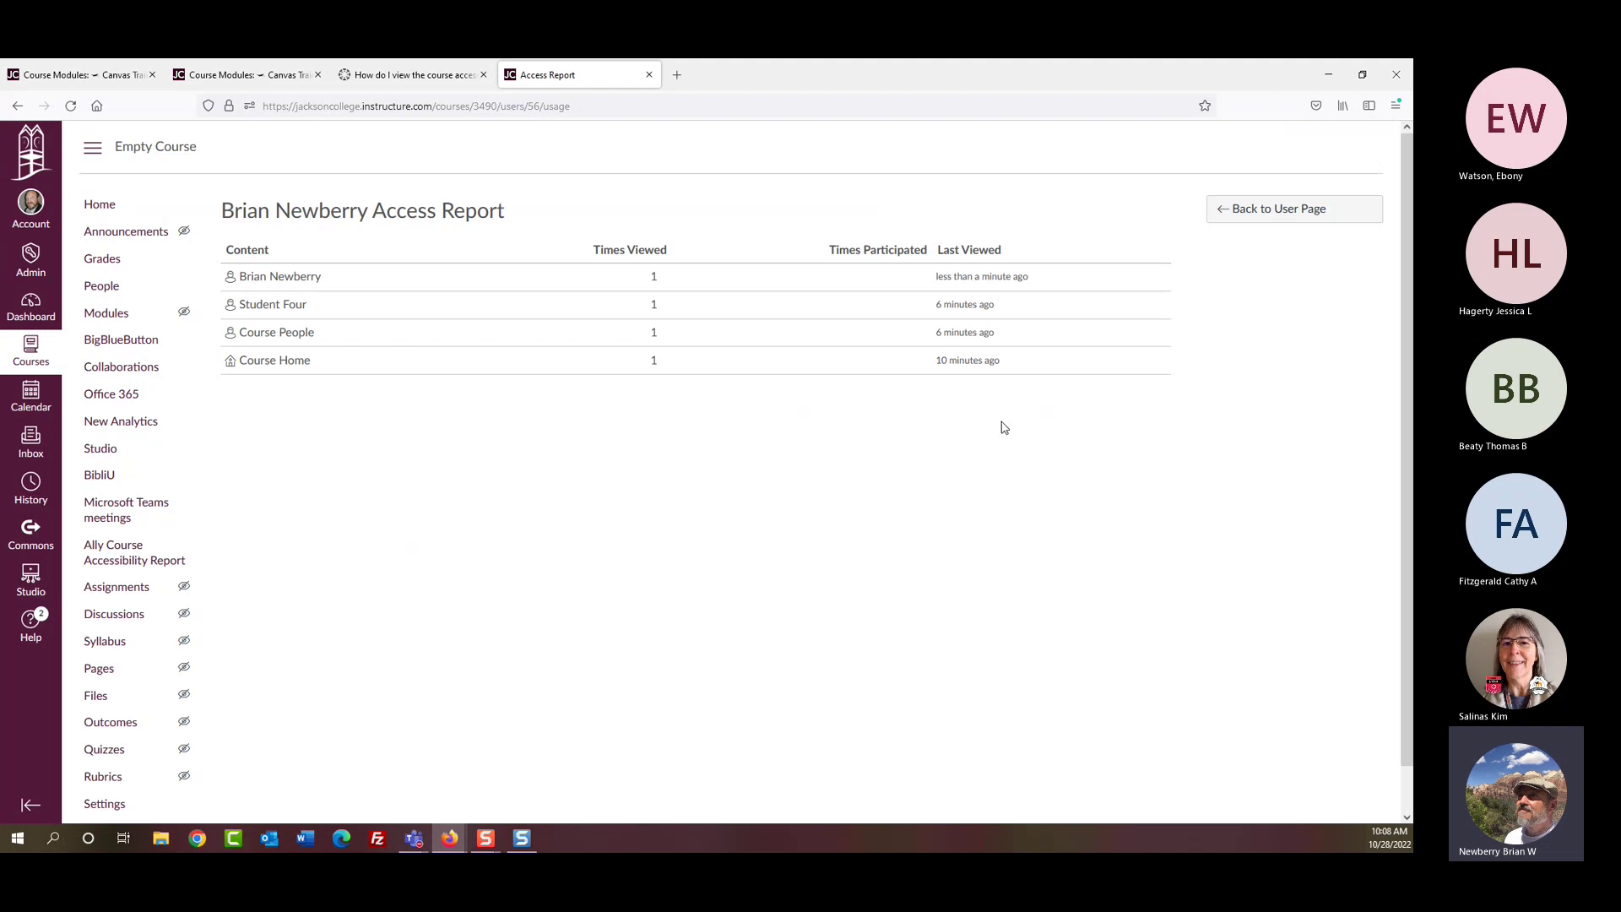
{"action": "left_click", "coordinate": [1290, 217]}
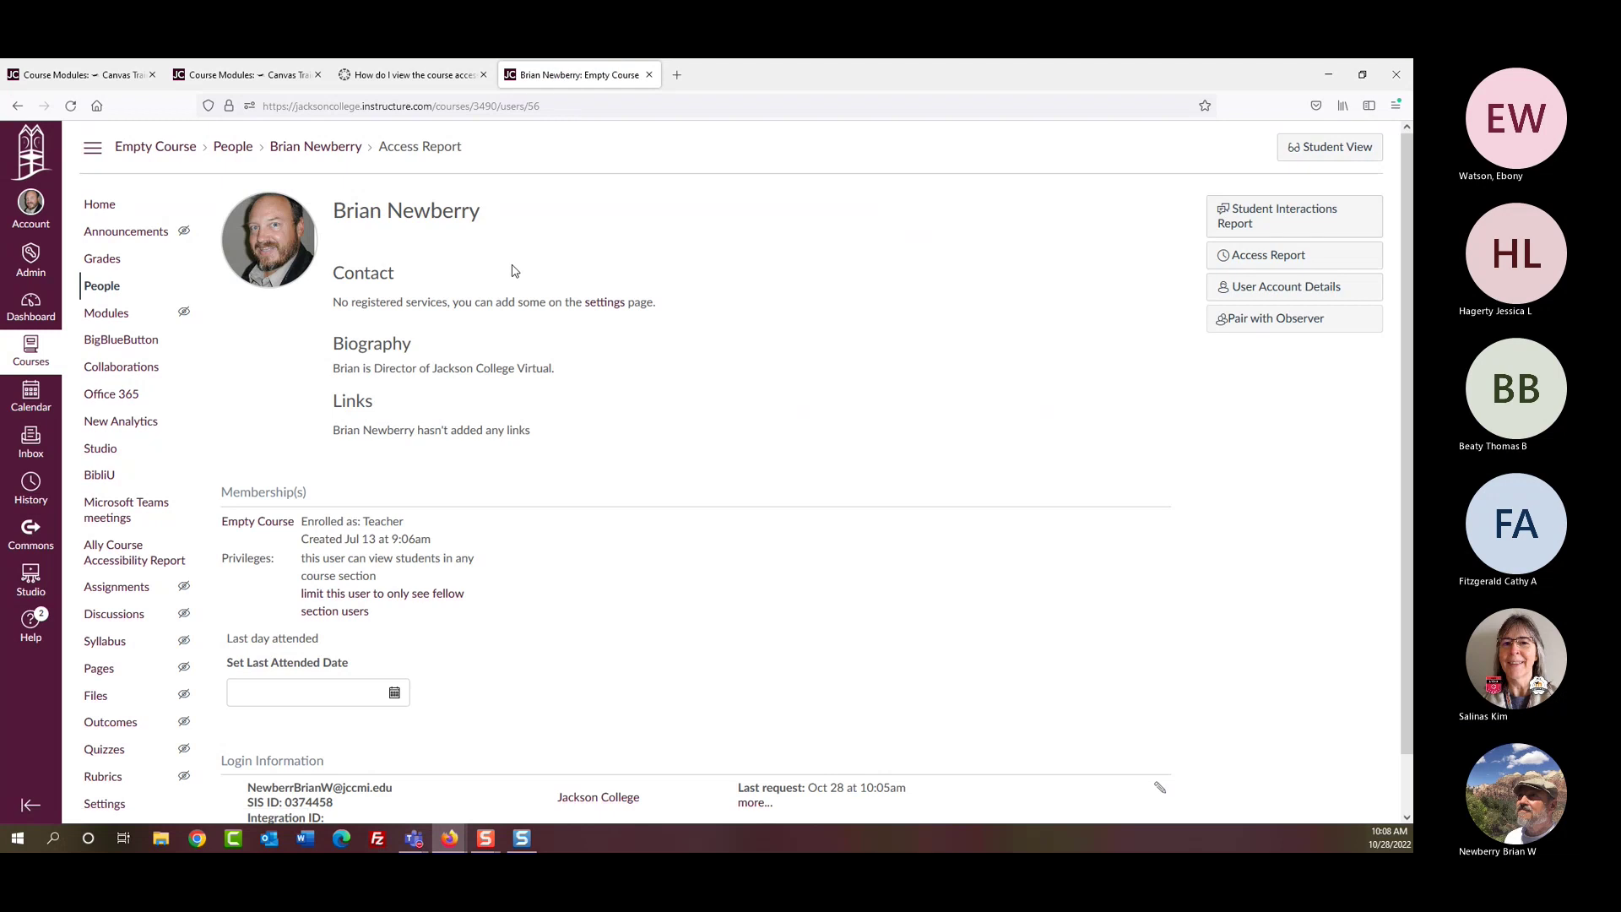
Step: Start a Google Apps collaboration in the course and read its log-in and authorization instructions
{"action": "left_click", "coordinate": [100, 204]}
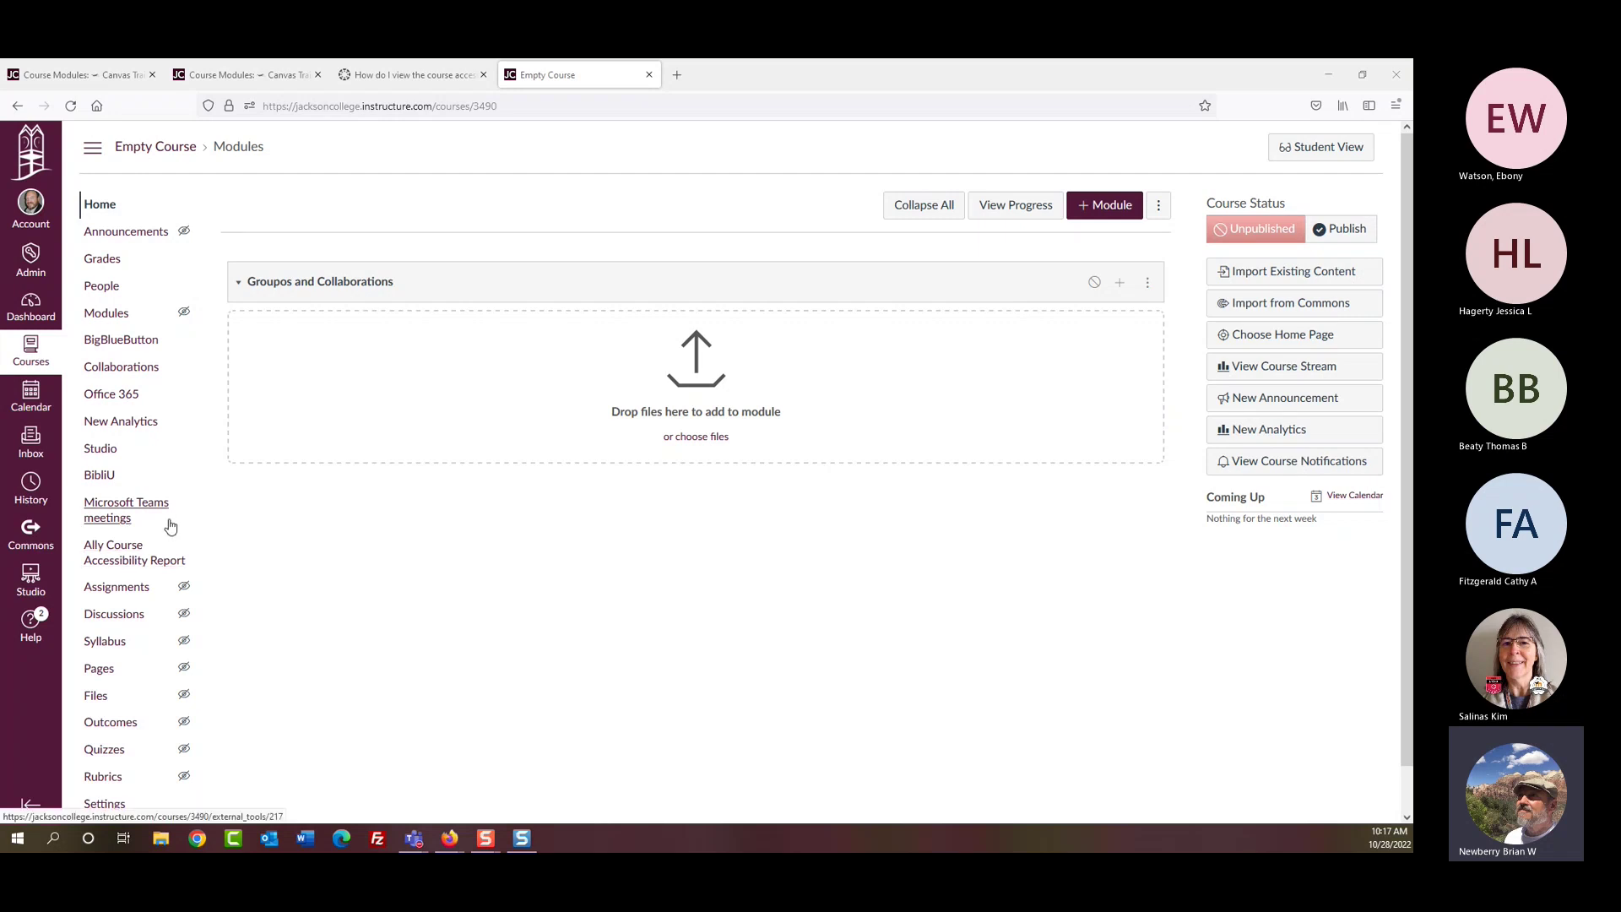
{"action": "left_click", "coordinate": [142, 370]}
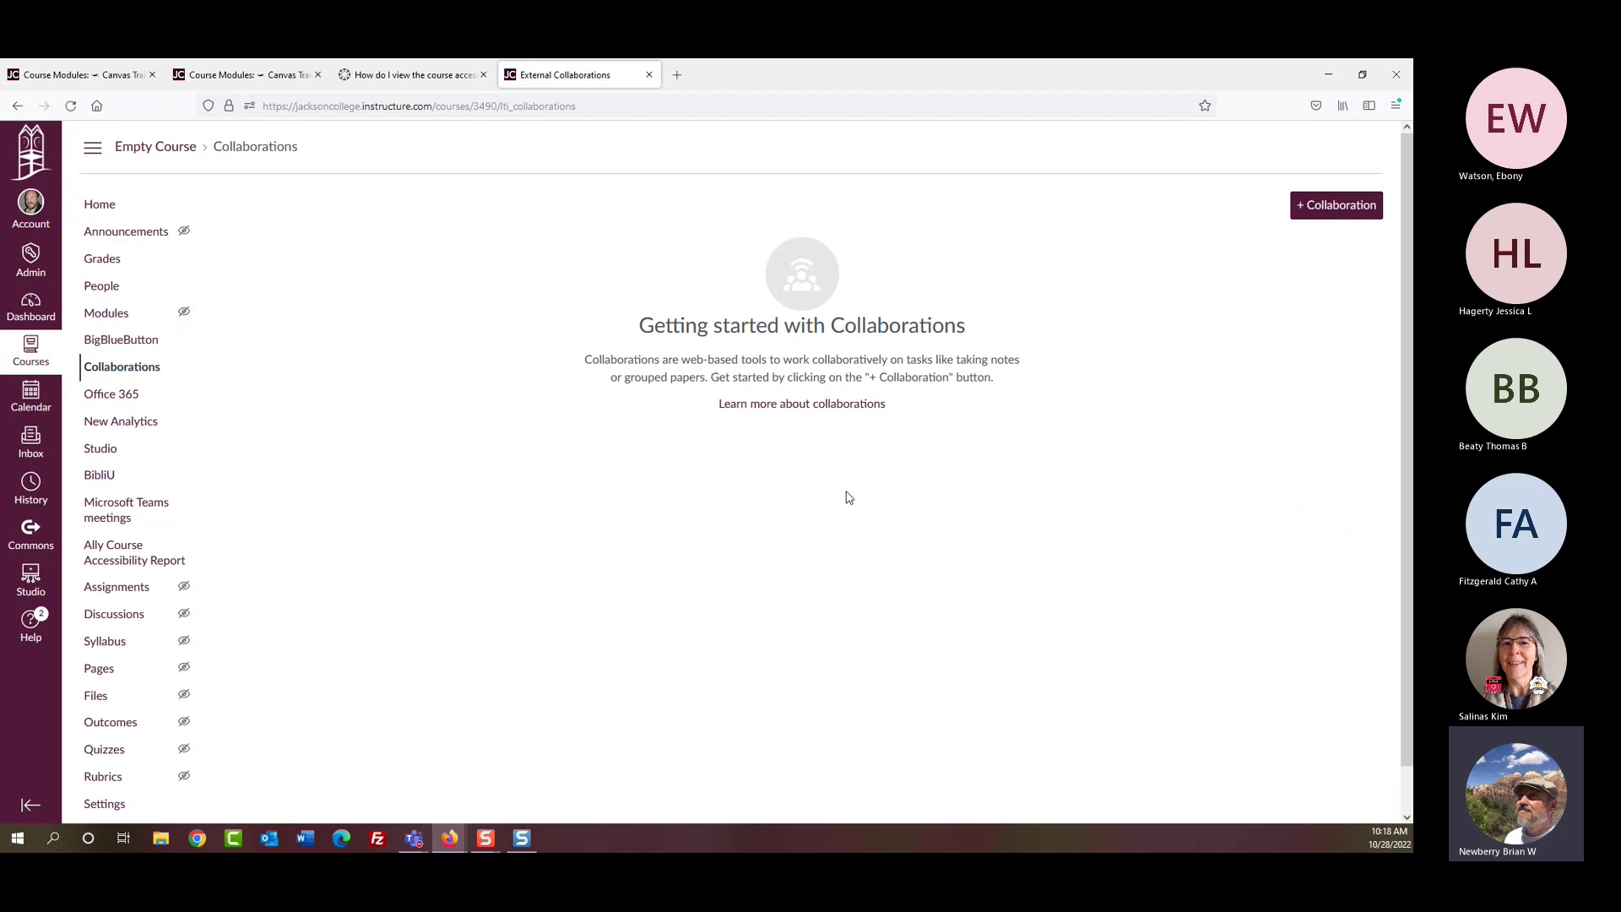
{"action": "left_click", "coordinate": [1359, 218]}
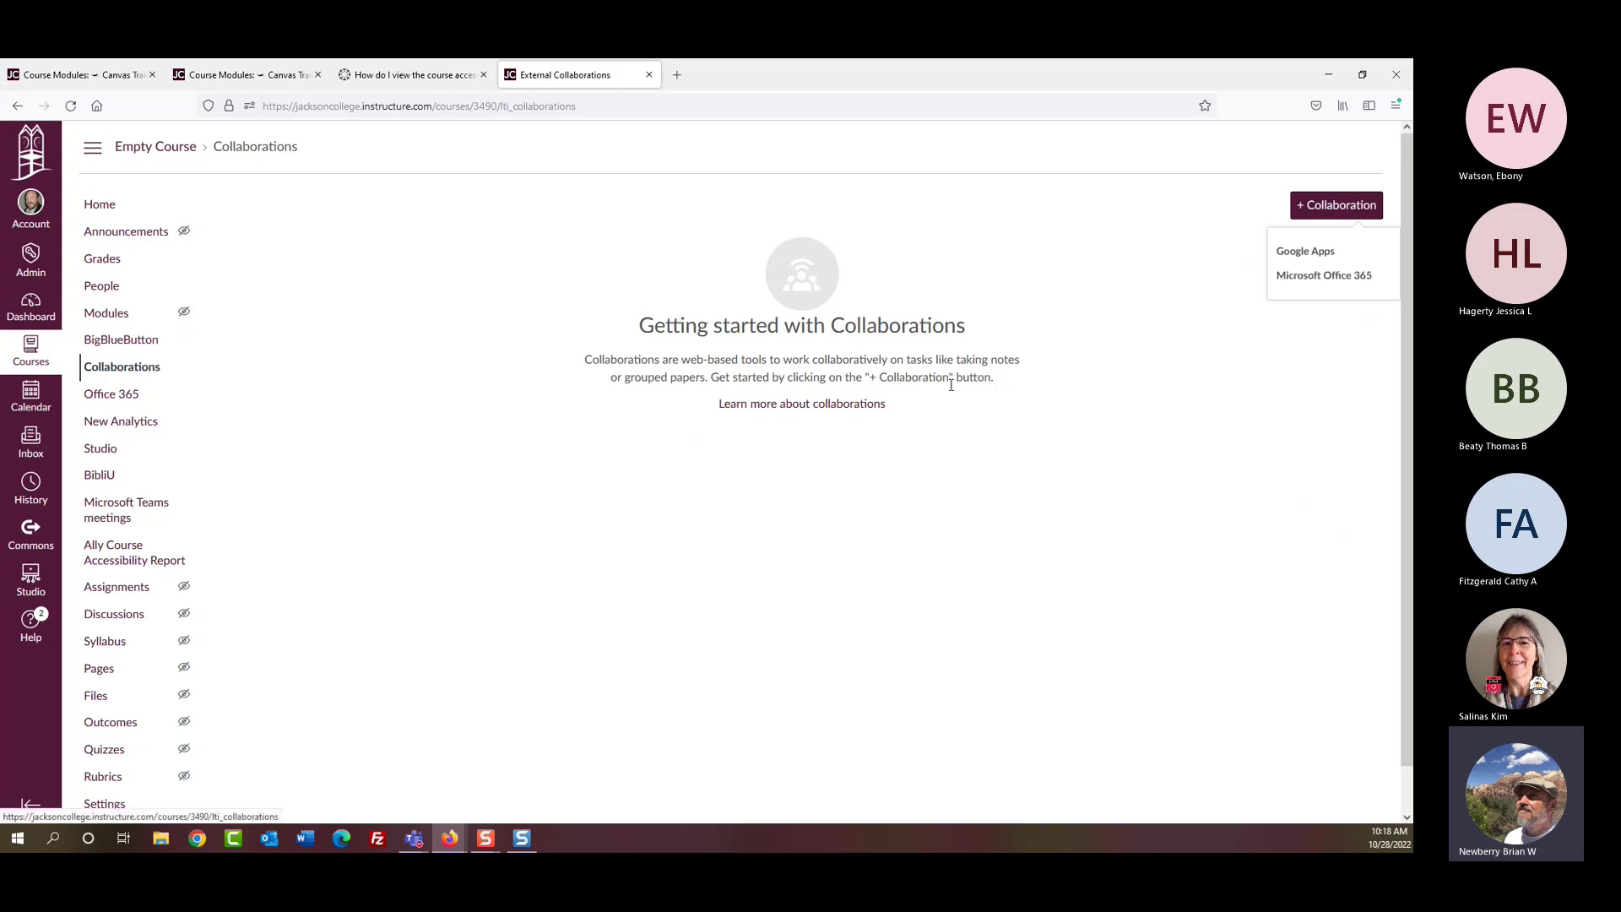
{"action": "left_click", "coordinate": [1305, 253]}
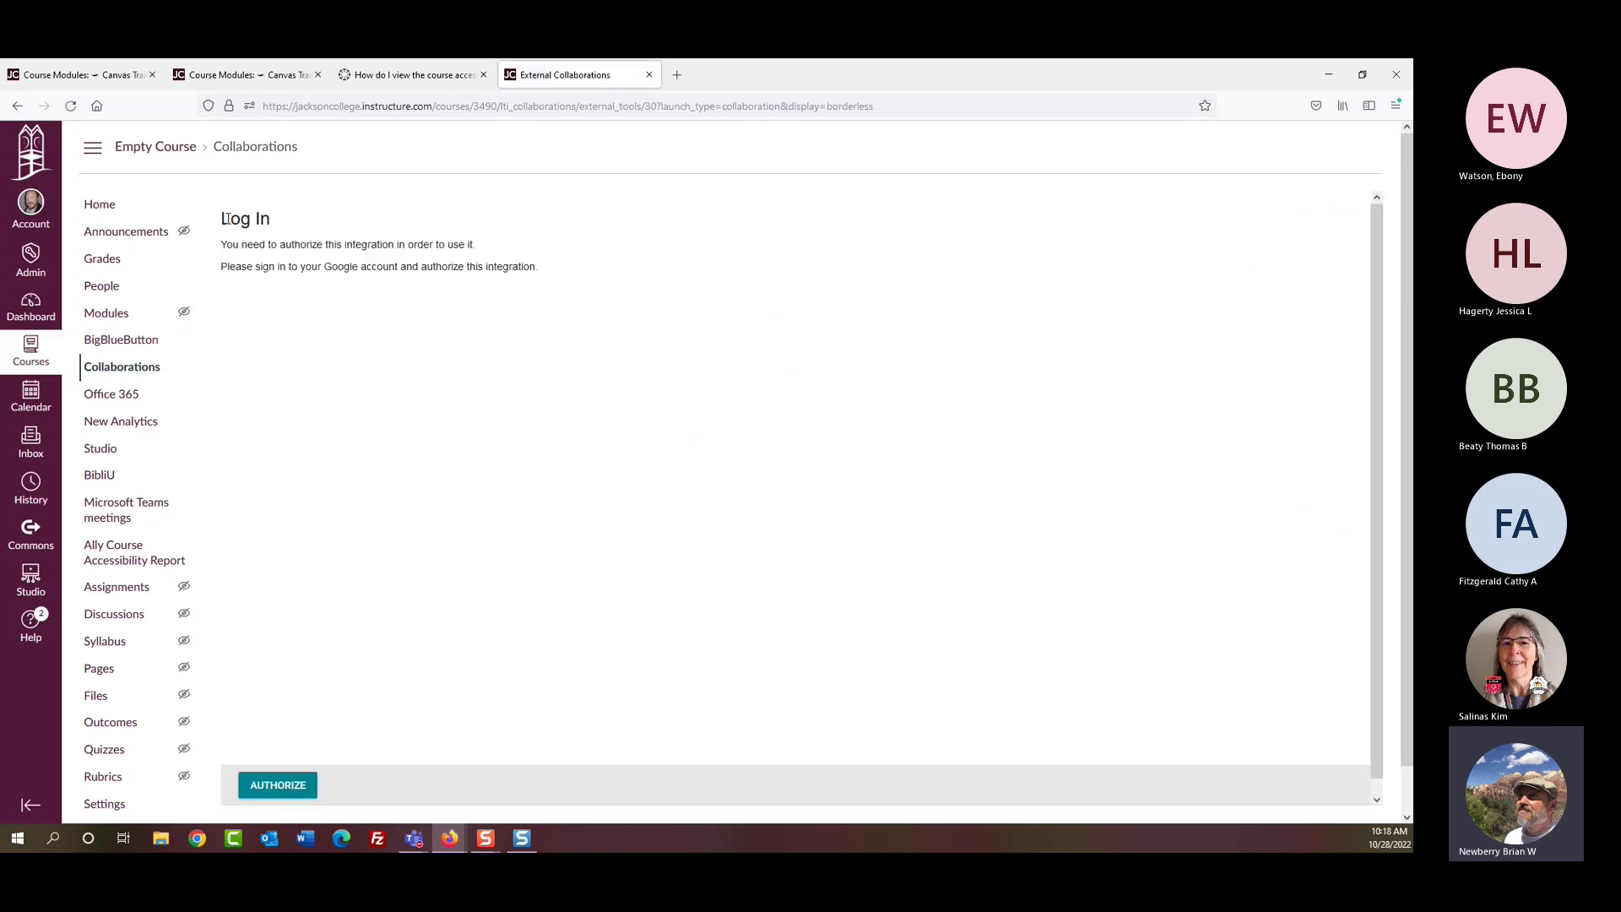
{"action": "left_click_drag", "start_coordinate": [229, 217], "coordinate": [626, 284]}
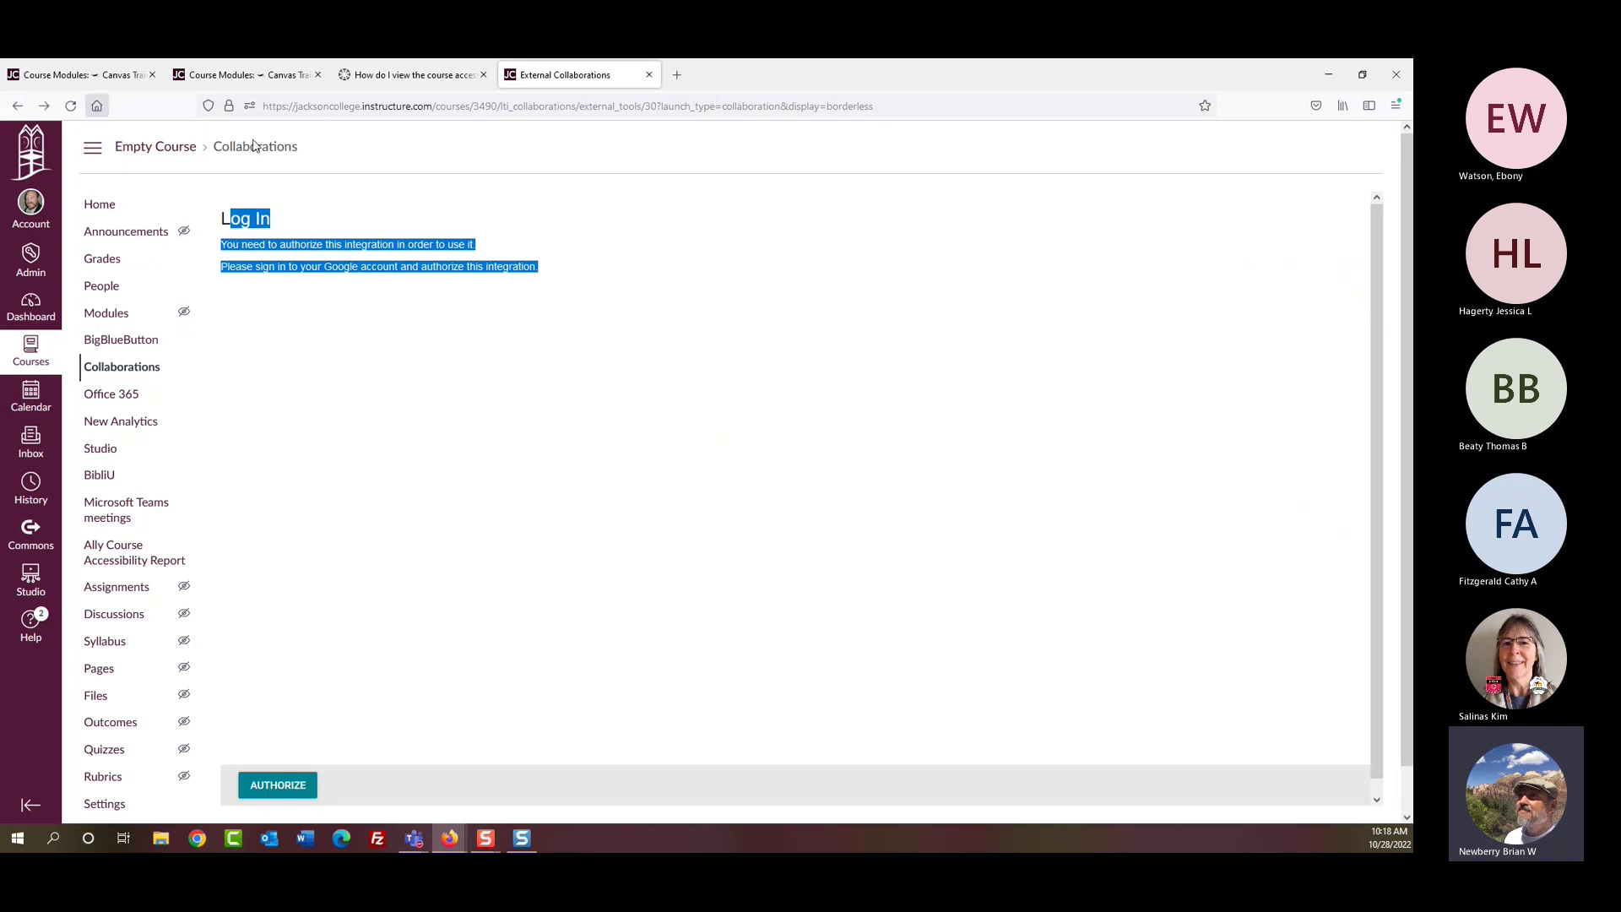
Step: Start a Microsoft Office 365 collaboration instead and look through the document types it offers
{"action": "left_click", "coordinate": [101, 368]}
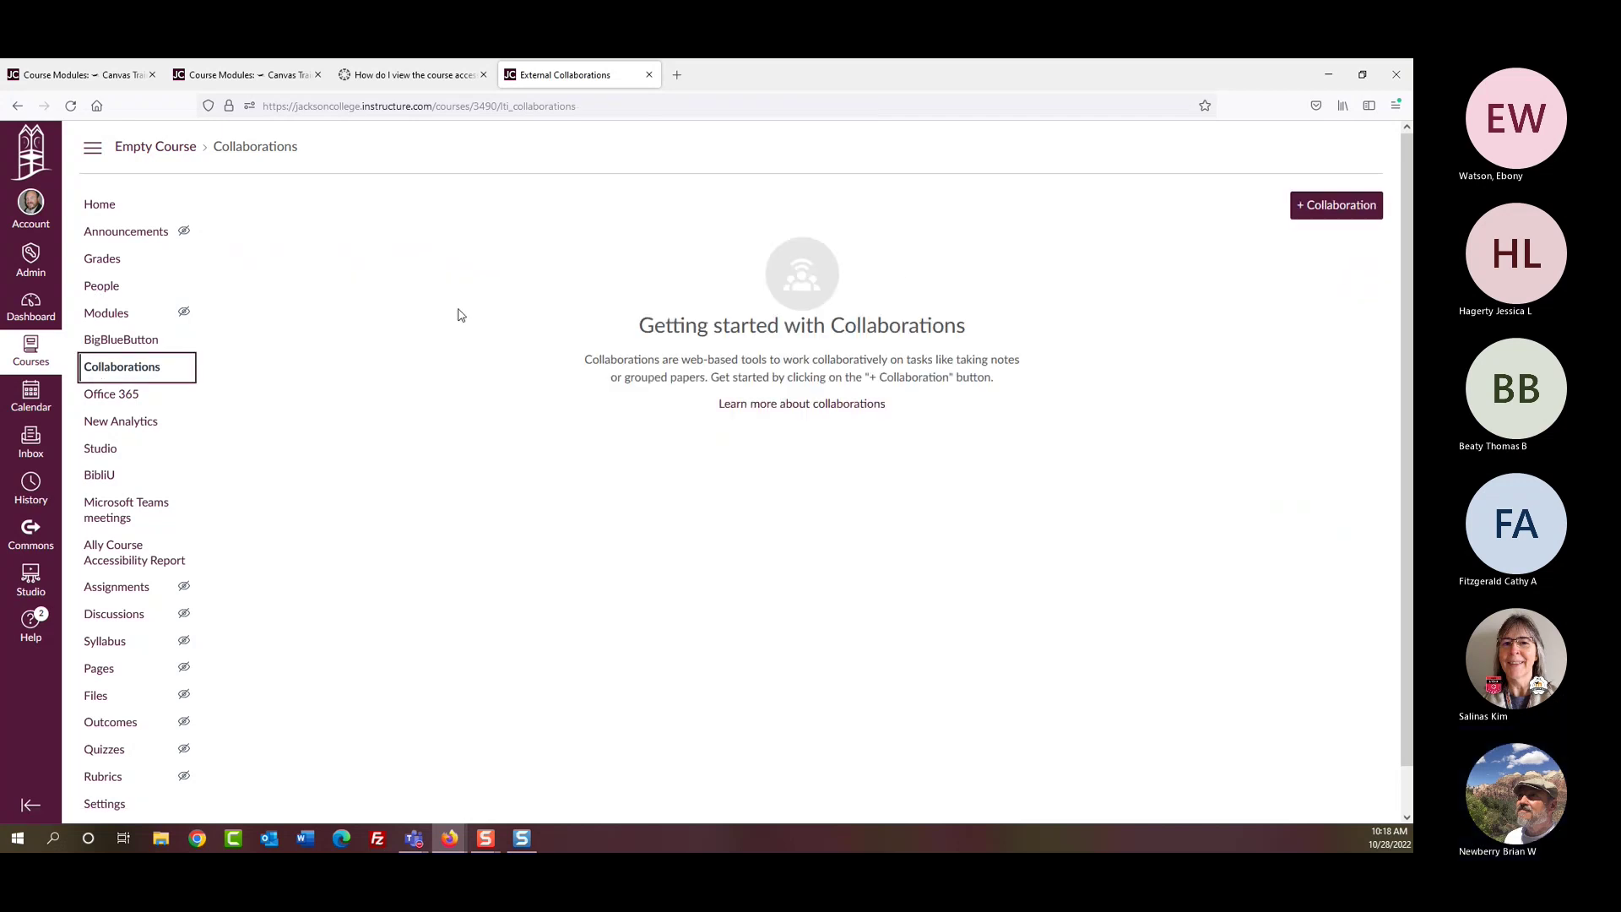
{"action": "left_click", "coordinate": [1319, 221]}
{"action": "left_click", "coordinate": [1314, 277]}
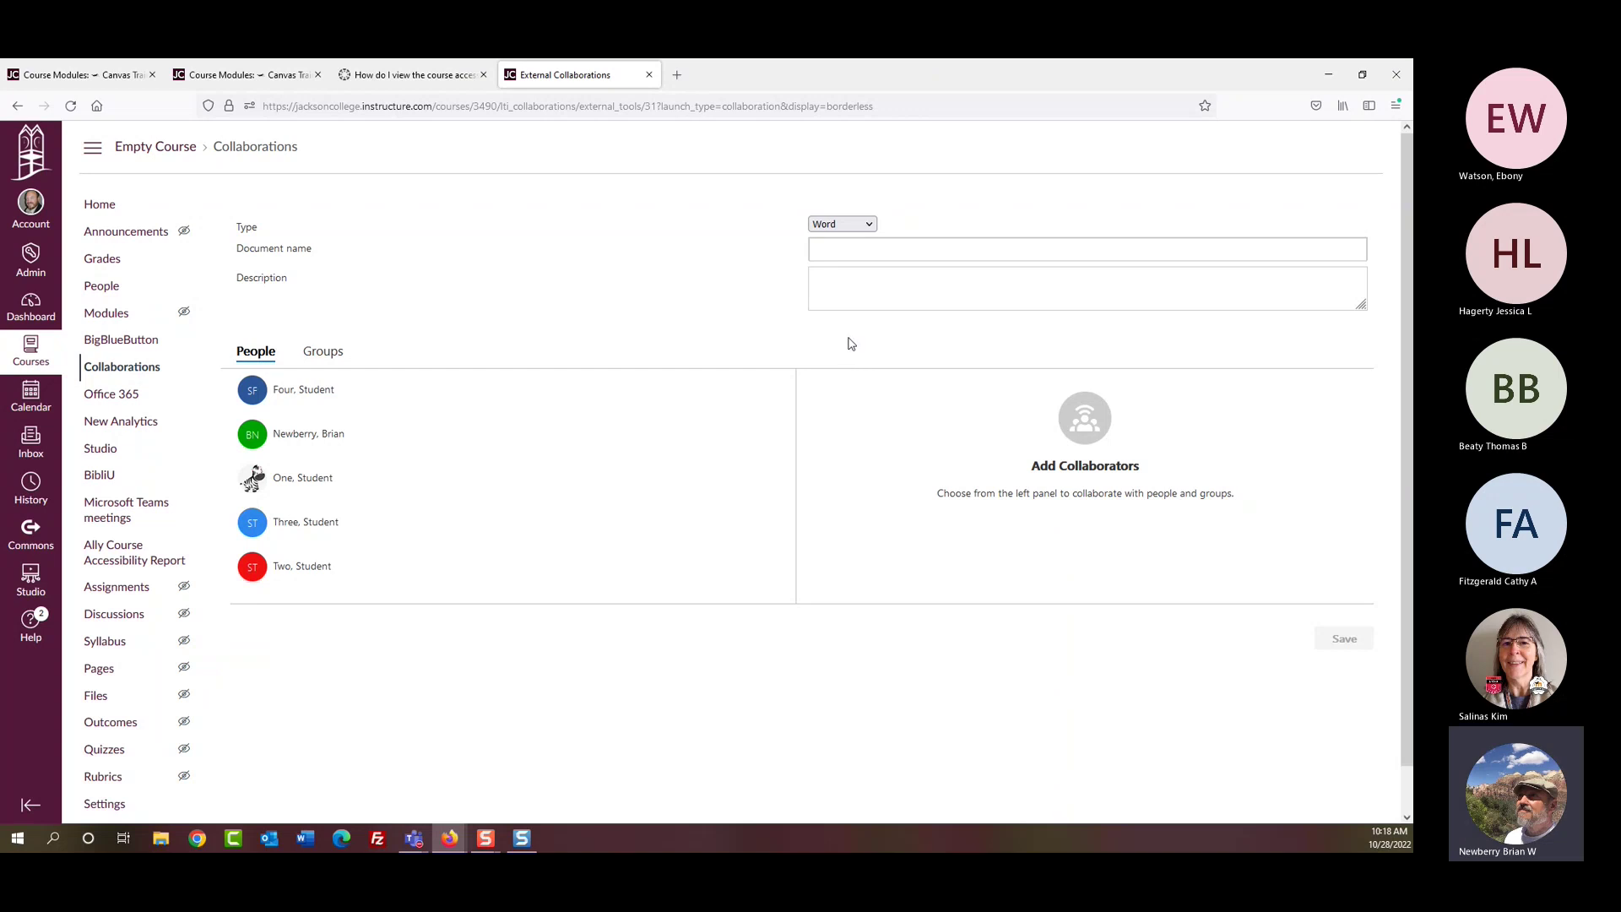
{"action": "left_click", "coordinate": [873, 245]}
{"action": "left_click", "coordinate": [863, 223]}
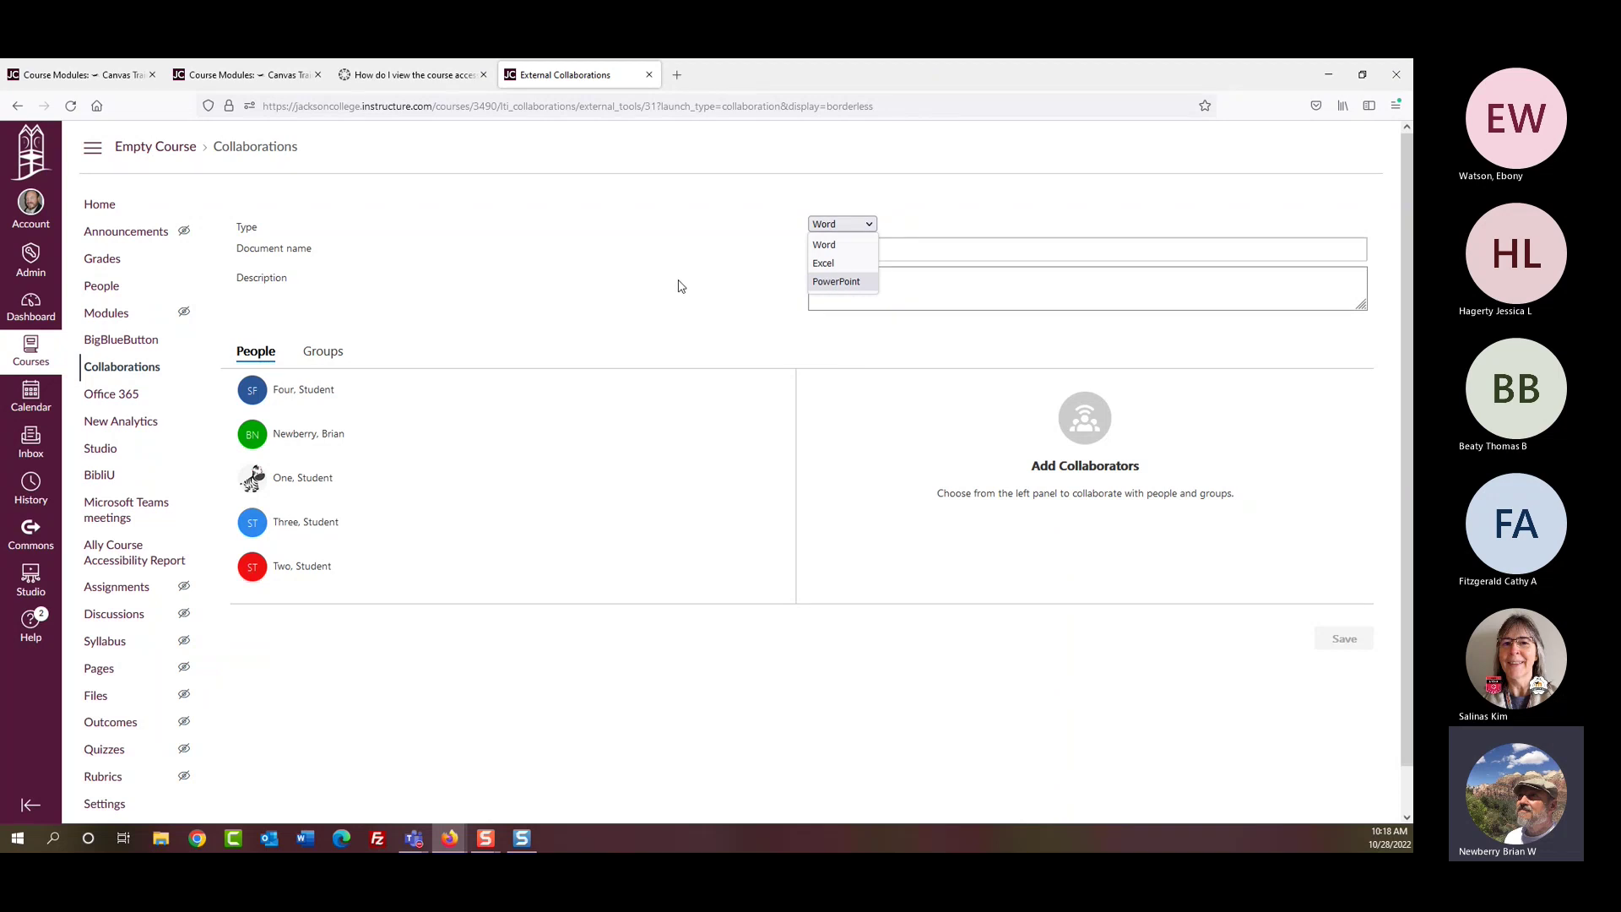
{"action": "left_click", "coordinate": [660, 271]}
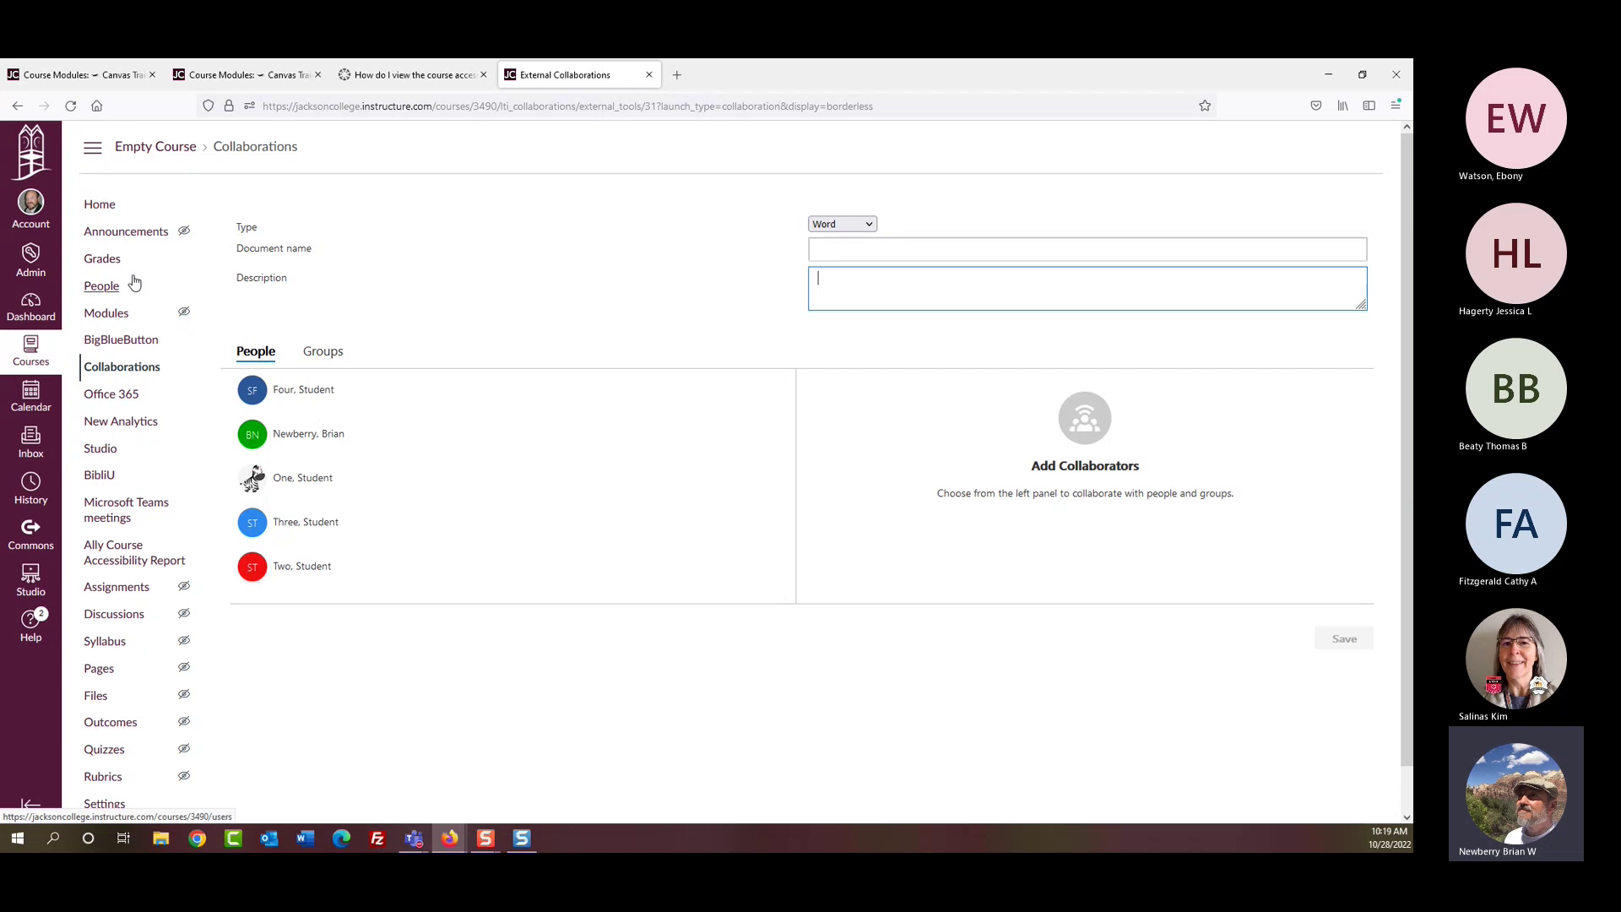
Step: Start a new assignment draft, mark it as a group assignment, and dismiss the group set creation form without saving
{"action": "left_click", "coordinate": [106, 595]}
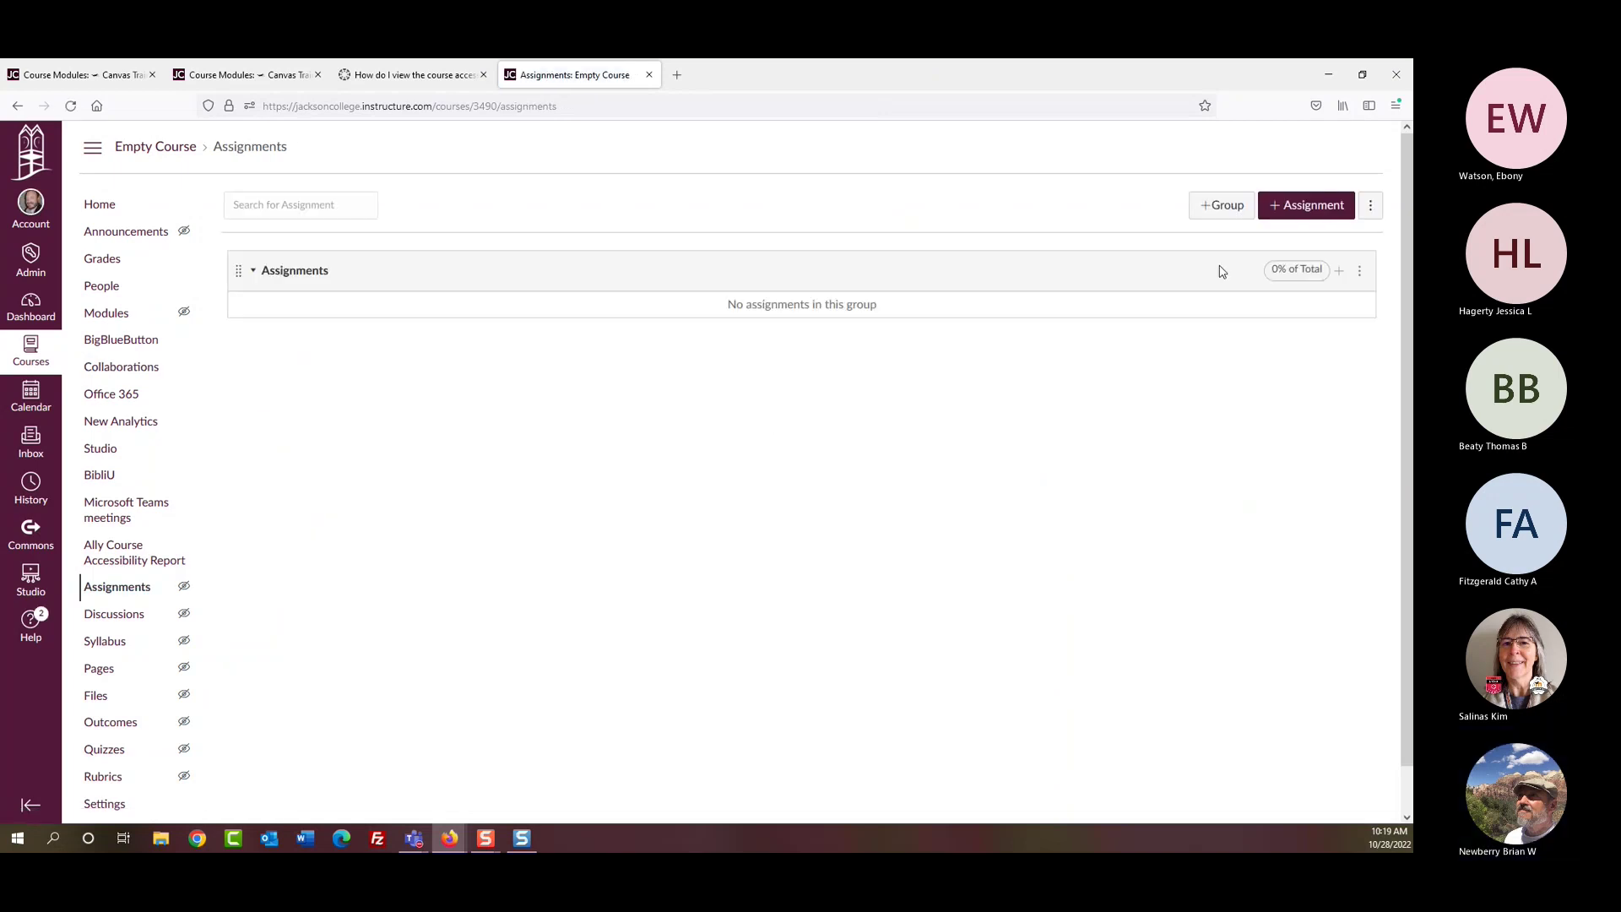
{"action": "left_click", "coordinate": [1309, 205]}
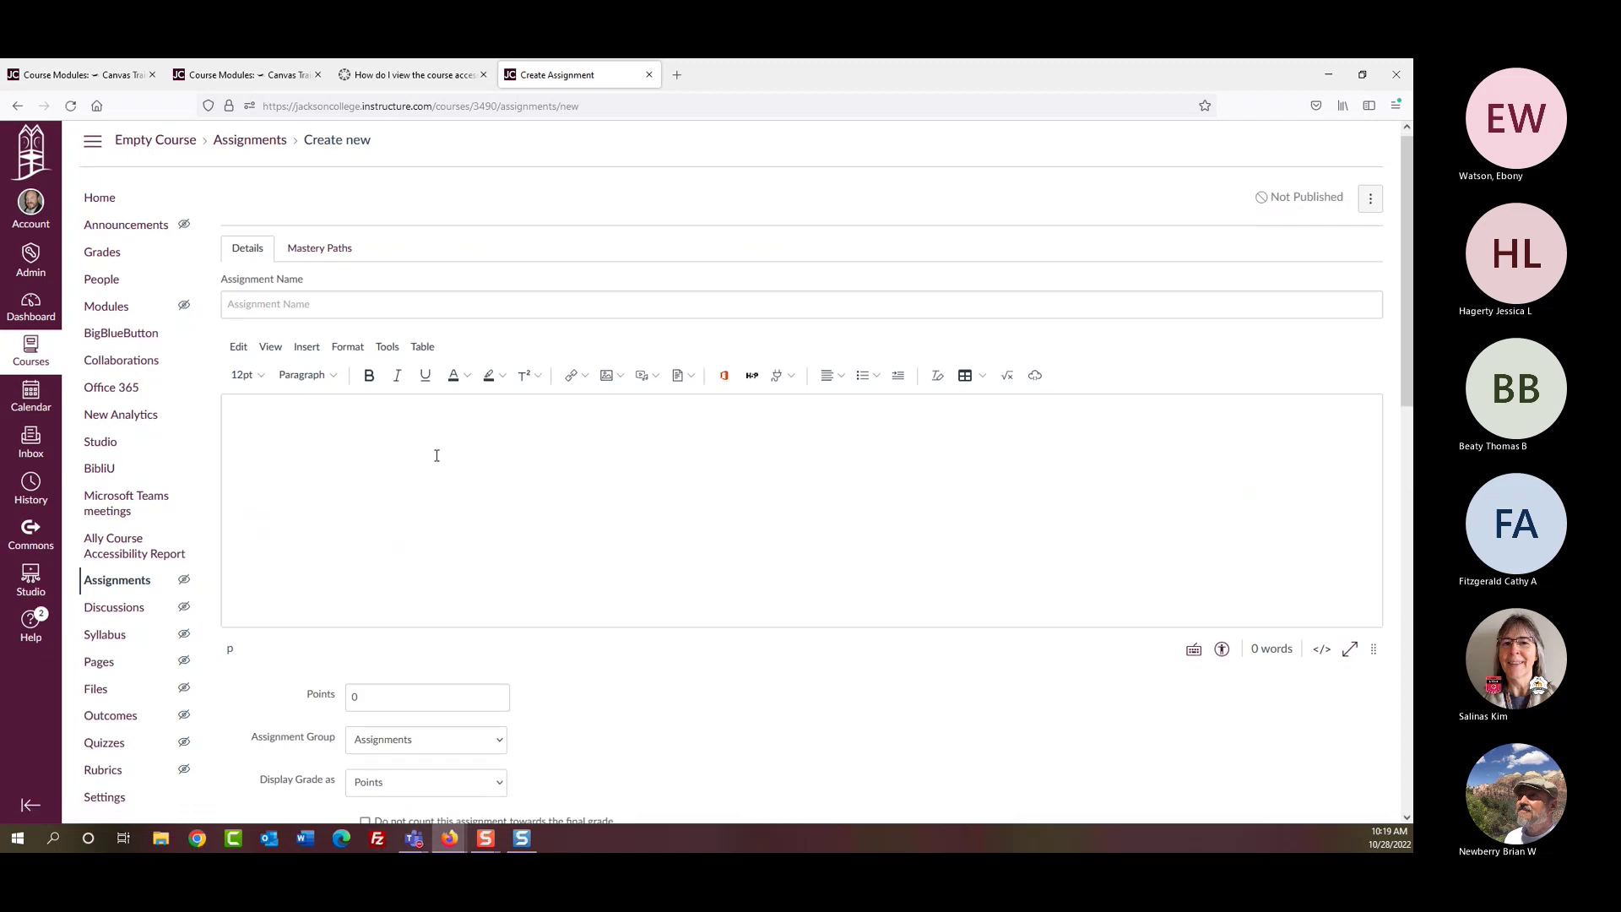
{"action": "scroll", "coordinate": [434, 453], "scroll_direction": "down", "scroll_amount": 3}
{"action": "scroll", "coordinate": [401, 456], "scroll_direction": "down", "scroll_amount": 5}
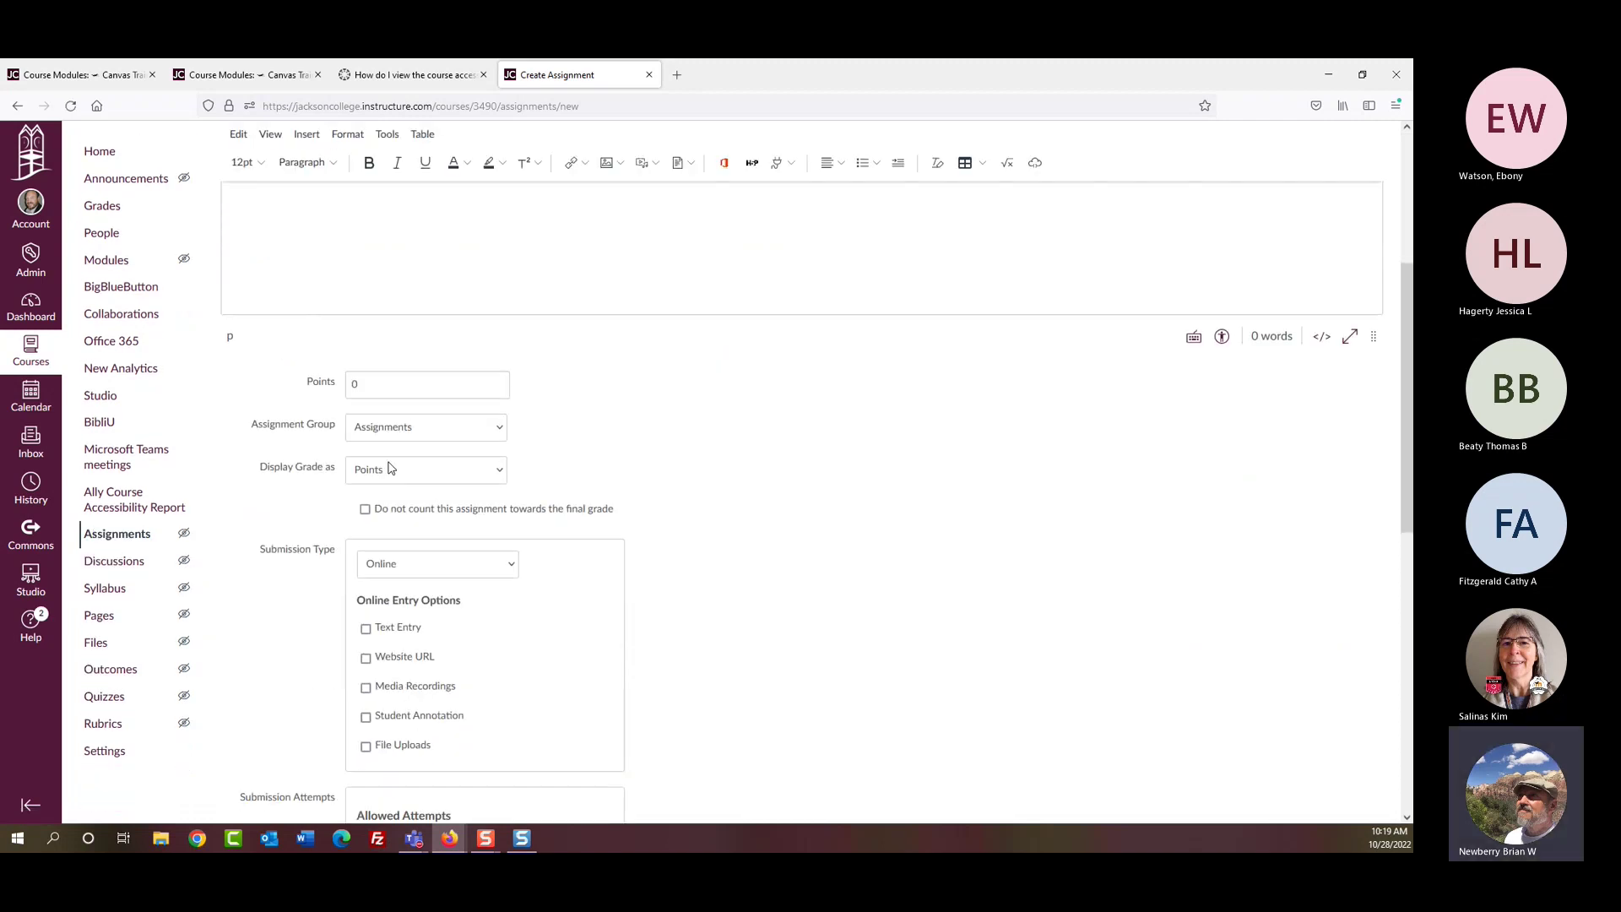
{"action": "scroll", "coordinate": [391, 467], "scroll_direction": "down", "scroll_amount": 2}
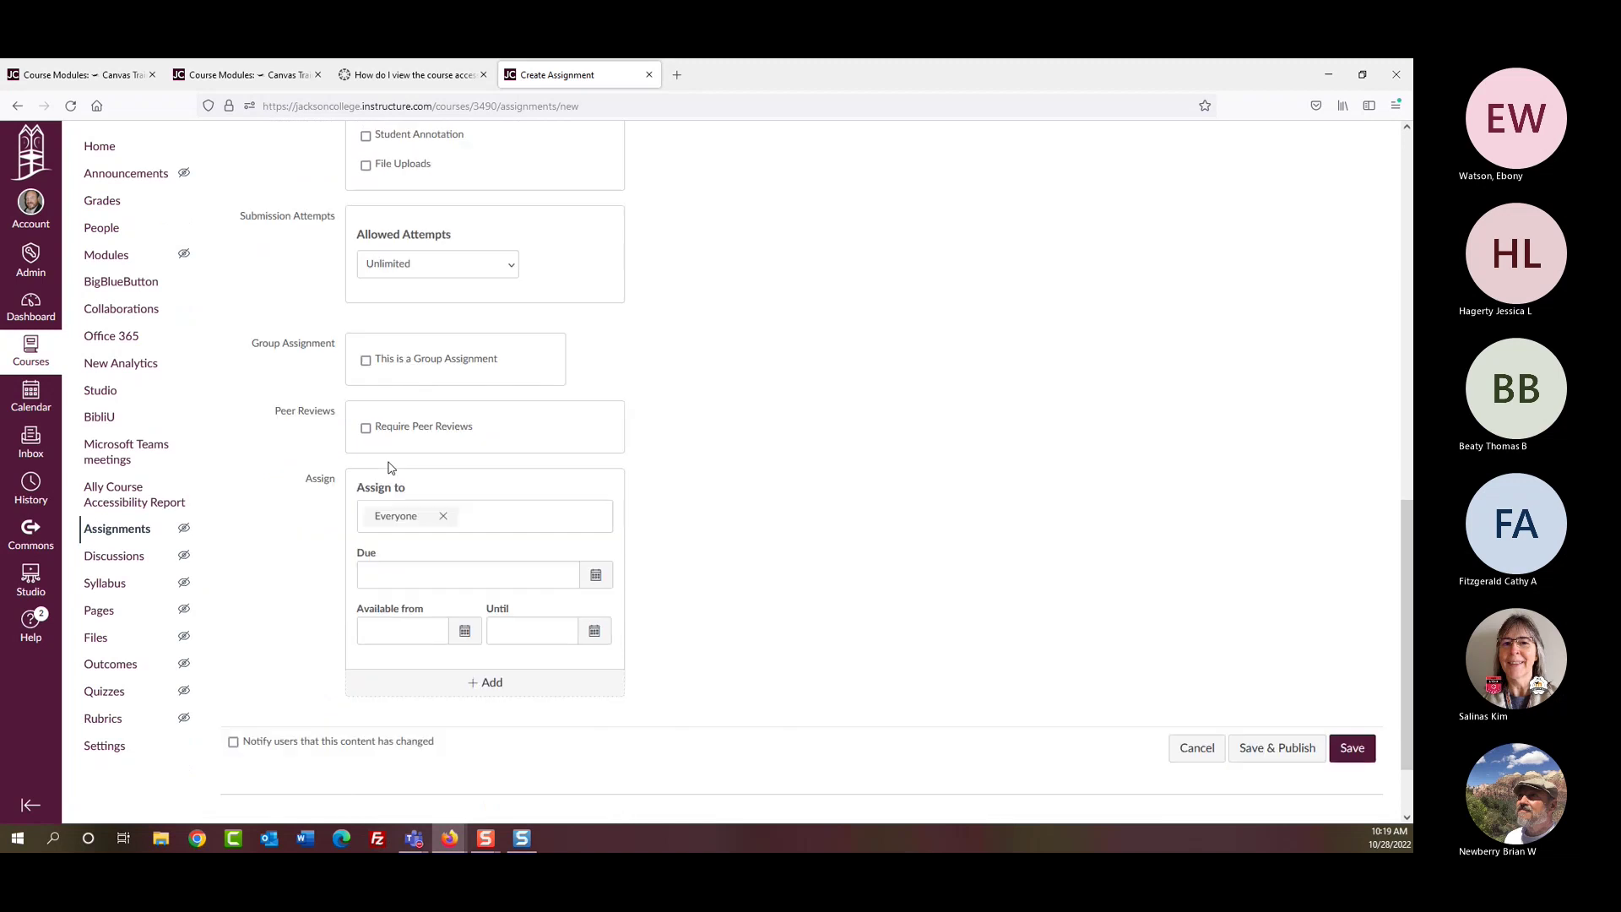
{"action": "left_click", "coordinate": [366, 359]}
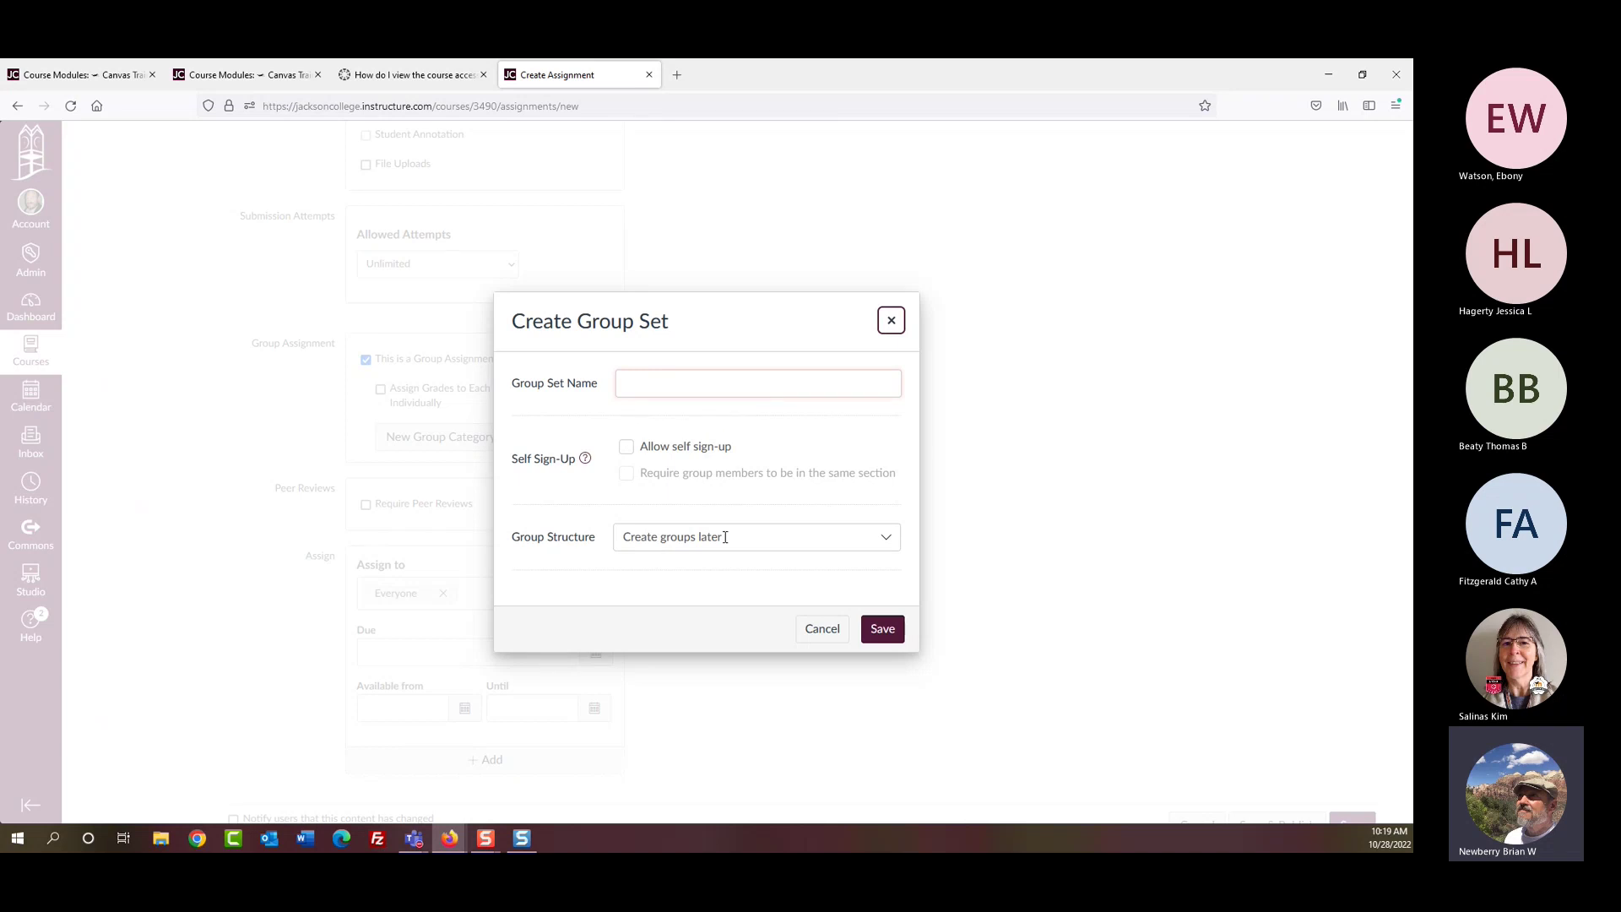
{"action": "left_click", "coordinate": [834, 645]}
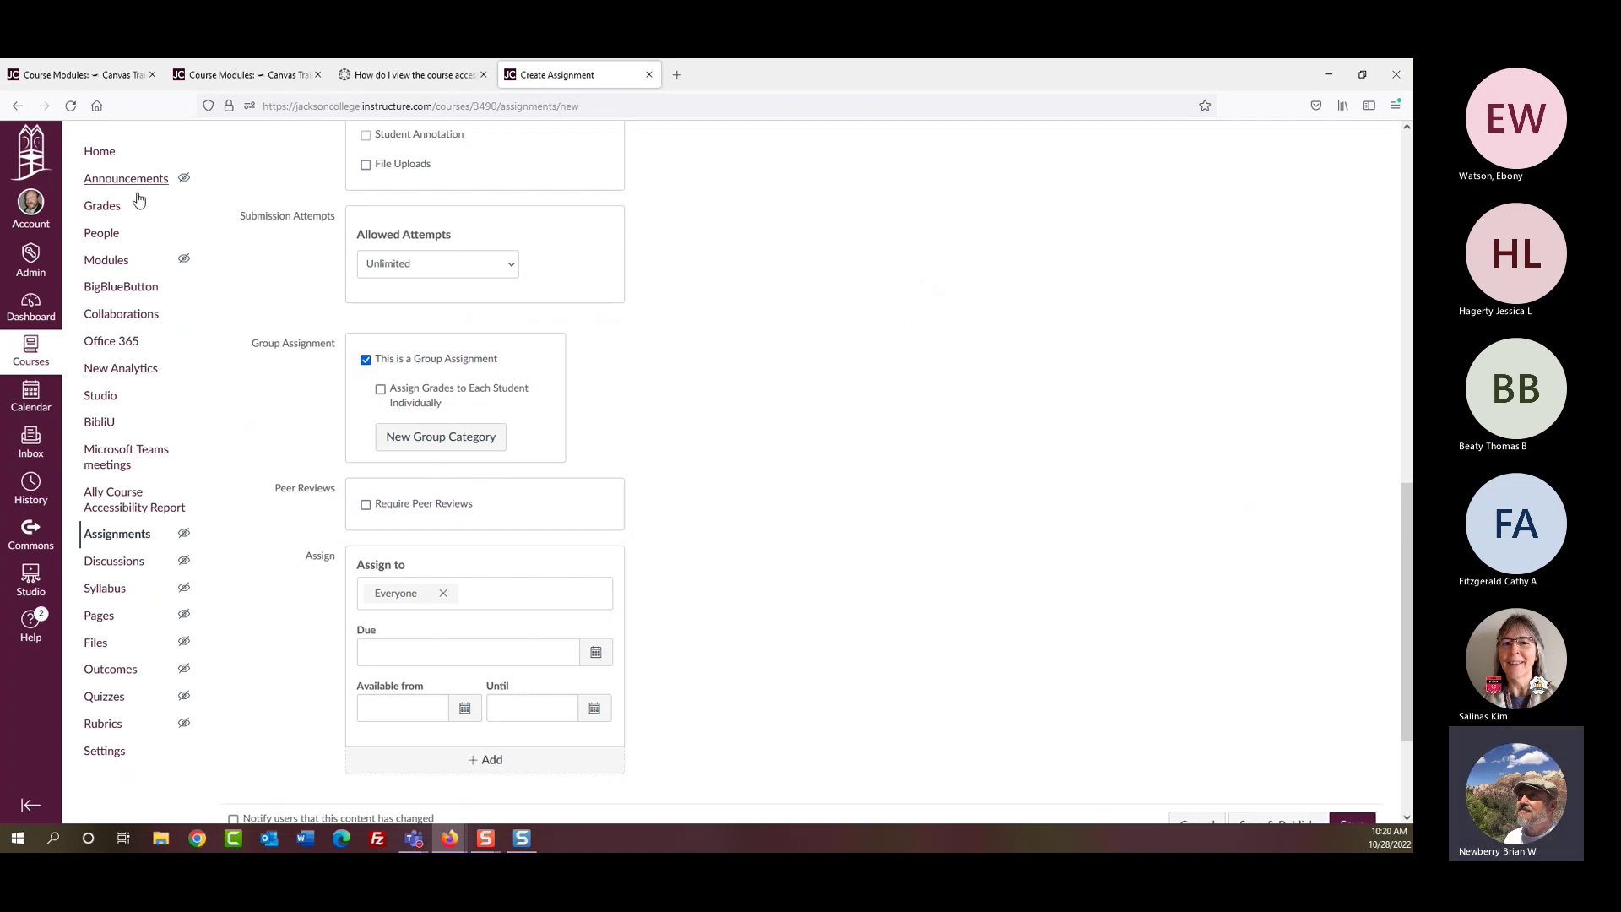
Step: Read the Student Groups introduction in the course's People area, and return to the full roster
{"action": "left_click", "coordinate": [102, 237]}
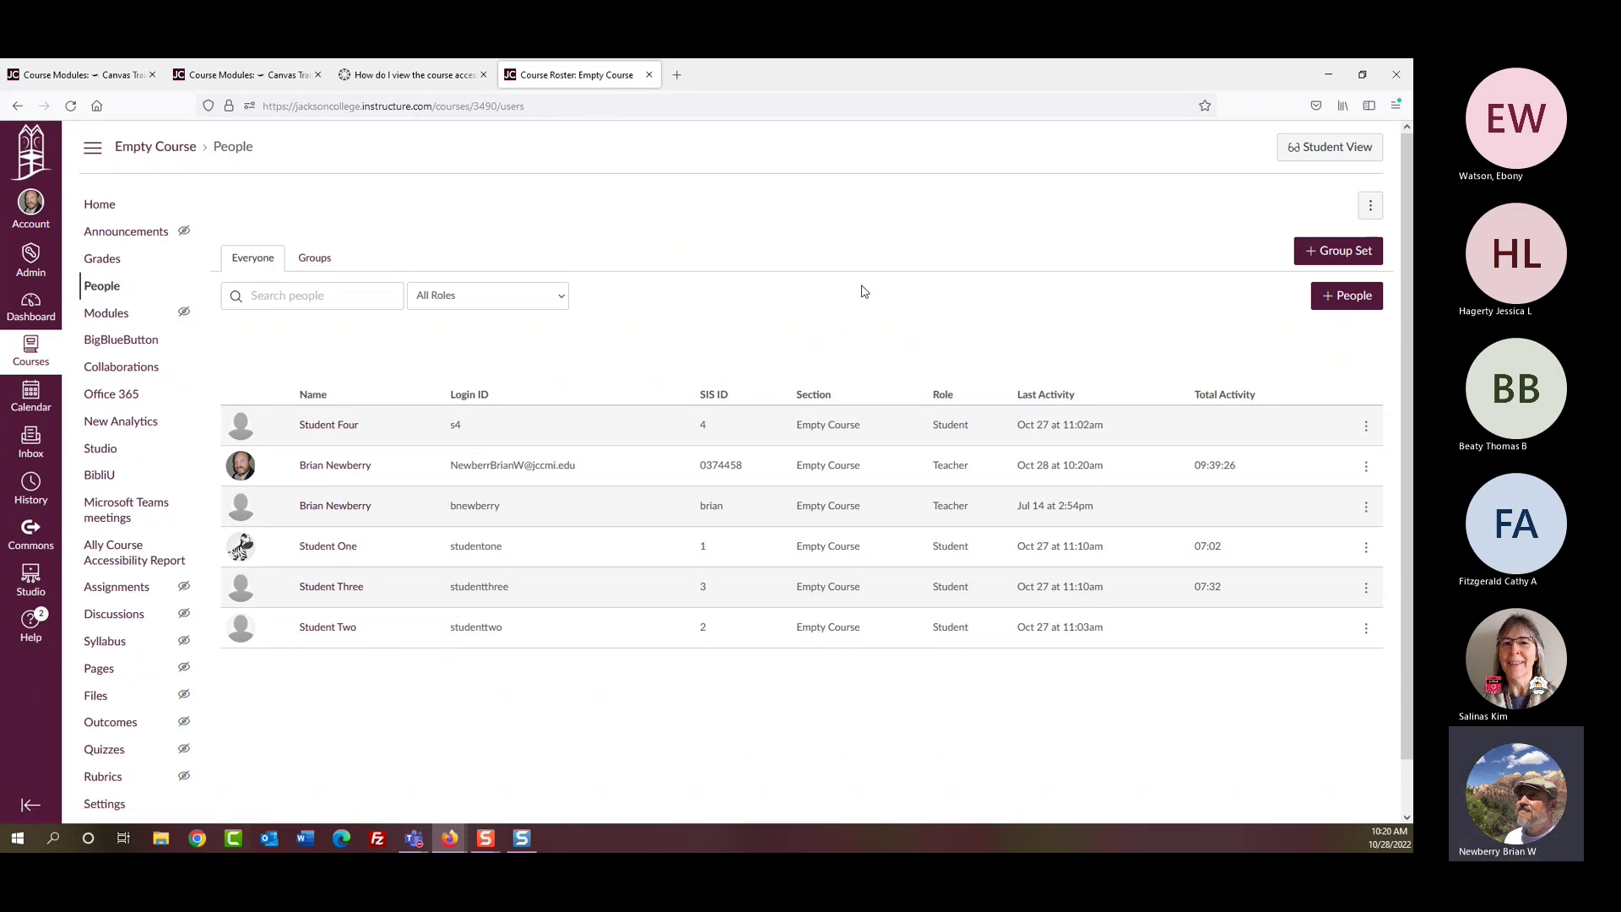
{"action": "left_click", "coordinate": [318, 258]}
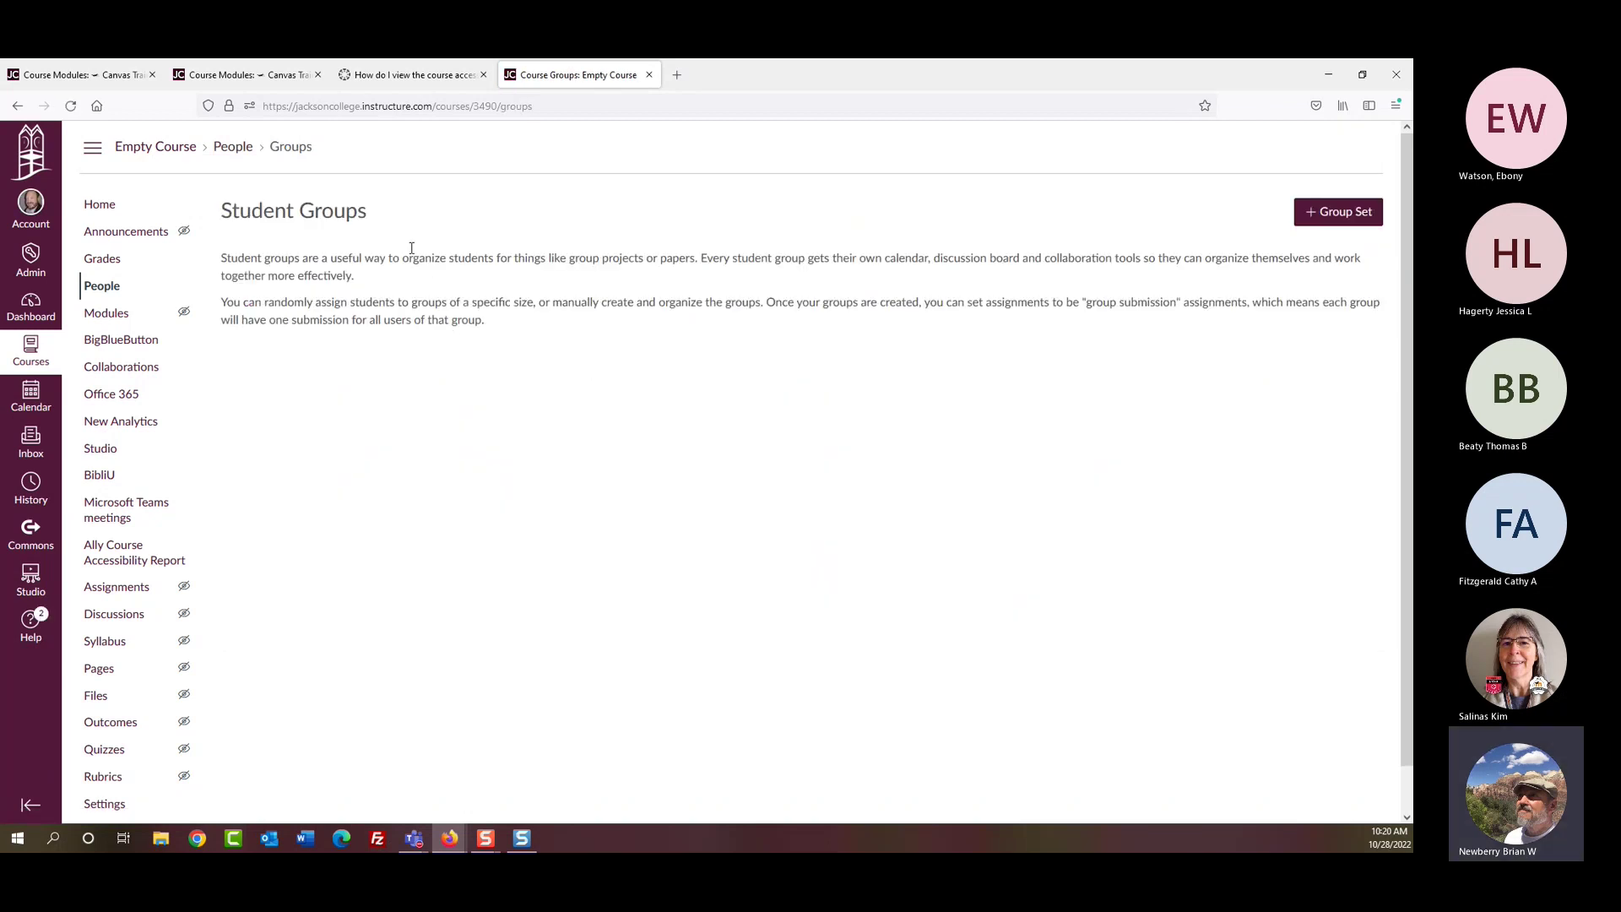
{"action": "left_click", "coordinate": [102, 286]}
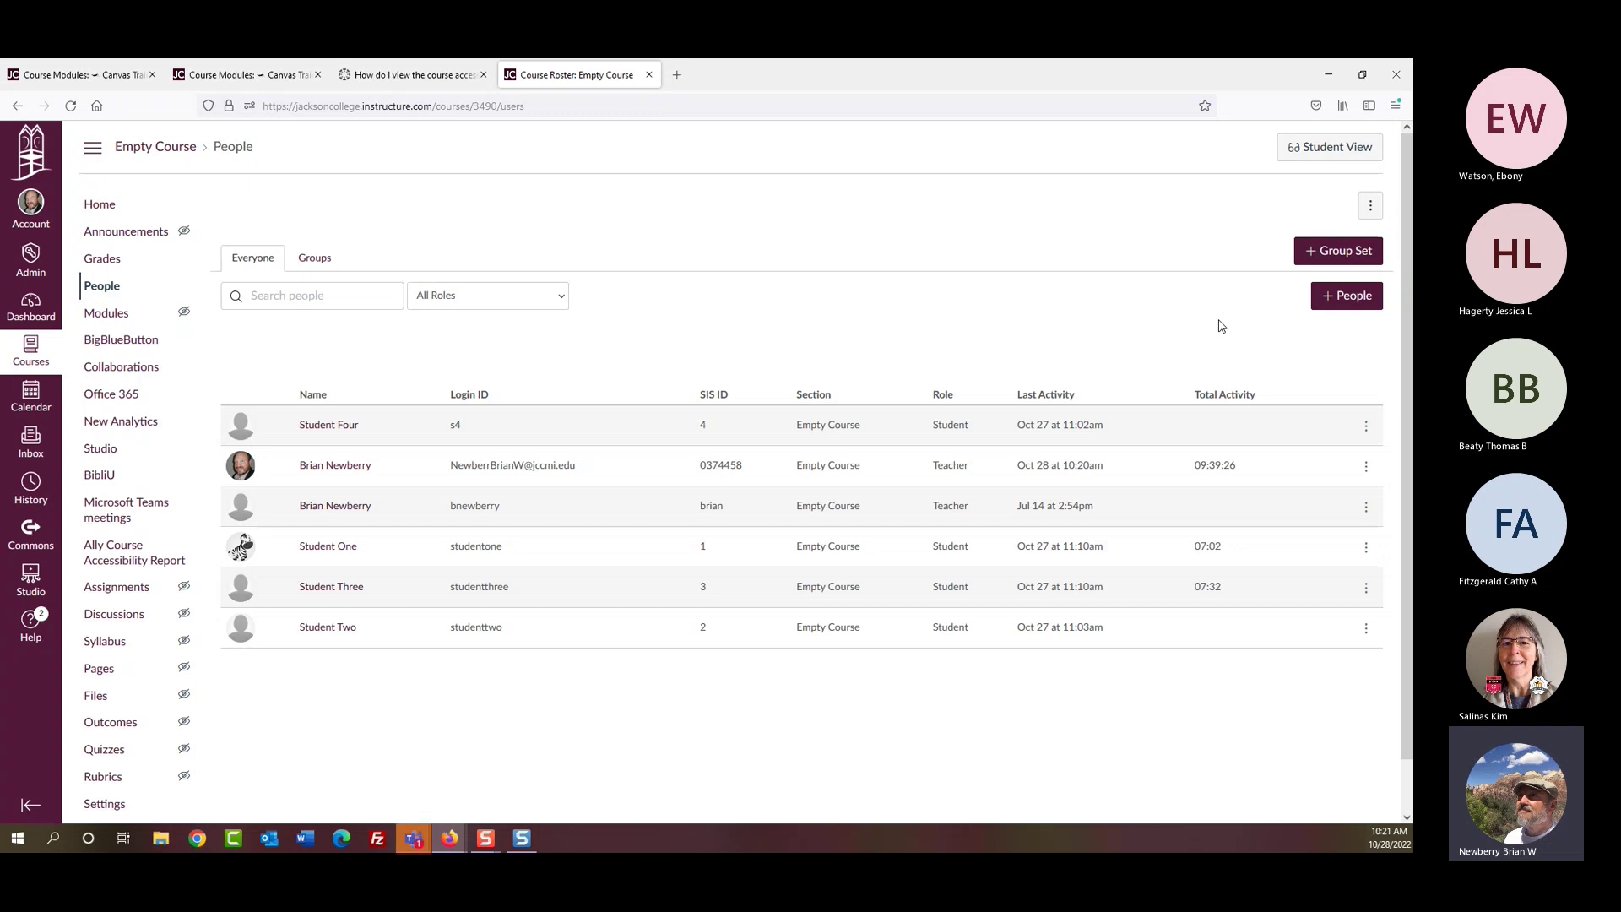
Step: Create a group set named "Empty Class - Discussions" without self sign-up, using the "Create groups later" structure
{"action": "left_click", "coordinate": [1331, 256]}
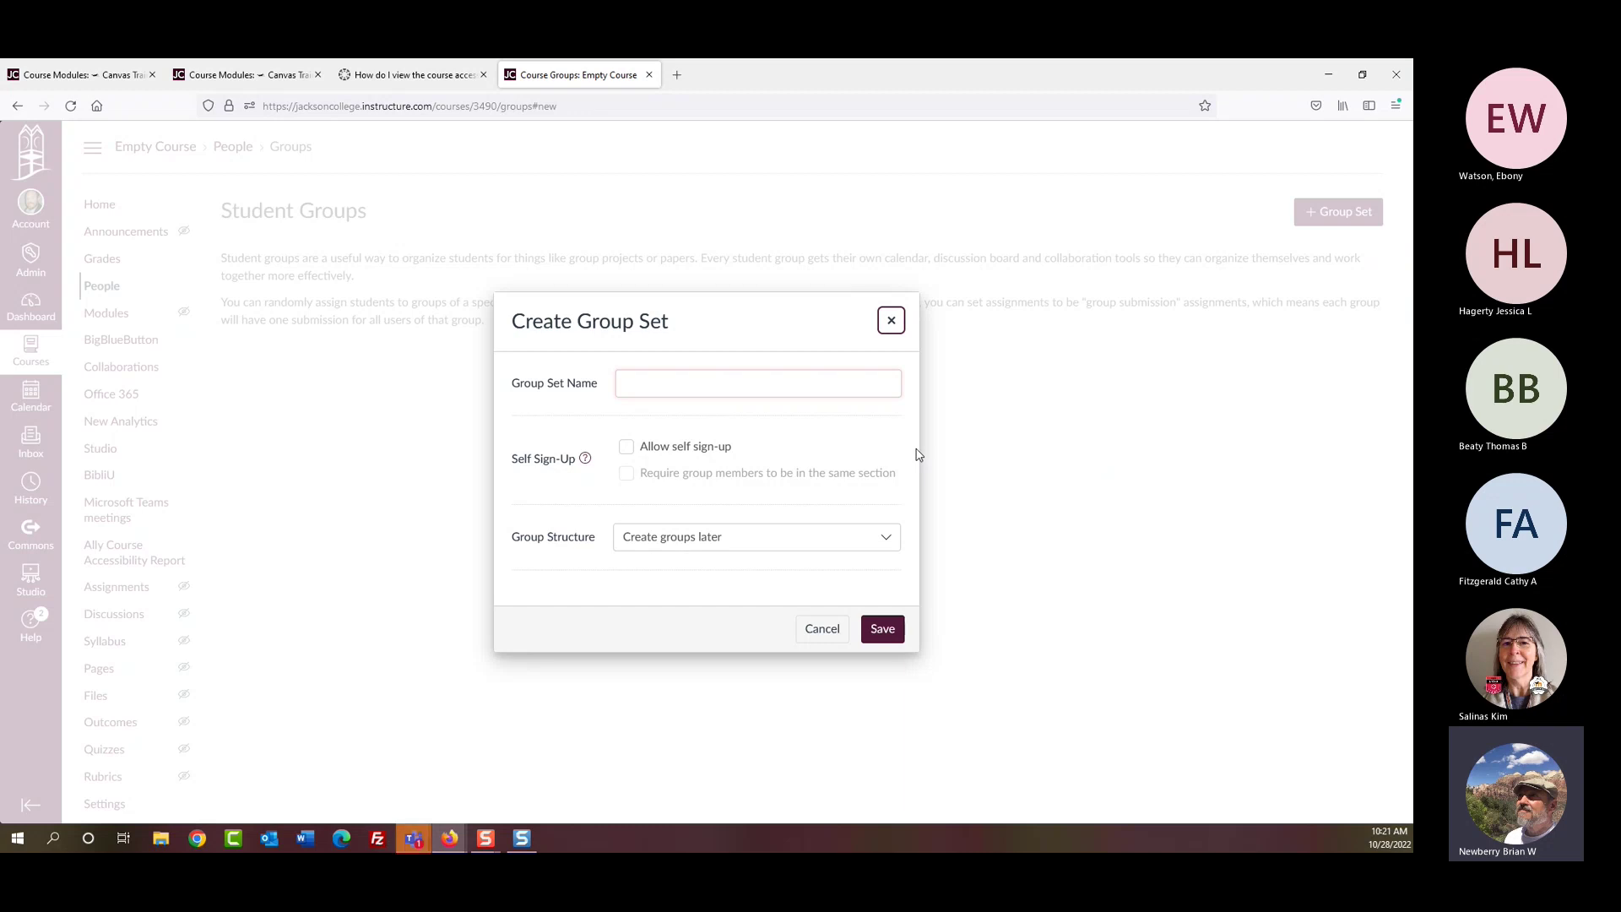
{"action": "left_click", "coordinate": [752, 374]}
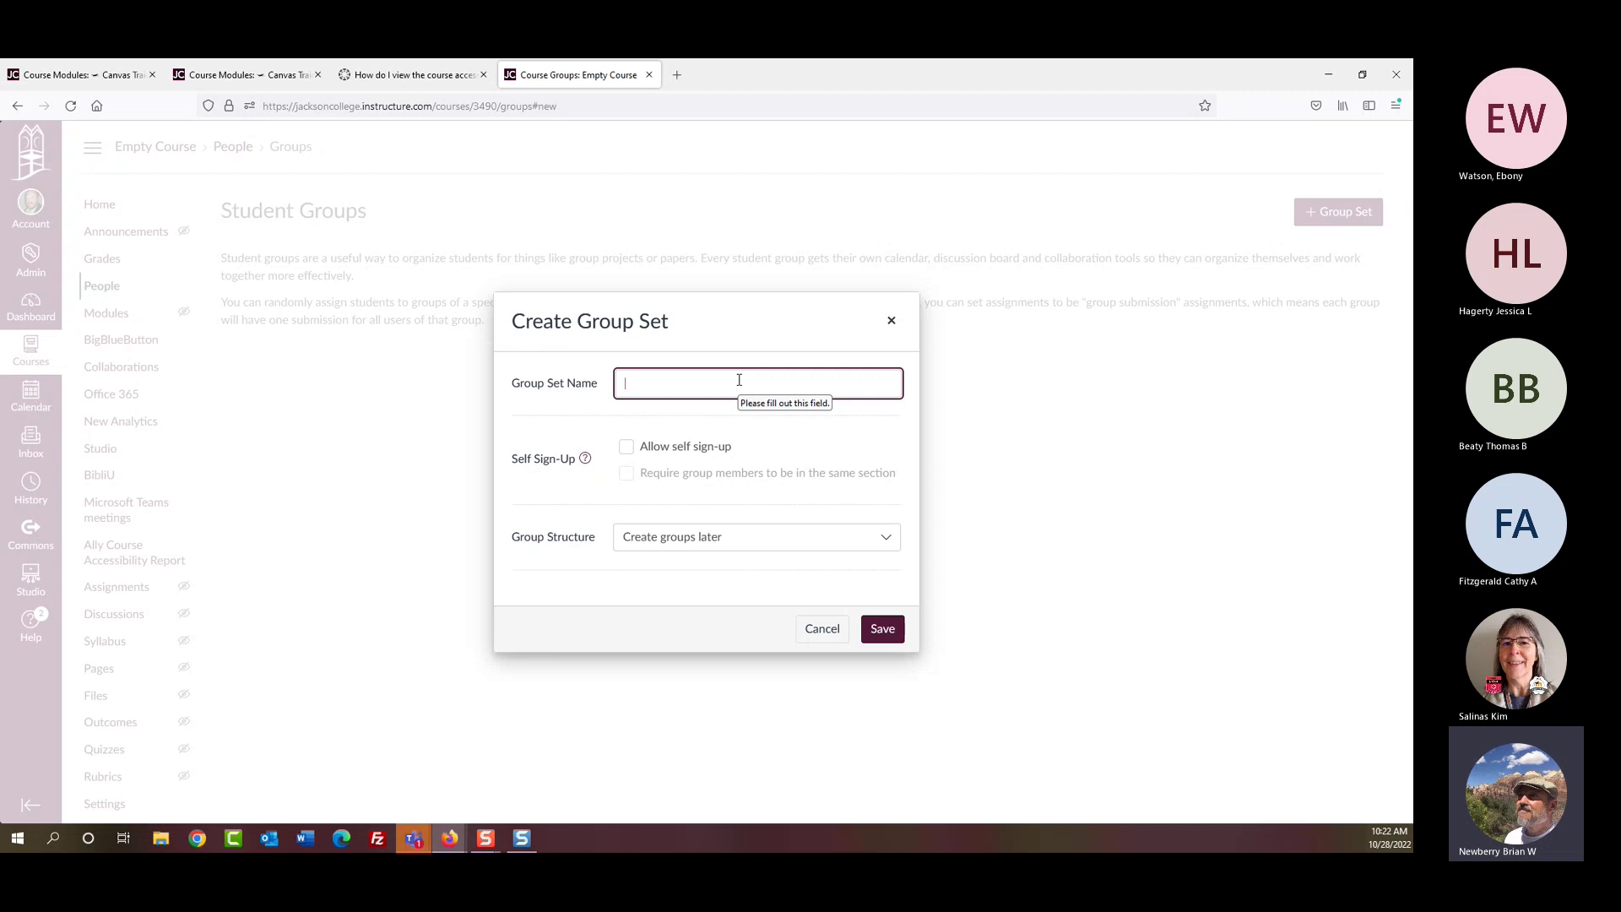
{"action": "type", "text": "Empty Class"}
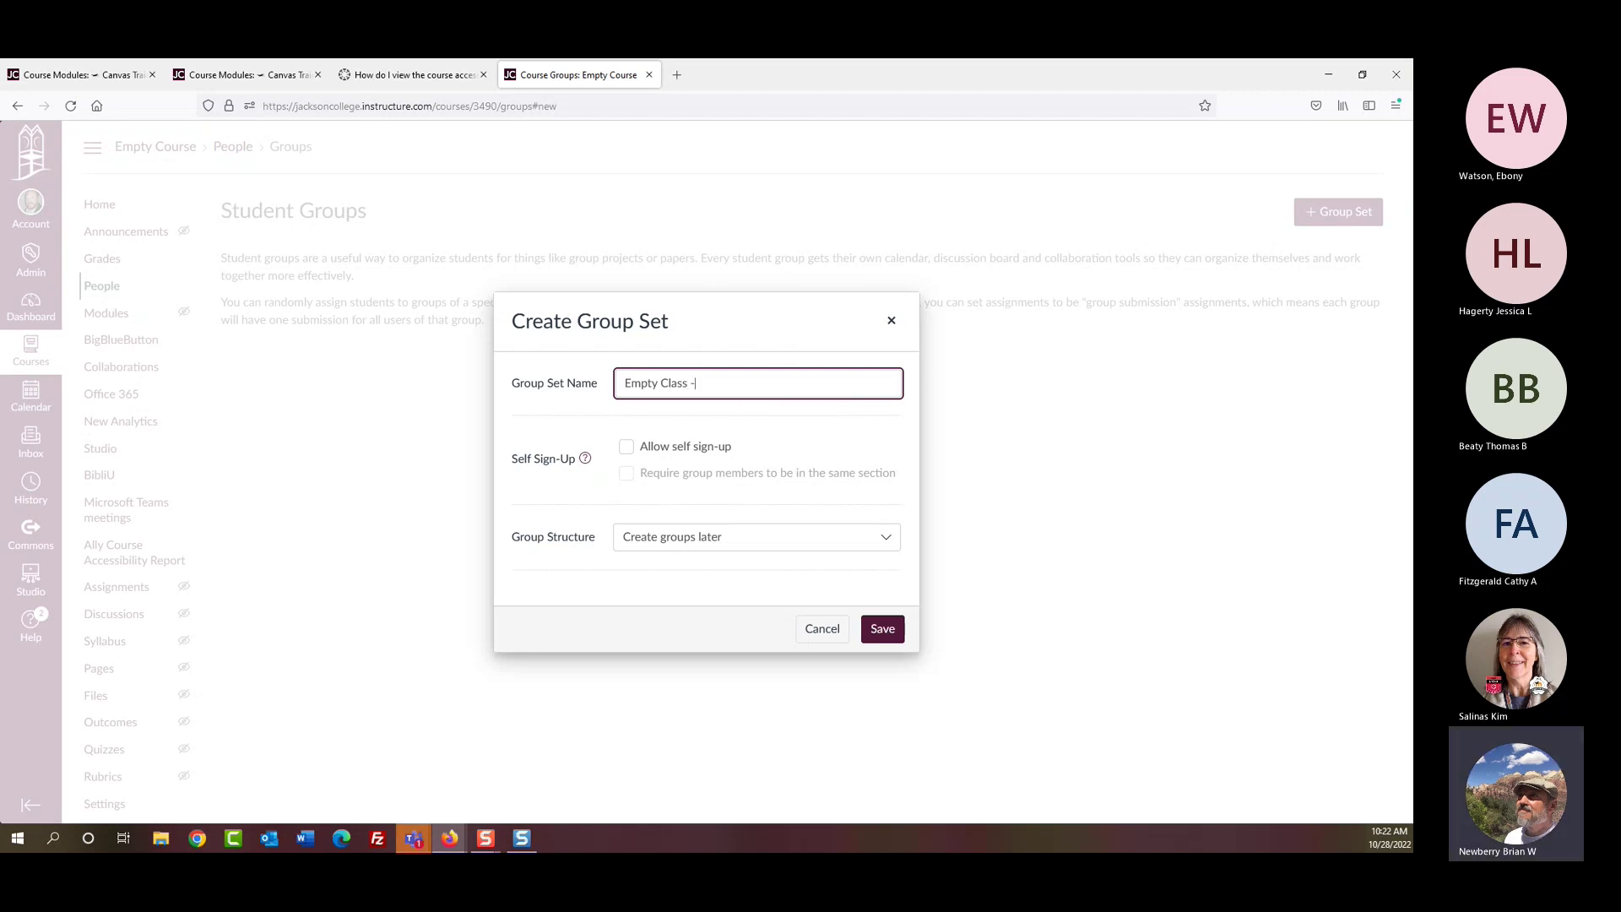
{"action": "type", "text": "- Disc"}
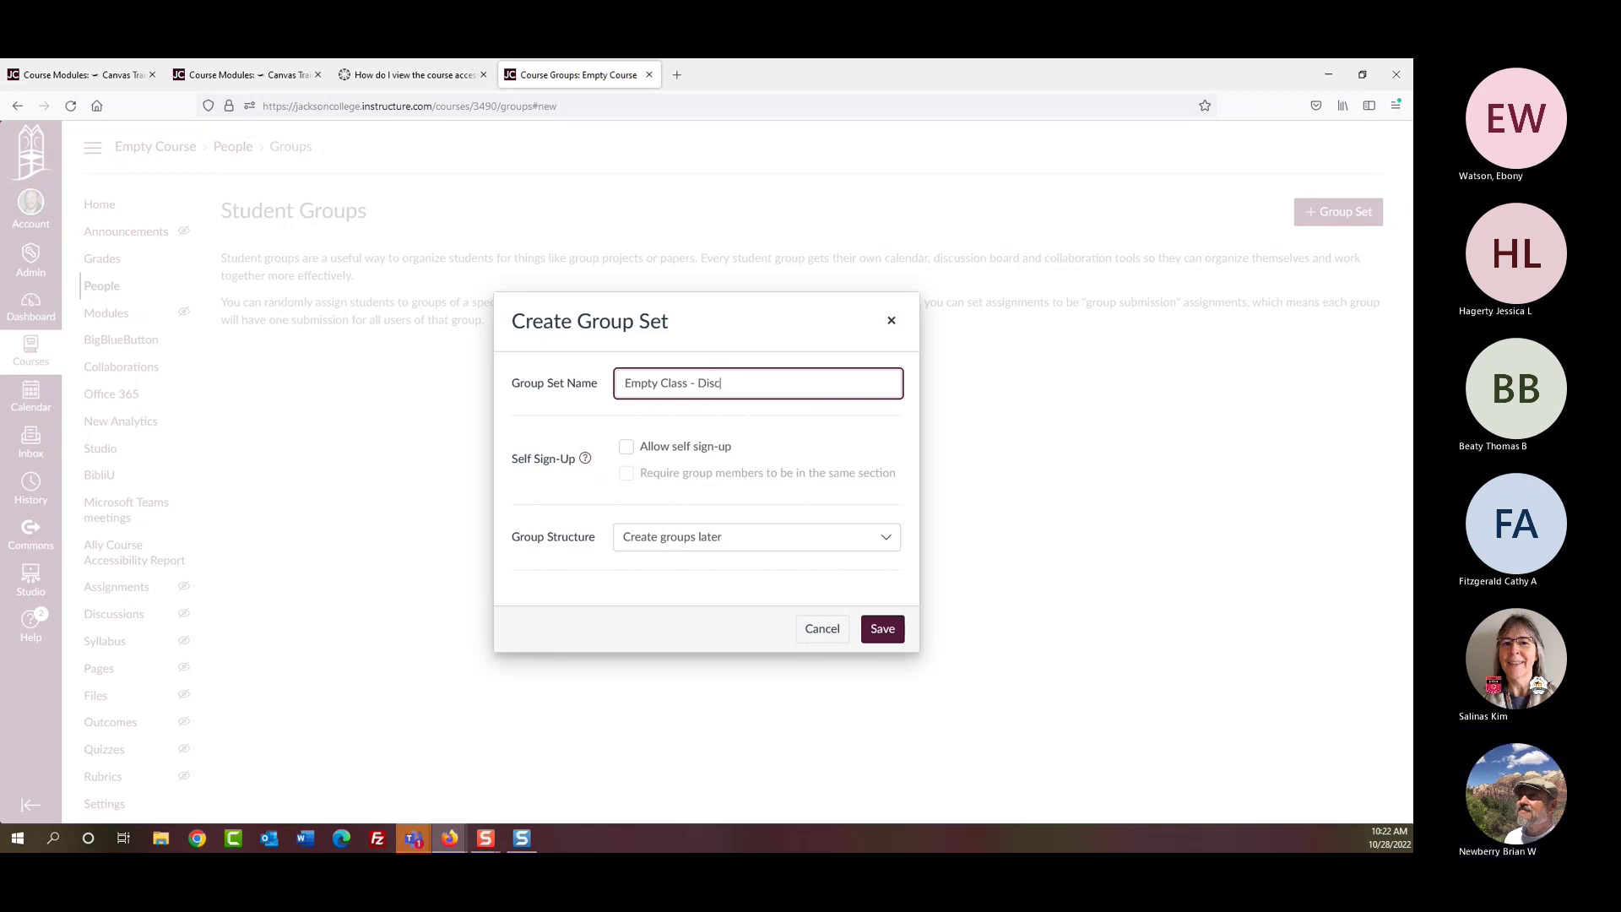
{"action": "type", "text": "ussions"}
{"action": "mouse_move", "coordinate": [597, 459]}
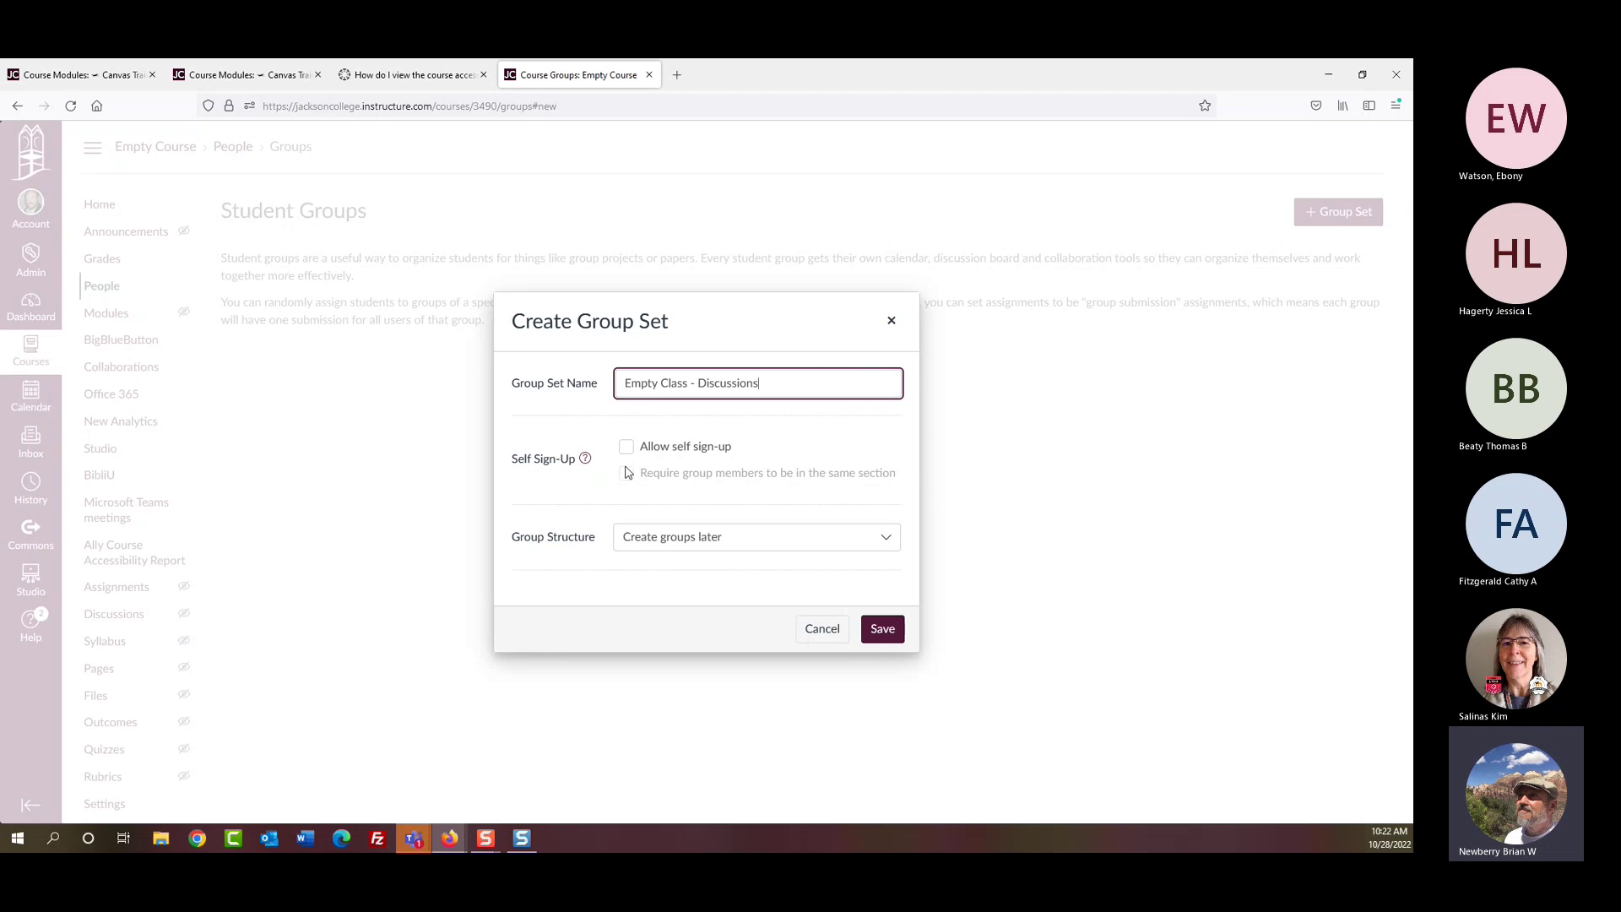
{"action": "left_click", "coordinate": [887, 630]}
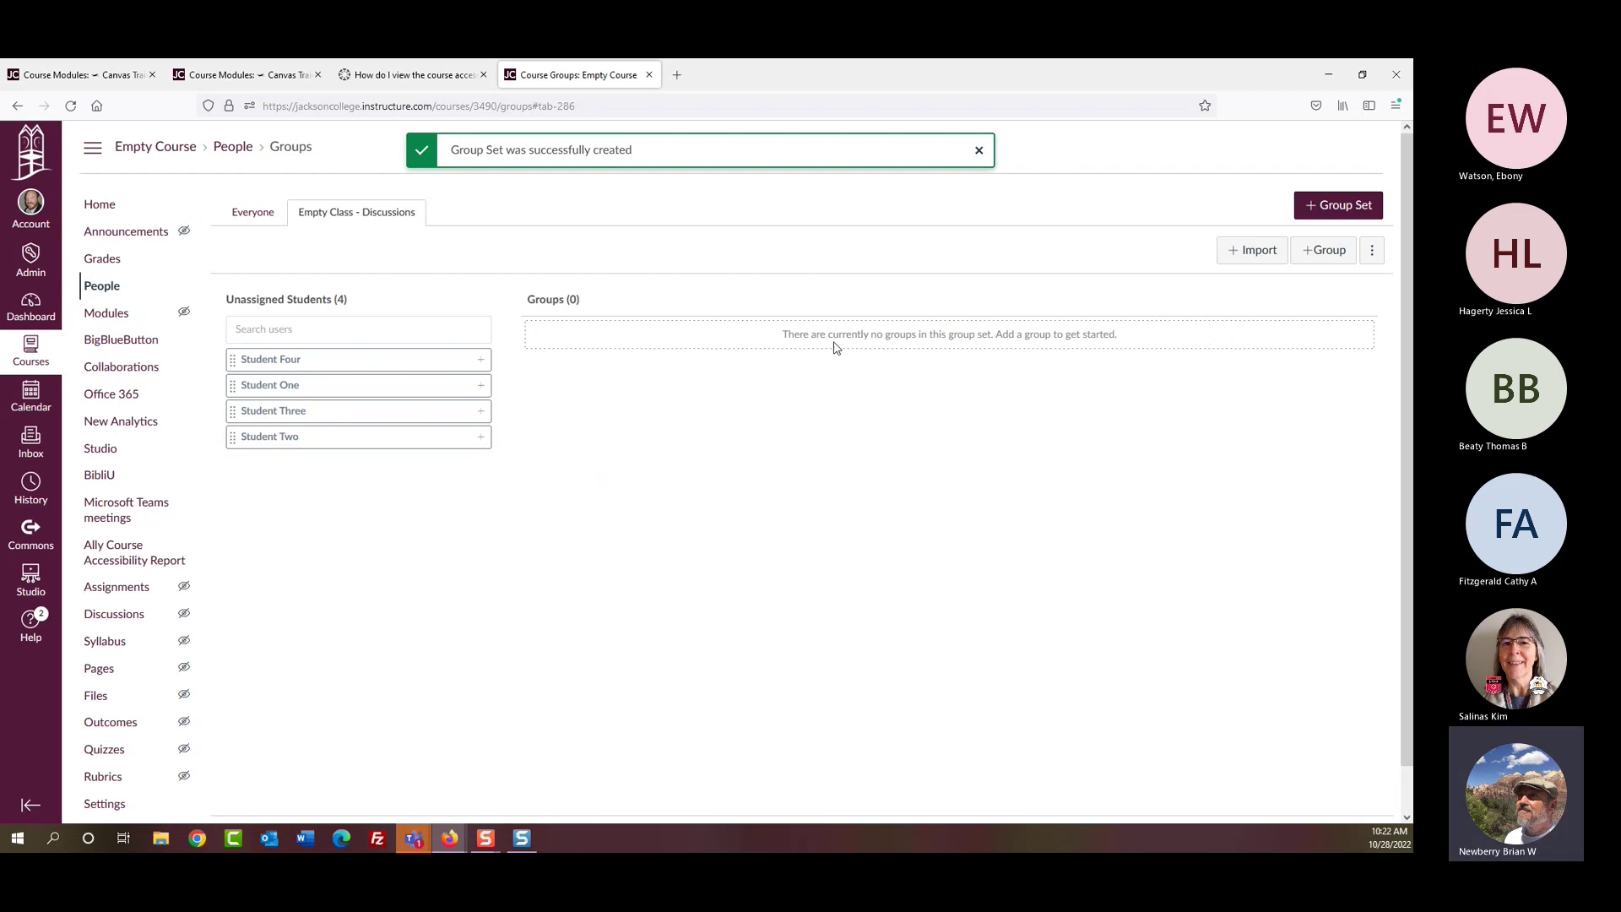
{"action": "left_click_drag", "start_coordinate": [803, 335], "coordinate": [1237, 338]}
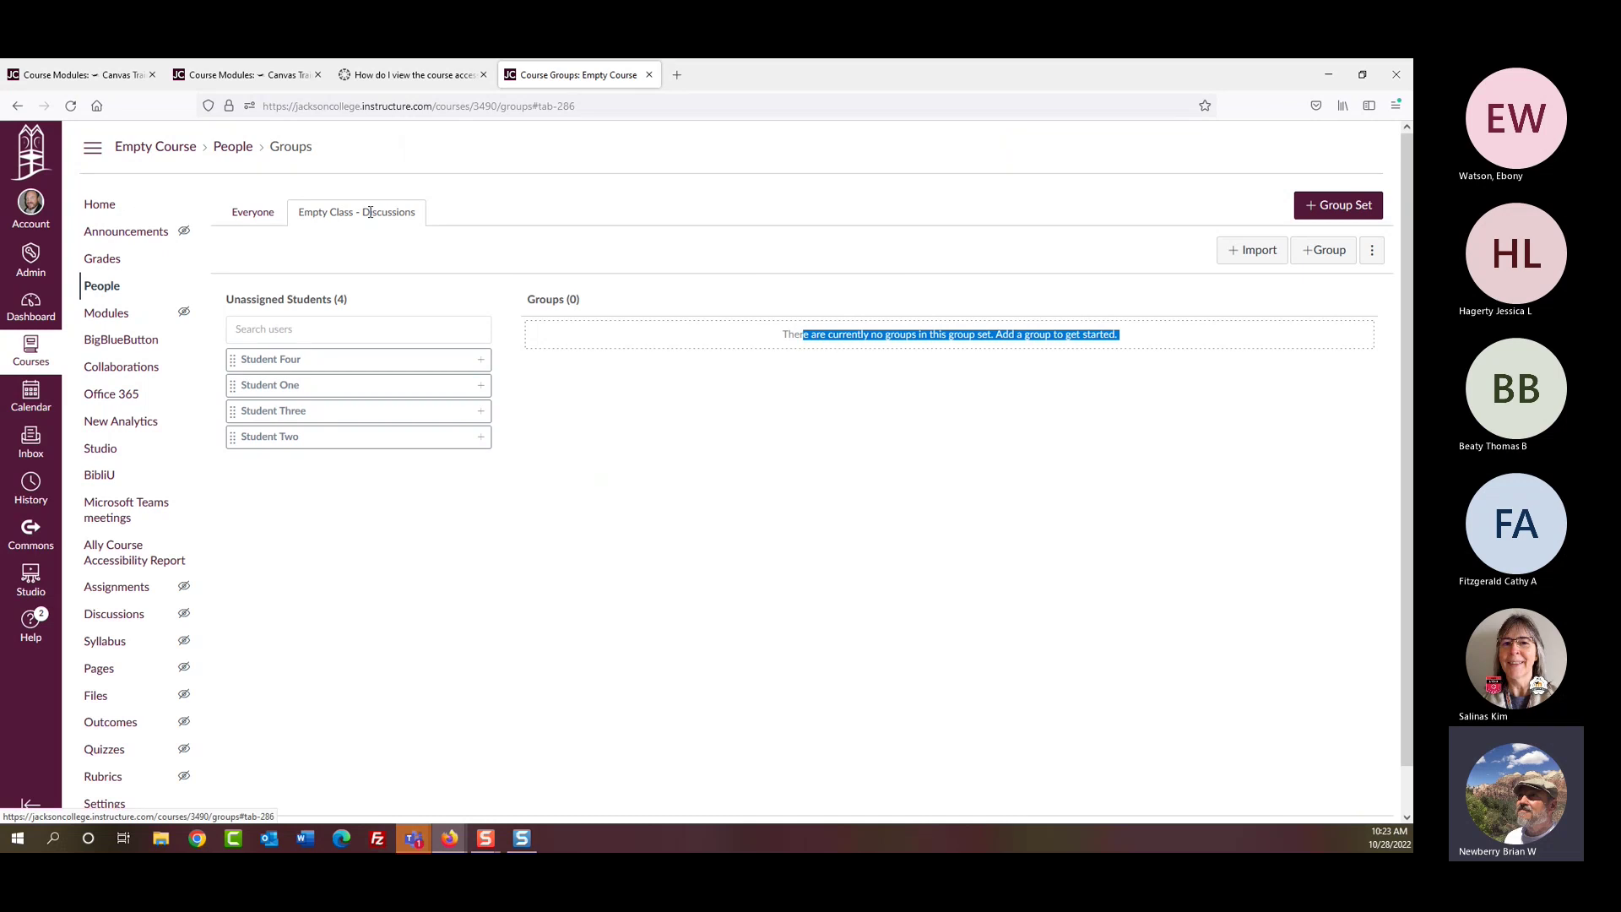
{"action": "left_click", "coordinate": [751, 389]}
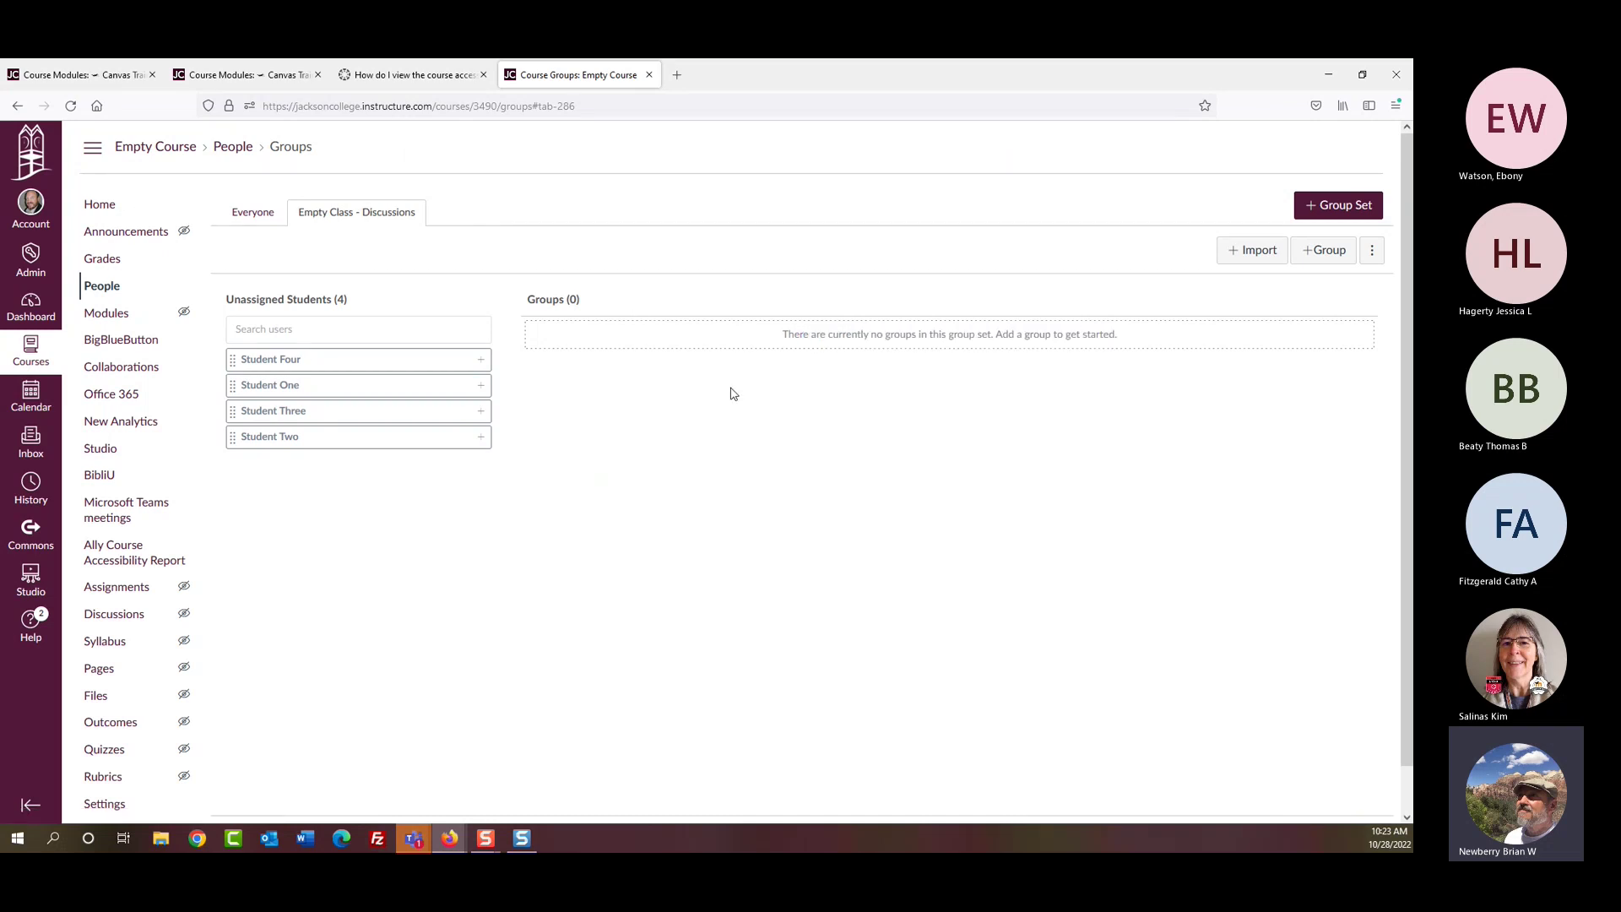
Step: Add a group named "Empty Class - Discussions Group 1" to the Empty Class - Discussions set, with no membership limit
{"action": "left_click_drag", "start_coordinate": [260, 366], "coordinate": [615, 340]}
{"action": "left_click", "coordinate": [1327, 261]}
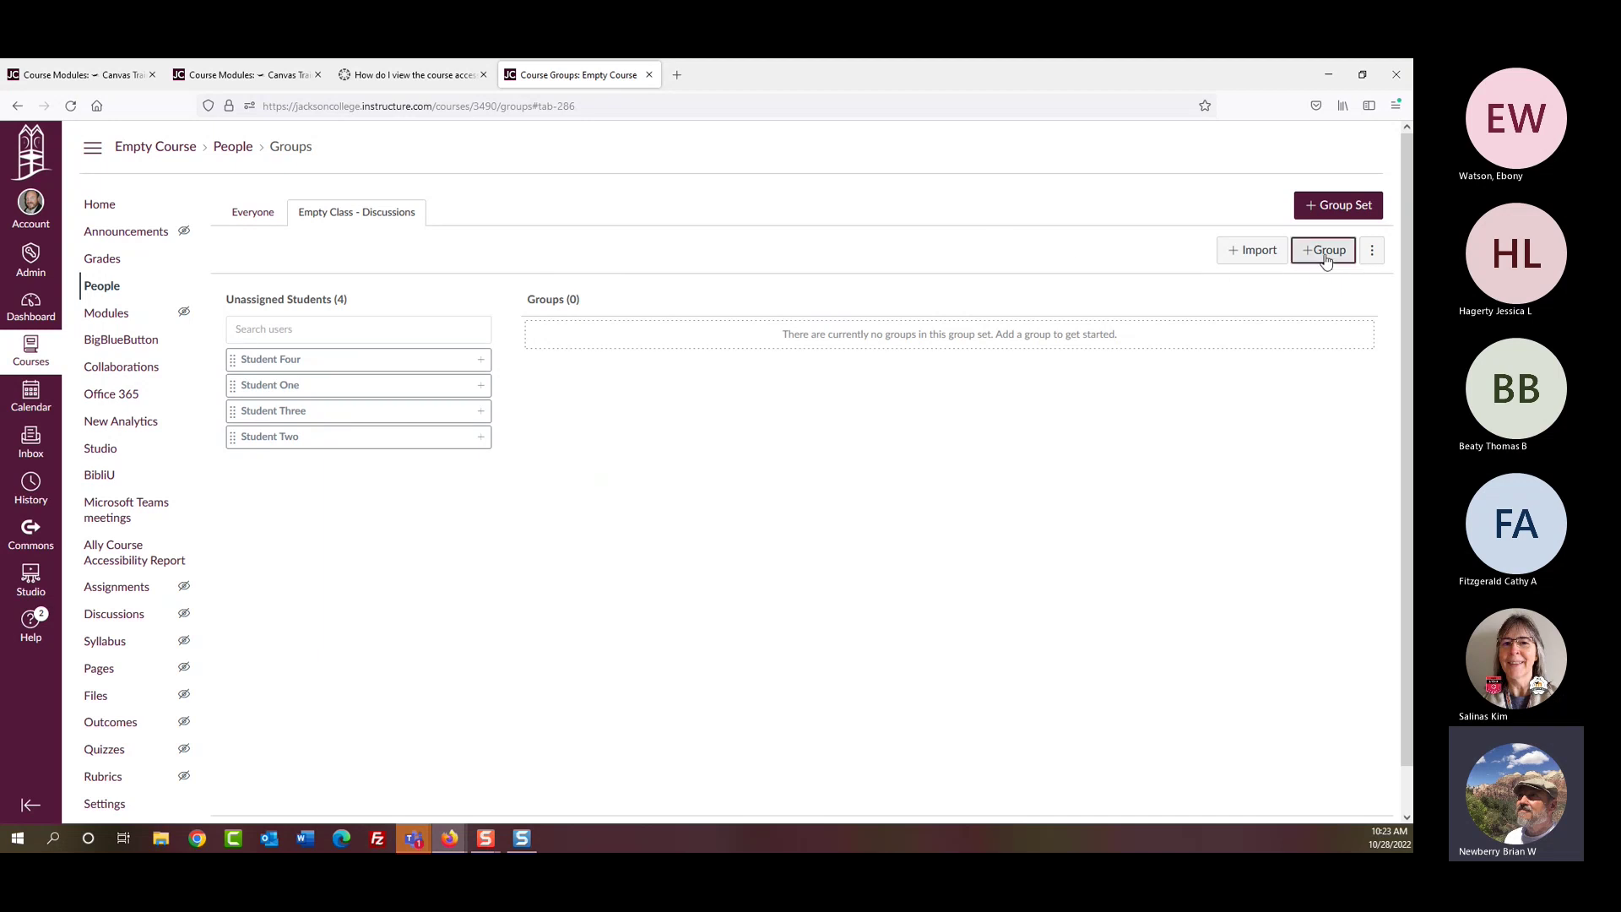
{"action": "left_click", "coordinate": [592, 445]}
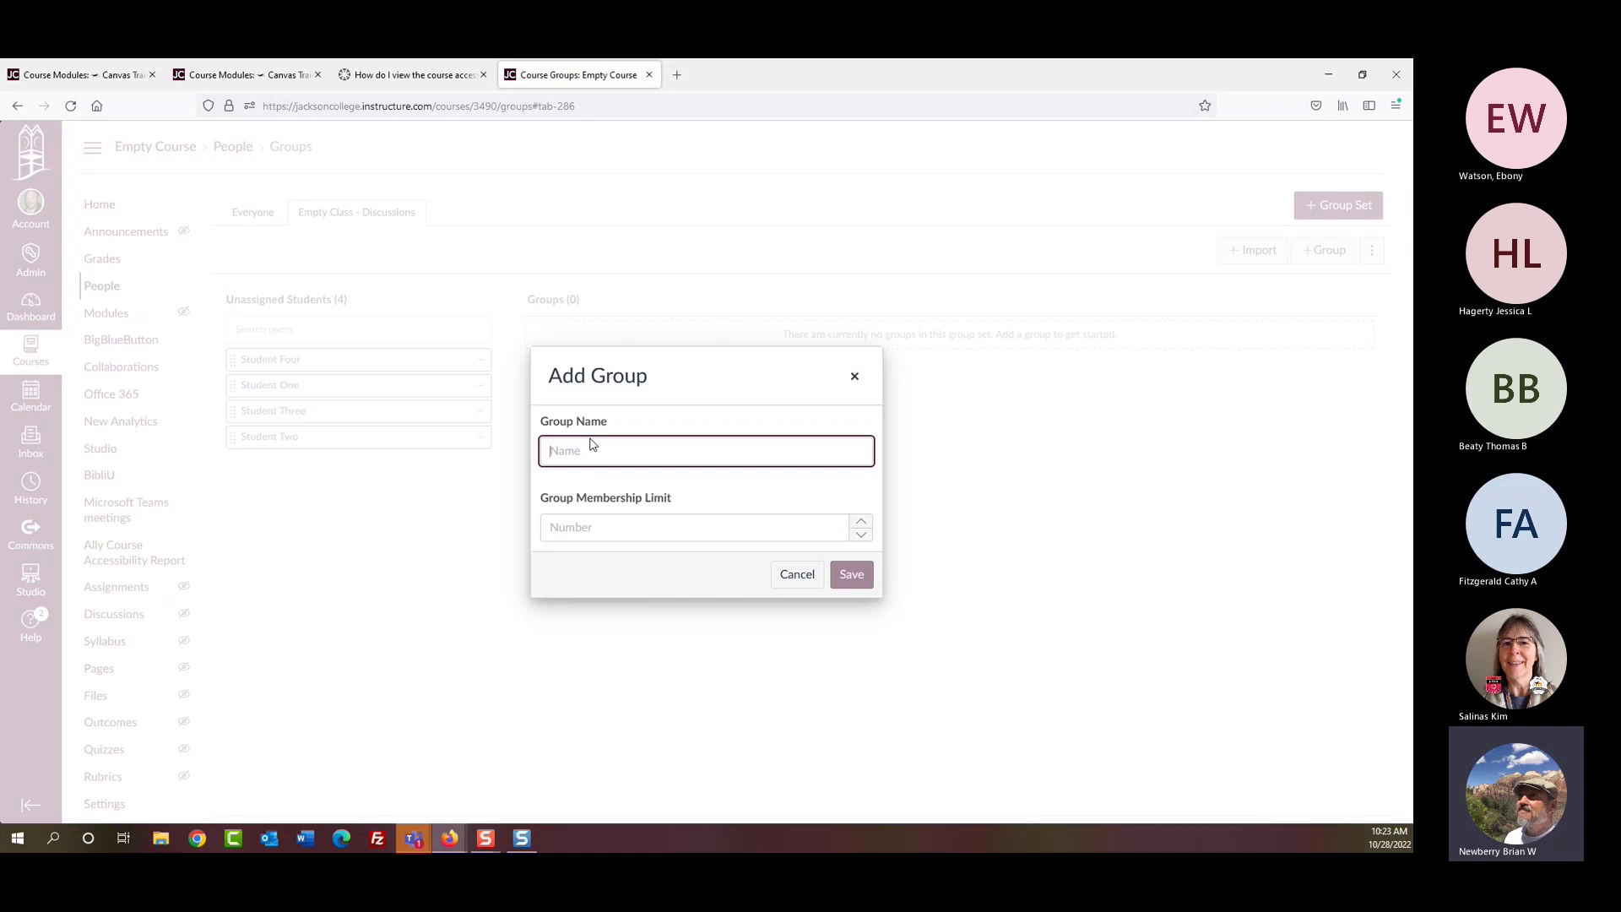
{"action": "type", "text": "Emp"}
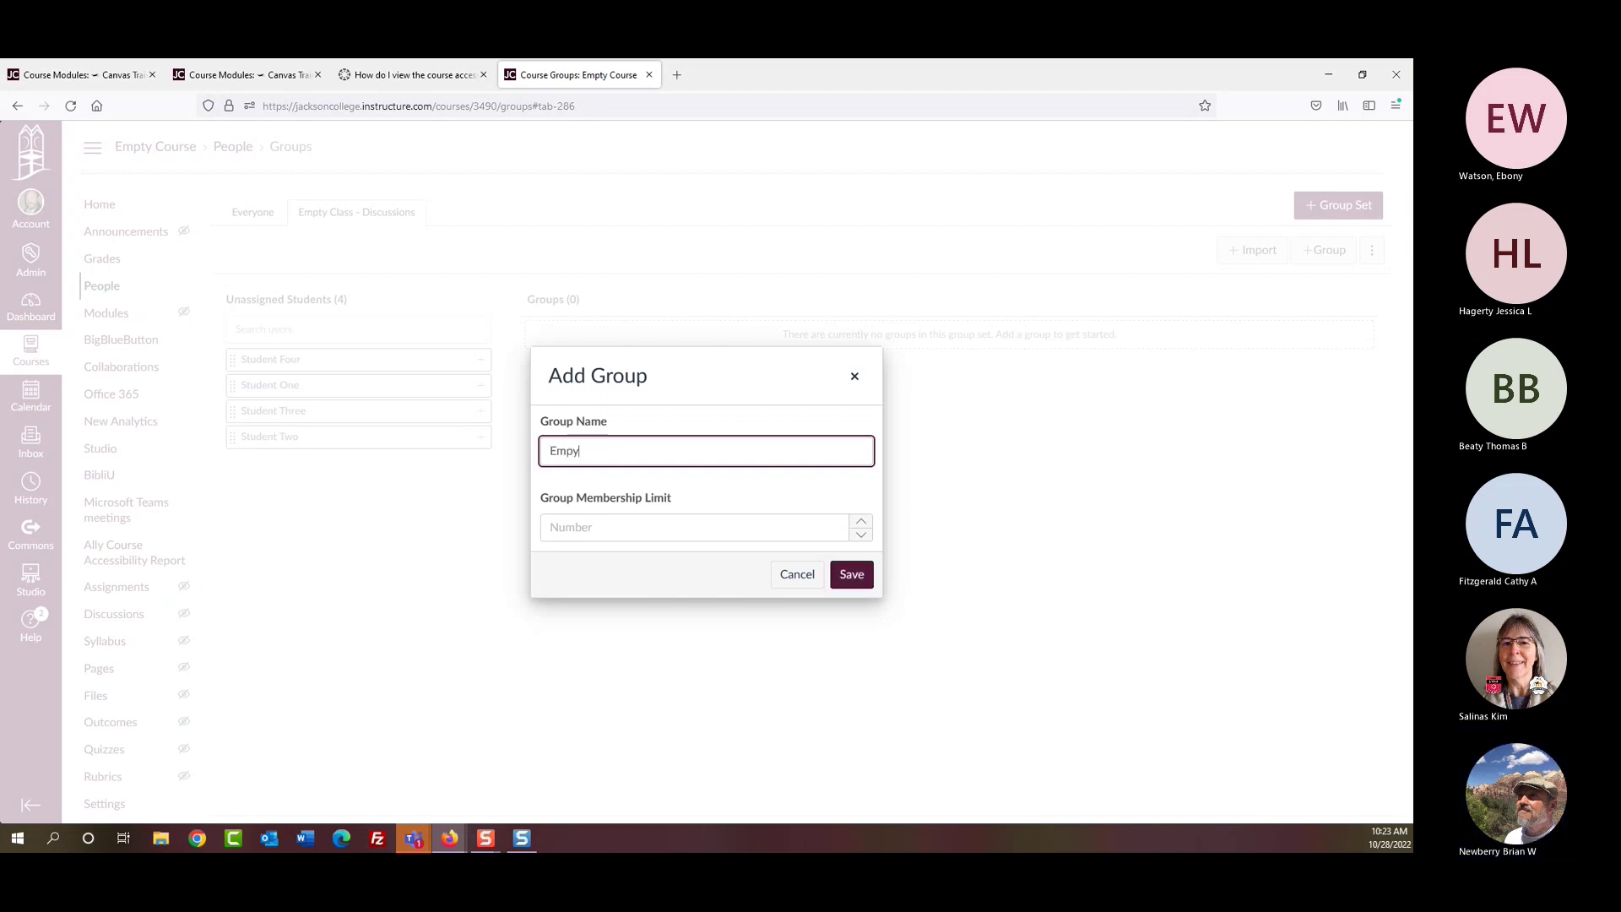
{"action": "type", "text": "ty Class"}
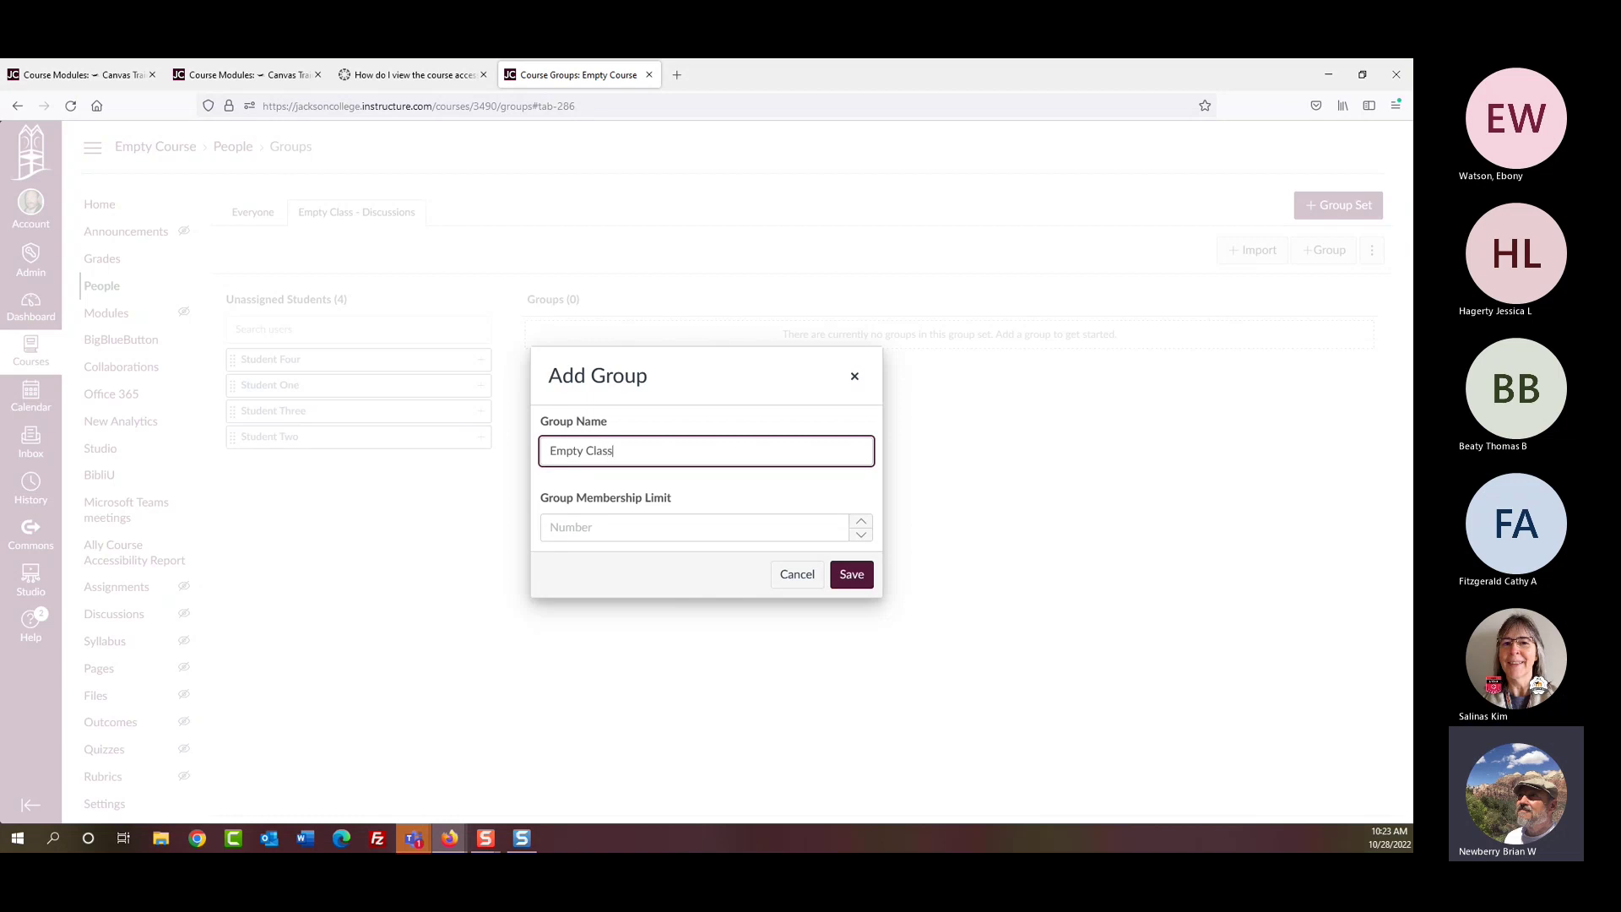
{"action": "type", "text": " - Discussions"}
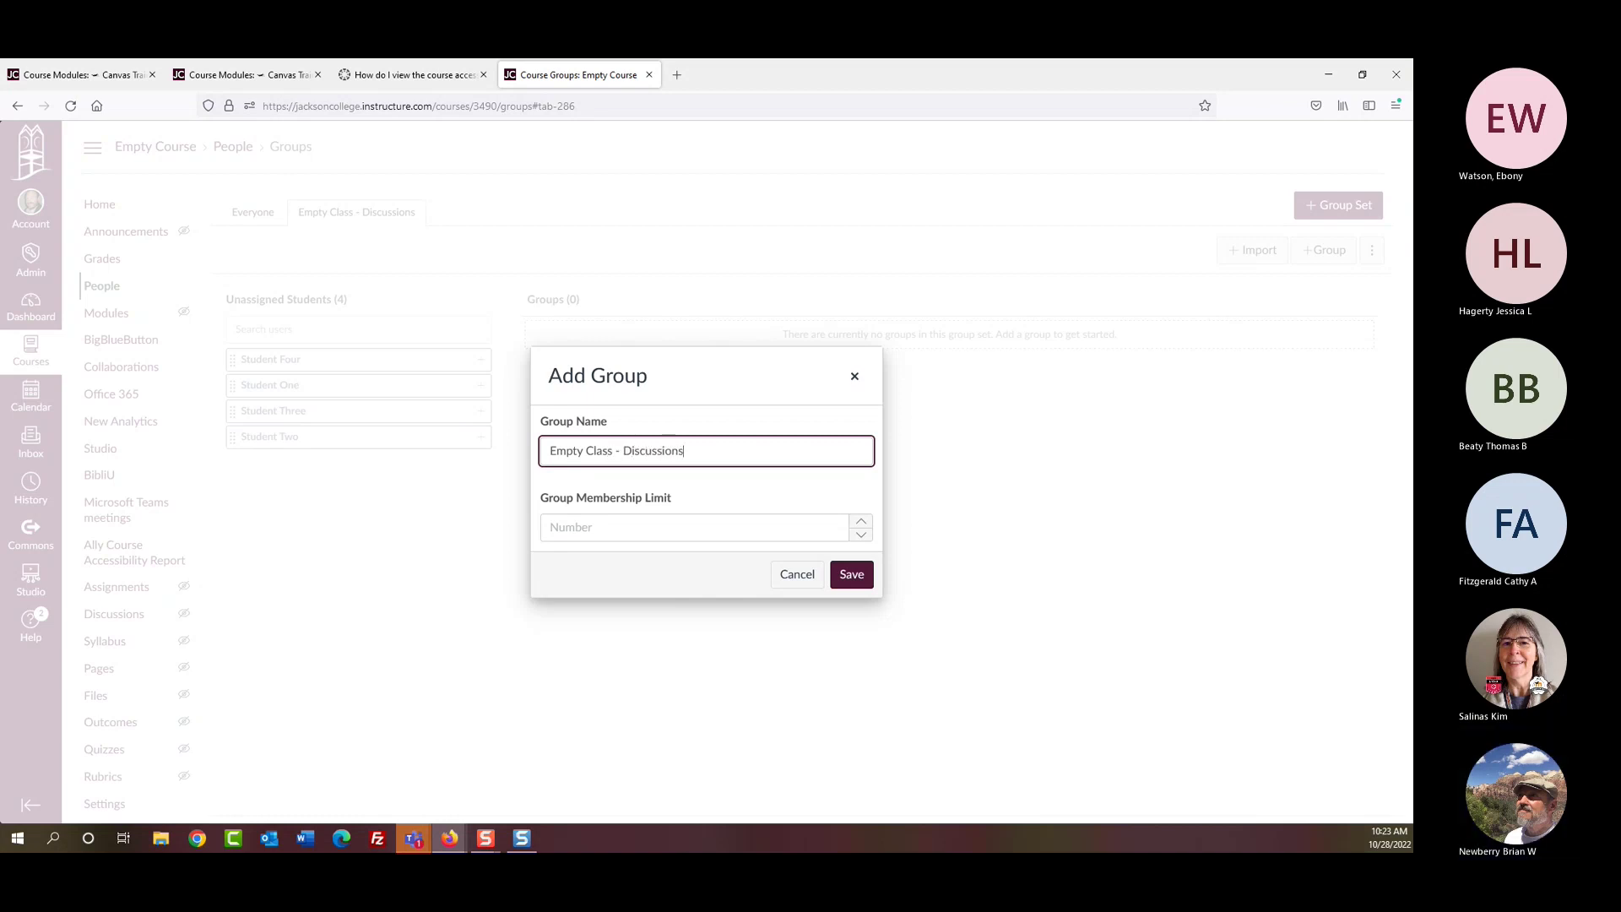
{"action": "type", "text": " Group 1"}
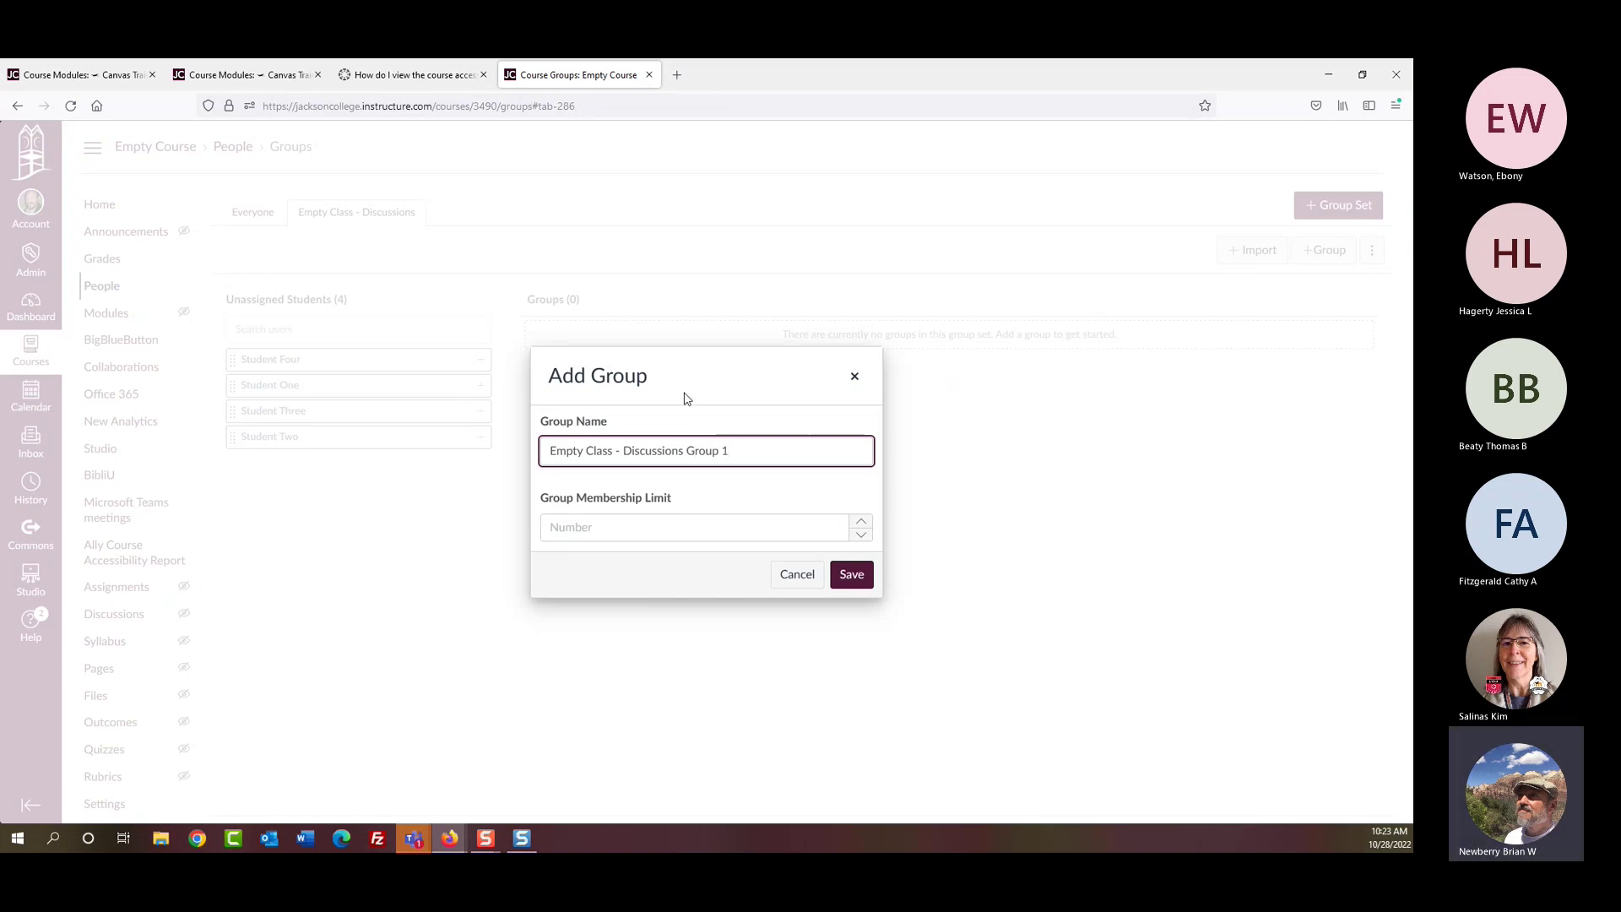
{"action": "left_click", "coordinate": [861, 576]}
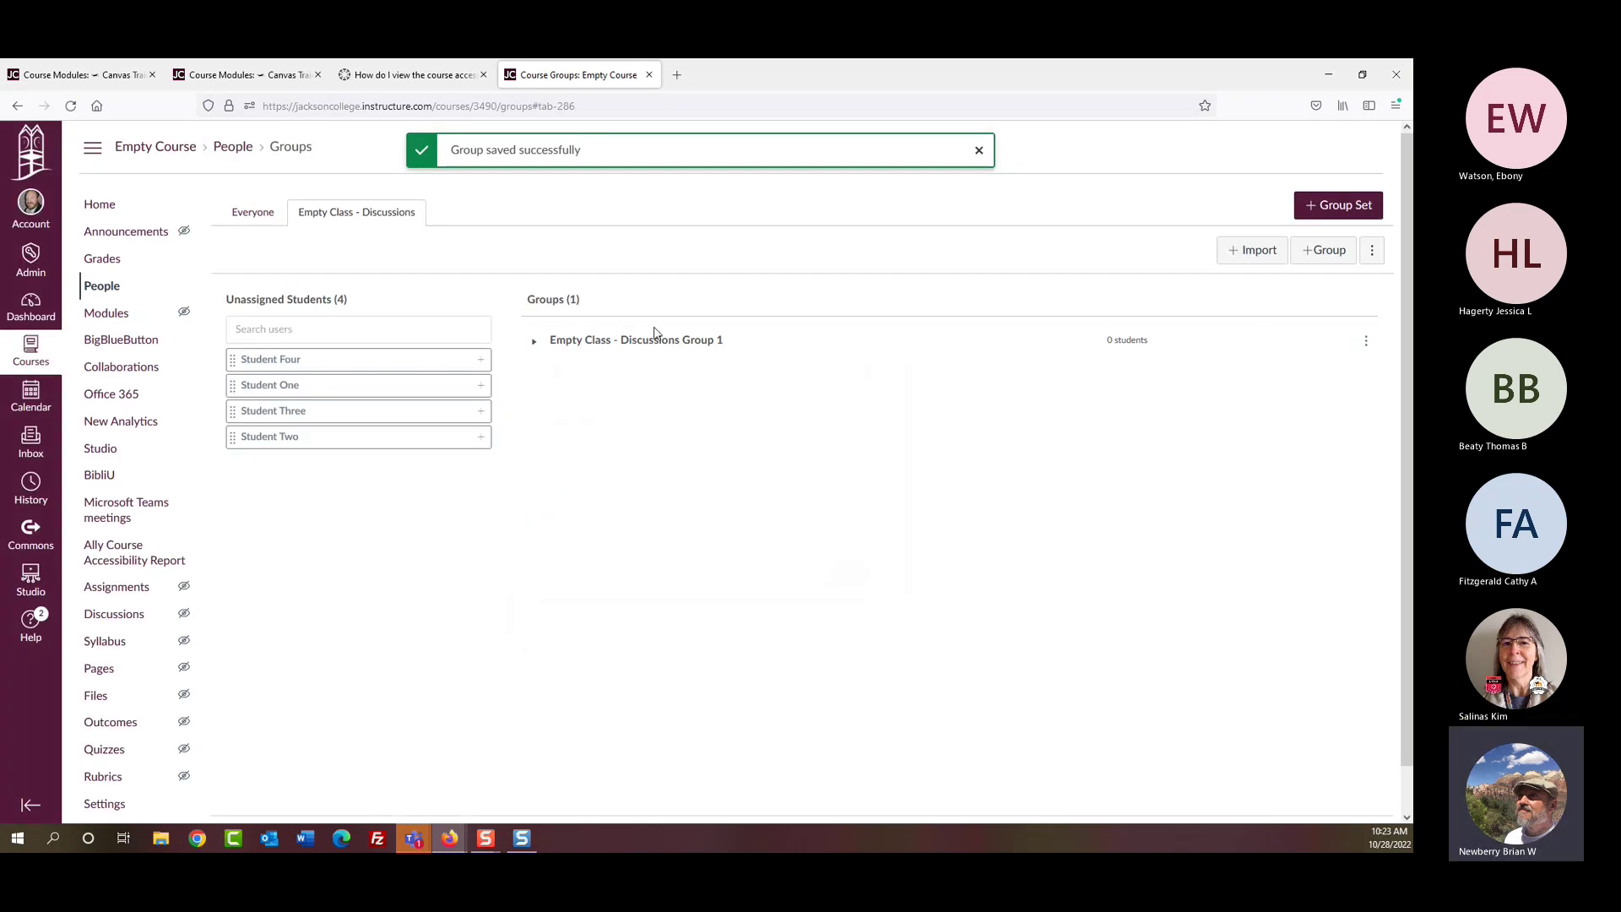
Step: Add a second group named "Empty Class - Discussions Group 2" to the same set, without a membership limit
{"action": "left_click", "coordinate": [1324, 250]}
{"action": "left_click", "coordinate": [651, 451]}
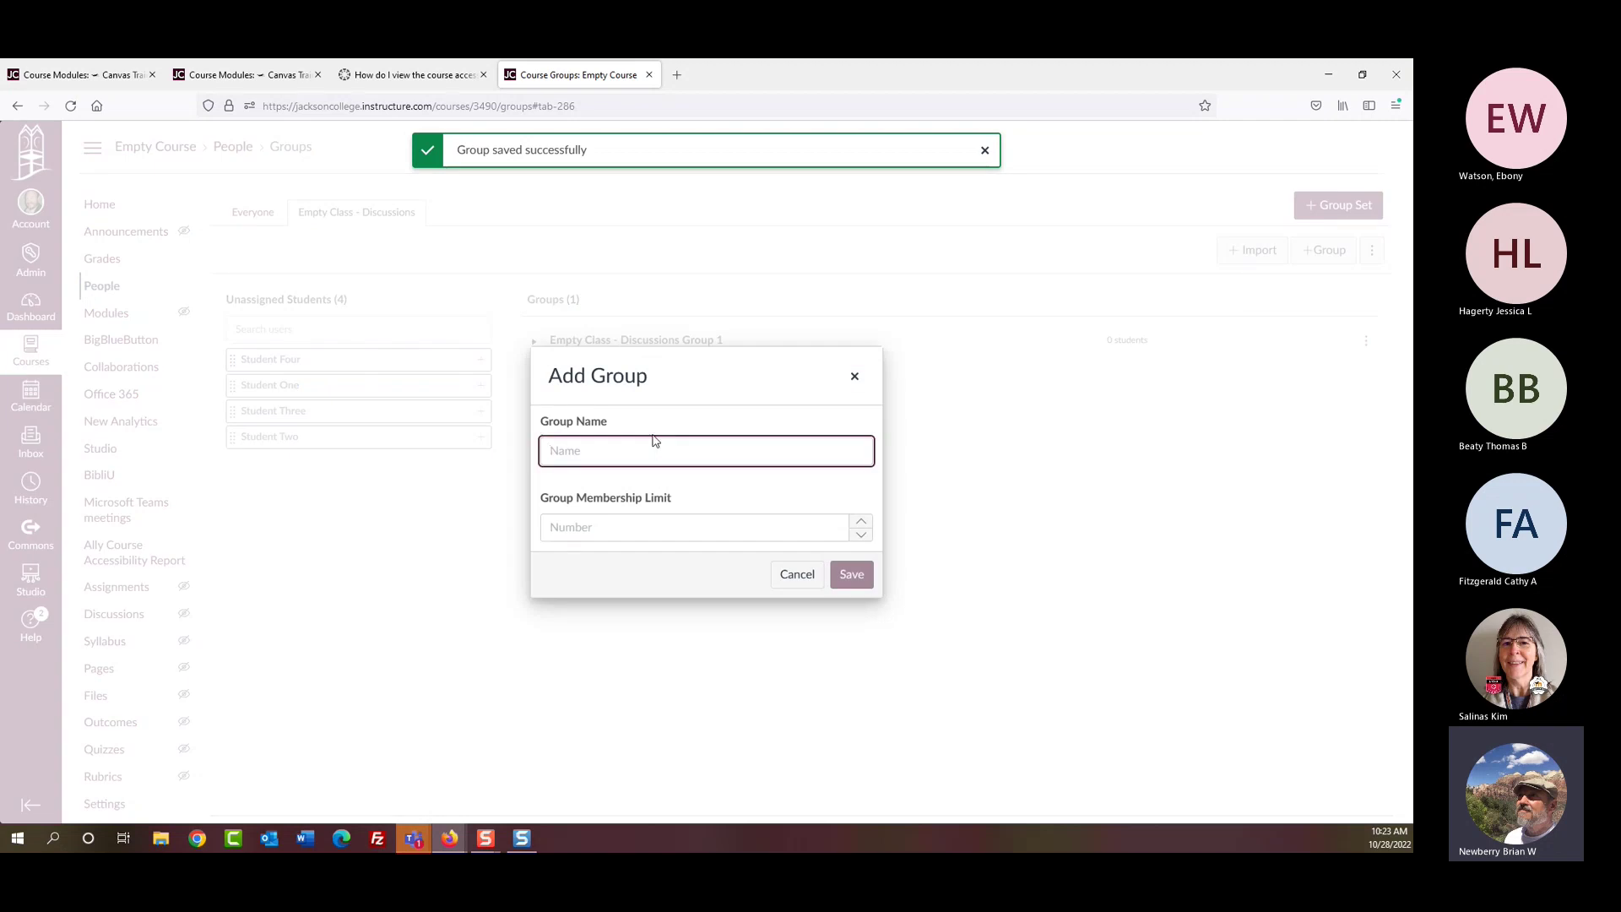
{"action": "type", "text": "Empty C"}
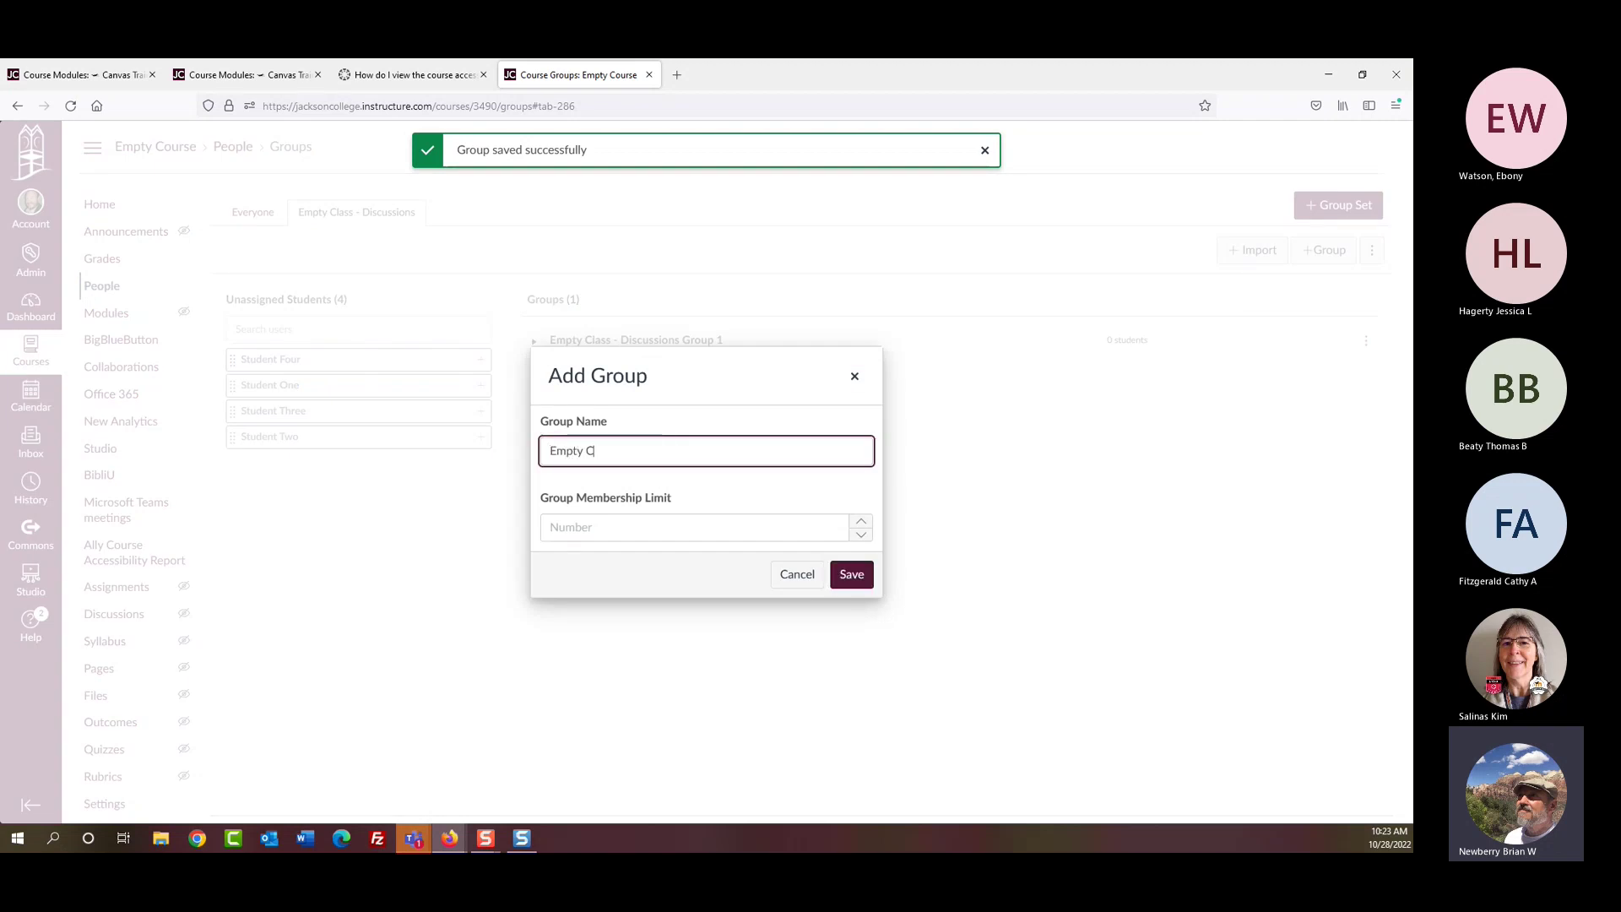
{"action": "type", "text": "lass - Disc"}
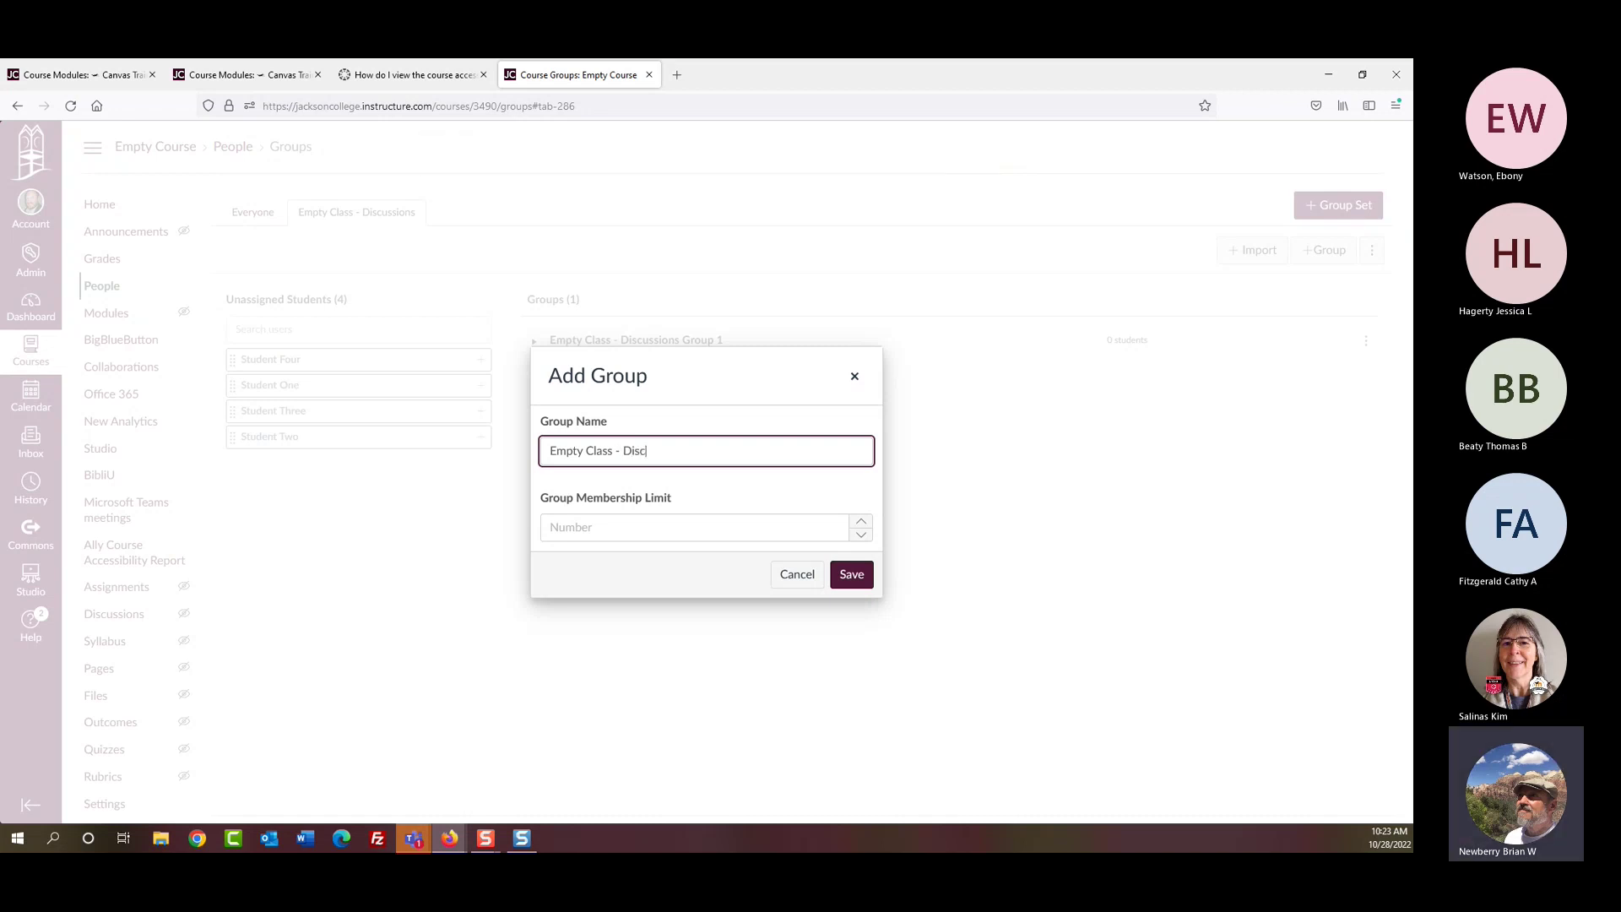
{"action": "type", "text": "ussions Grlo"}
{"action": "key", "text": "BackSpace"}
{"action": "type", "text": "oup 2"}
{"action": "left_click", "coordinate": [853, 575]}
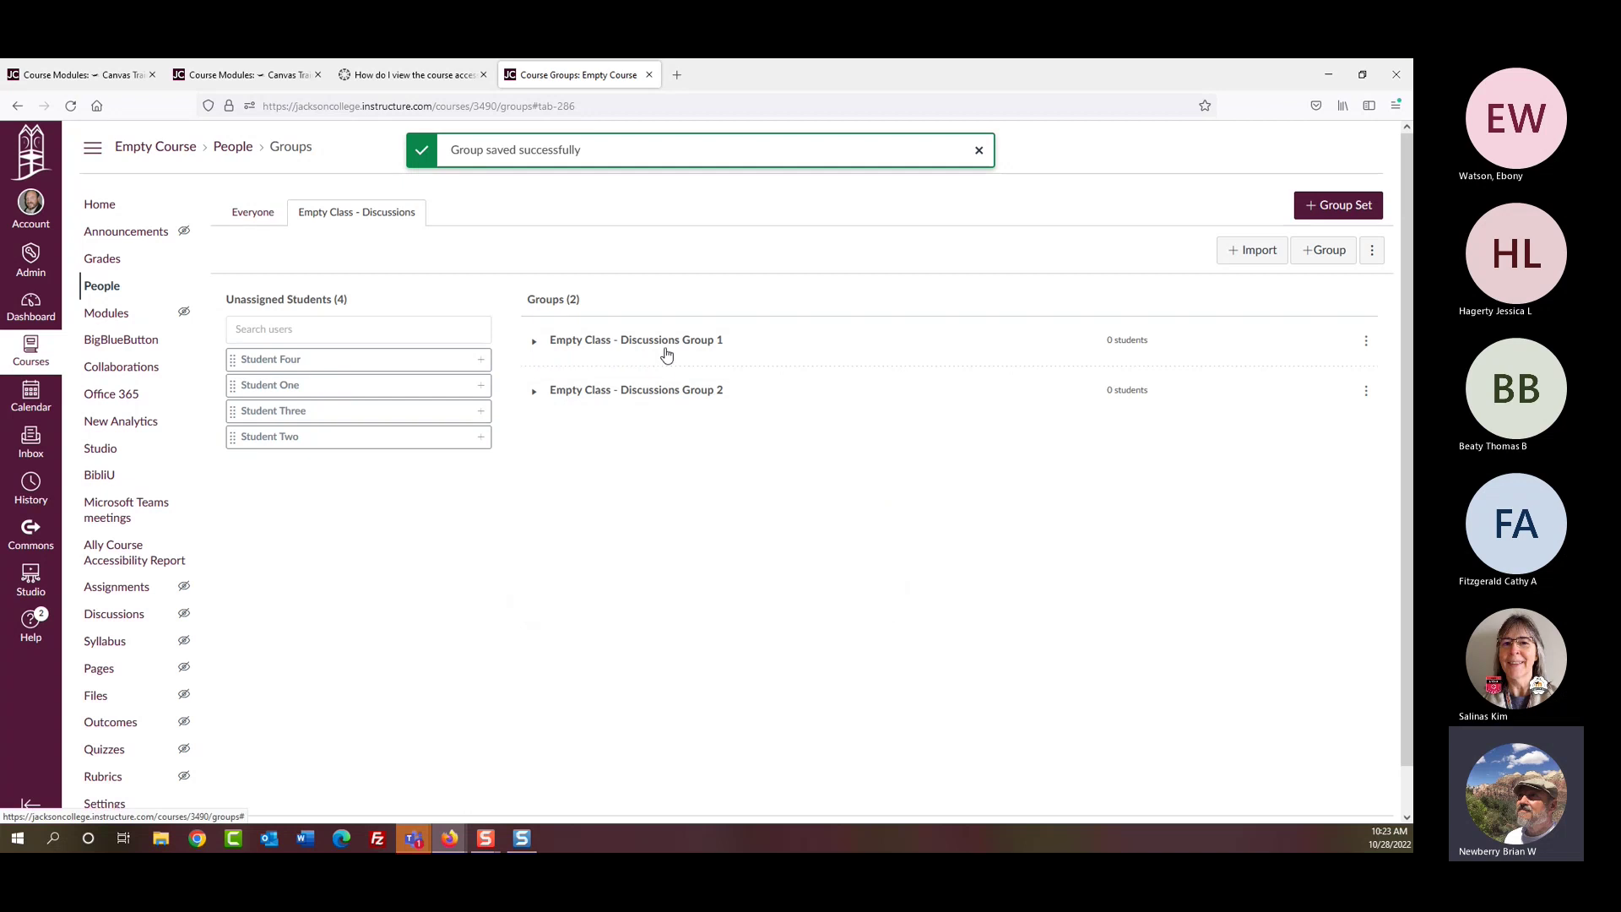
Step: Assign Student Four and Student Three to Discussions Group 1, and Student One and Student Two to Discussions Group 2
{"action": "left_click", "coordinate": [534, 341]}
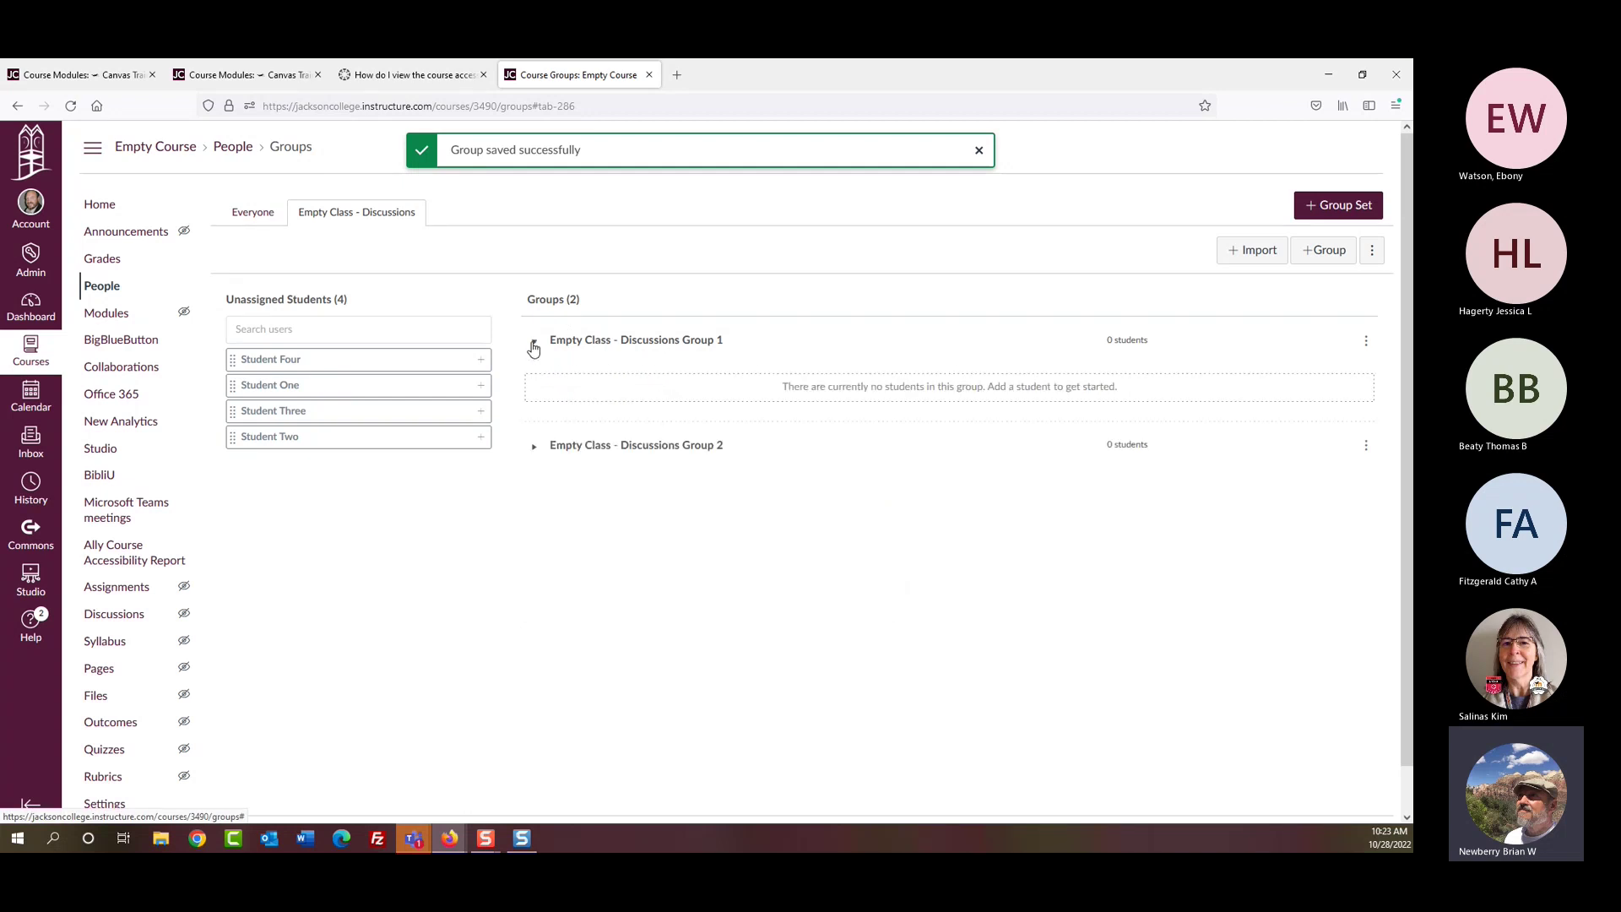
{"action": "left_click", "coordinate": [532, 447]}
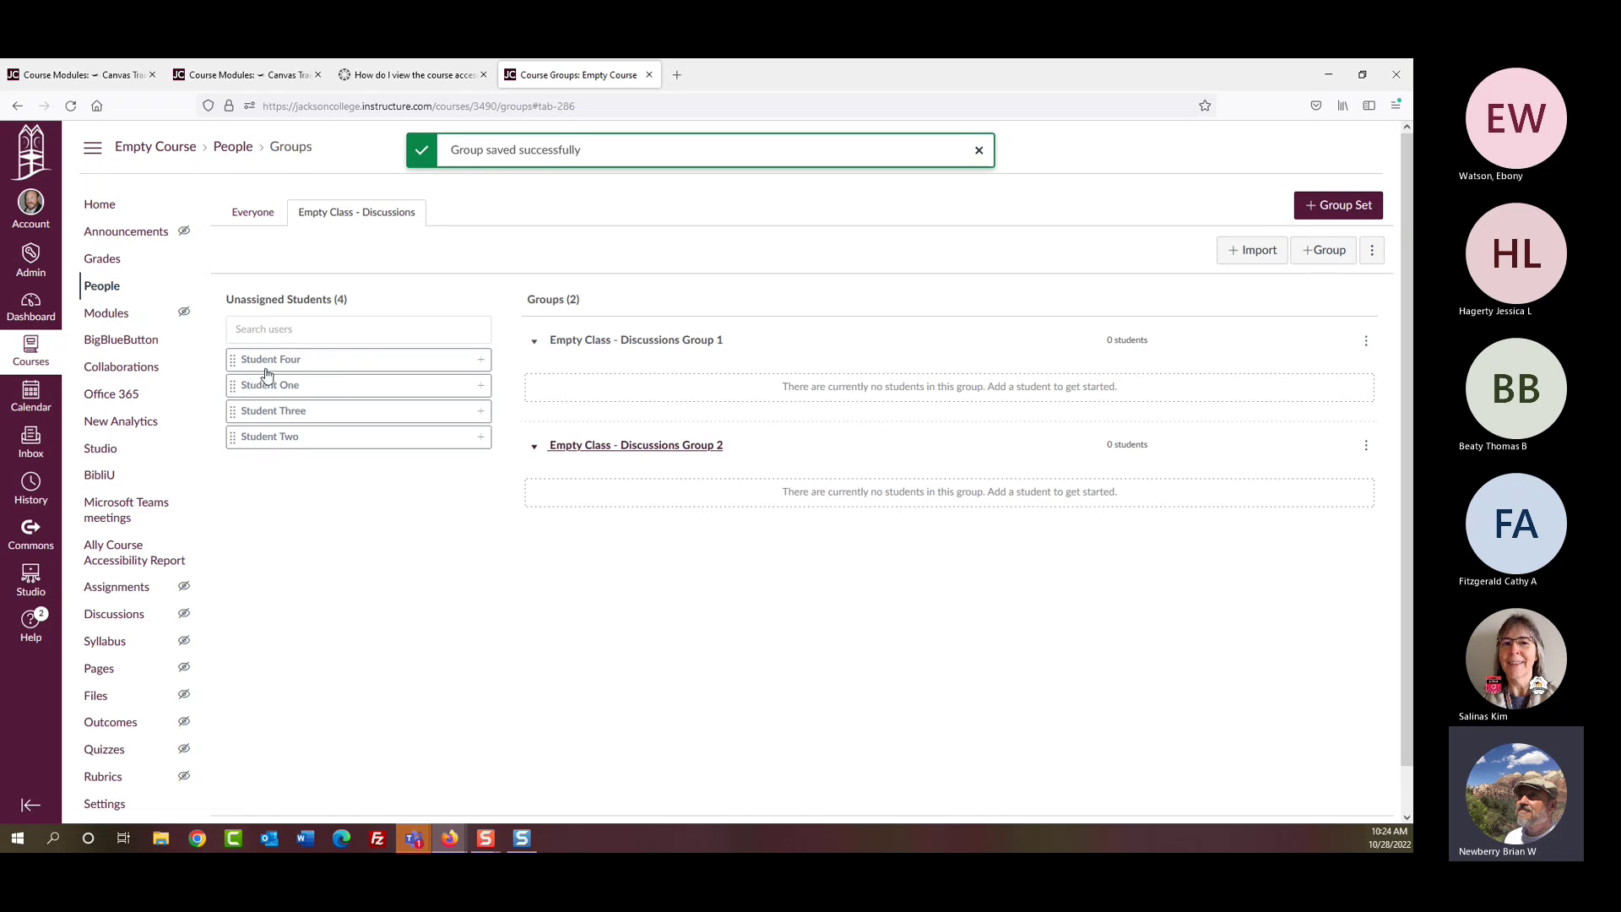
{"action": "left_click_drag", "start_coordinate": [265, 369], "coordinate": [633, 386]}
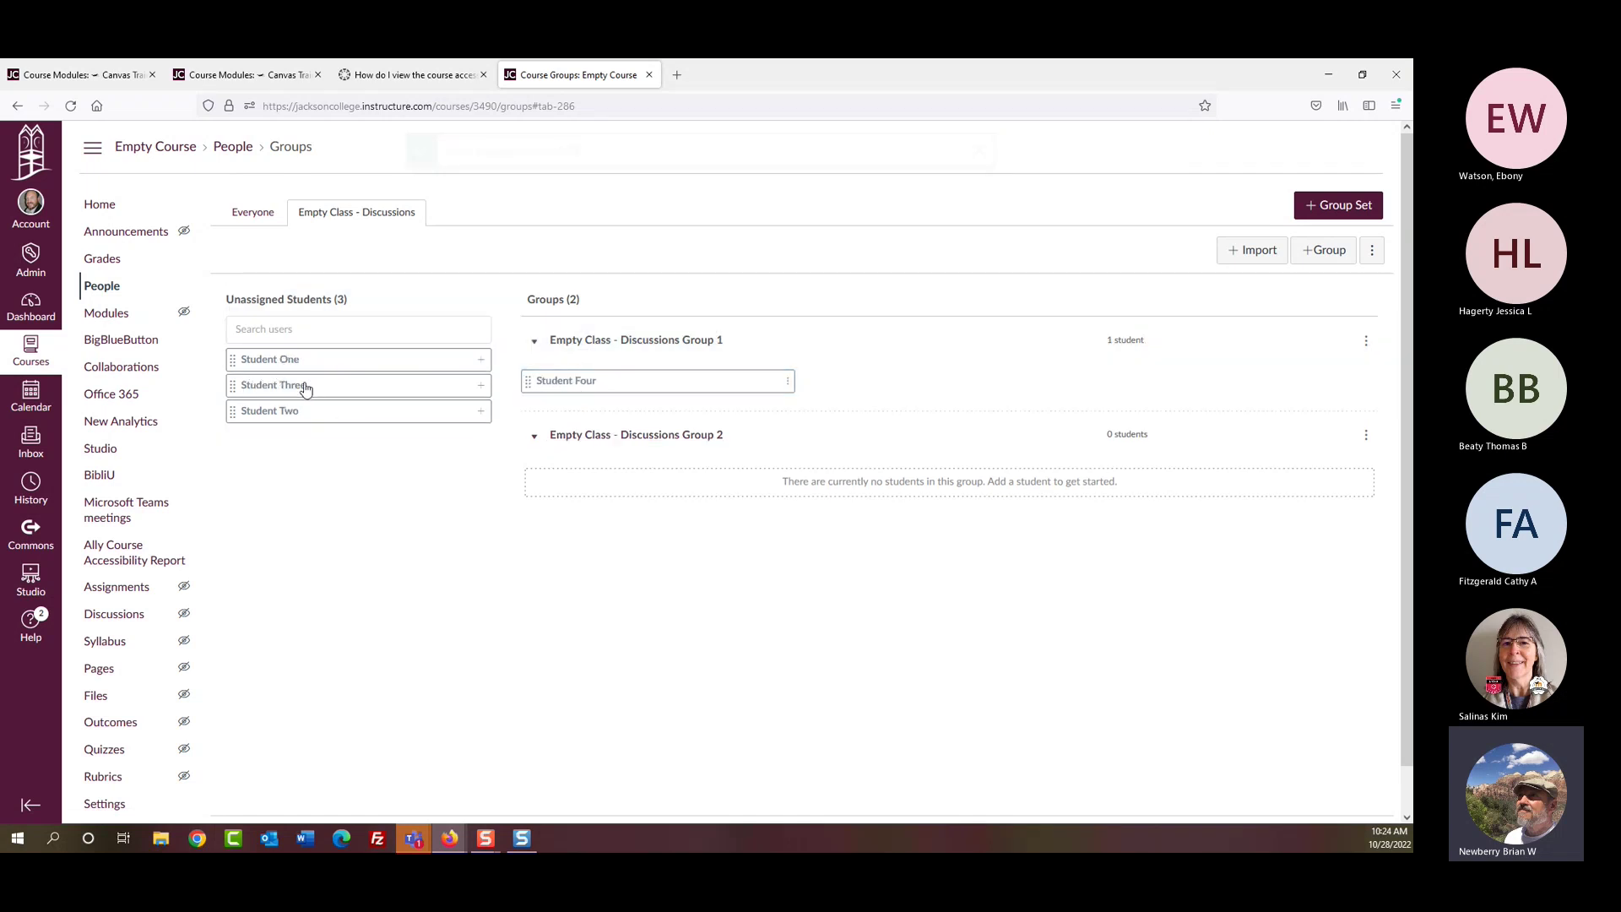
{"action": "left_click_drag", "start_coordinate": [306, 372], "coordinate": [667, 465]}
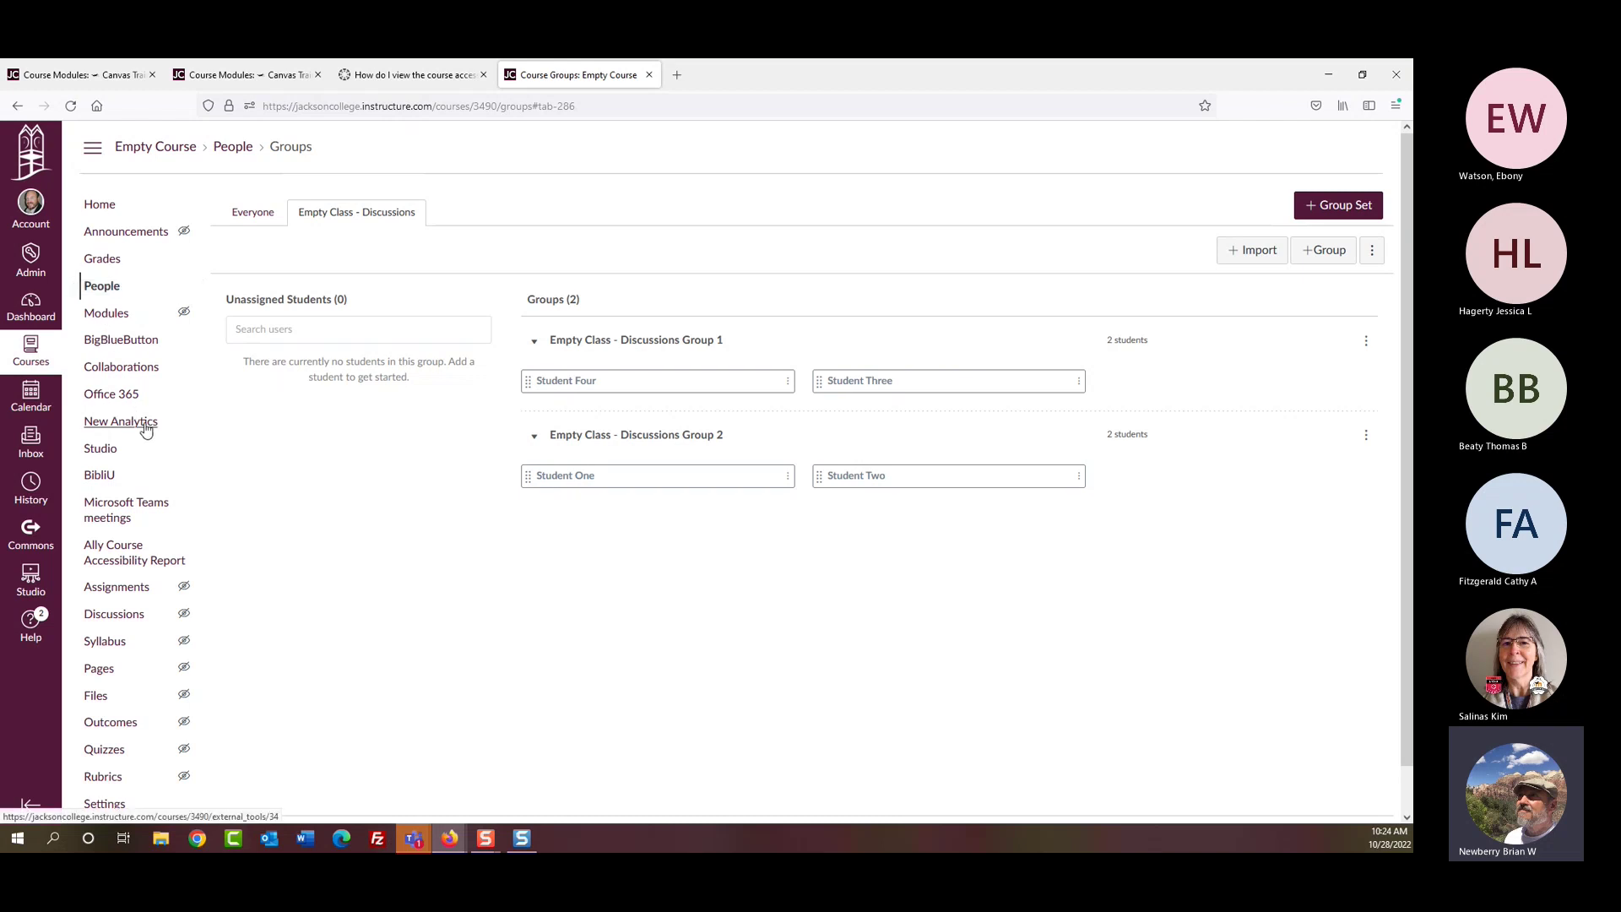
Step: Start a new assignment draft, mark it as a group assignment with the "Empty Class - Discussions" group set, and review its settings
{"action": "scroll", "coordinate": [110, 426], "scroll_direction": "down", "scroll_amount": 1}
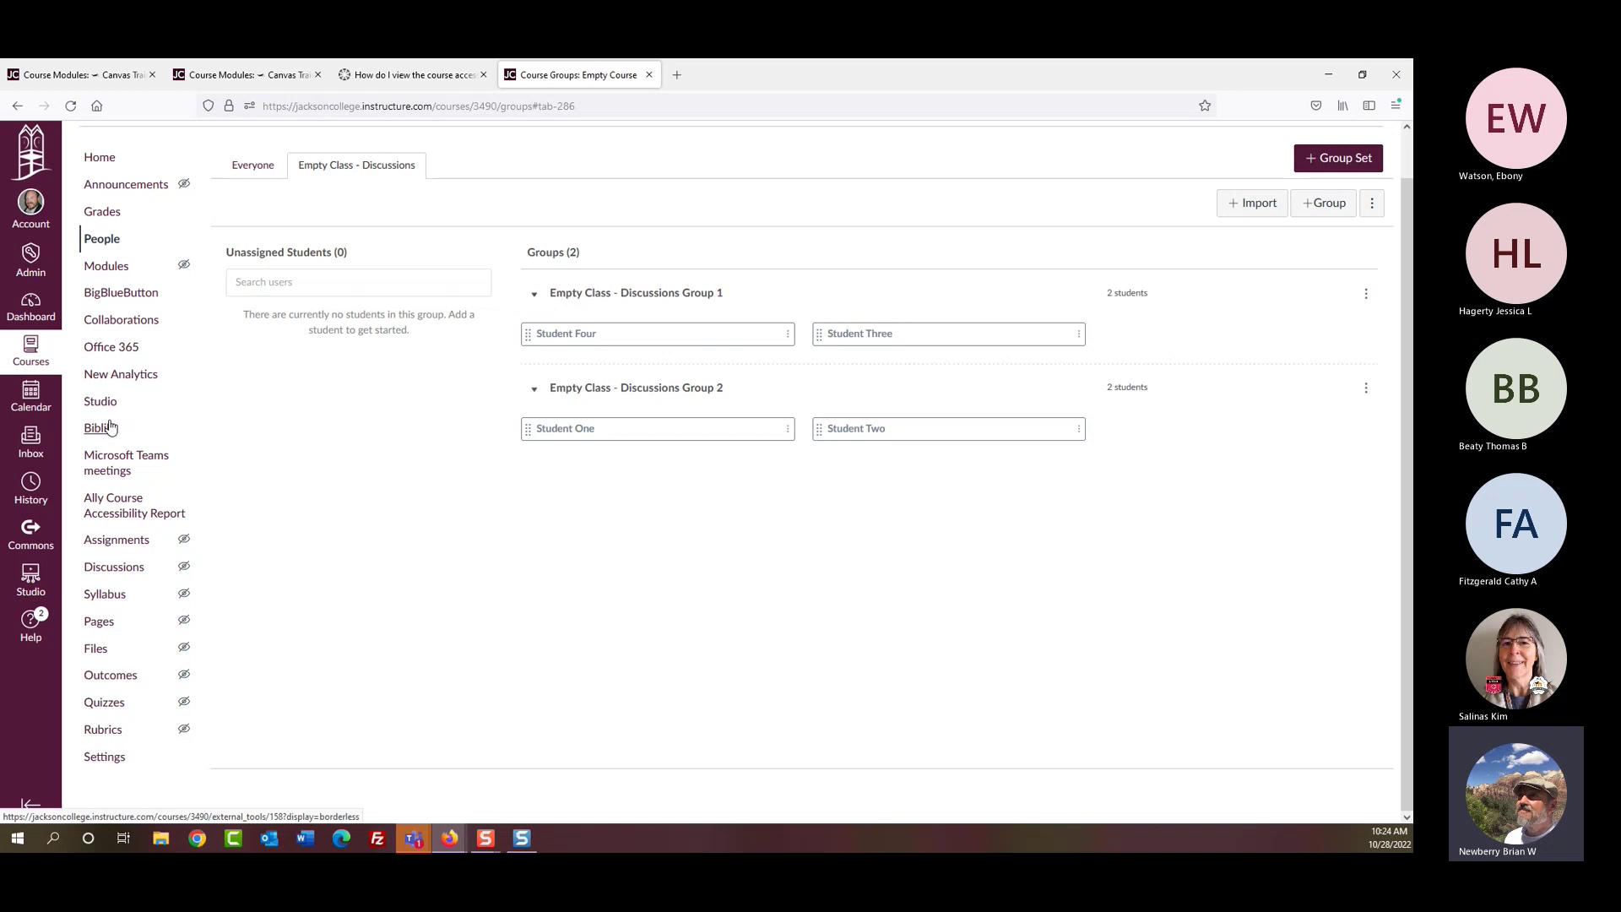
{"action": "left_click", "coordinate": [119, 540]}
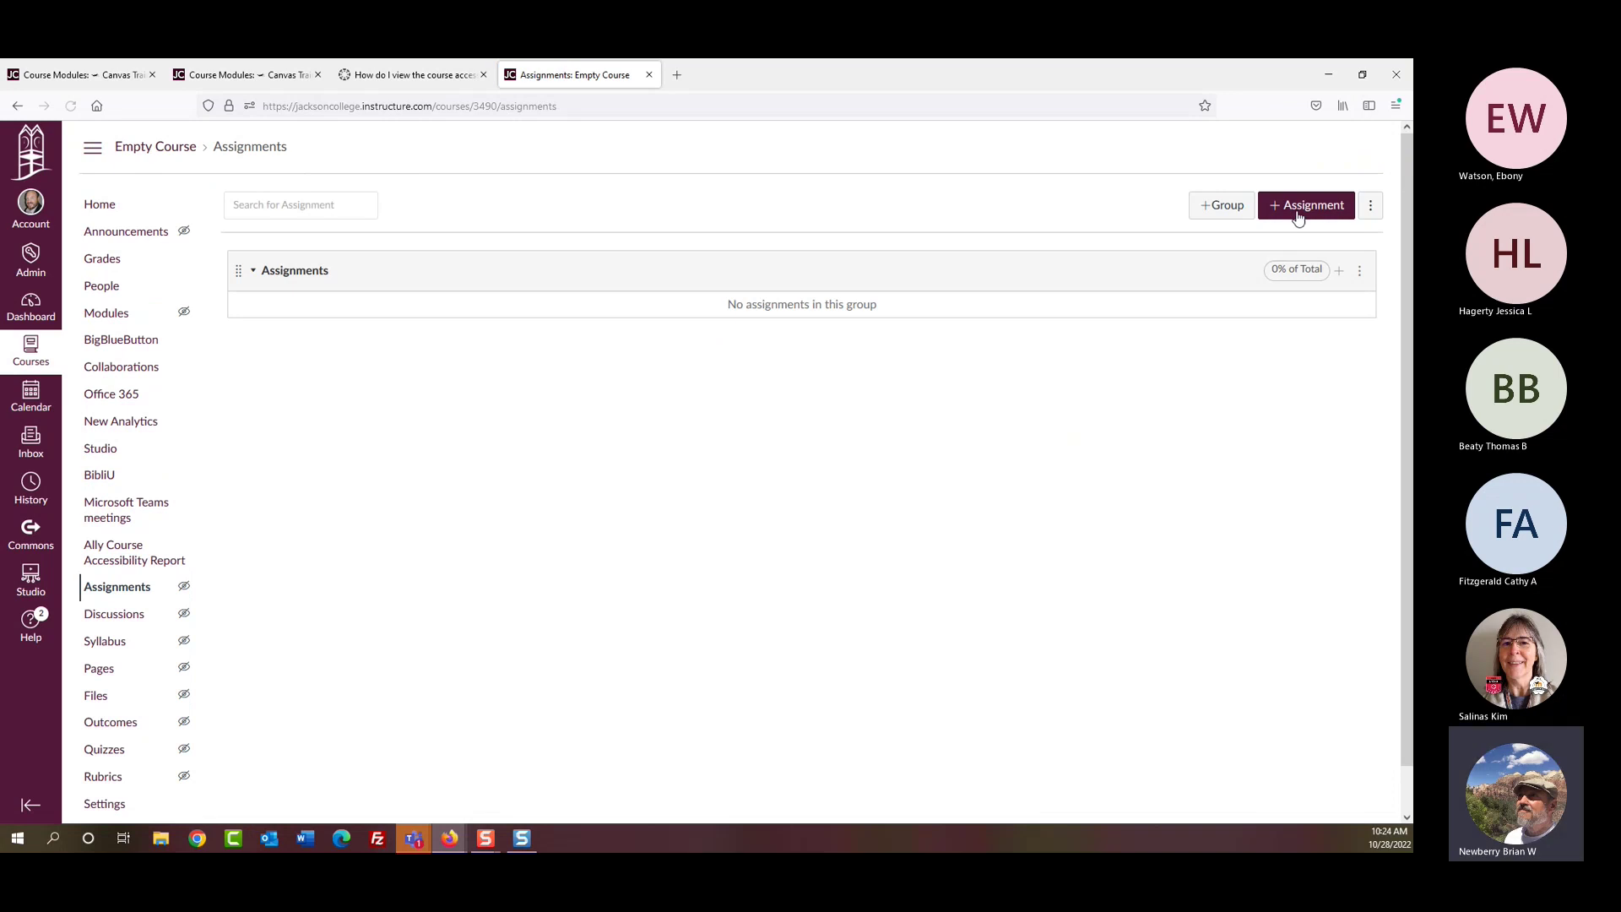
{"action": "left_click", "coordinate": [1299, 209]}
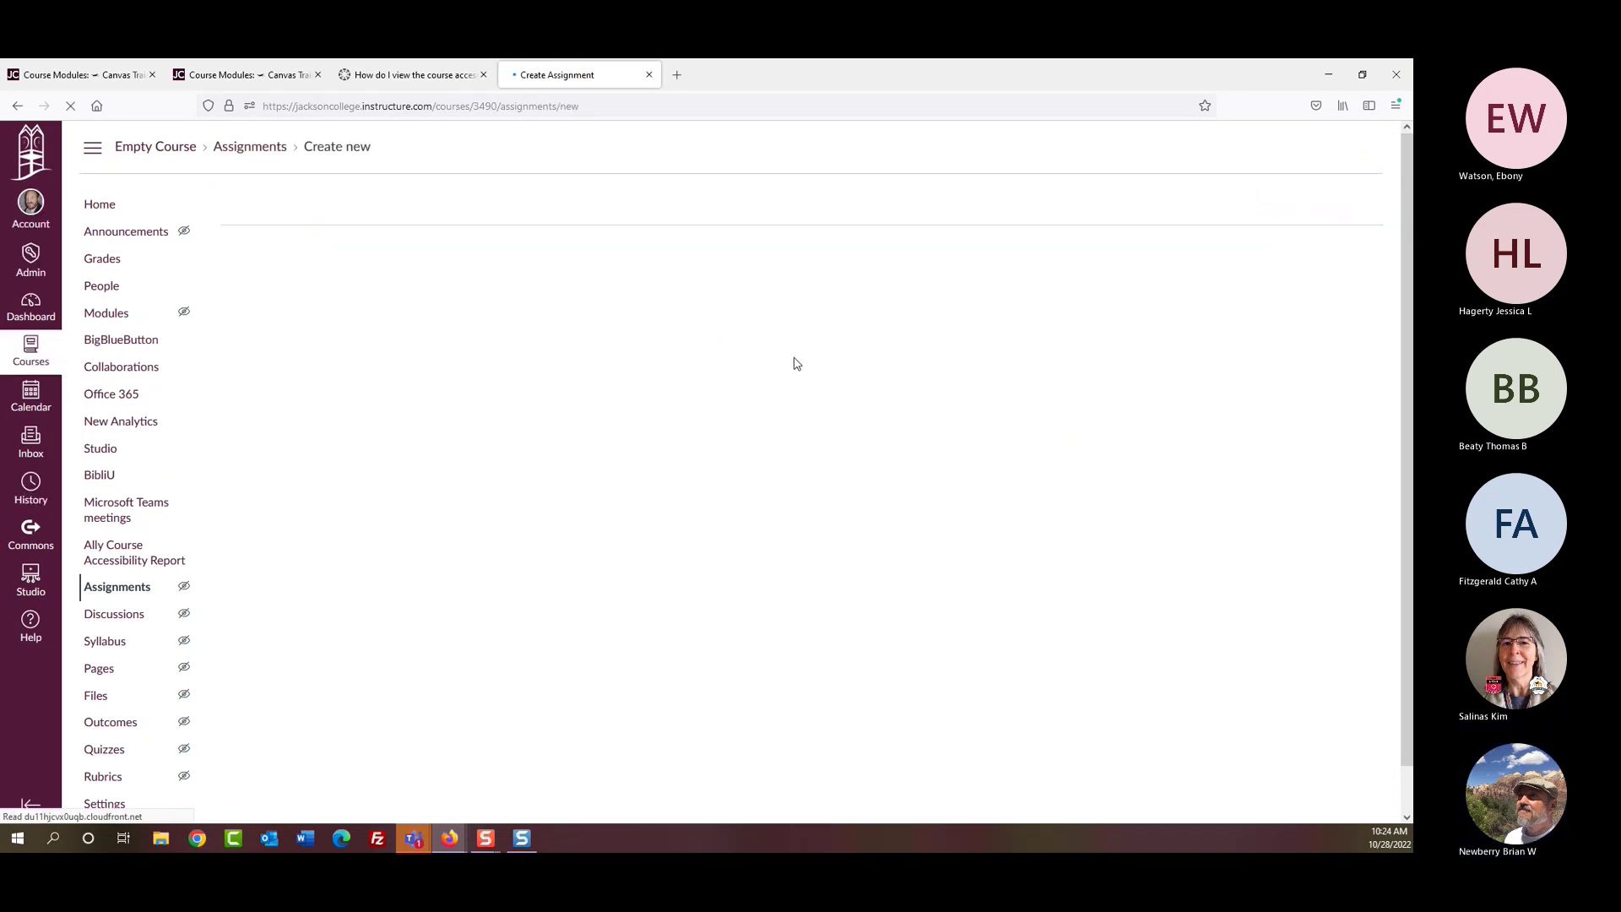
{"action": "scroll", "coordinate": [409, 430], "scroll_direction": "down", "scroll_amount": 9}
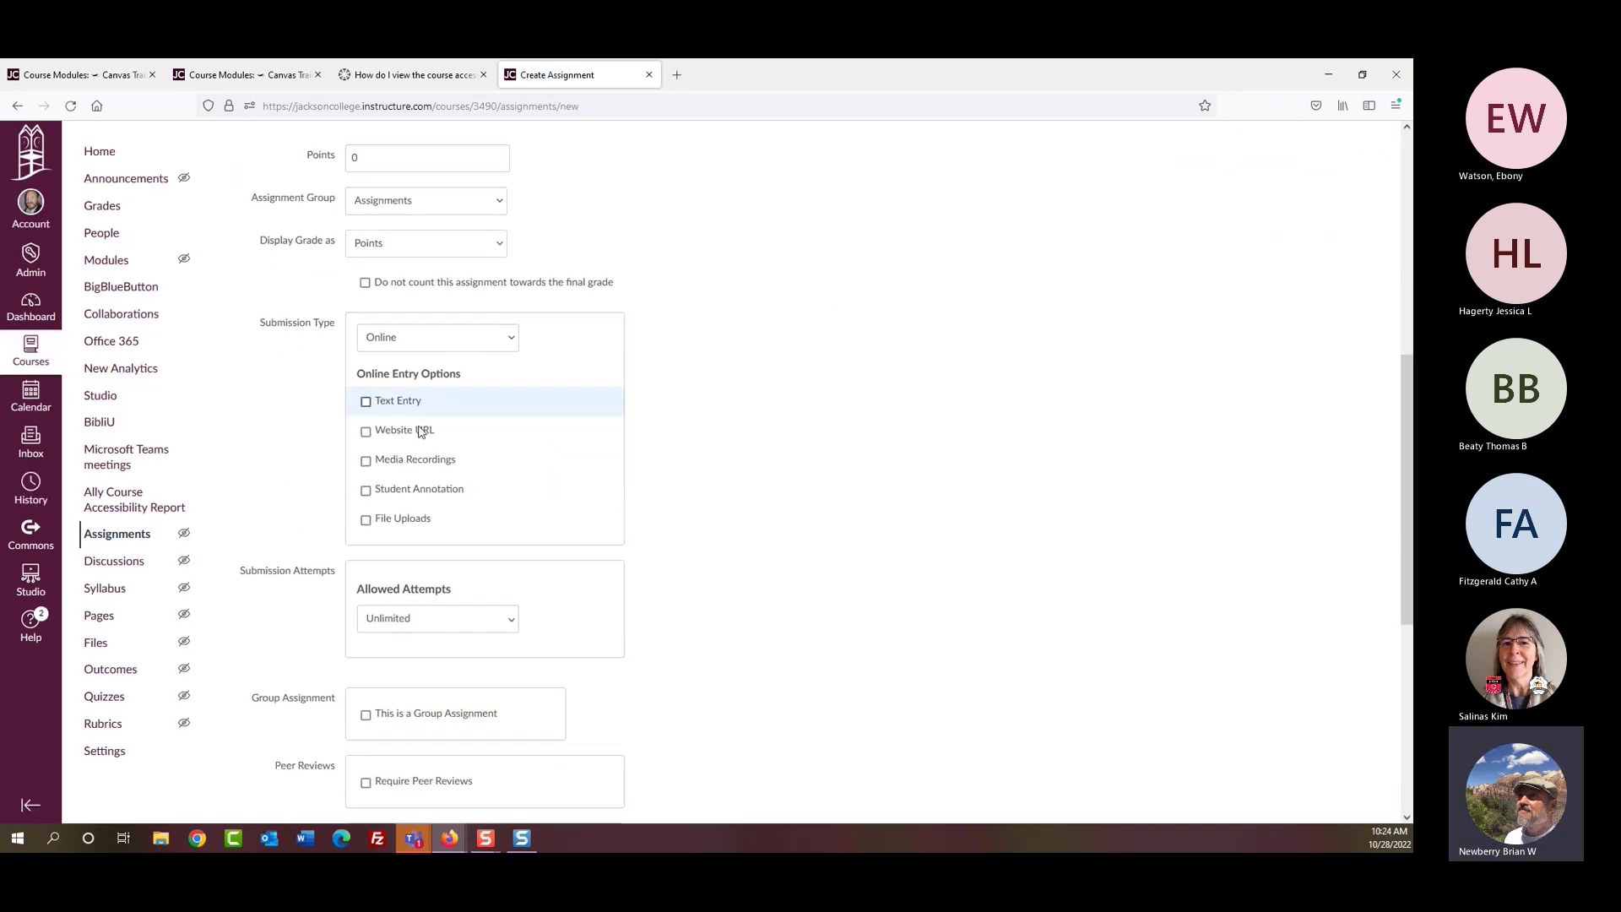
{"action": "left_click", "coordinate": [365, 510]}
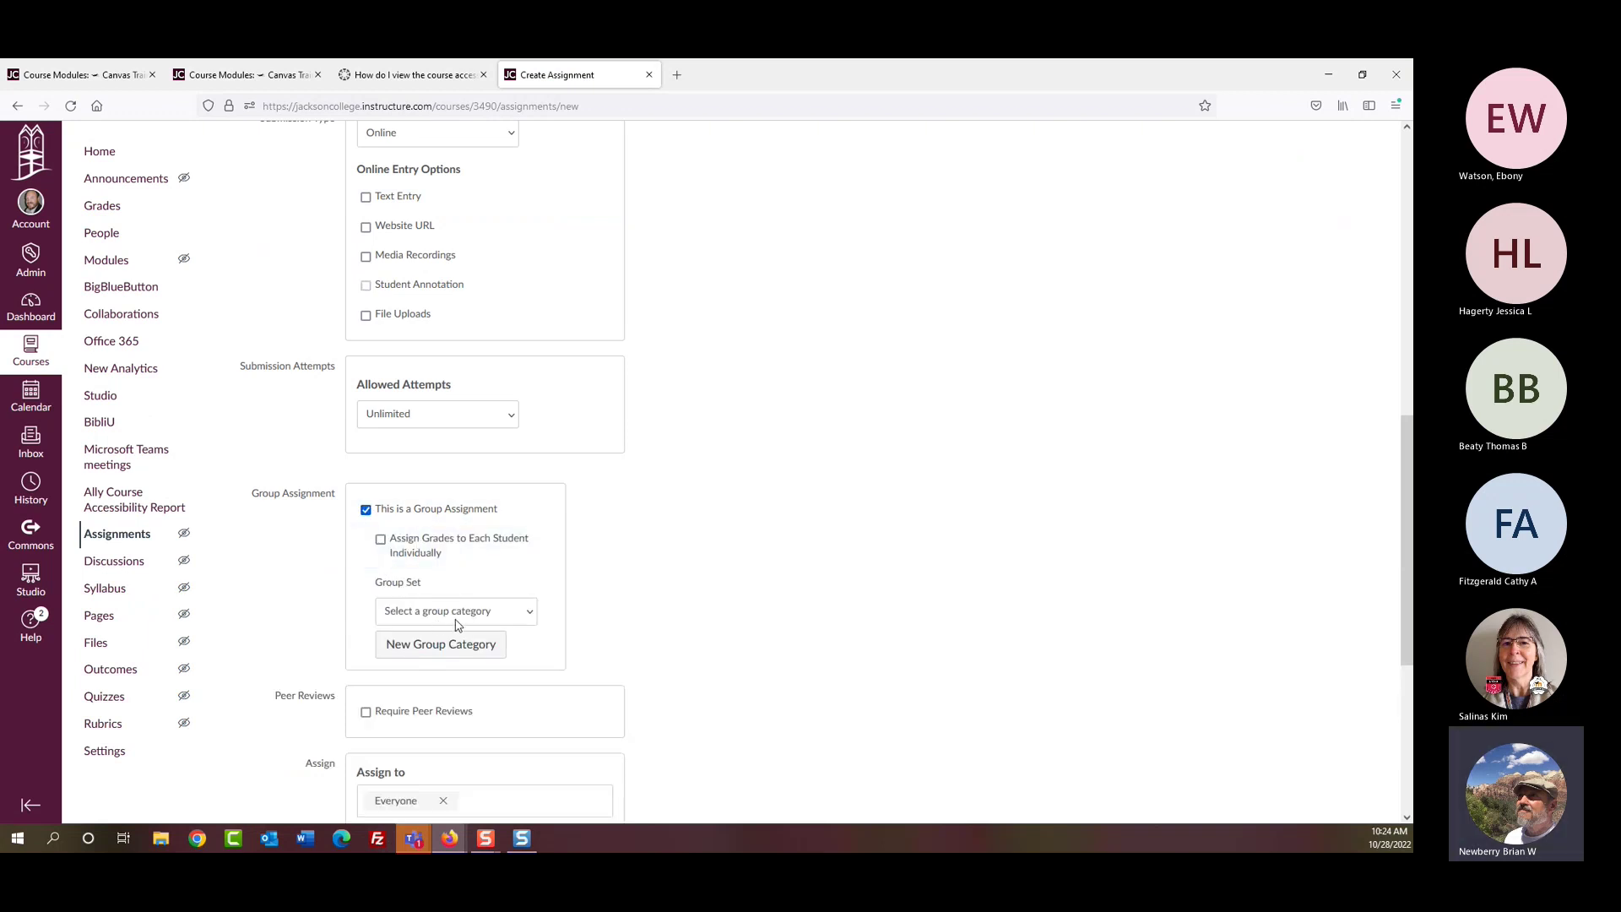
{"action": "left_click", "coordinate": [433, 611]}
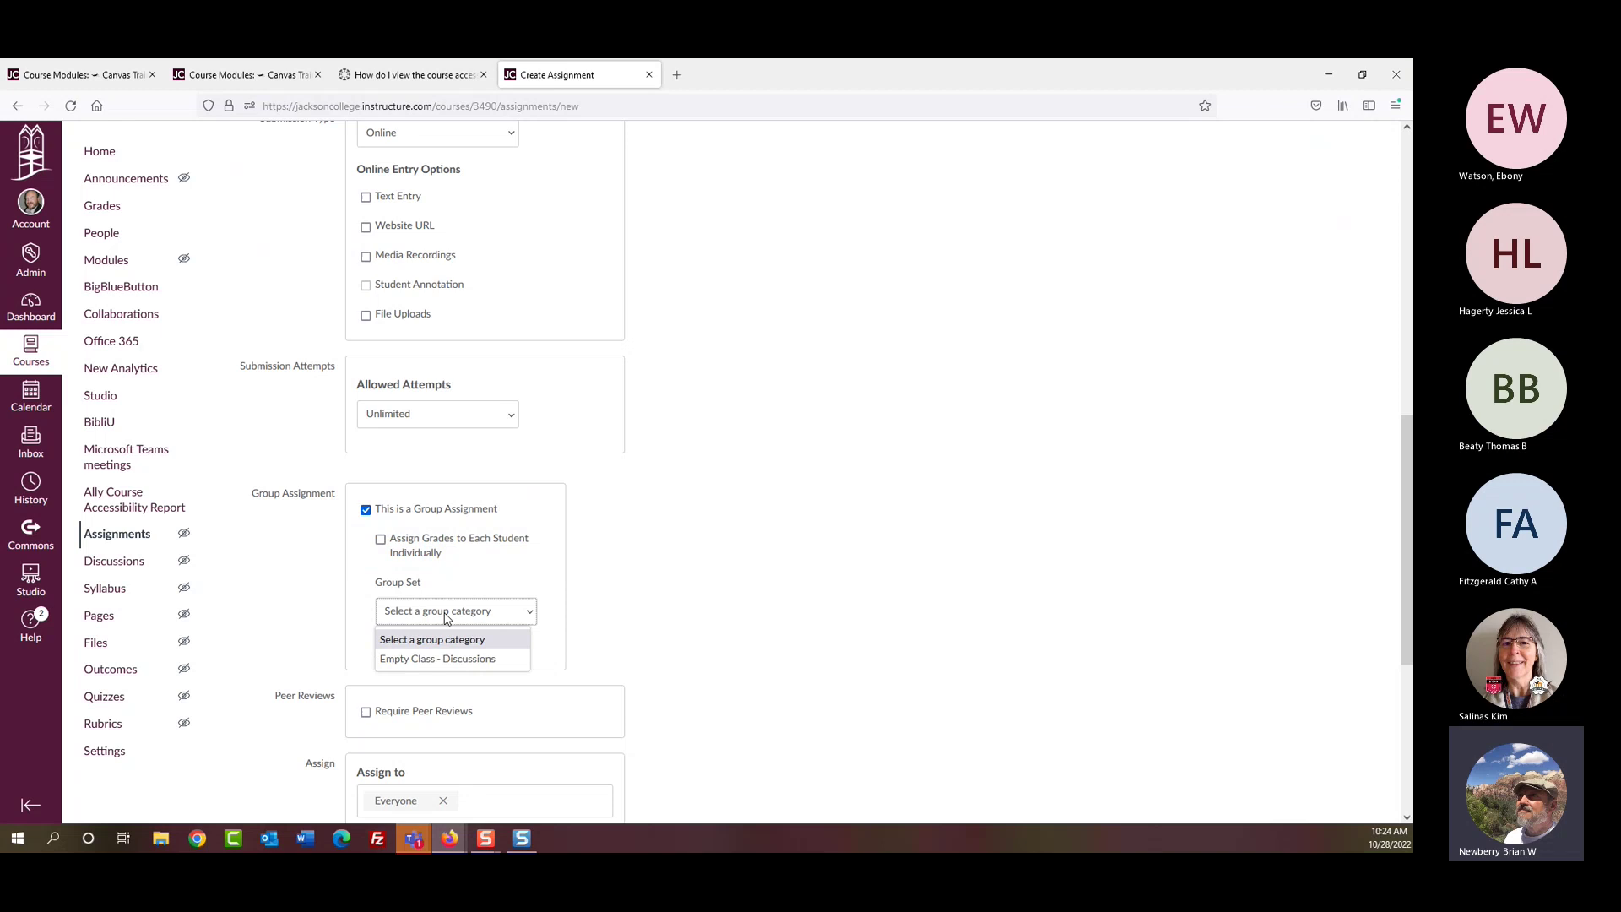
{"action": "left_click", "coordinate": [473, 659]}
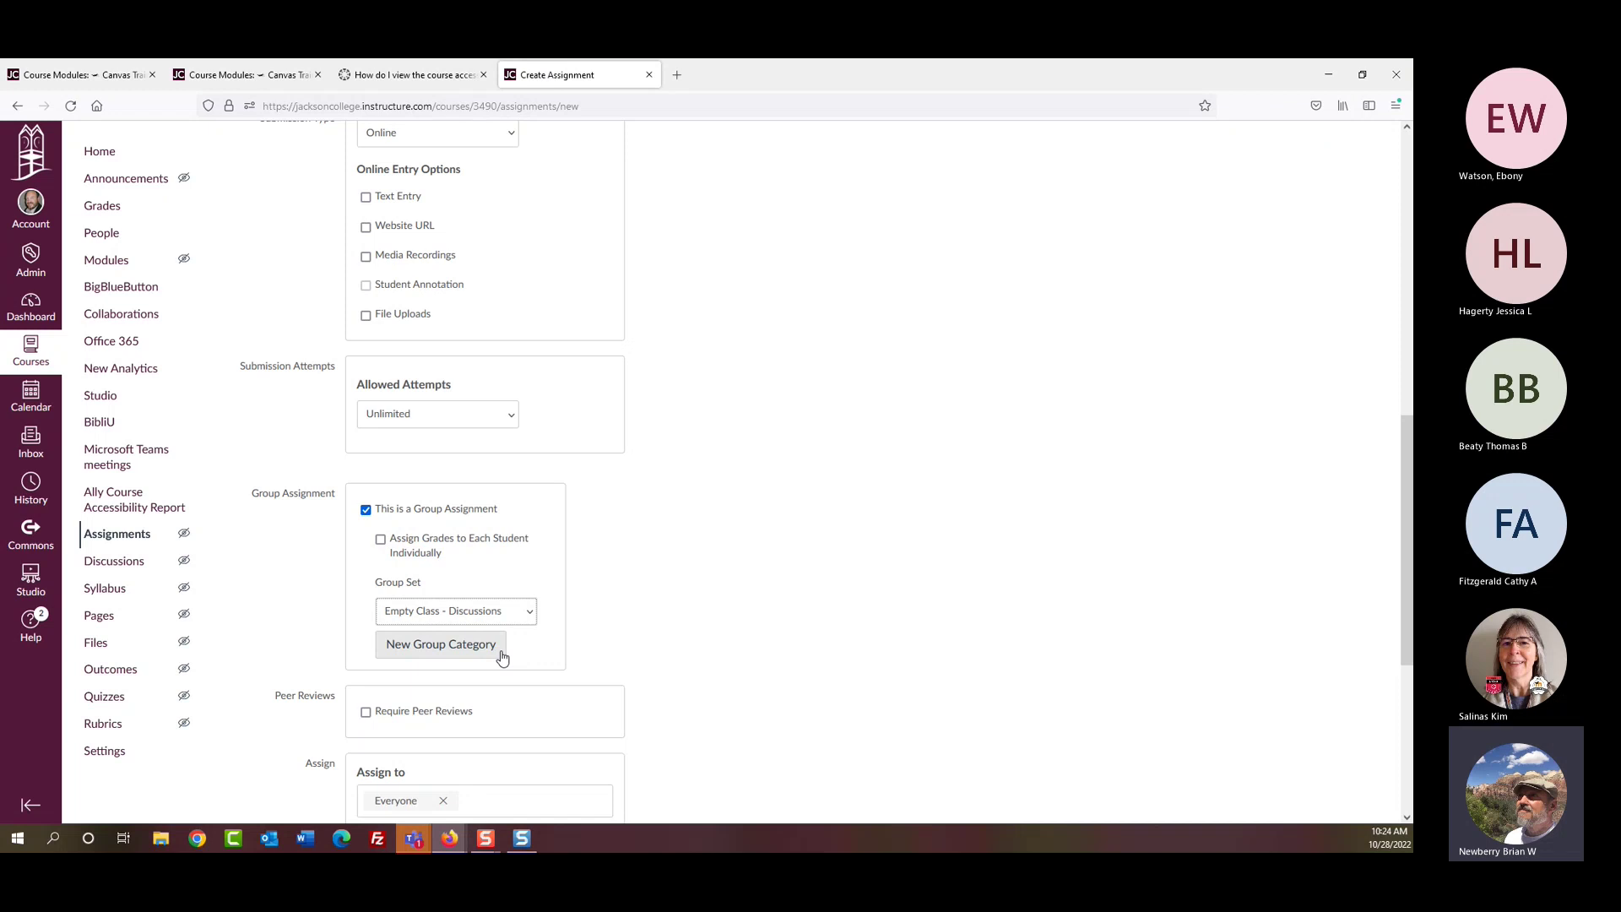
{"action": "scroll", "coordinate": [794, 587], "scroll_direction": "down", "scroll_amount": 3}
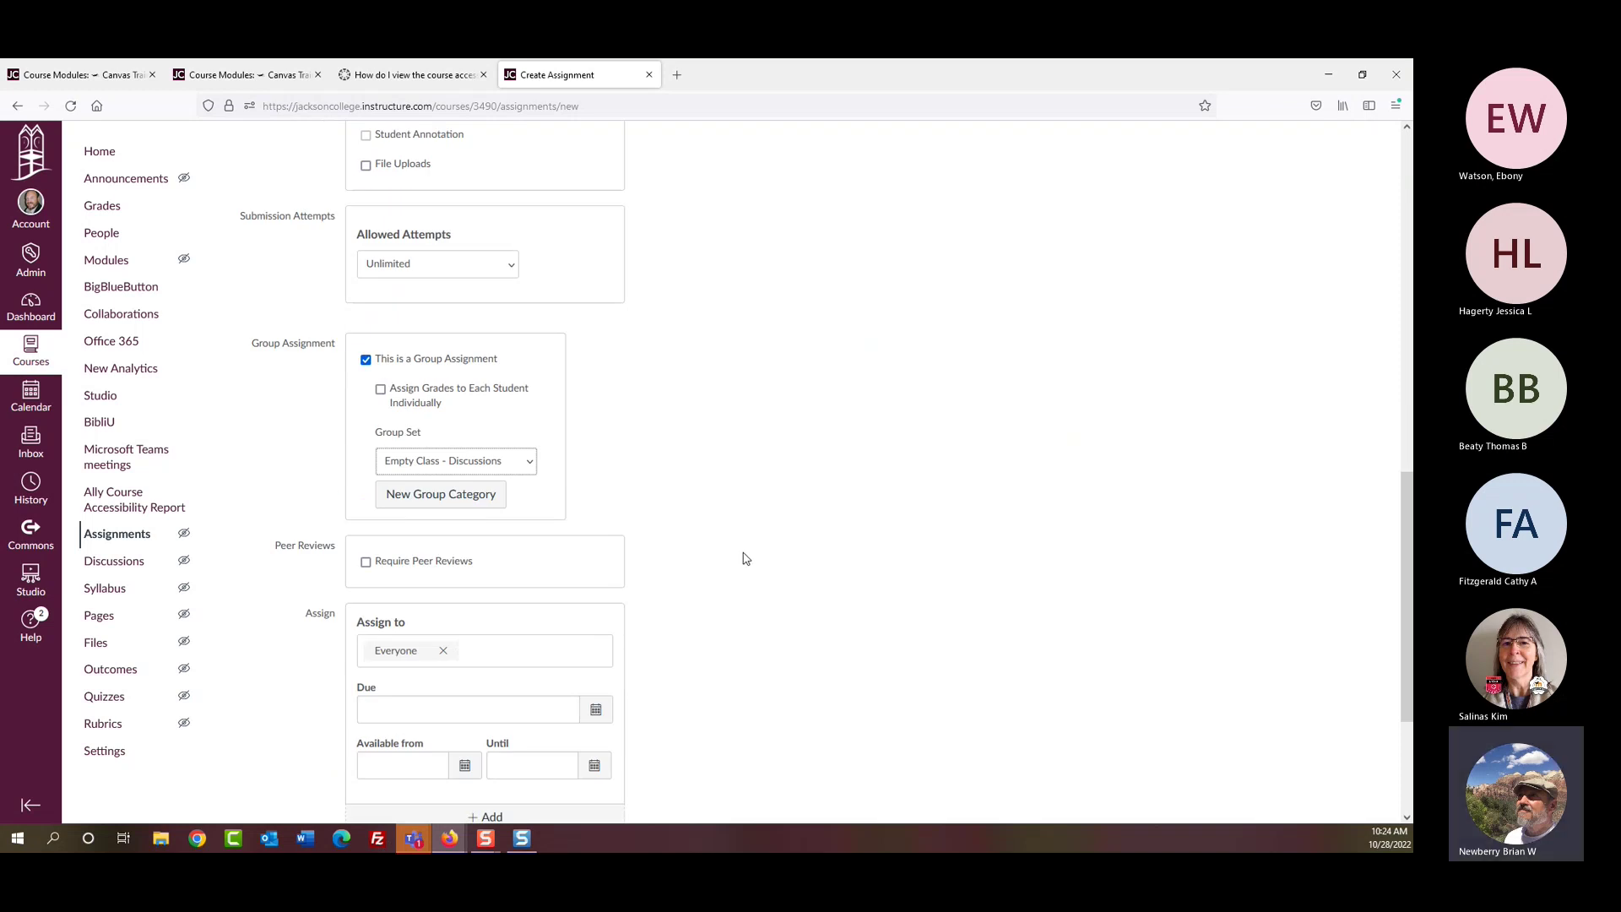
{"action": "scroll", "coordinate": [747, 559], "scroll_direction": "up", "scroll_amount": 3}
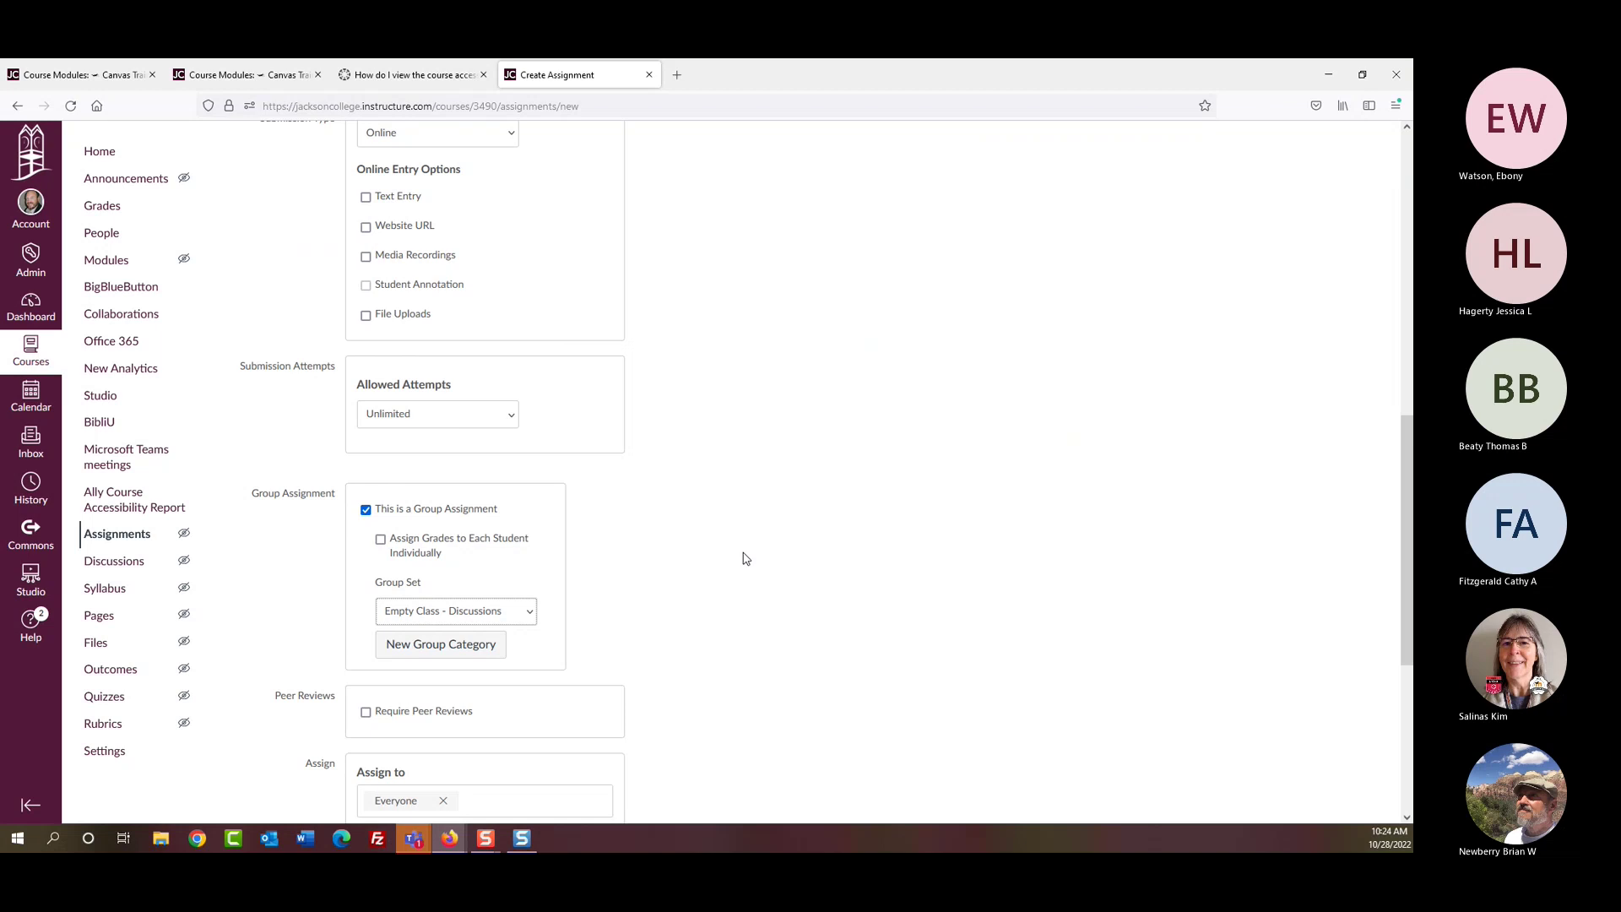
{"action": "scroll", "coordinate": [735, 399], "scroll_direction": "up", "scroll_amount": 5}
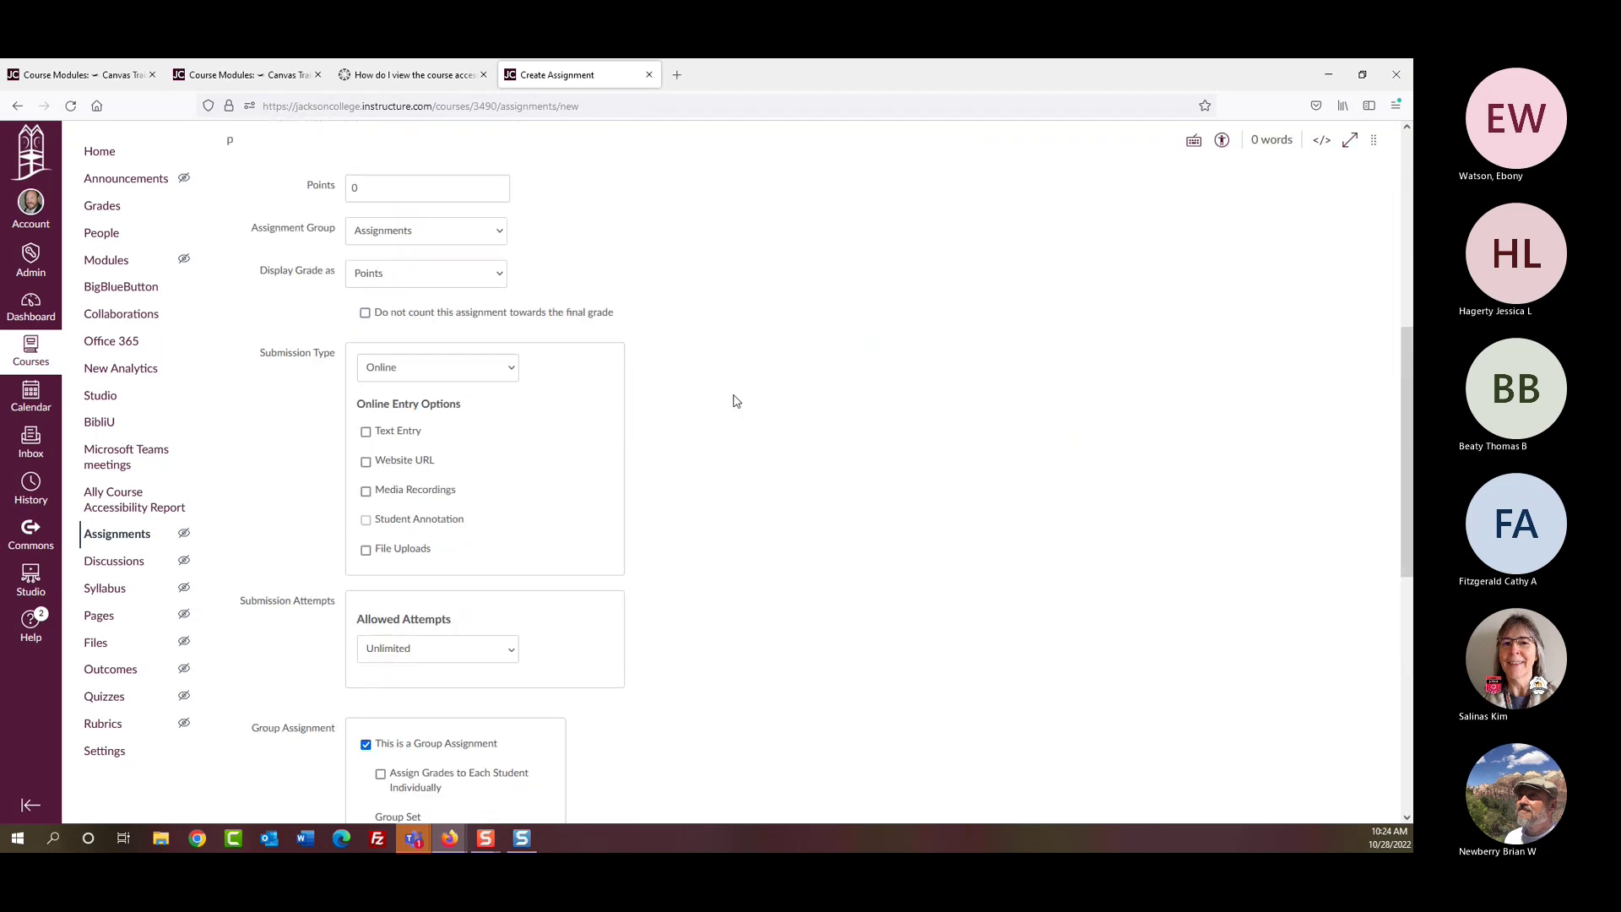
{"action": "scroll", "coordinate": [734, 400], "scroll_direction": "up", "scroll_amount": 8}
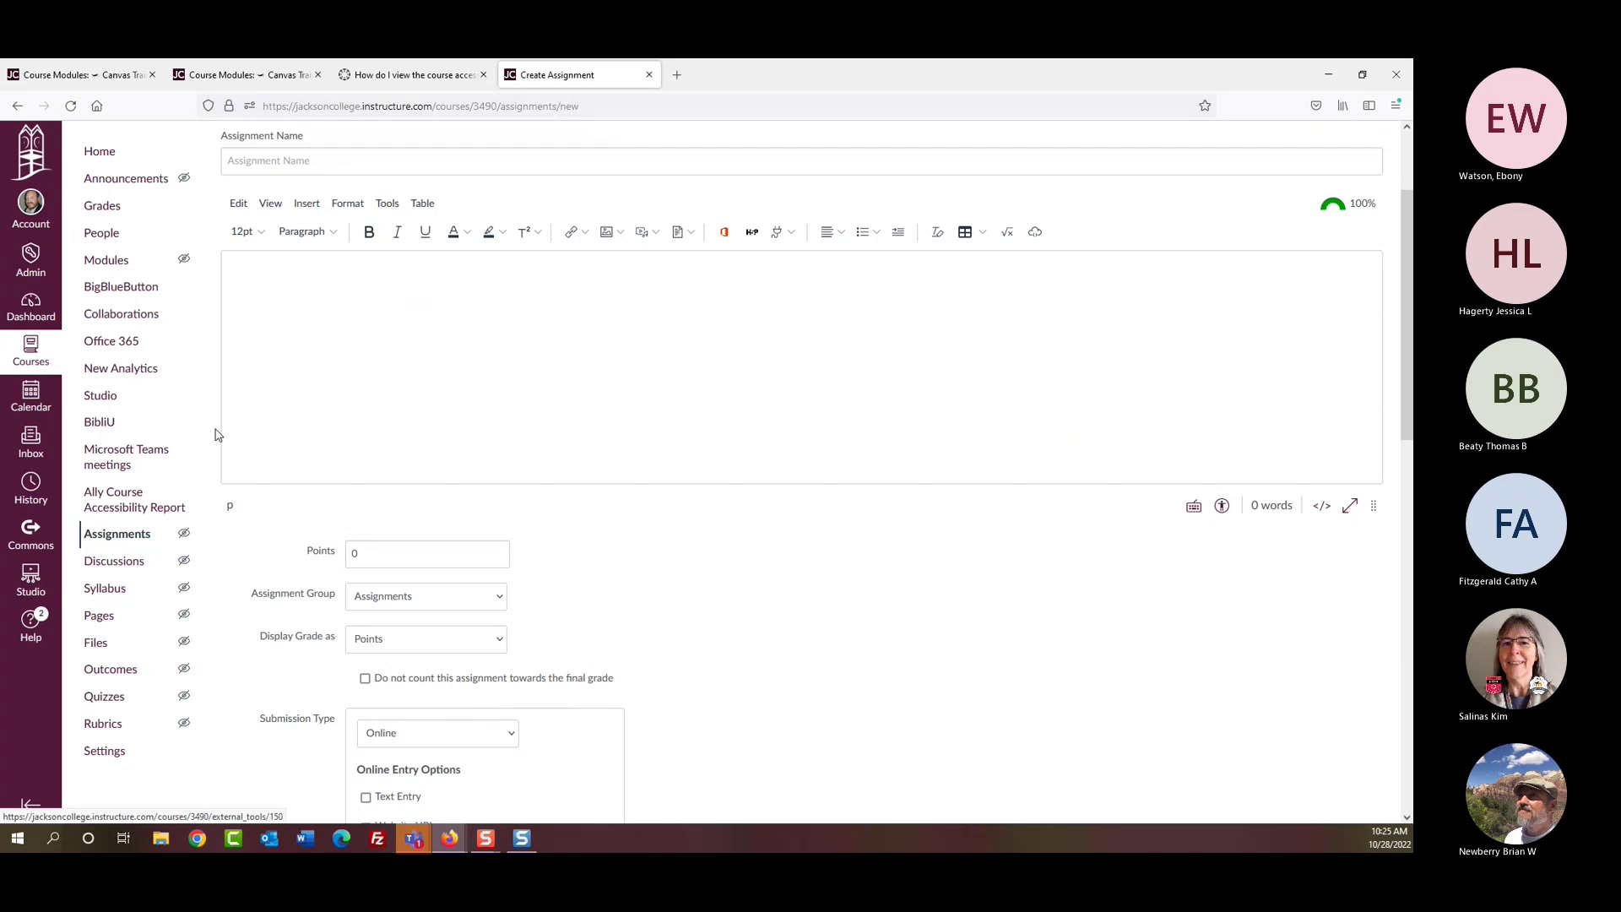
Step: Return to the Empty Class - Discussions group set in the course's People area and visit the homepage of Discussions Group 1
{"action": "left_click", "coordinate": [99, 233]}
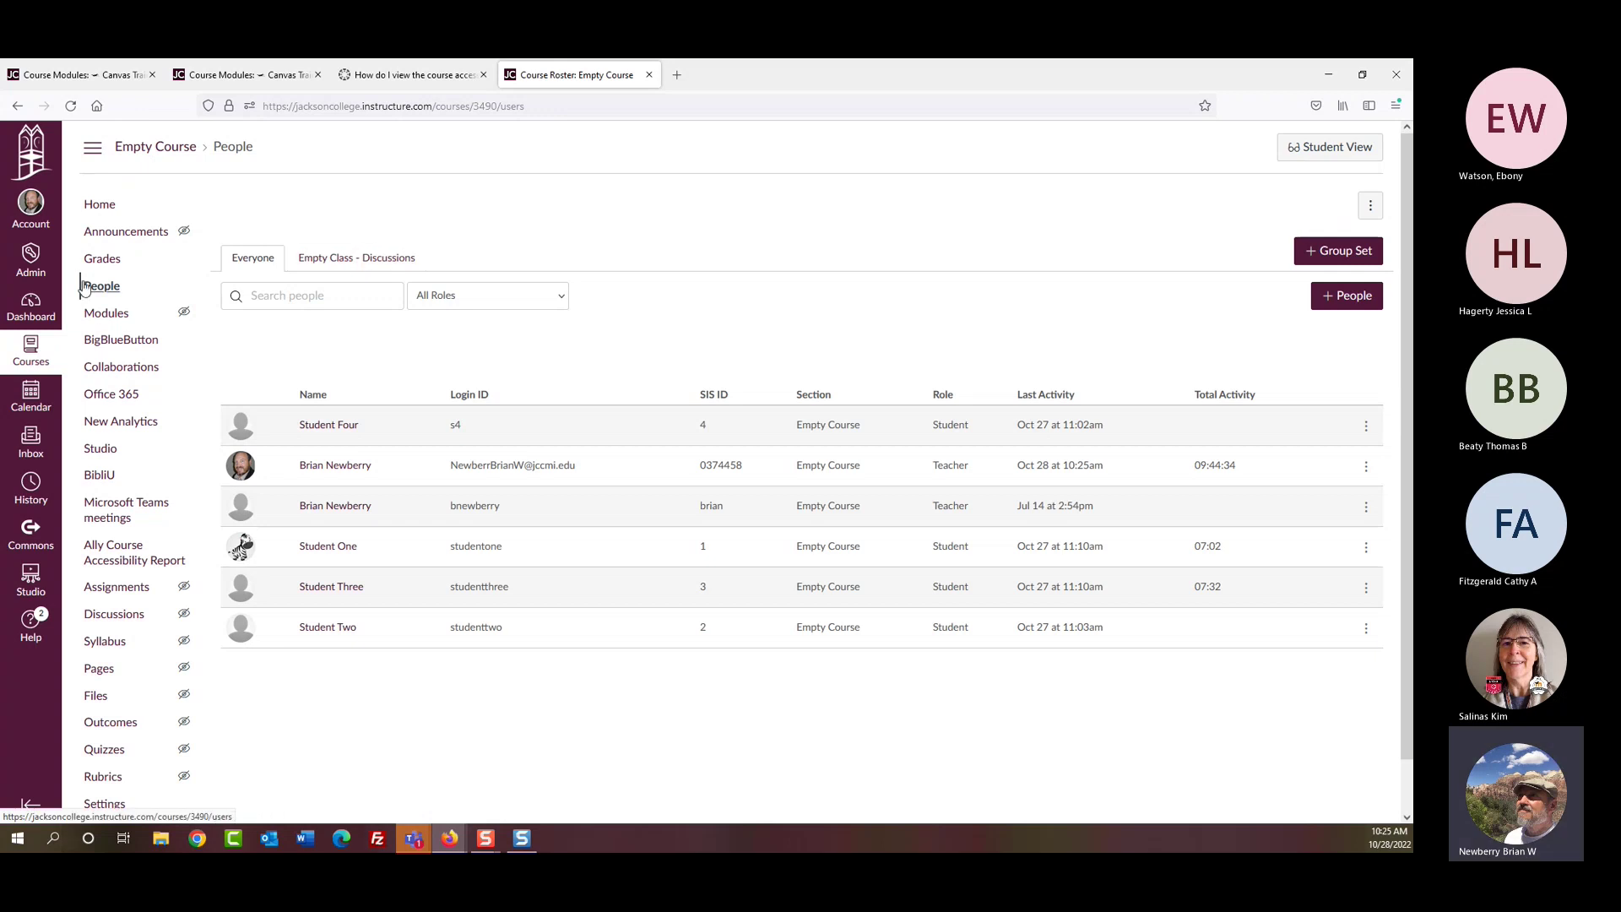
{"action": "left_click", "coordinate": [346, 264]}
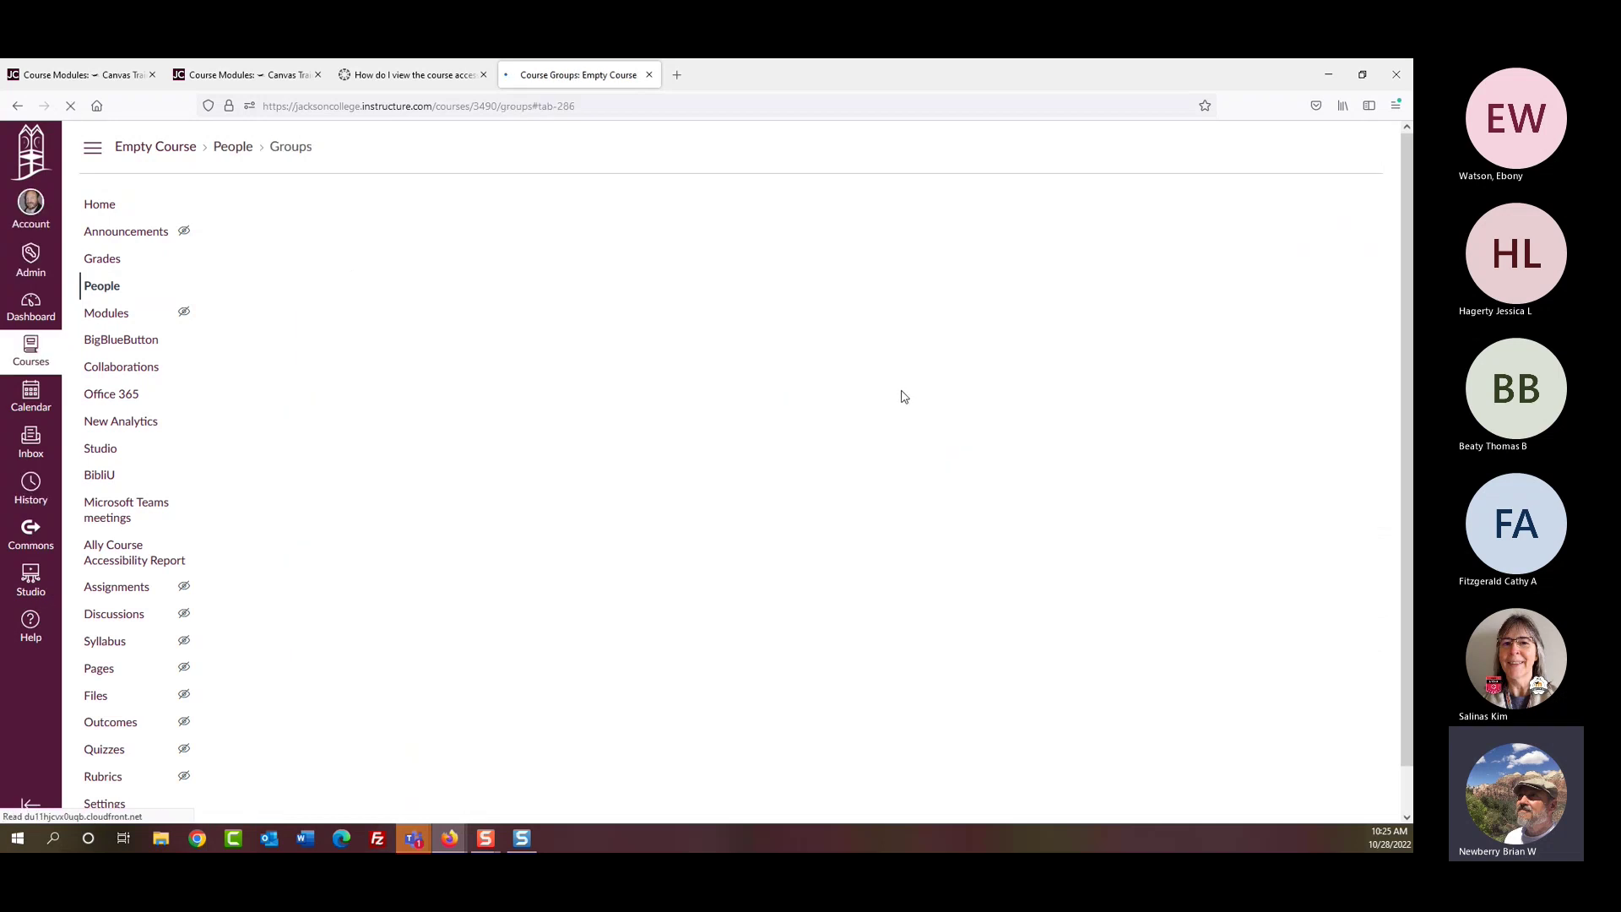
{"action": "left_click", "coordinate": [620, 293]}
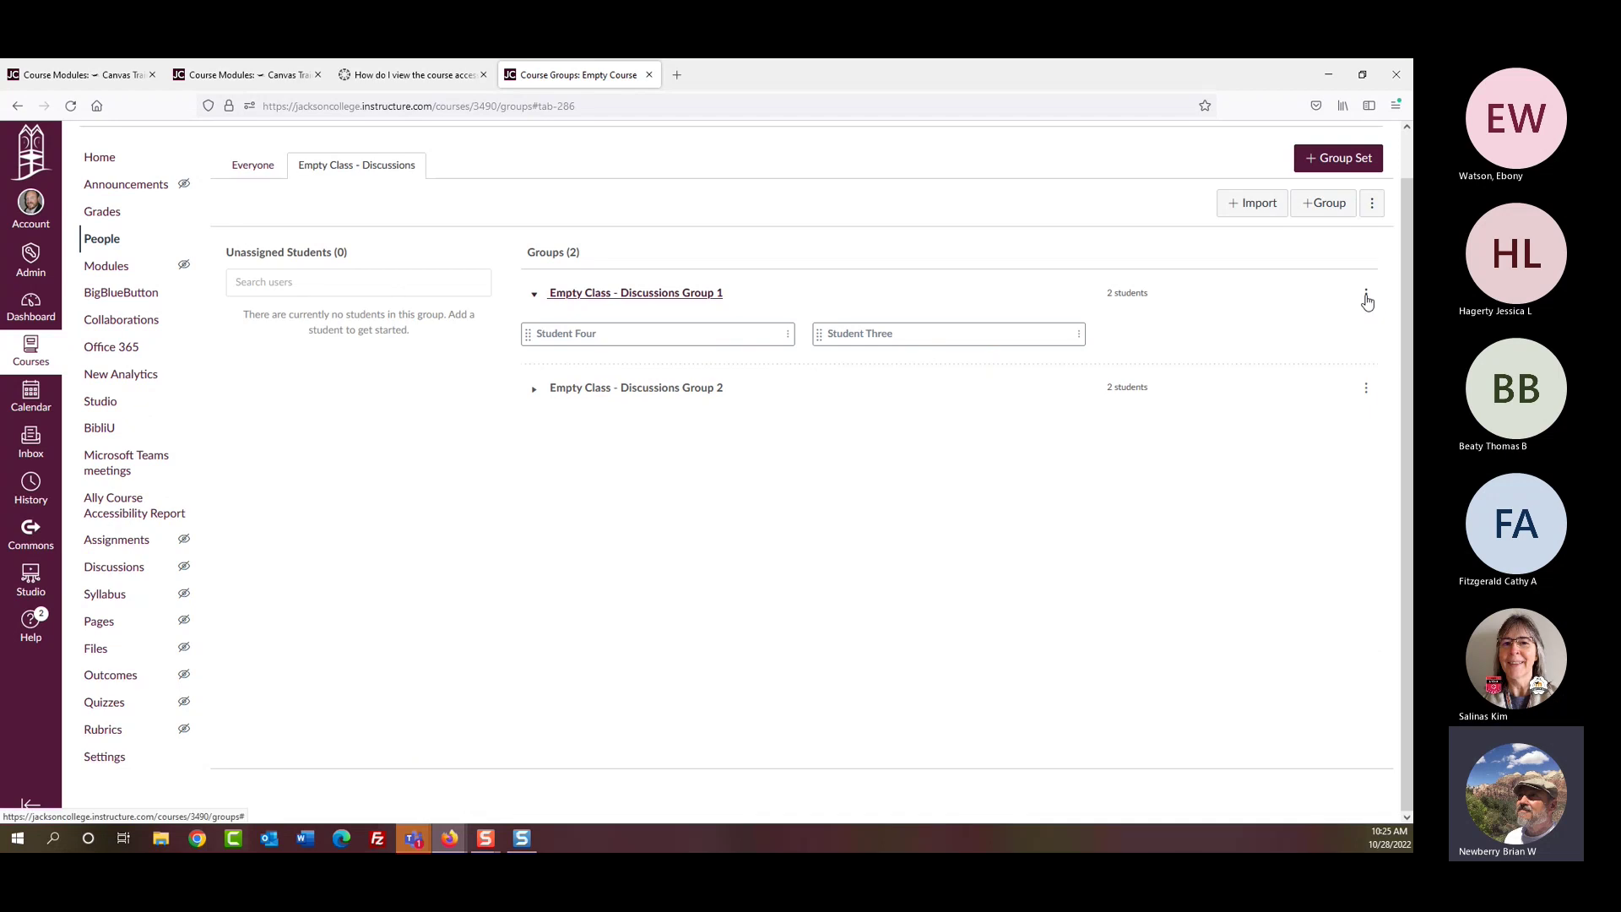
{"action": "left_click", "coordinate": [1366, 297]}
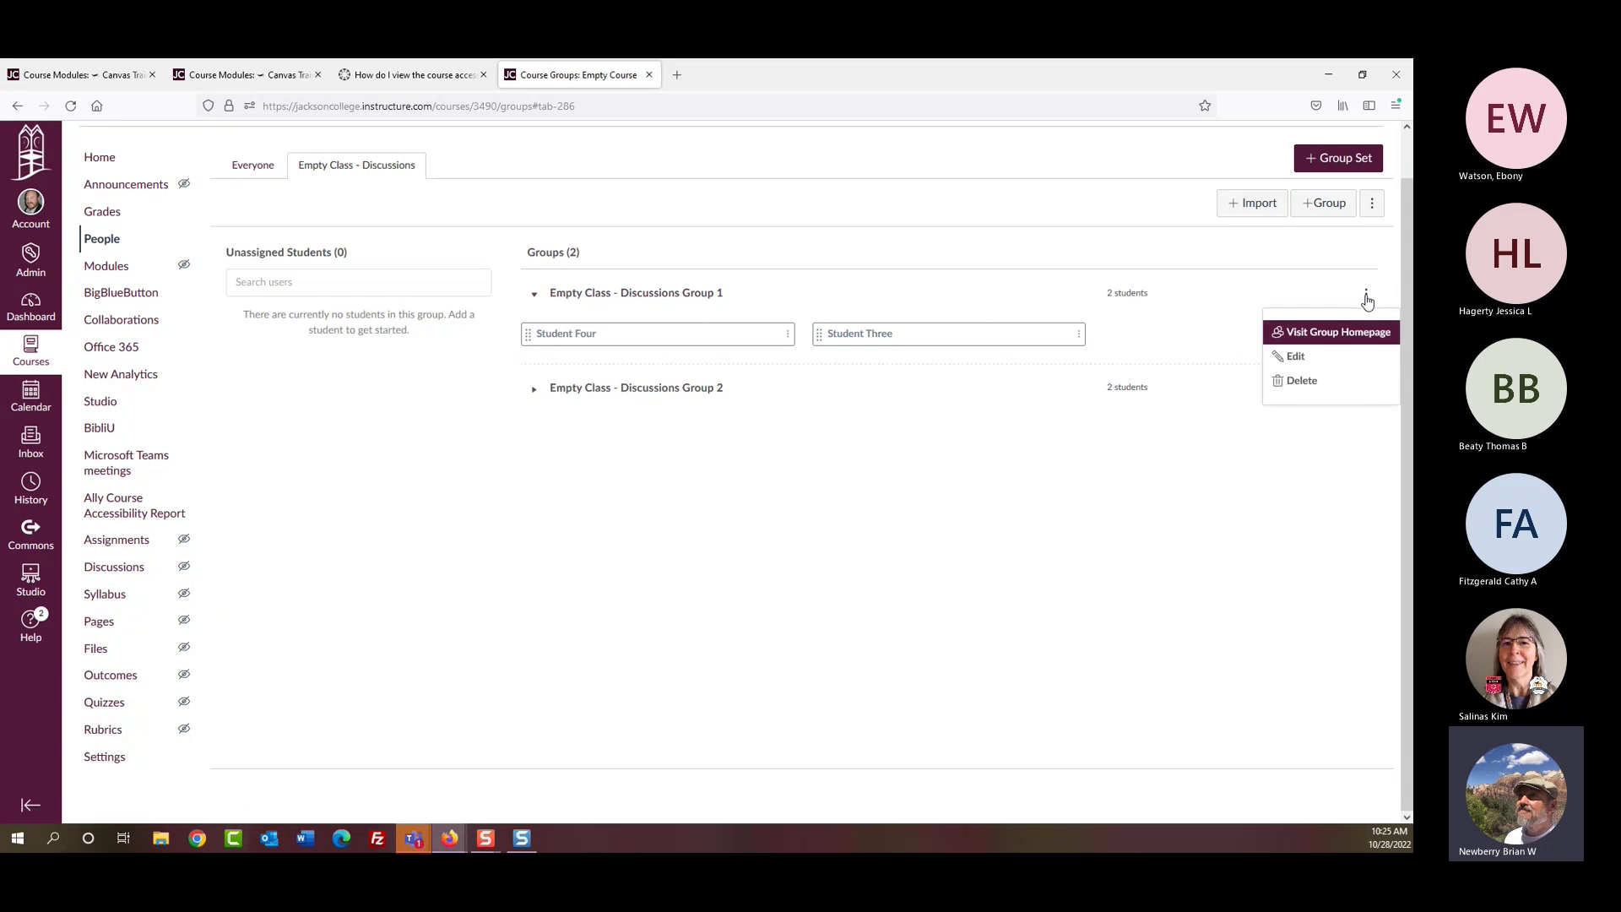
{"action": "left_click", "coordinate": [1333, 337]}
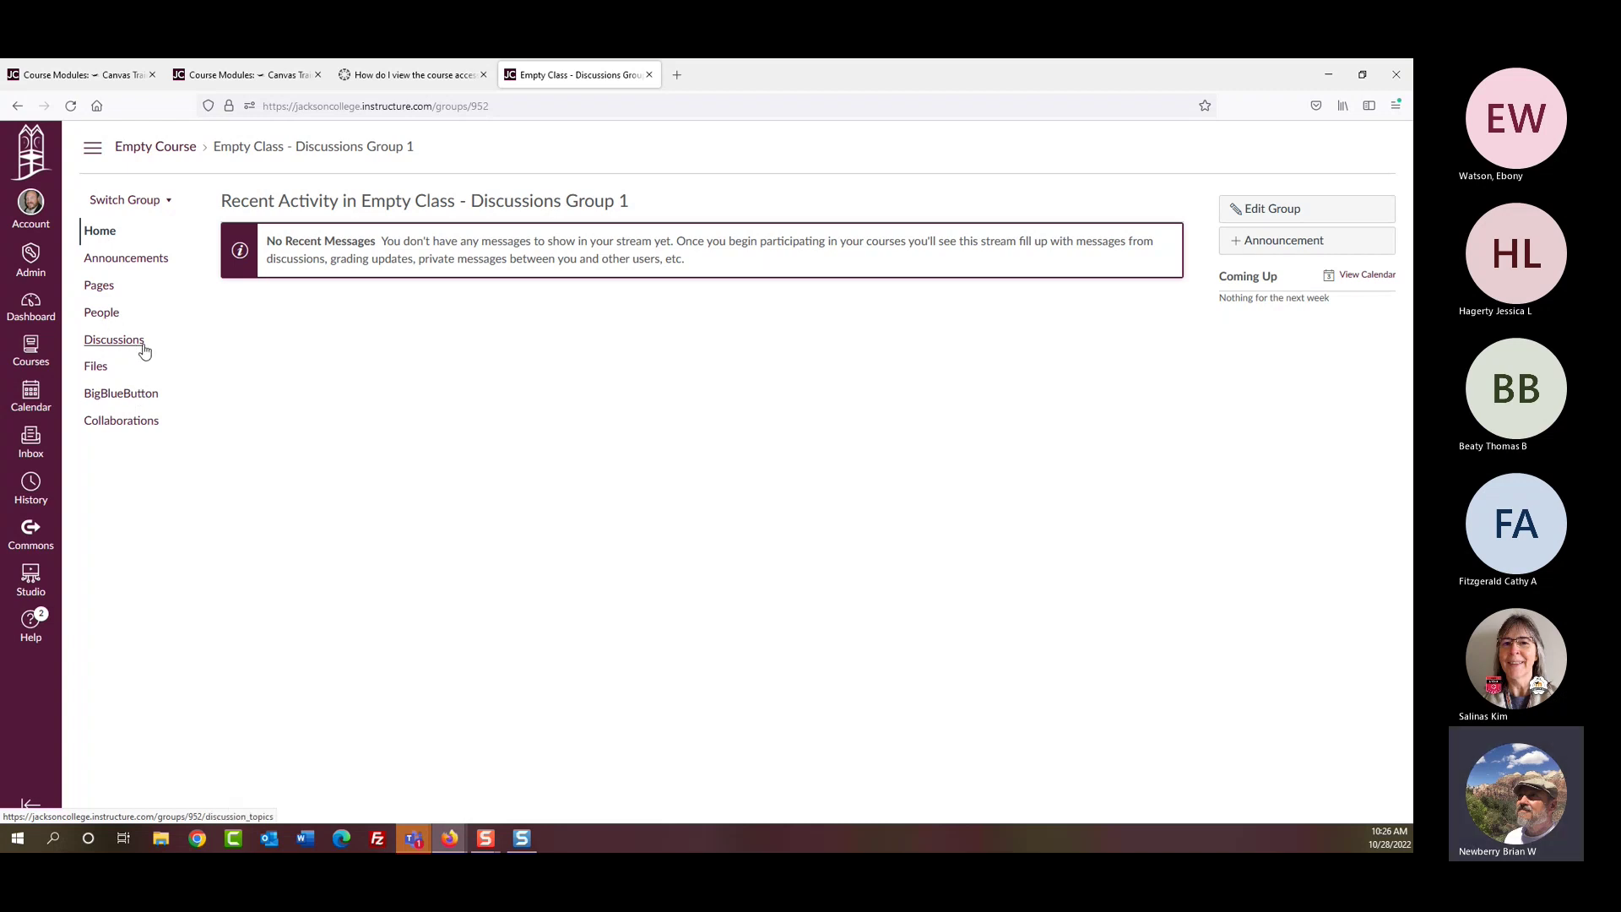
Step: Look through the group's member roster and its additional options, and view the group's Pages area
{"action": "left_click", "coordinate": [107, 314]}
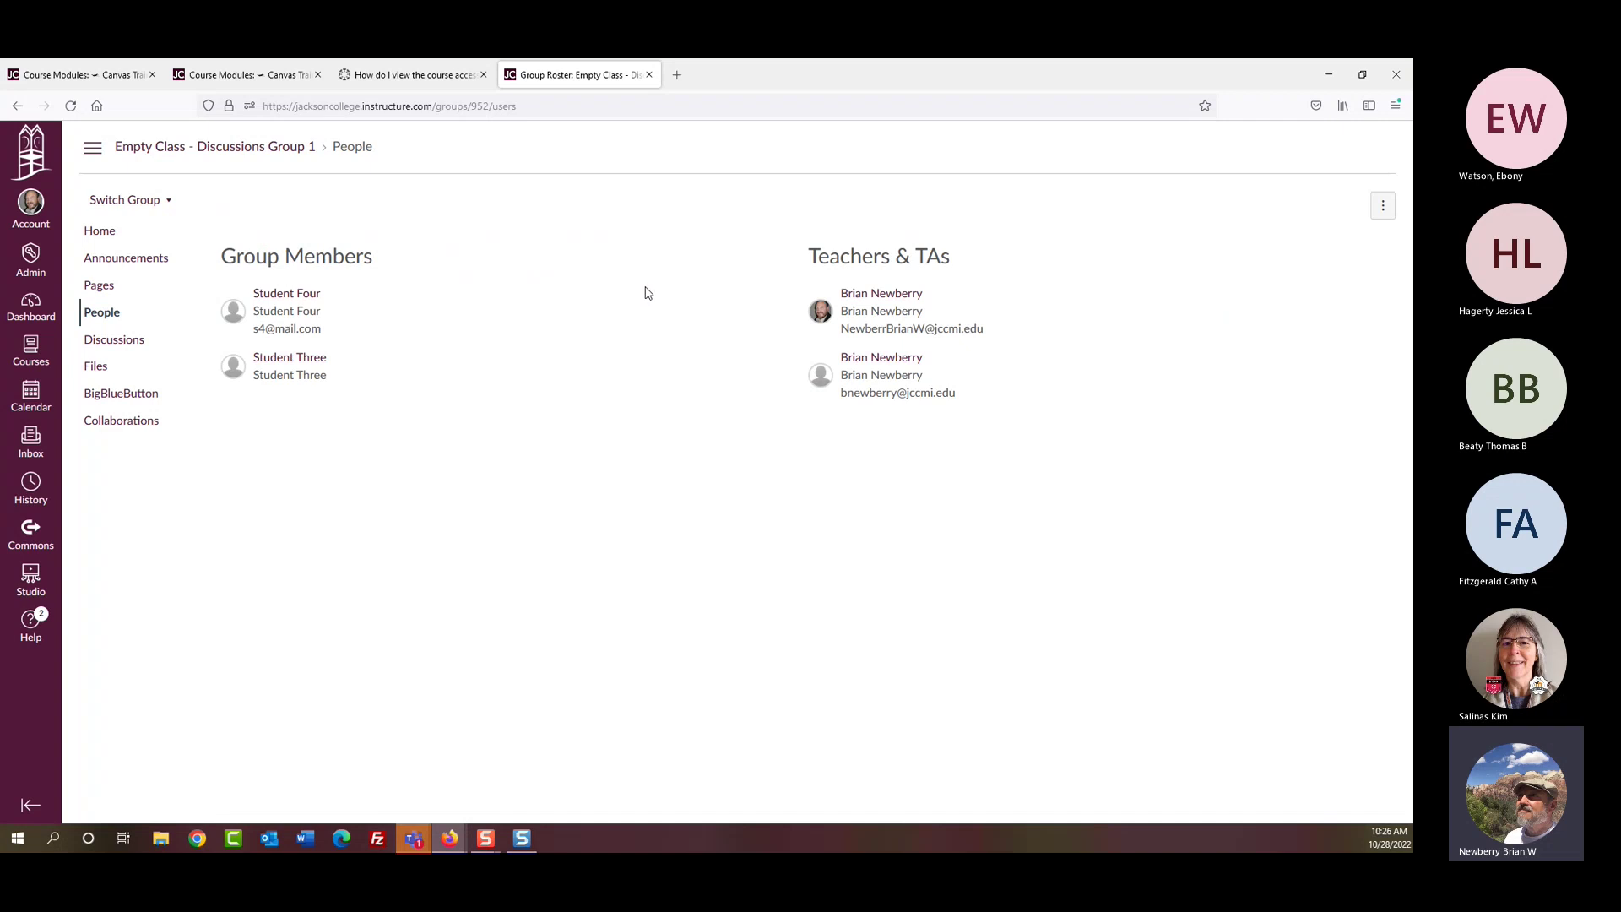
{"action": "left_click", "coordinate": [1382, 209]}
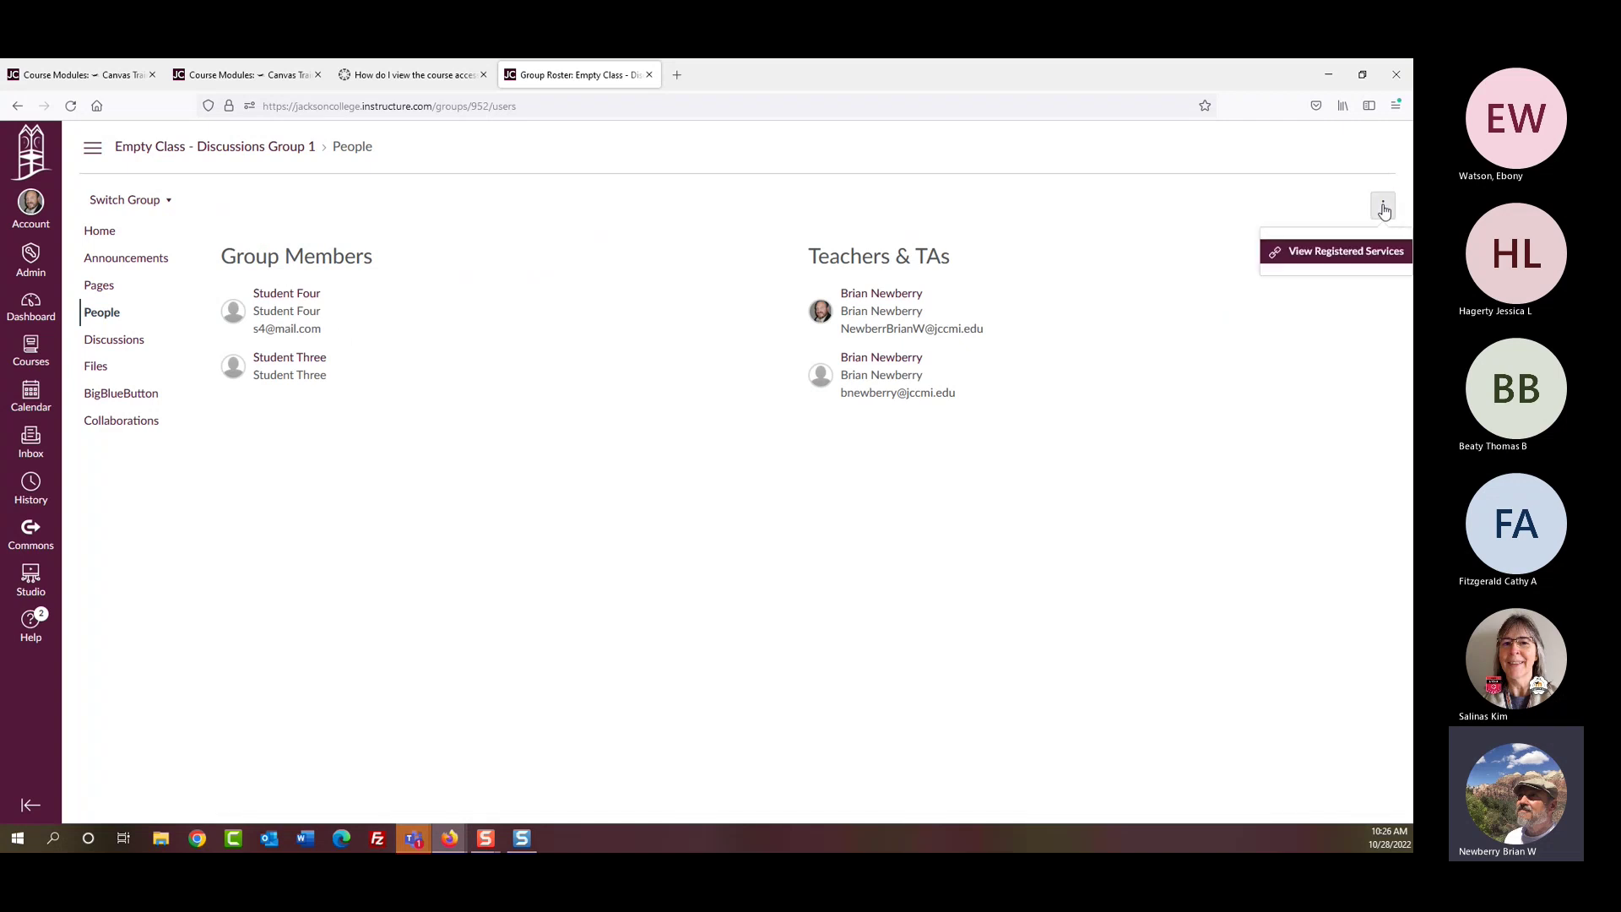
{"action": "left_click", "coordinate": [1096, 285]}
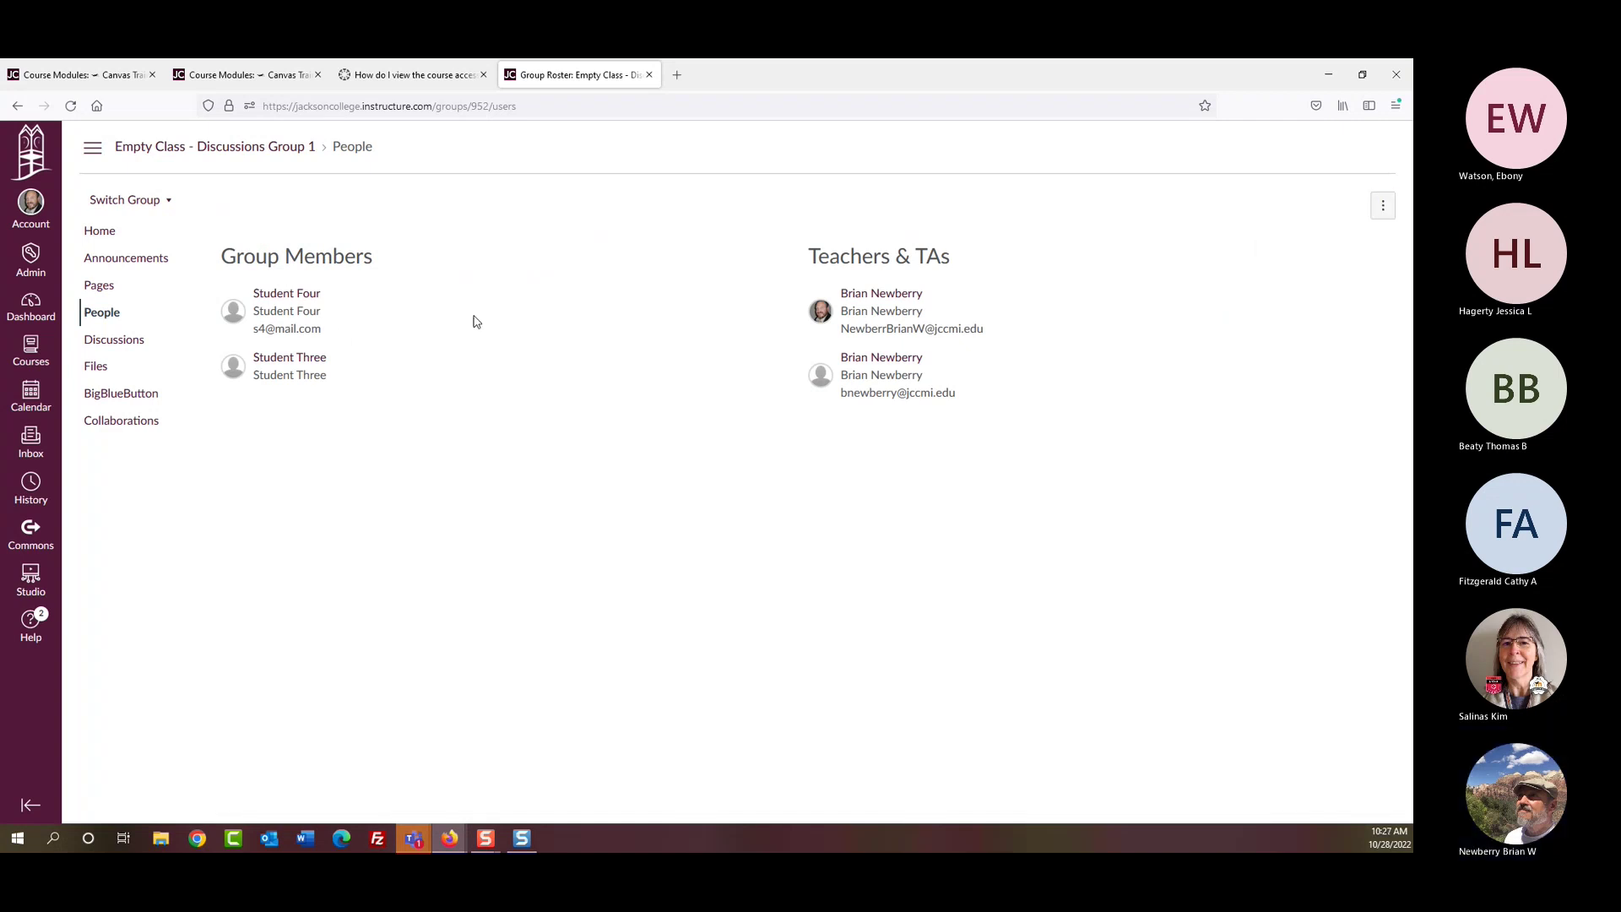
{"action": "left_click", "coordinate": [100, 286]}
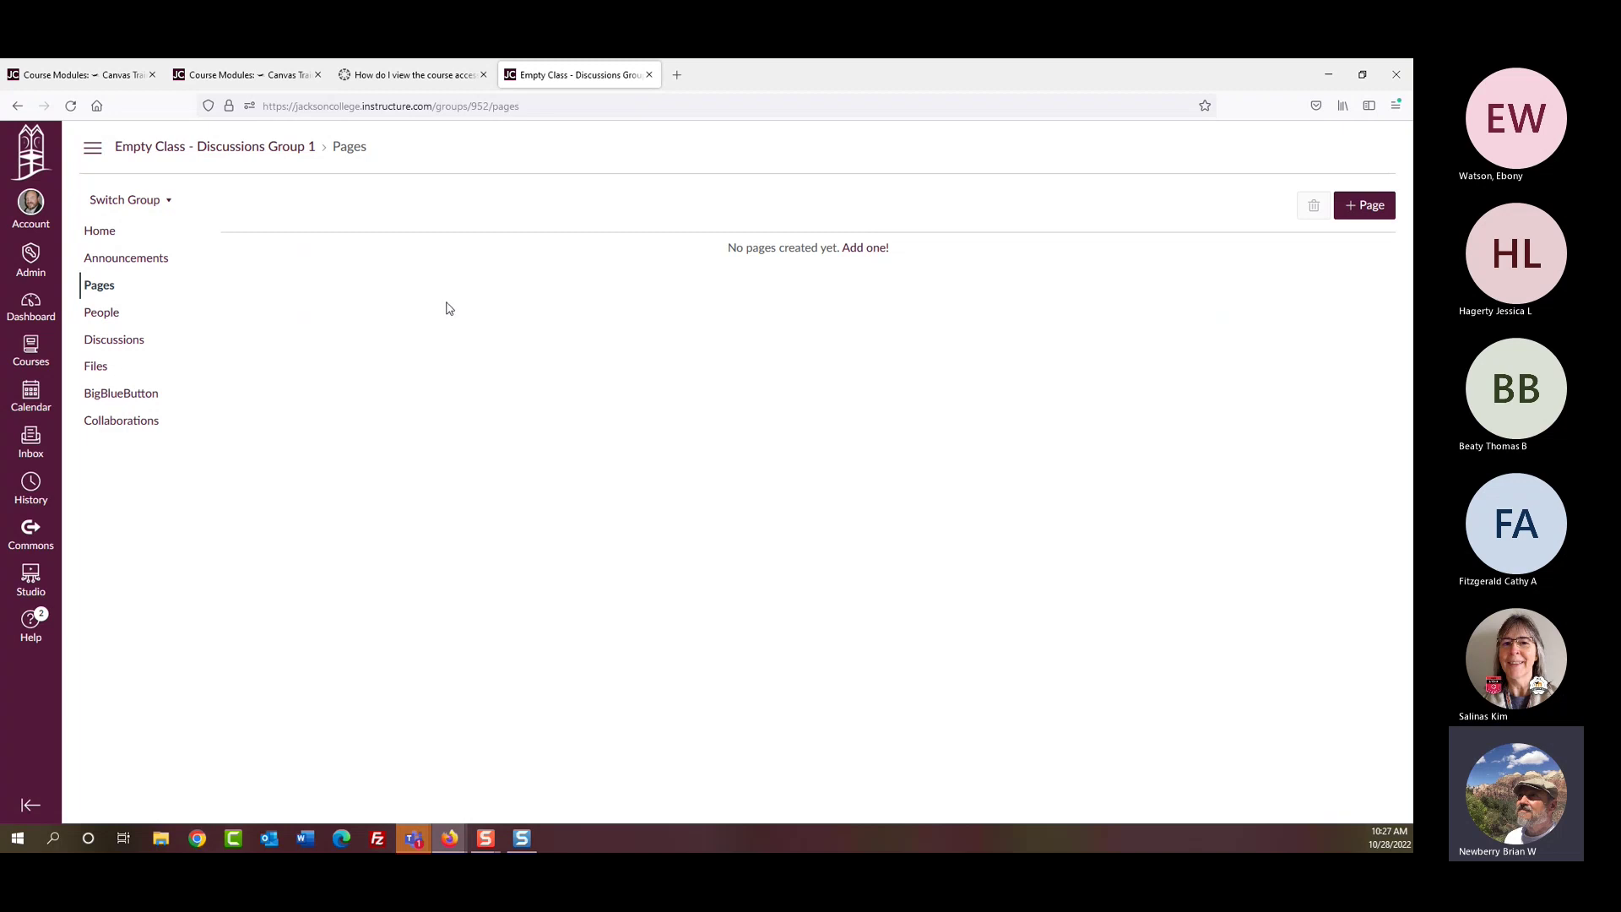
Step: View the group's announcements and homepage, and switch to the homepage of Empty Class - Discussions Group 2
{"action": "left_click", "coordinate": [117, 258]}
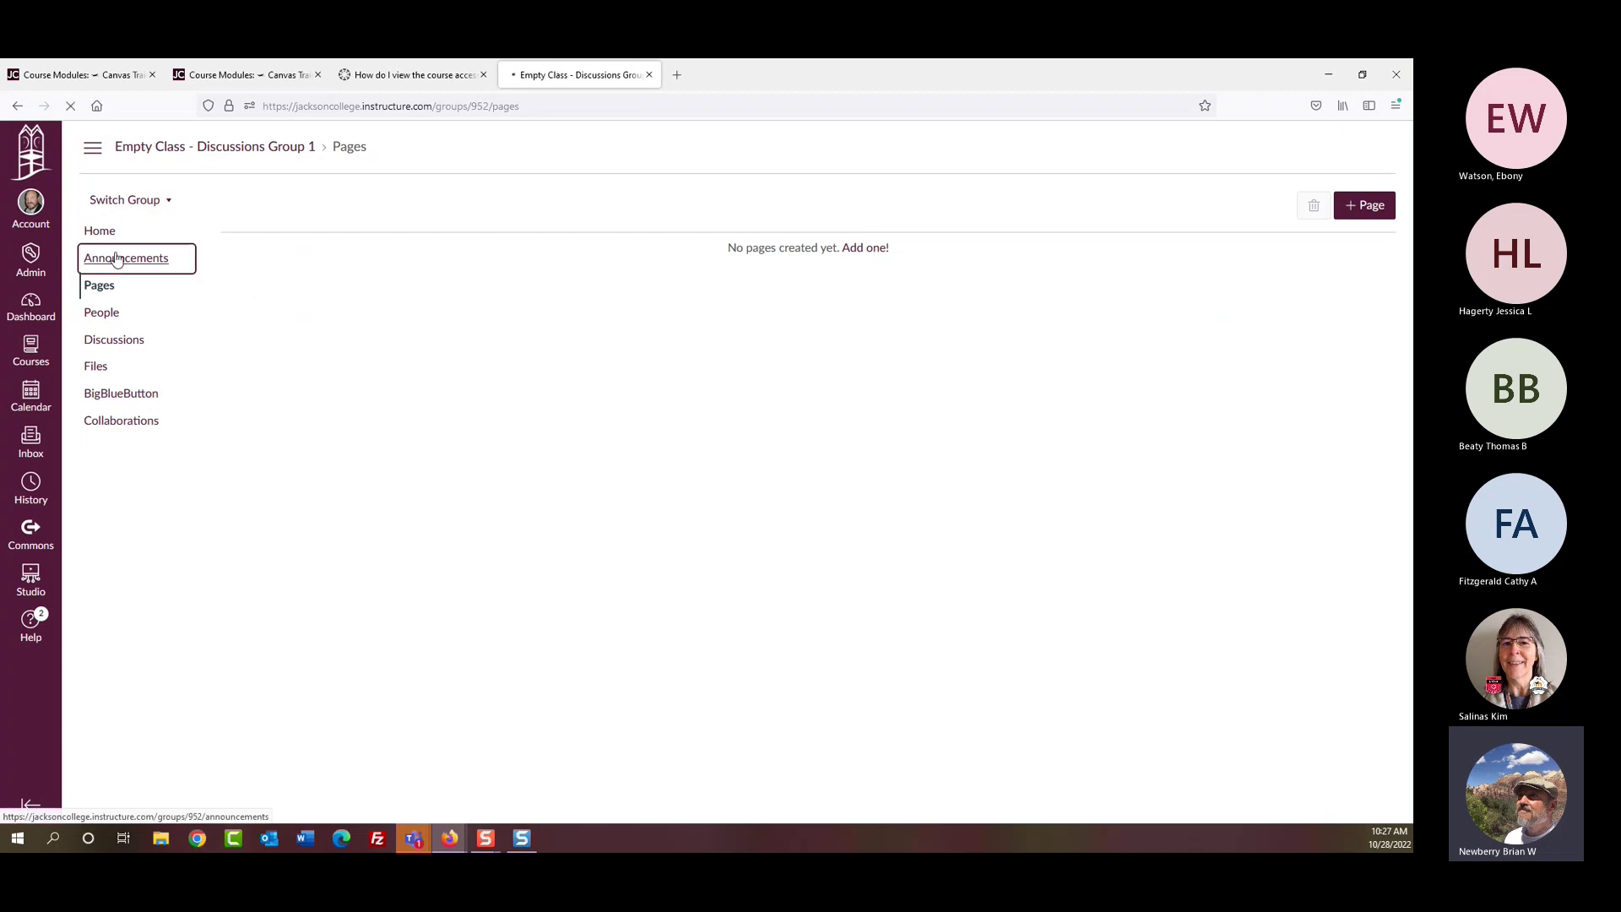
{"action": "left_click", "coordinate": [101, 232]}
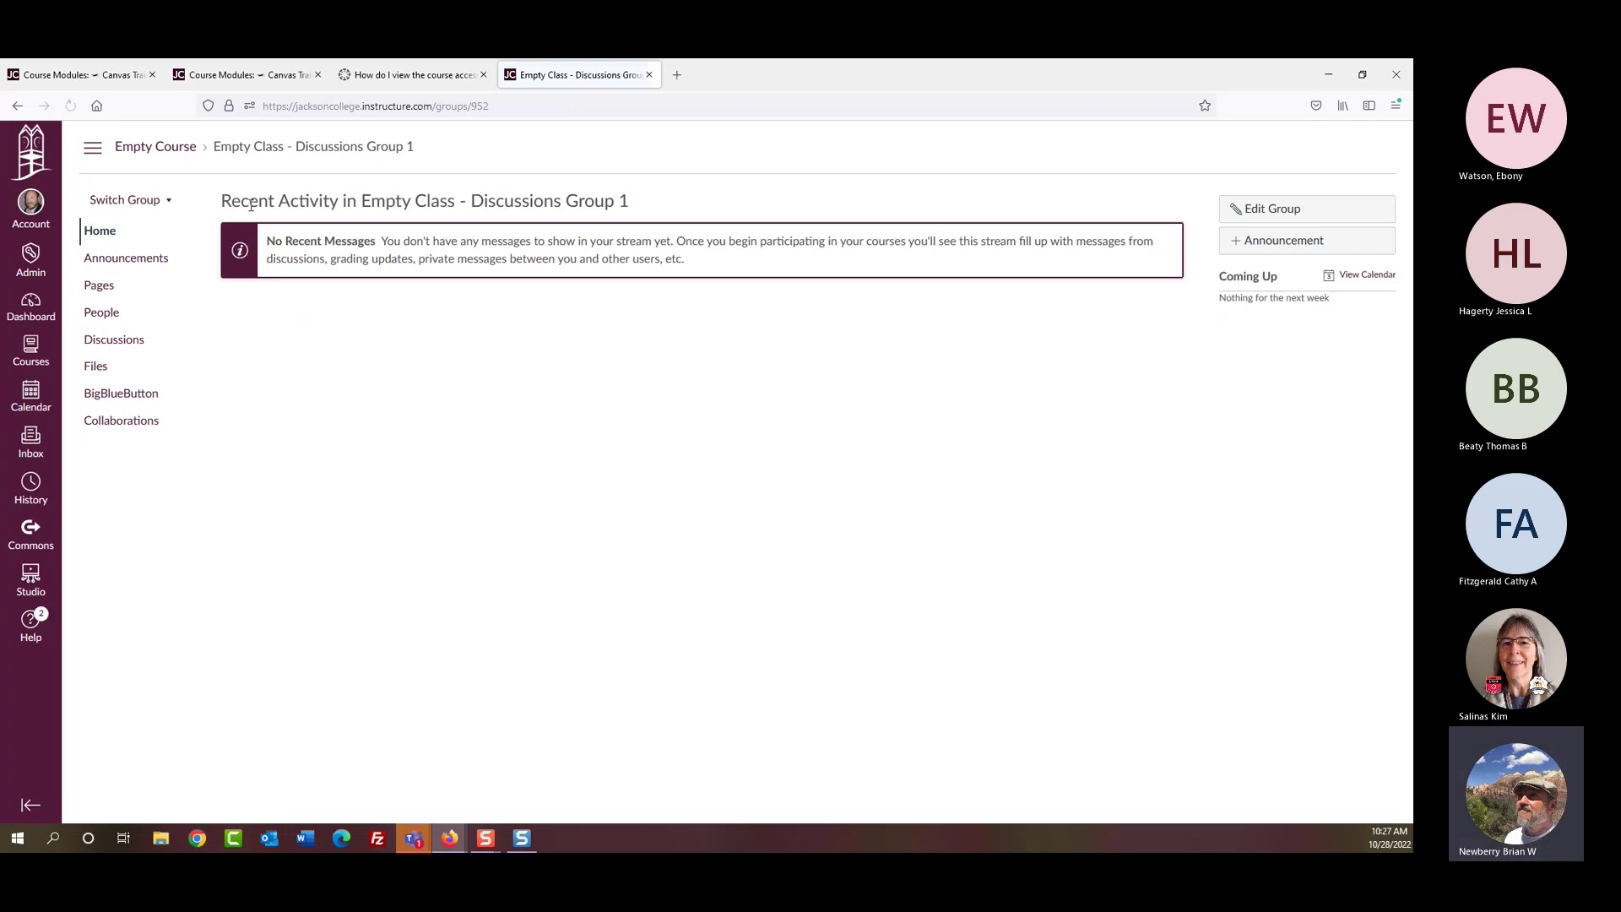
{"action": "left_click", "coordinate": [148, 204]}
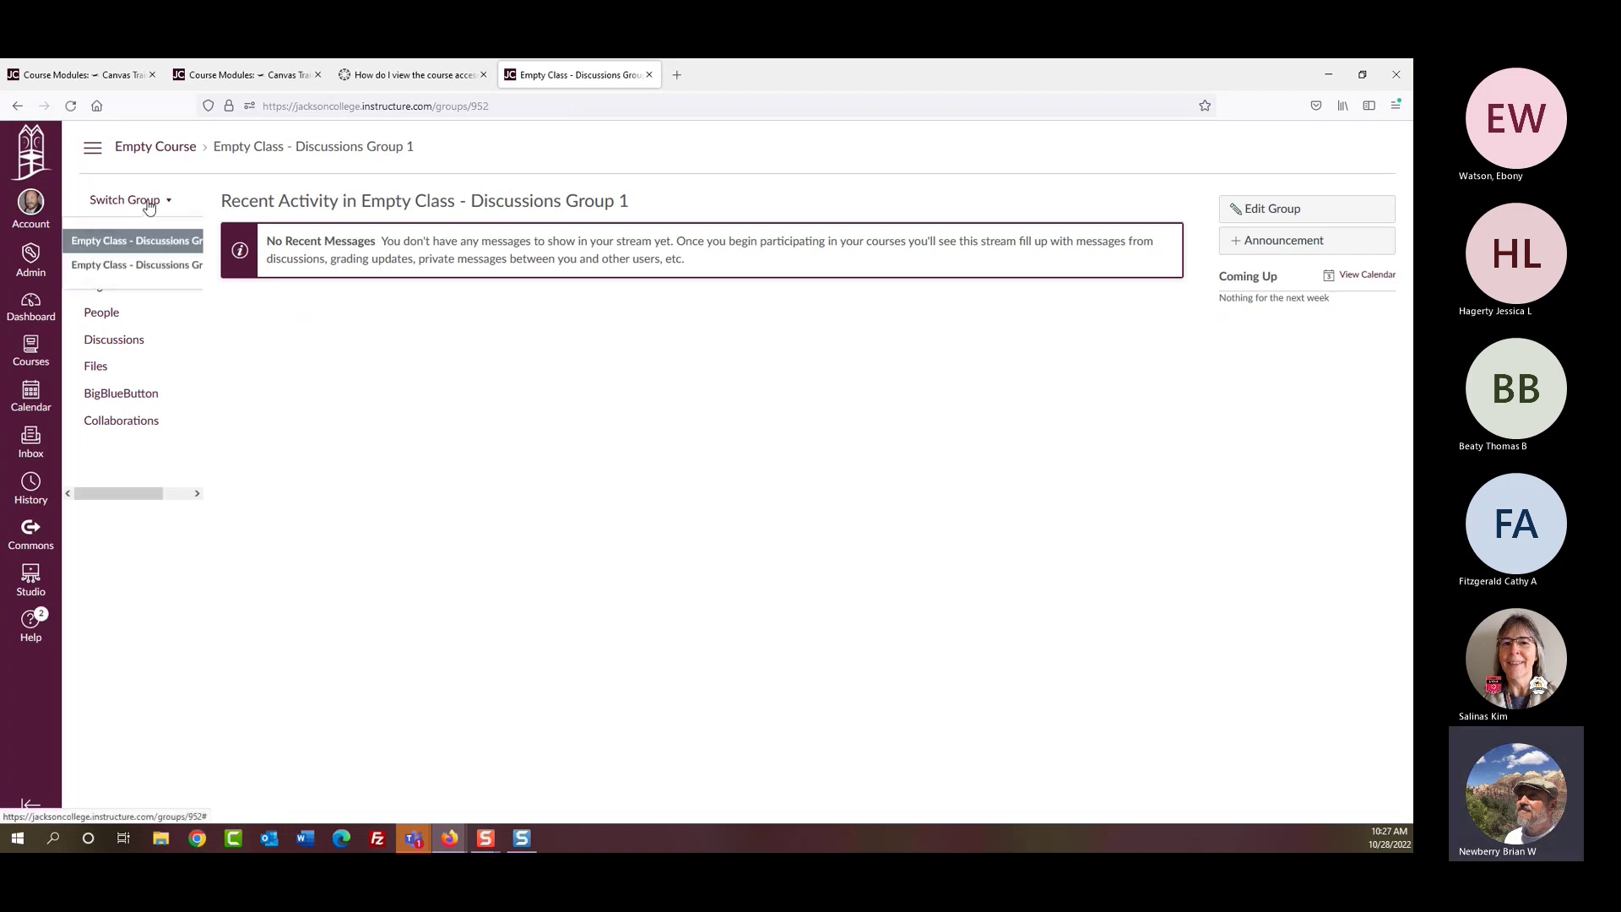
{"action": "left_click", "coordinate": [156, 270]}
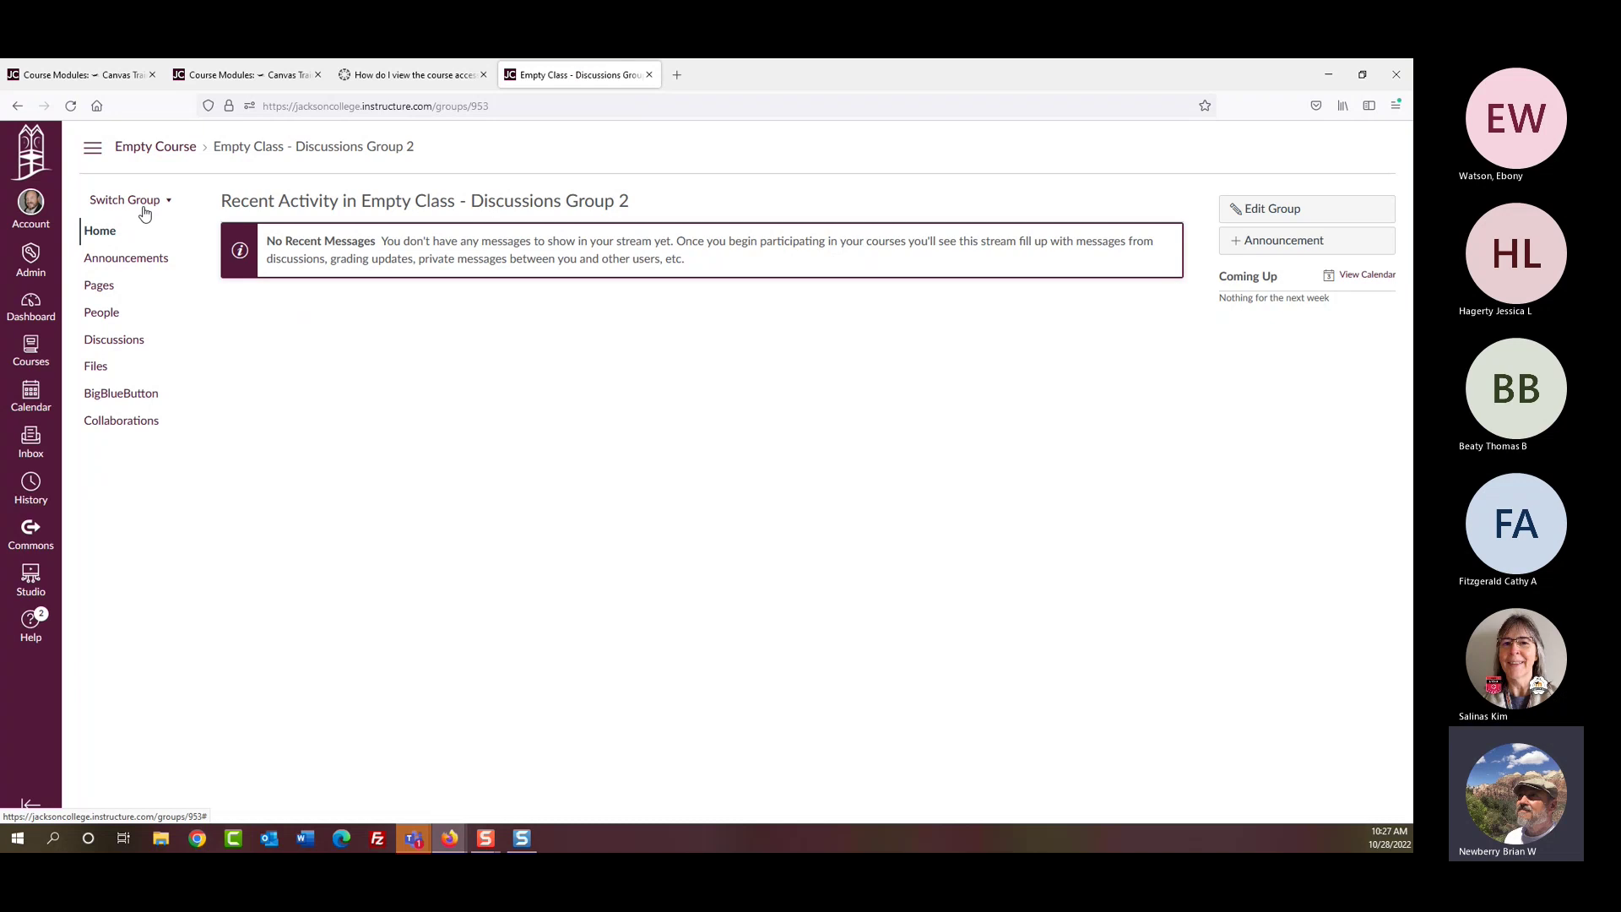
{"action": "left_click", "coordinate": [107, 156]}
{"action": "left_click", "coordinate": [107, 156]}
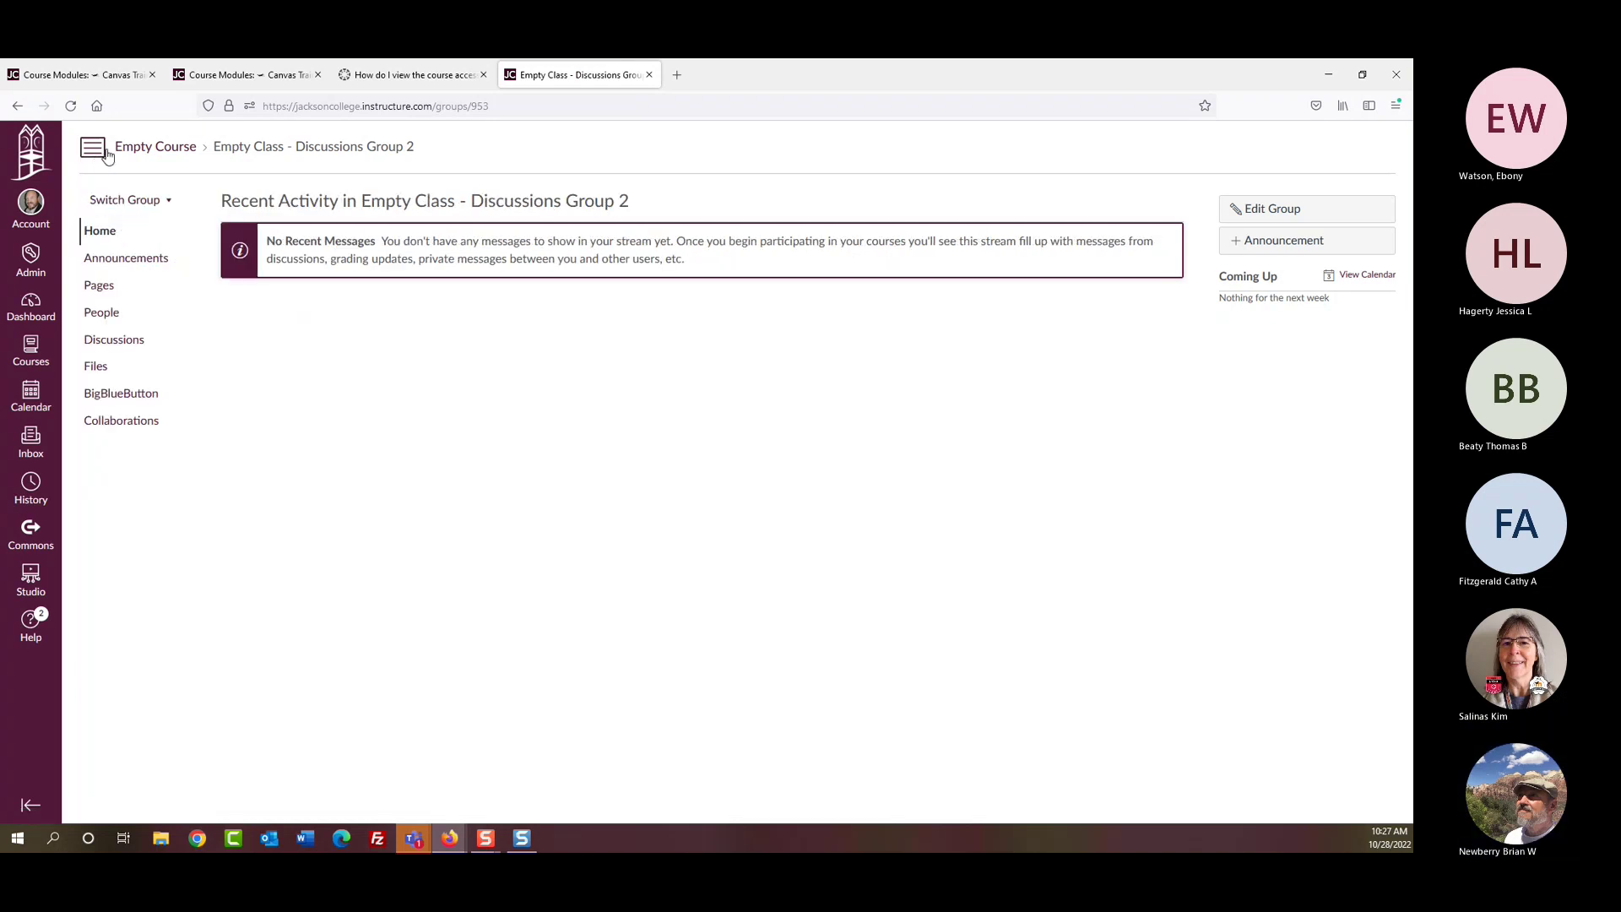
Step: Start a new discussion in Empty Course and make it a group discussion using the "Empty Class - Discussions" group set
{"action": "left_click", "coordinate": [163, 152]}
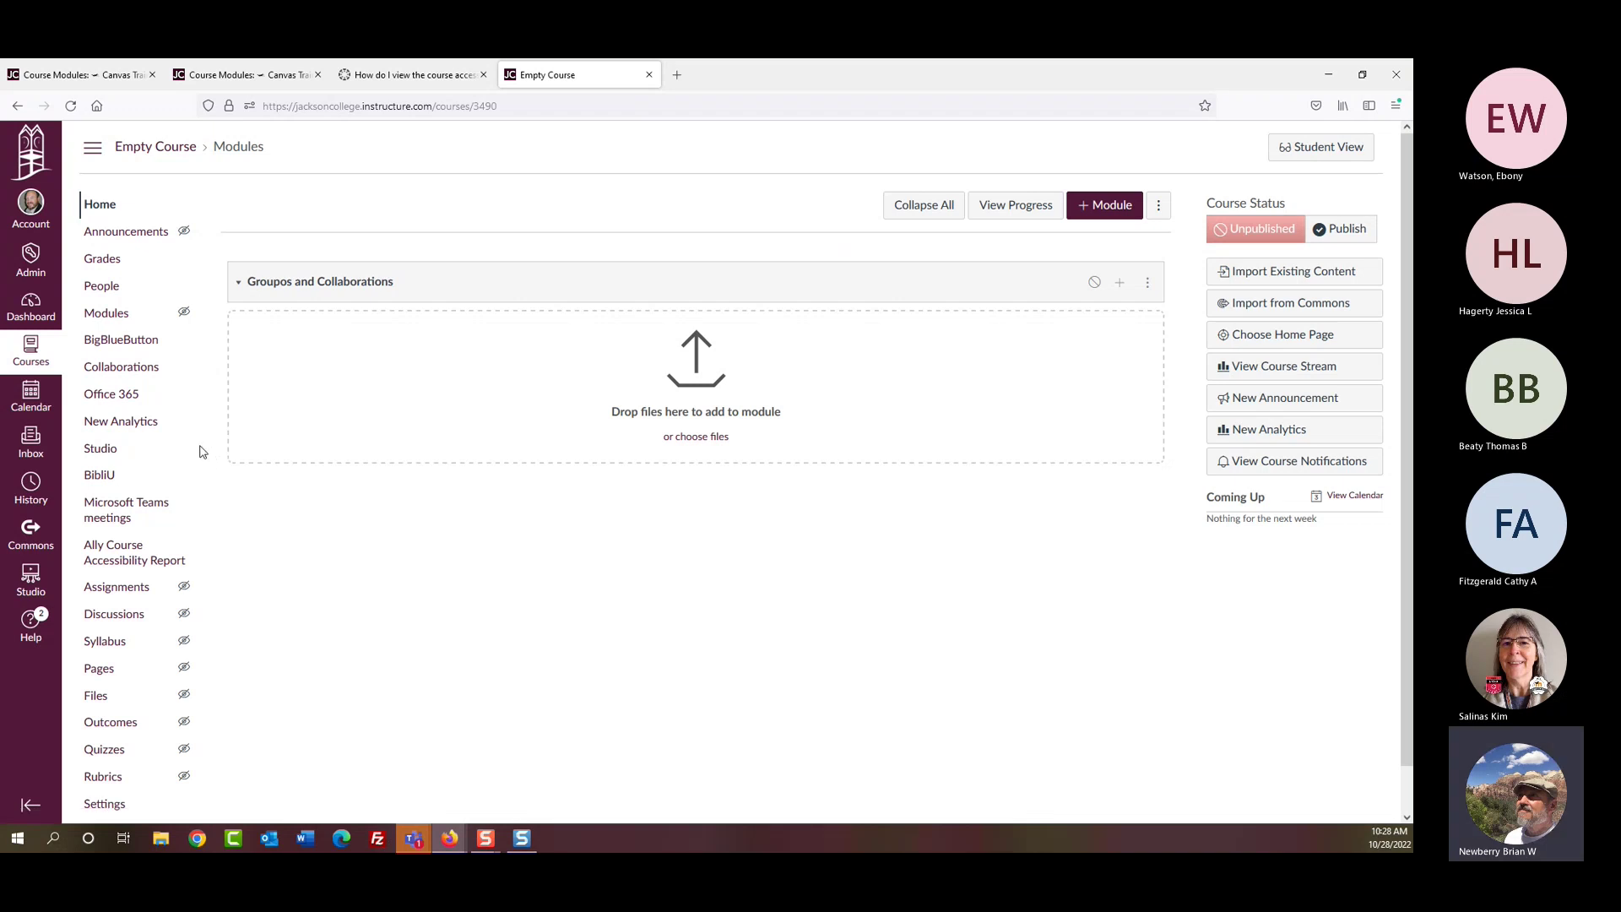
{"action": "left_click", "coordinate": [108, 615]}
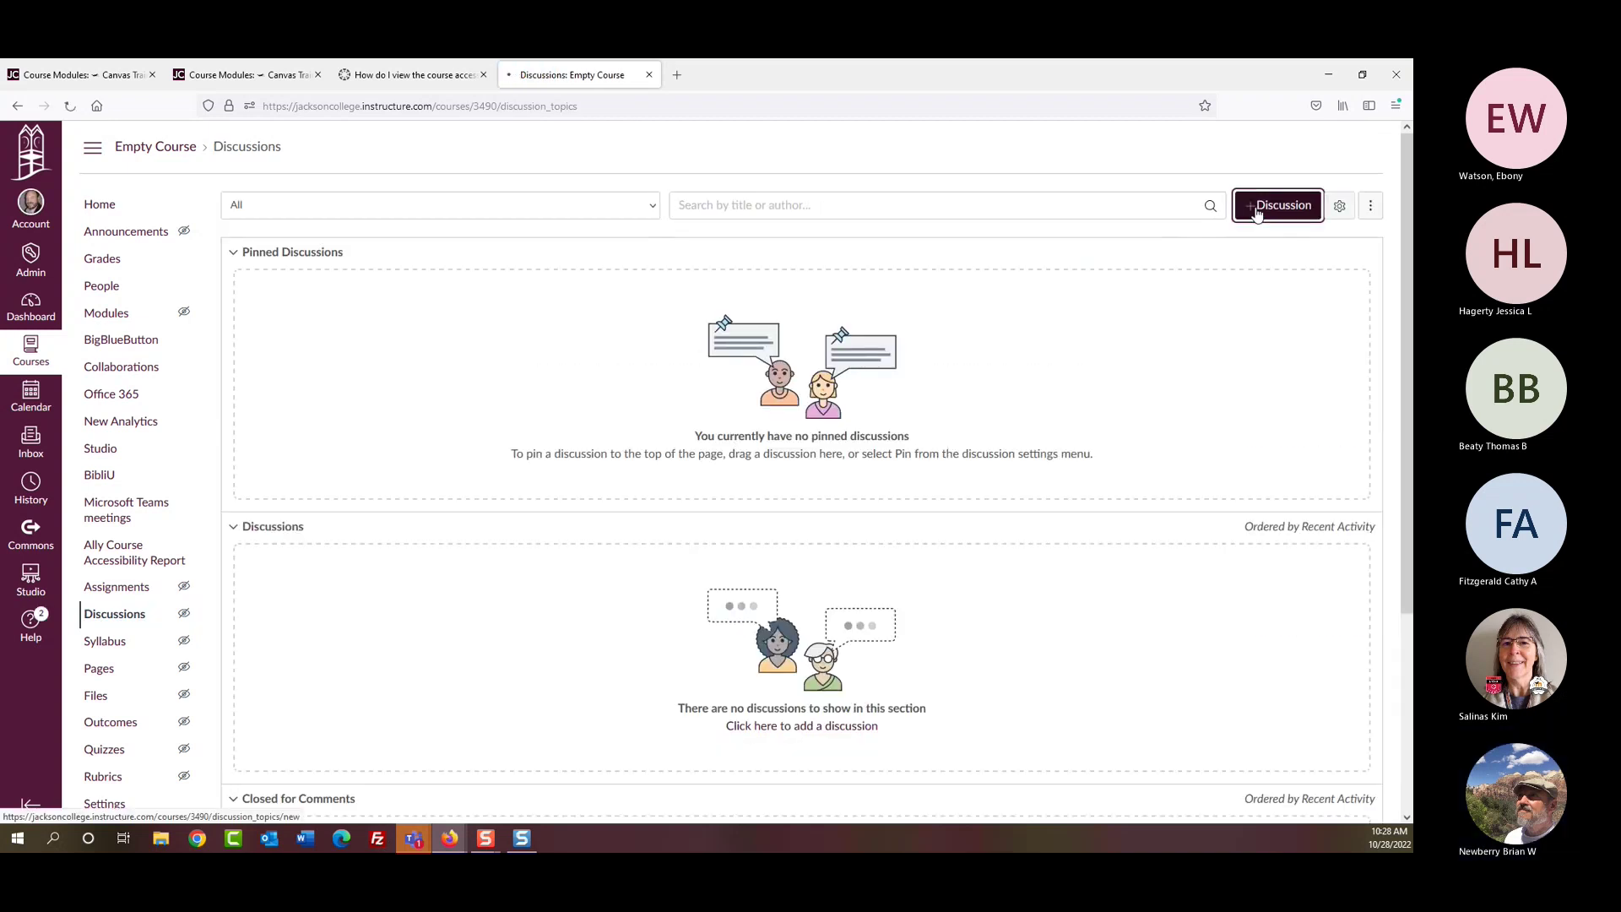
{"action": "left_click", "coordinate": [1257, 213]}
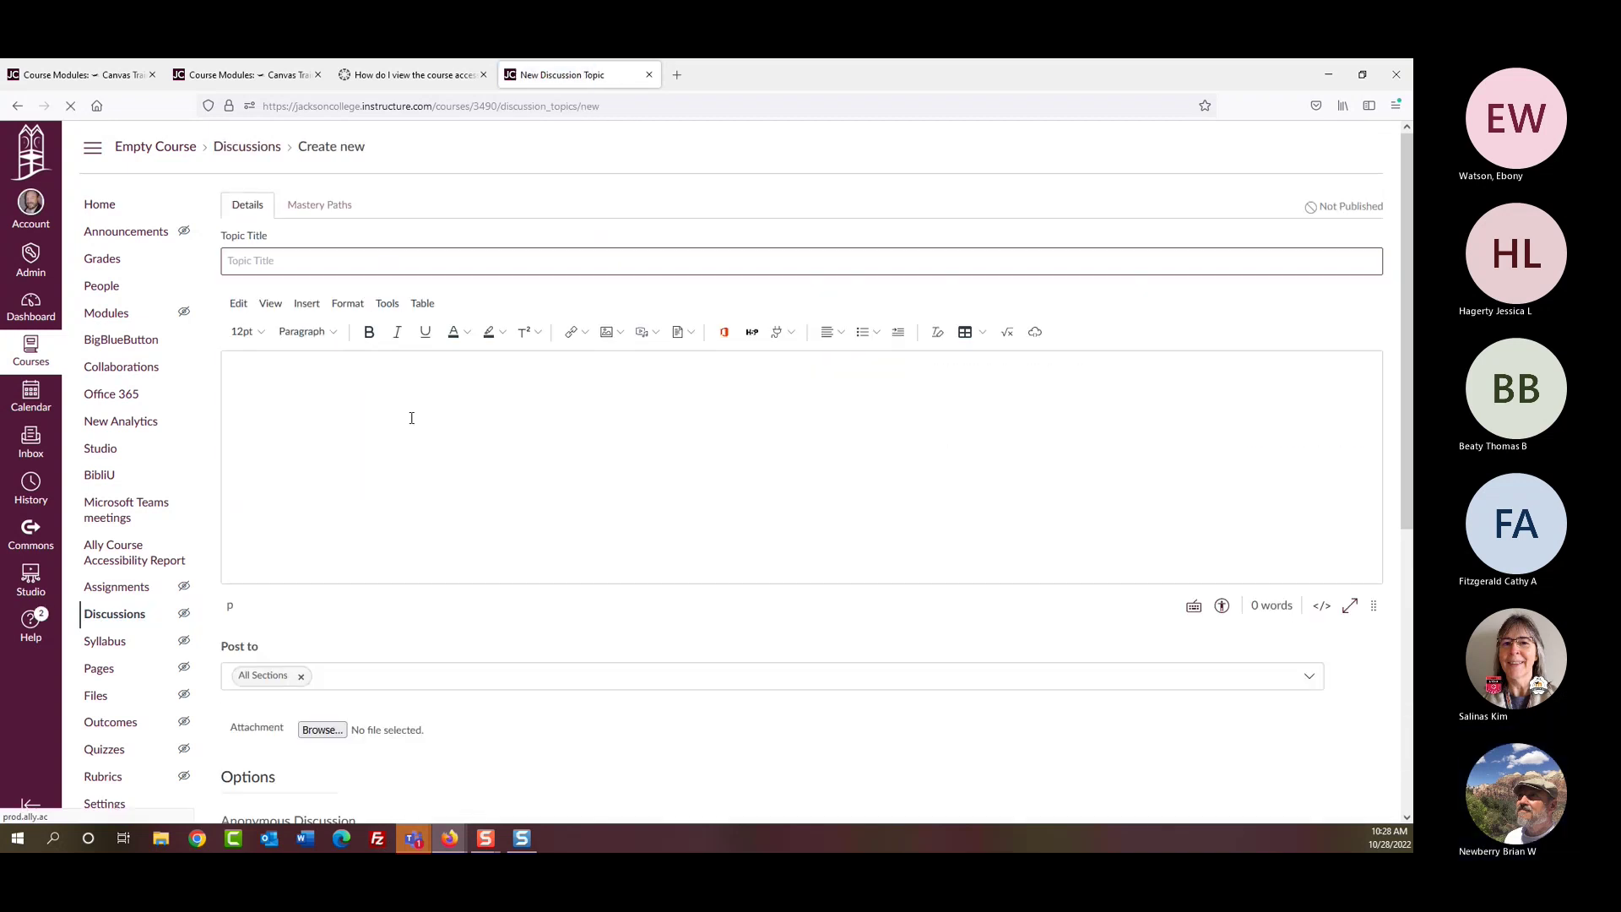
{"action": "scroll", "coordinate": [412, 418], "scroll_direction": "down", "scroll_amount": 7}
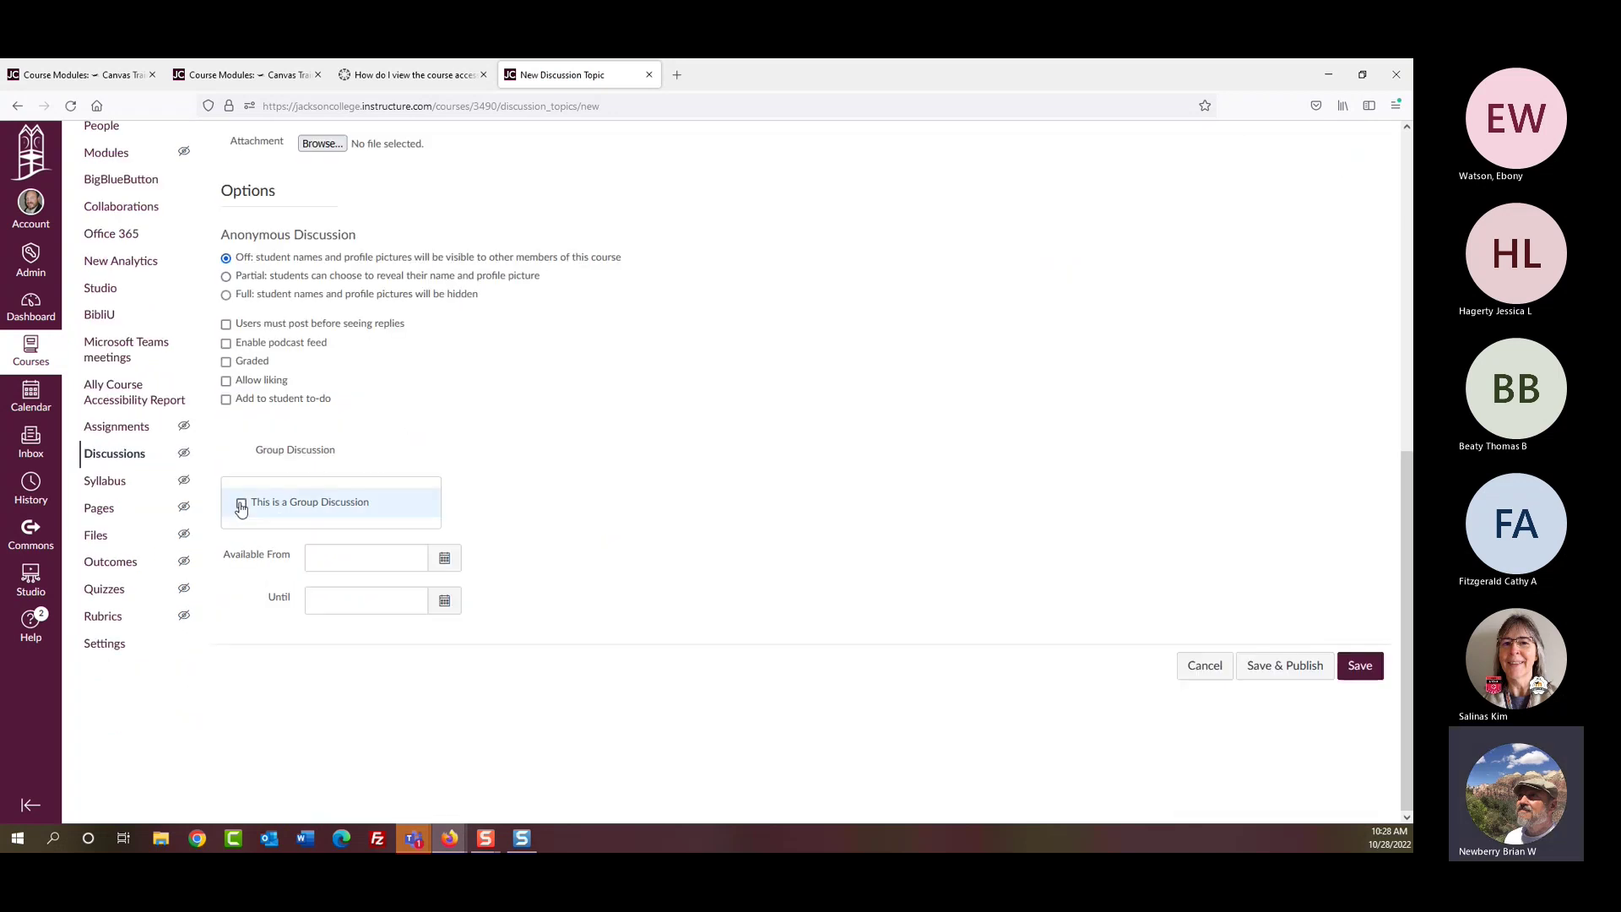
{"action": "left_click", "coordinate": [242, 504]}
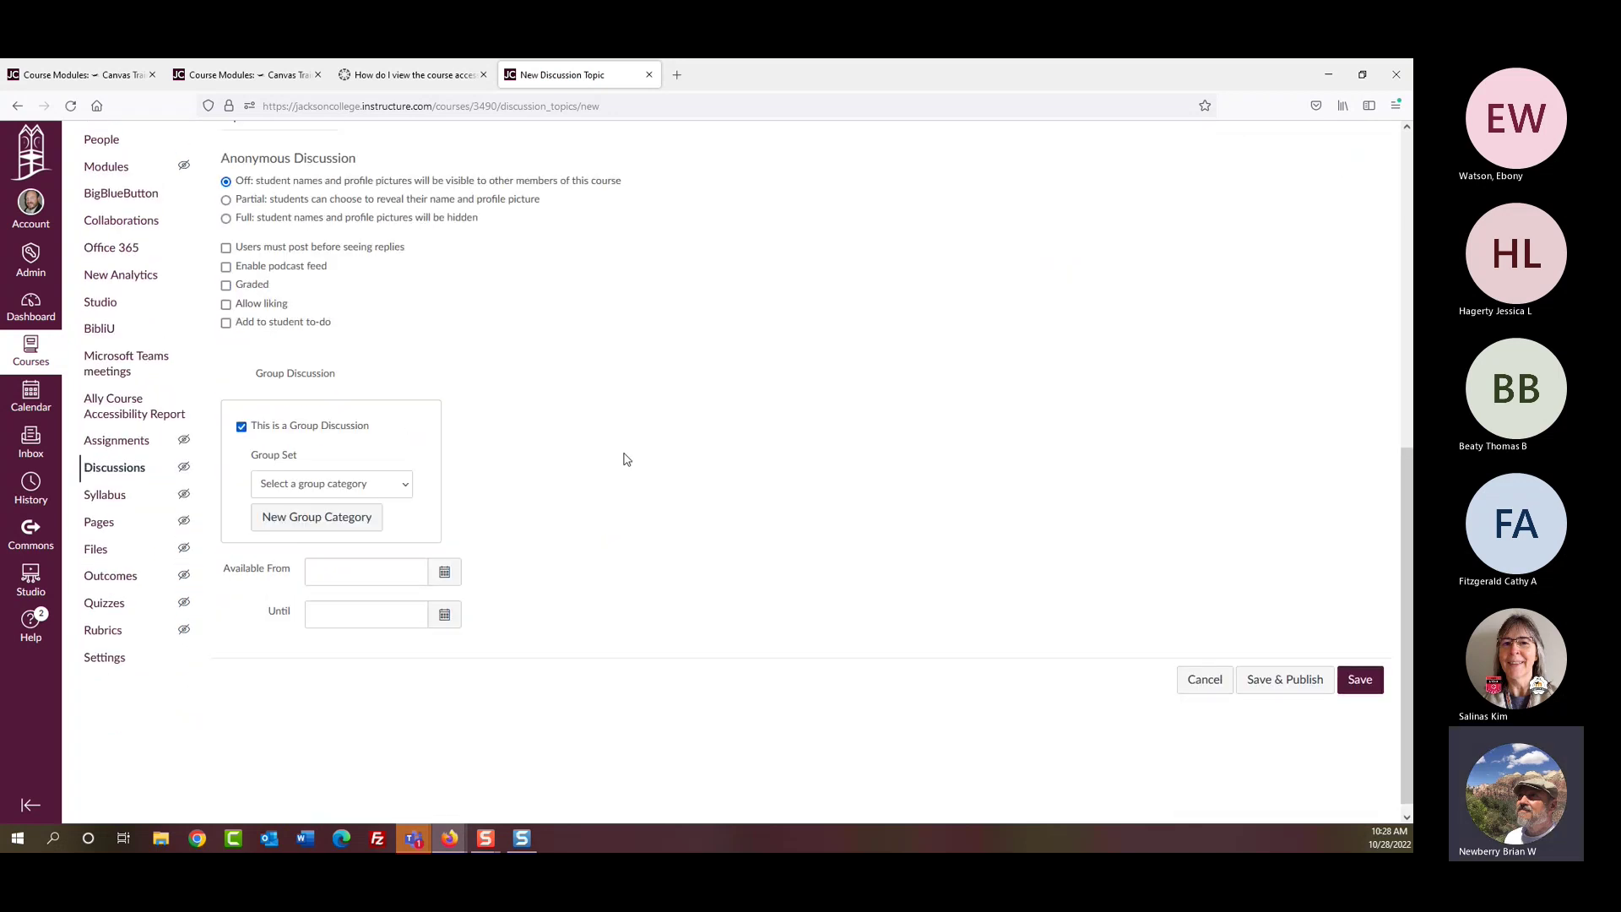
{"action": "left_click", "coordinate": [385, 492]}
{"action": "left_click", "coordinate": [346, 532]}
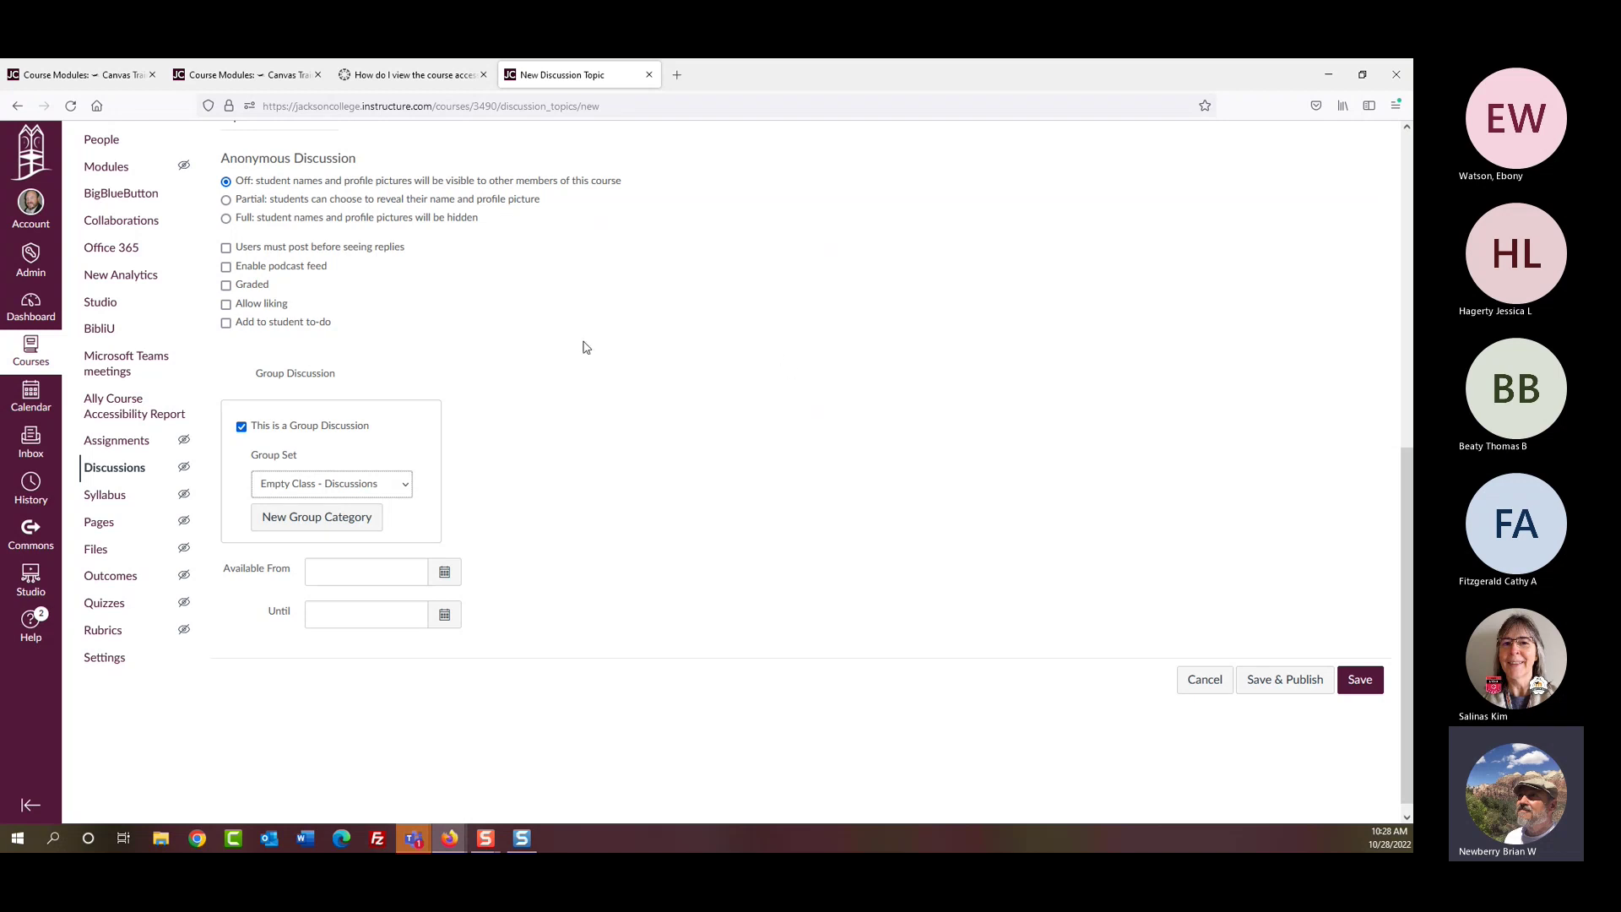
Step: Open the REGISTER HERE discussion from the Canvas Training Repository's modules and read through its prompt and replies
{"action": "left_click", "coordinate": [230, 81]}
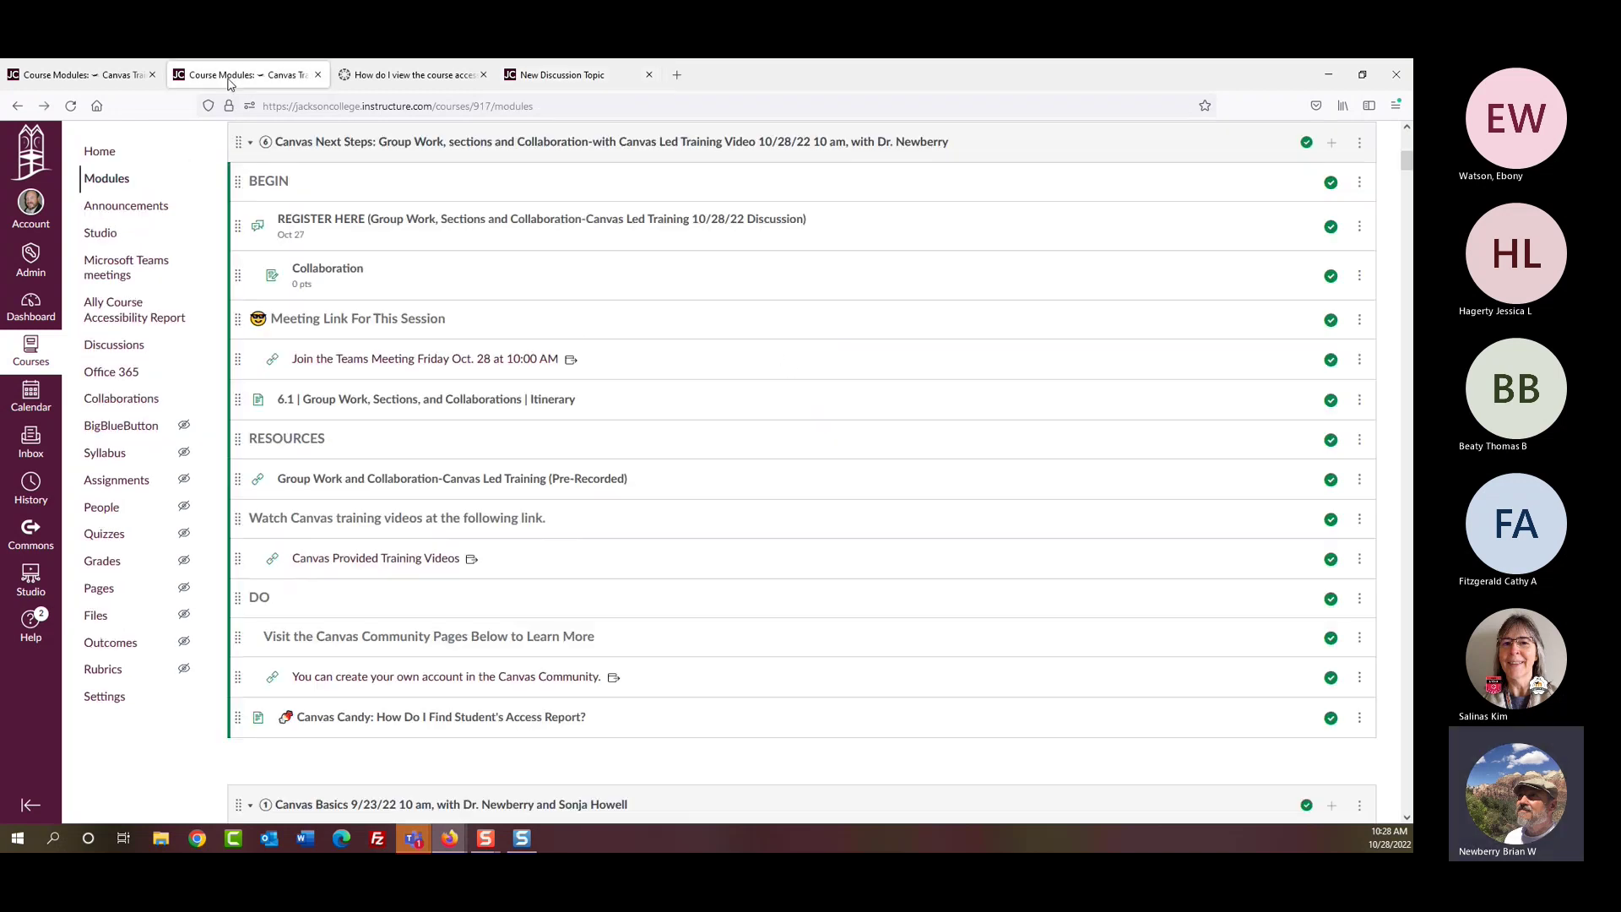
{"action": "left_click", "coordinate": [408, 221]}
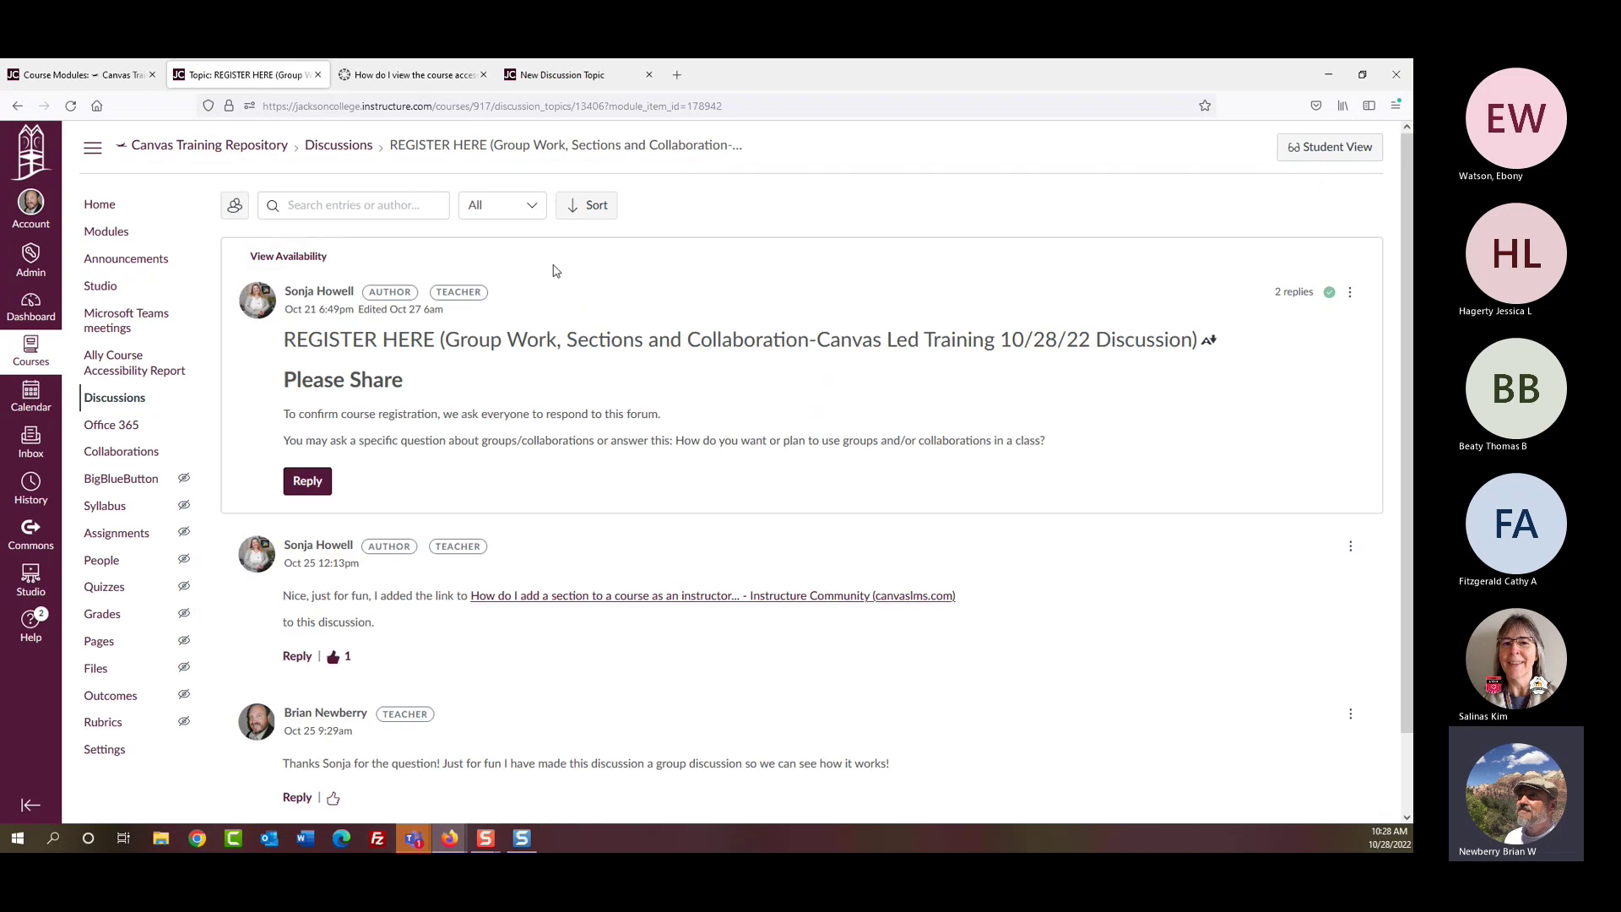
{"action": "scroll", "coordinate": [555, 270], "scroll_direction": "down", "scroll_amount": 2}
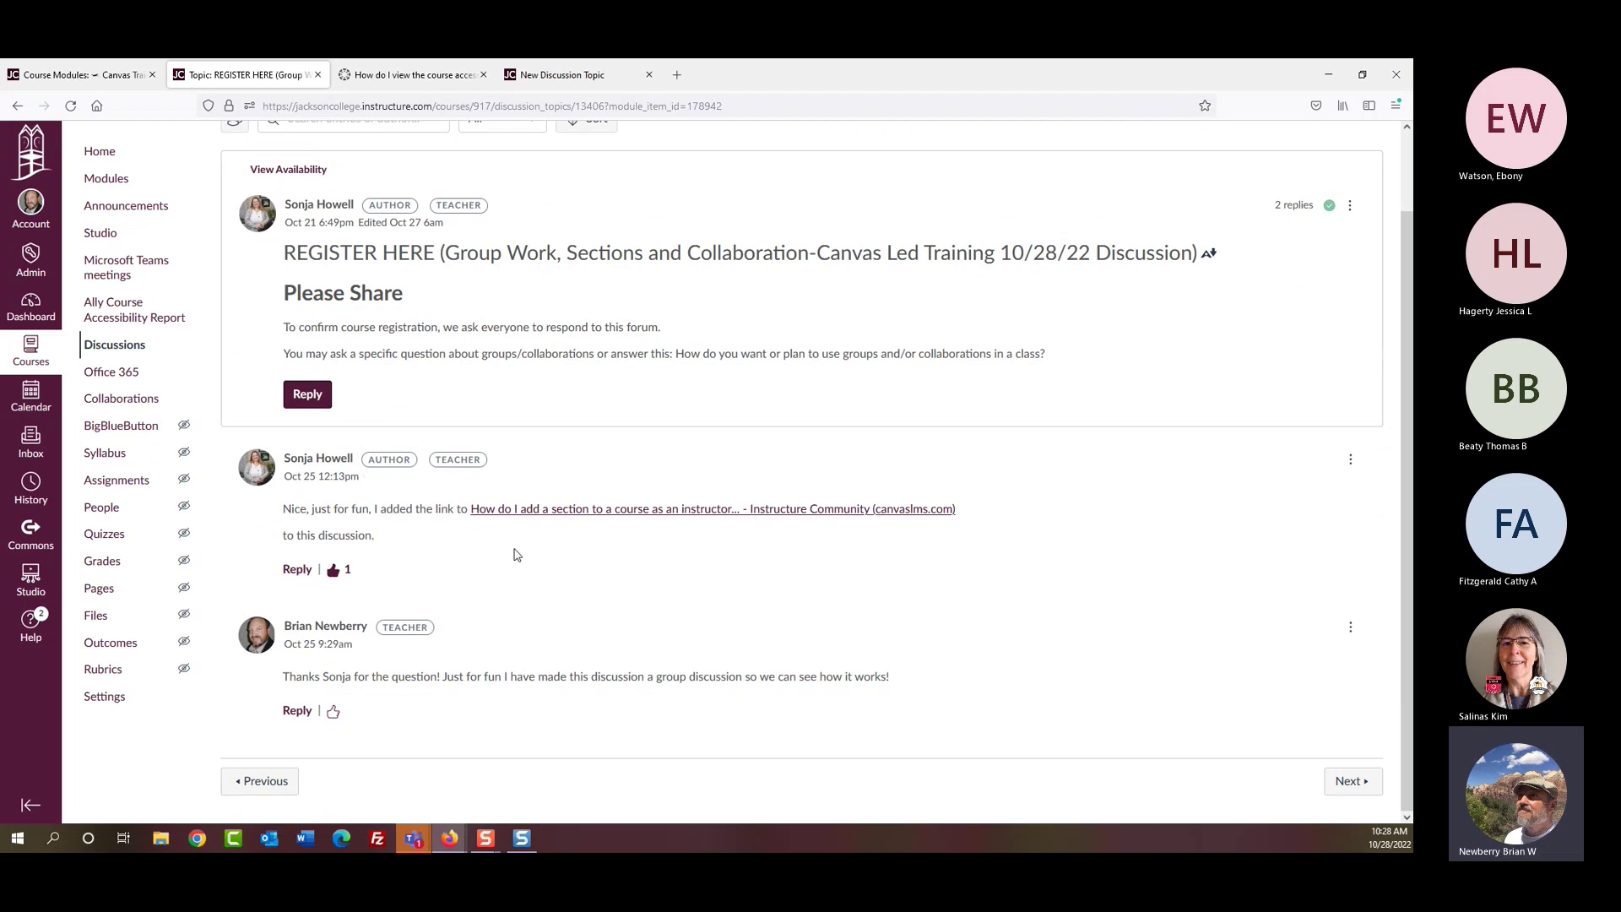
{"action": "scroll", "coordinate": [520, 625], "scroll_direction": "up", "scroll_amount": 2}
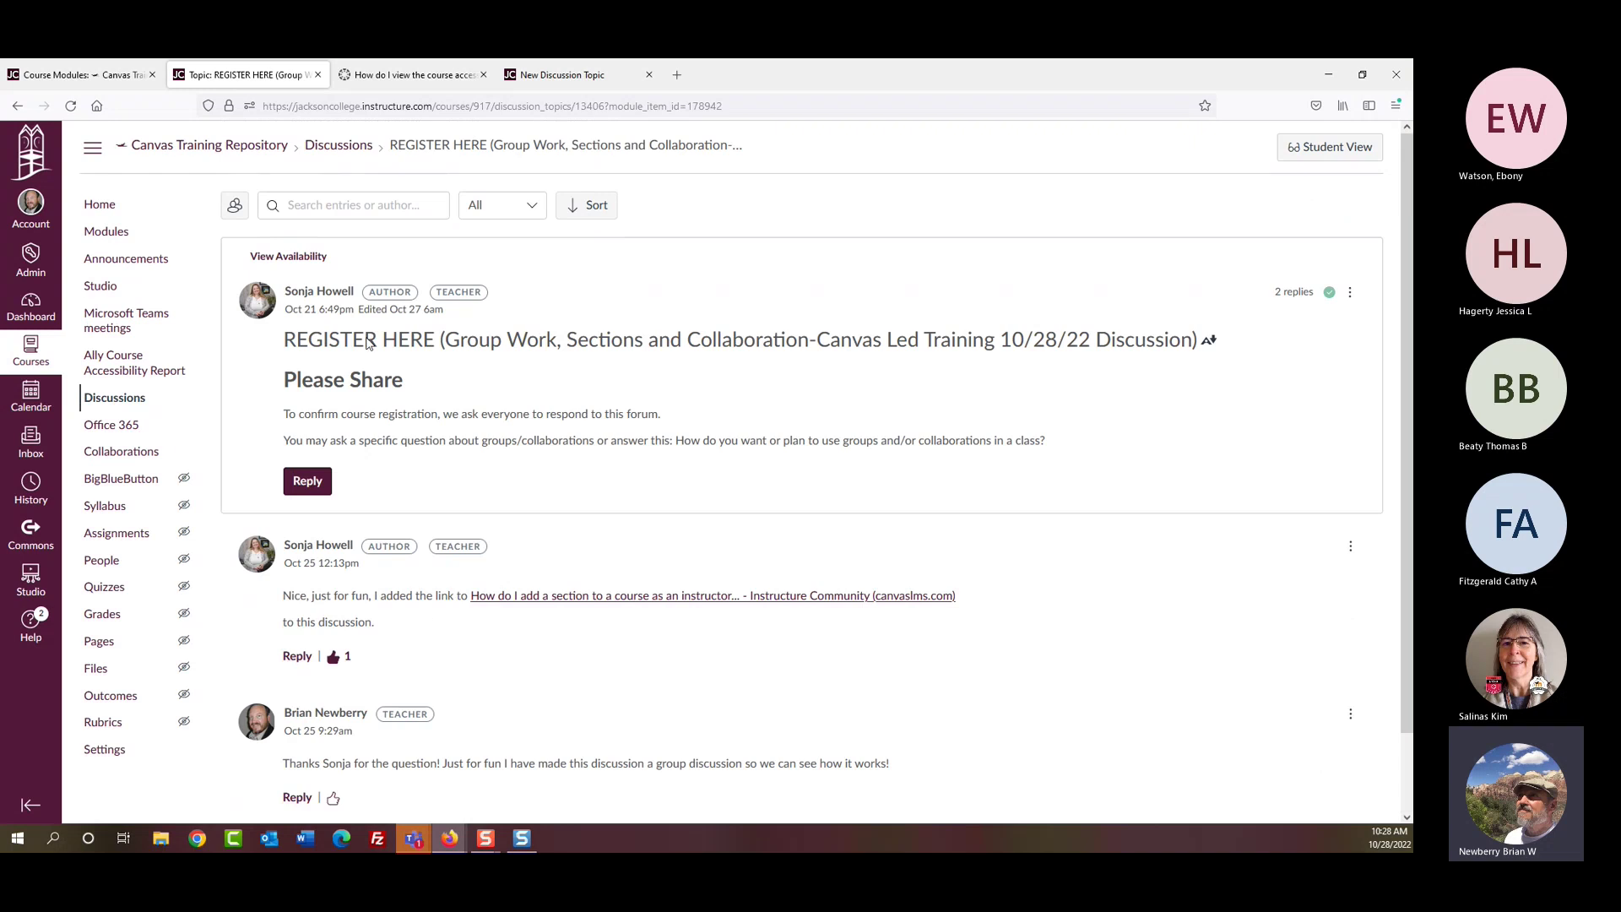
Step: View the Collaboration Groups October 2022 1 version of the discussion and read its replies
{"action": "left_click", "coordinate": [235, 206]}
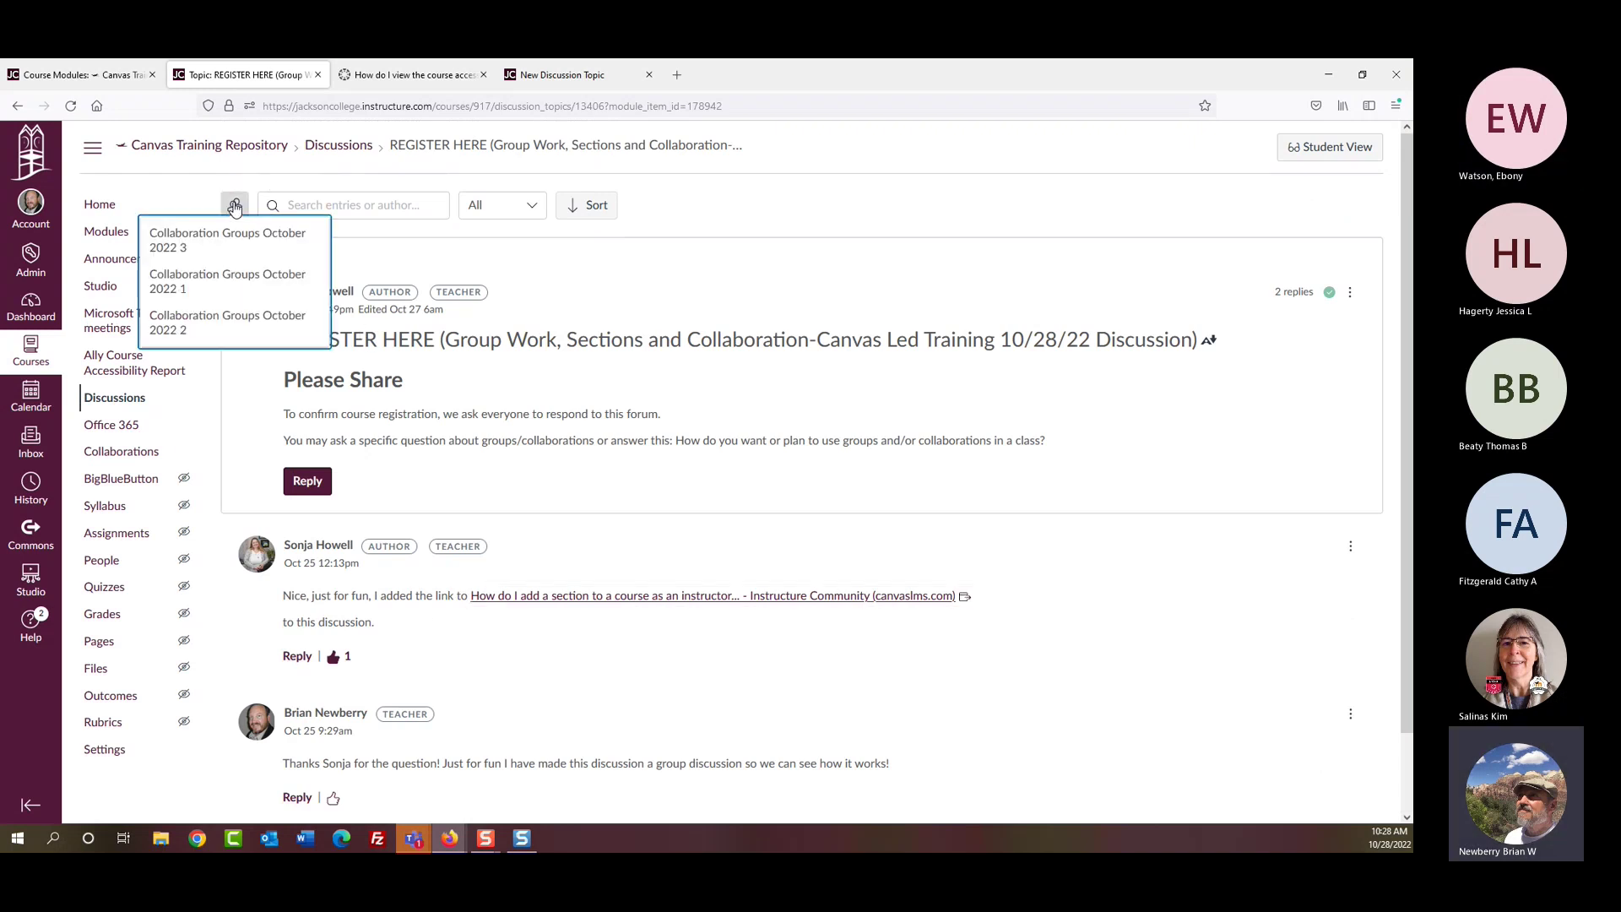
{"action": "left_click", "coordinate": [223, 292]}
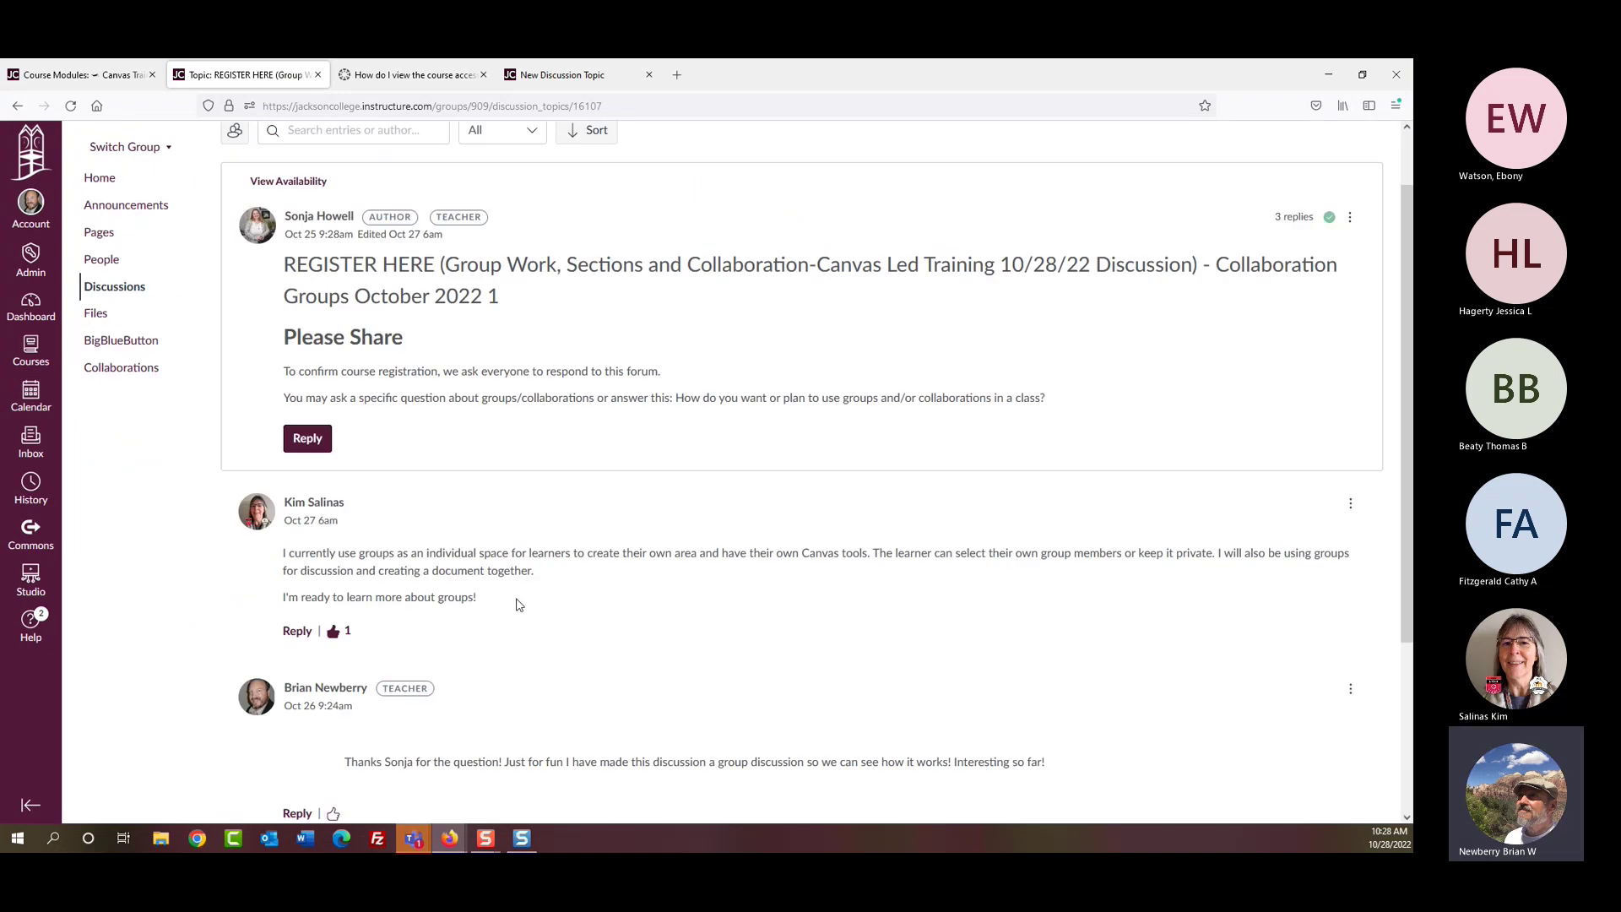
{"action": "scroll", "coordinate": [520, 605], "scroll_direction": "down", "scroll_amount": 3}
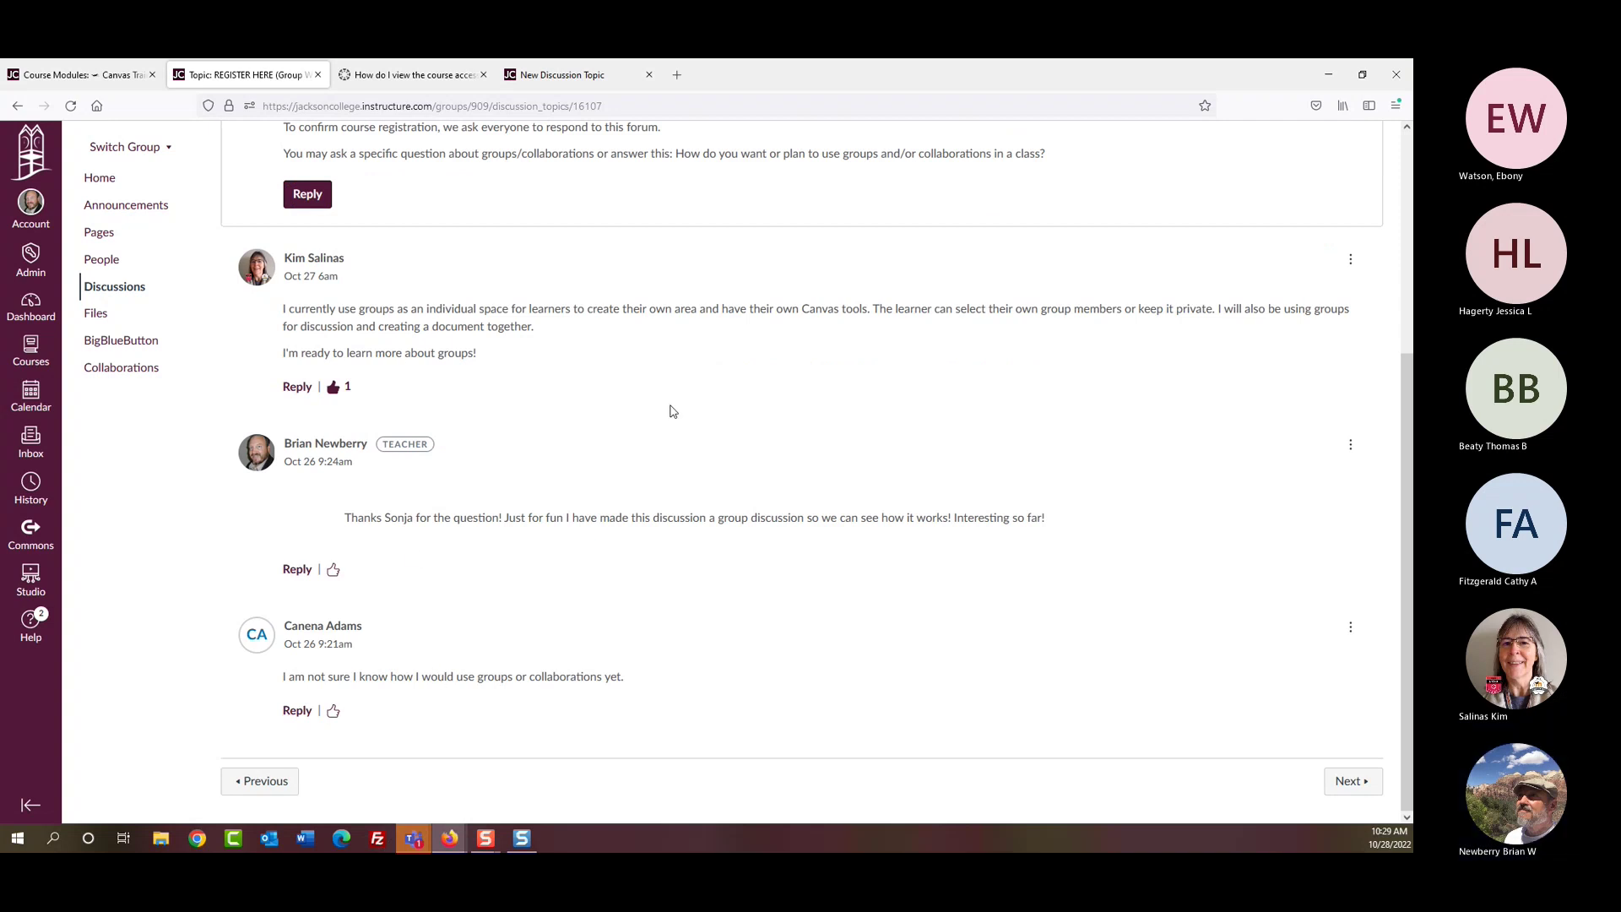
{"action": "scroll", "coordinate": [673, 412], "scroll_direction": "up", "scroll_amount": 1}
{"action": "scroll", "coordinate": [674, 411], "scroll_direction": "up", "scroll_amount": 3}
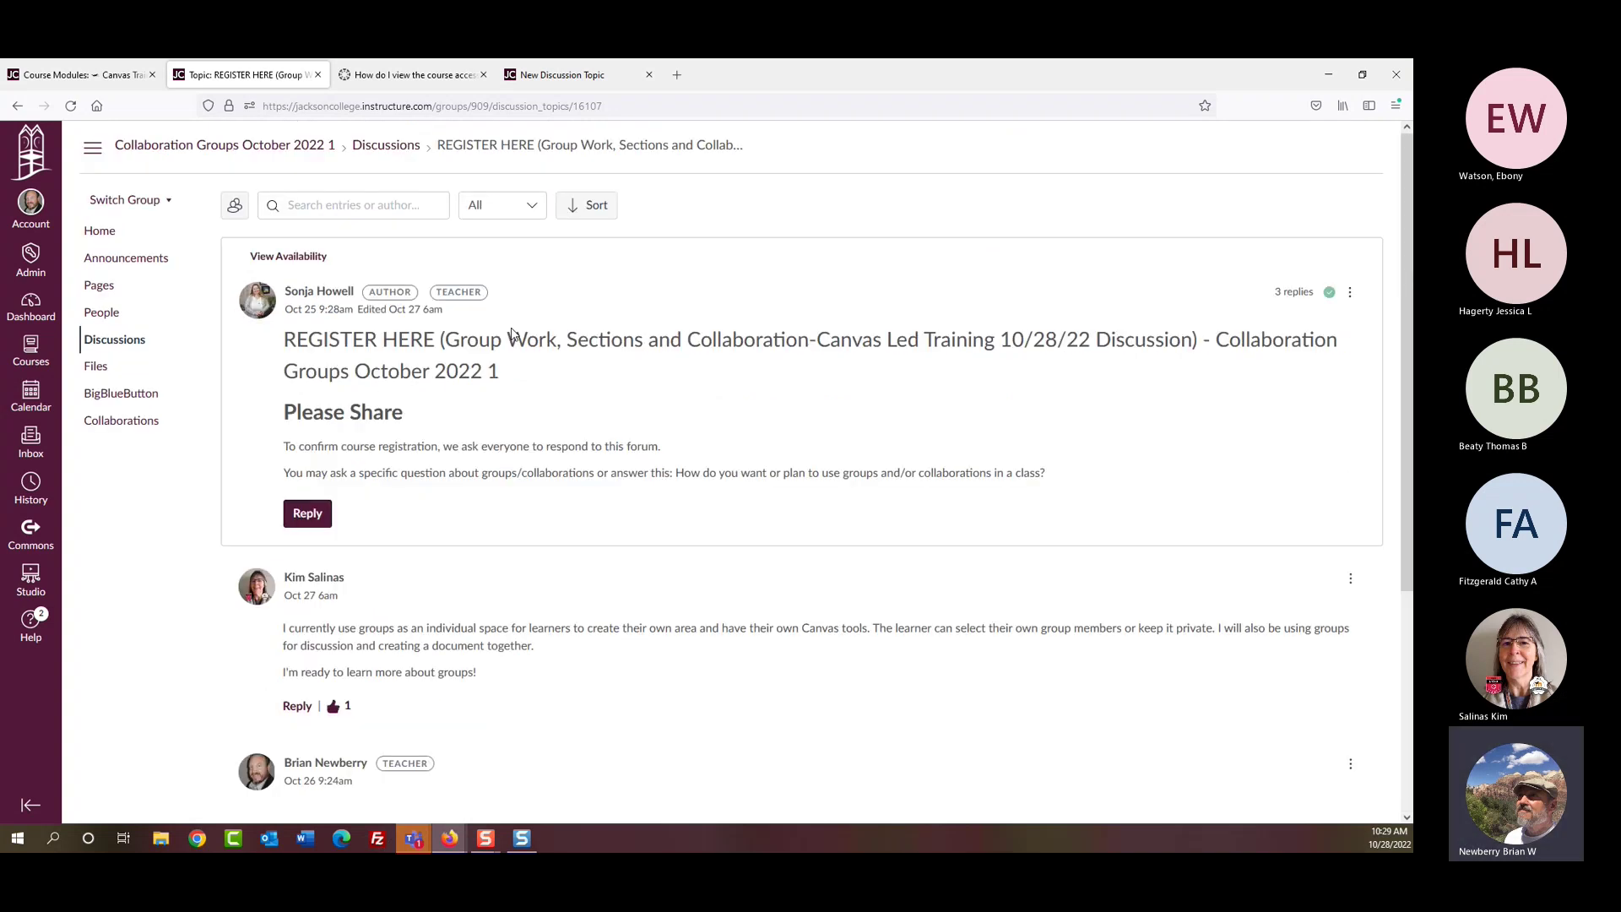
Step: View the discussion as it appears for Collaboration Groups October 2022 2 and 3, and read both groups' replies
{"action": "left_click", "coordinate": [235, 206]}
{"action": "left_click", "coordinate": [228, 322]}
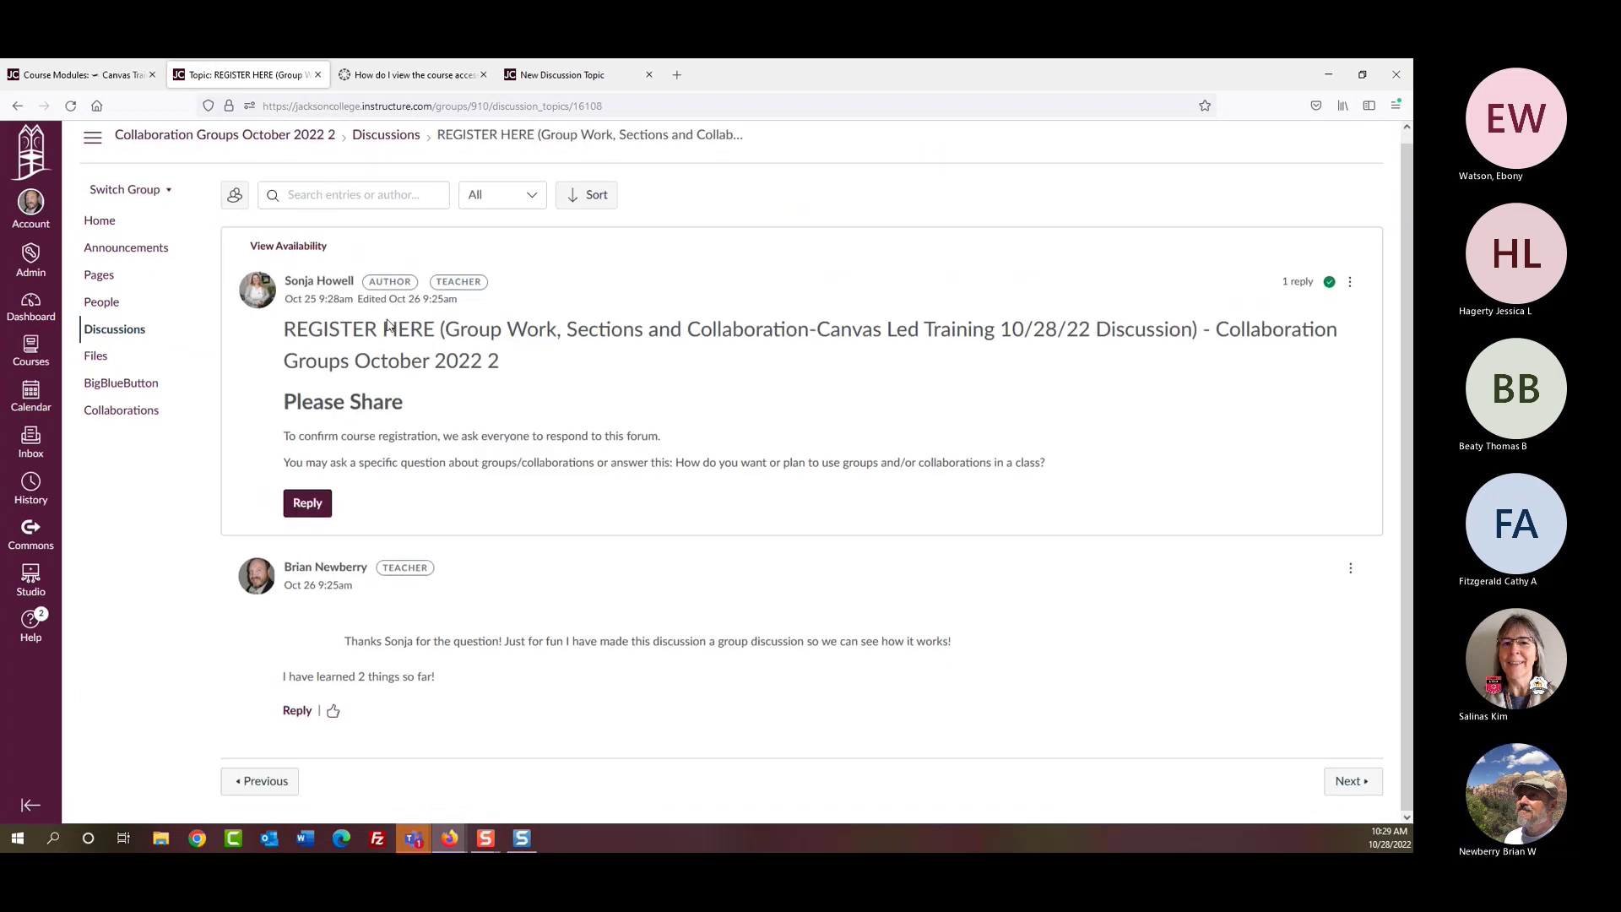
{"action": "left_click", "coordinate": [234, 206]}
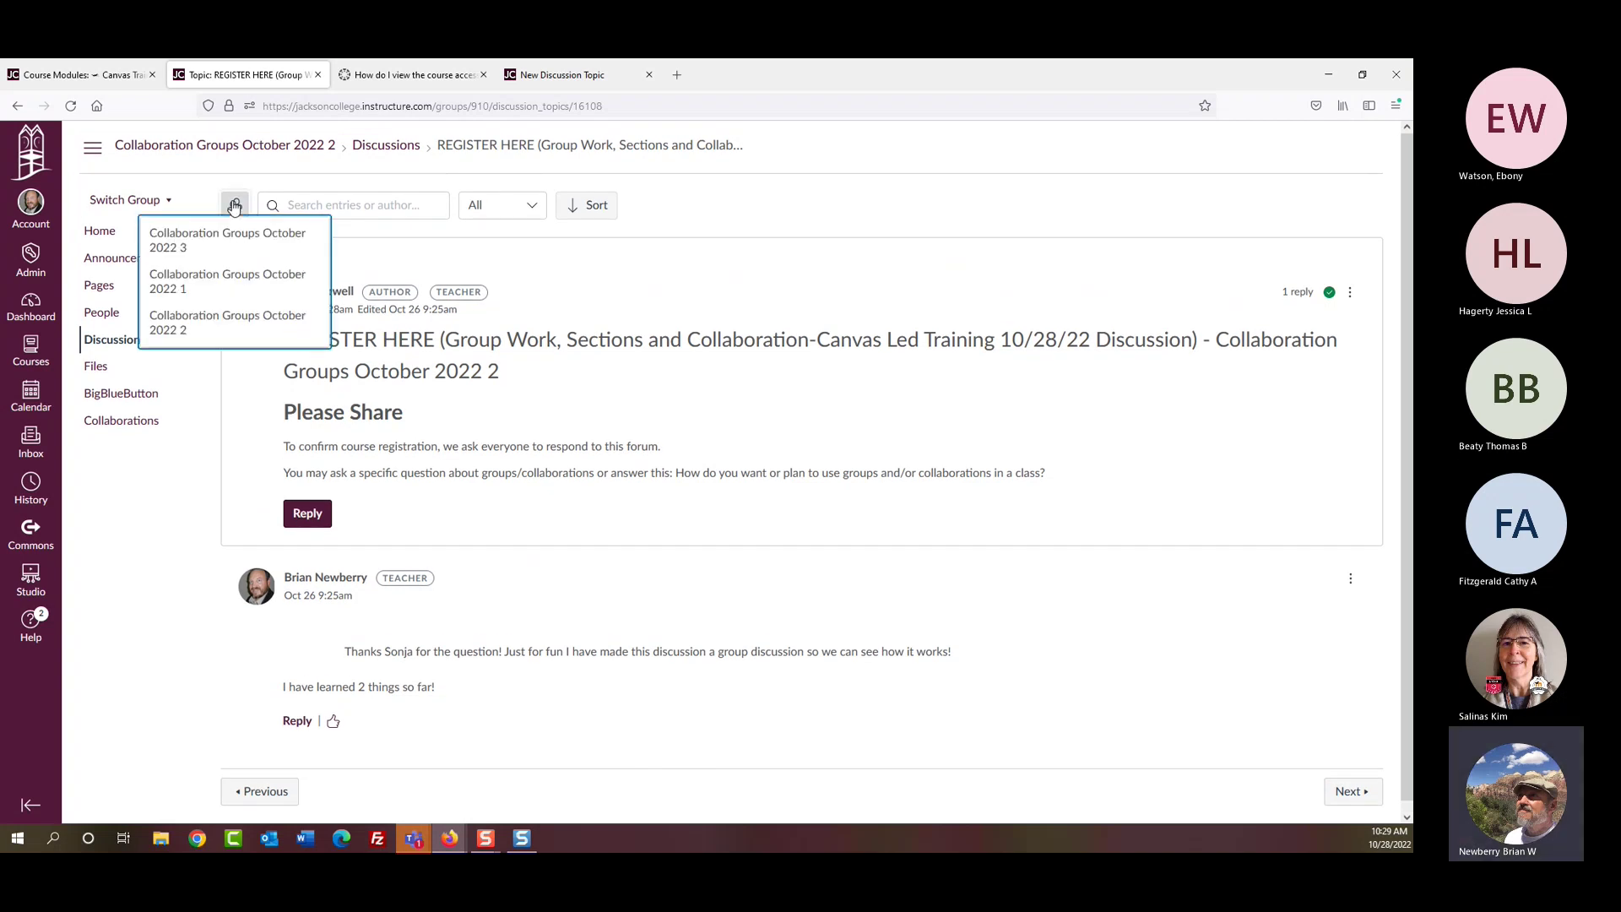
{"action": "left_click", "coordinate": [230, 244]}
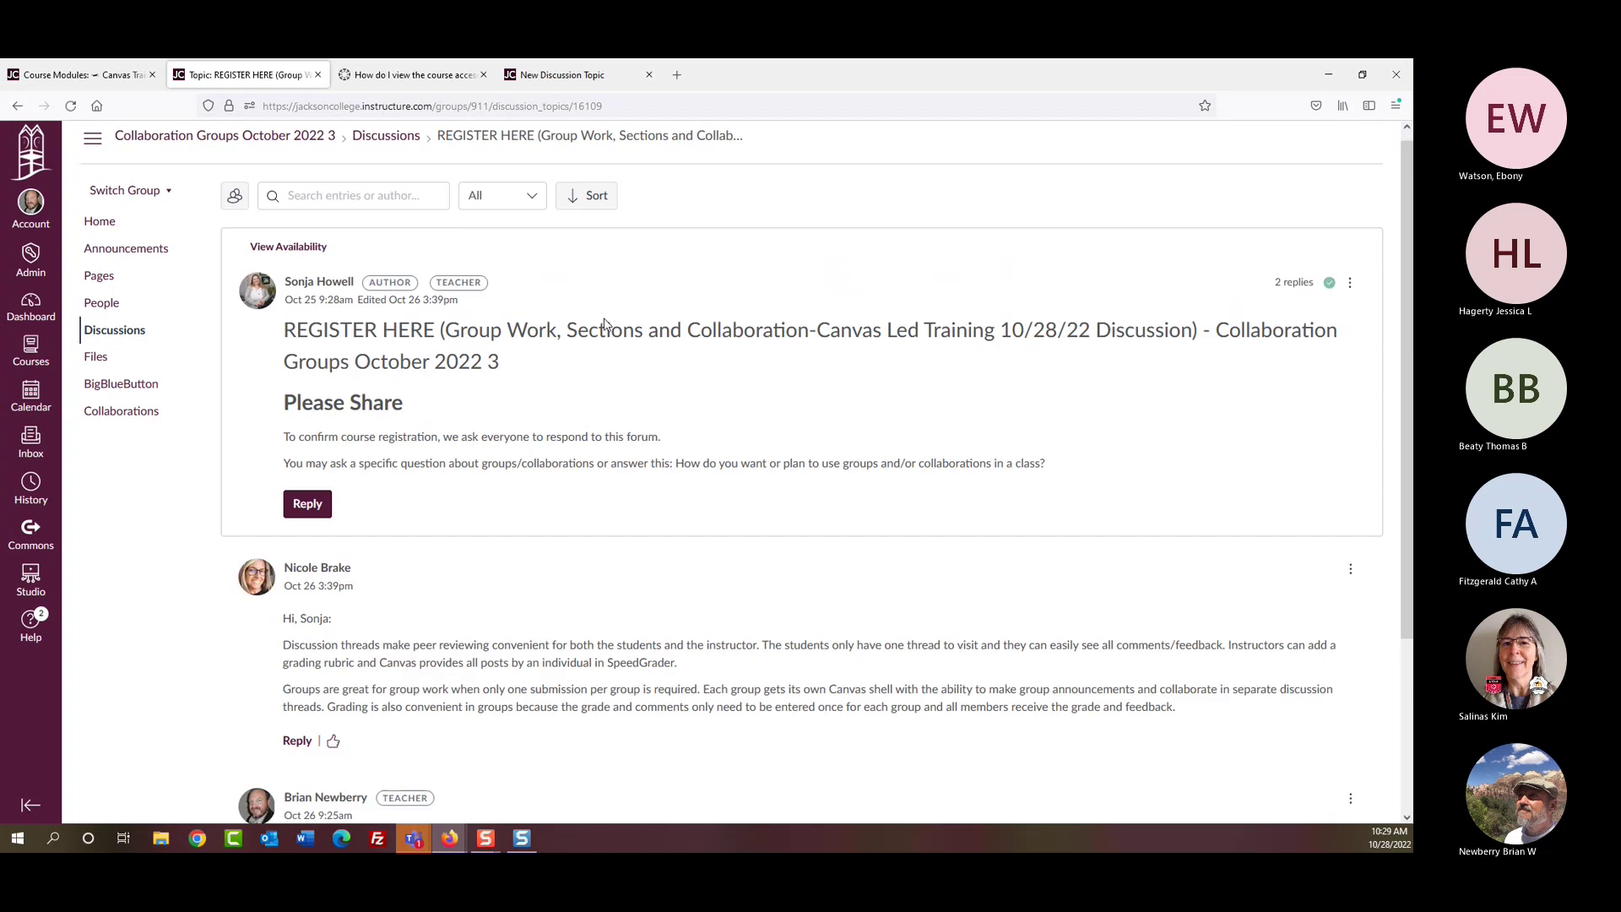
{"action": "scroll", "coordinate": [604, 324], "scroll_direction": "down", "scroll_amount": 5}
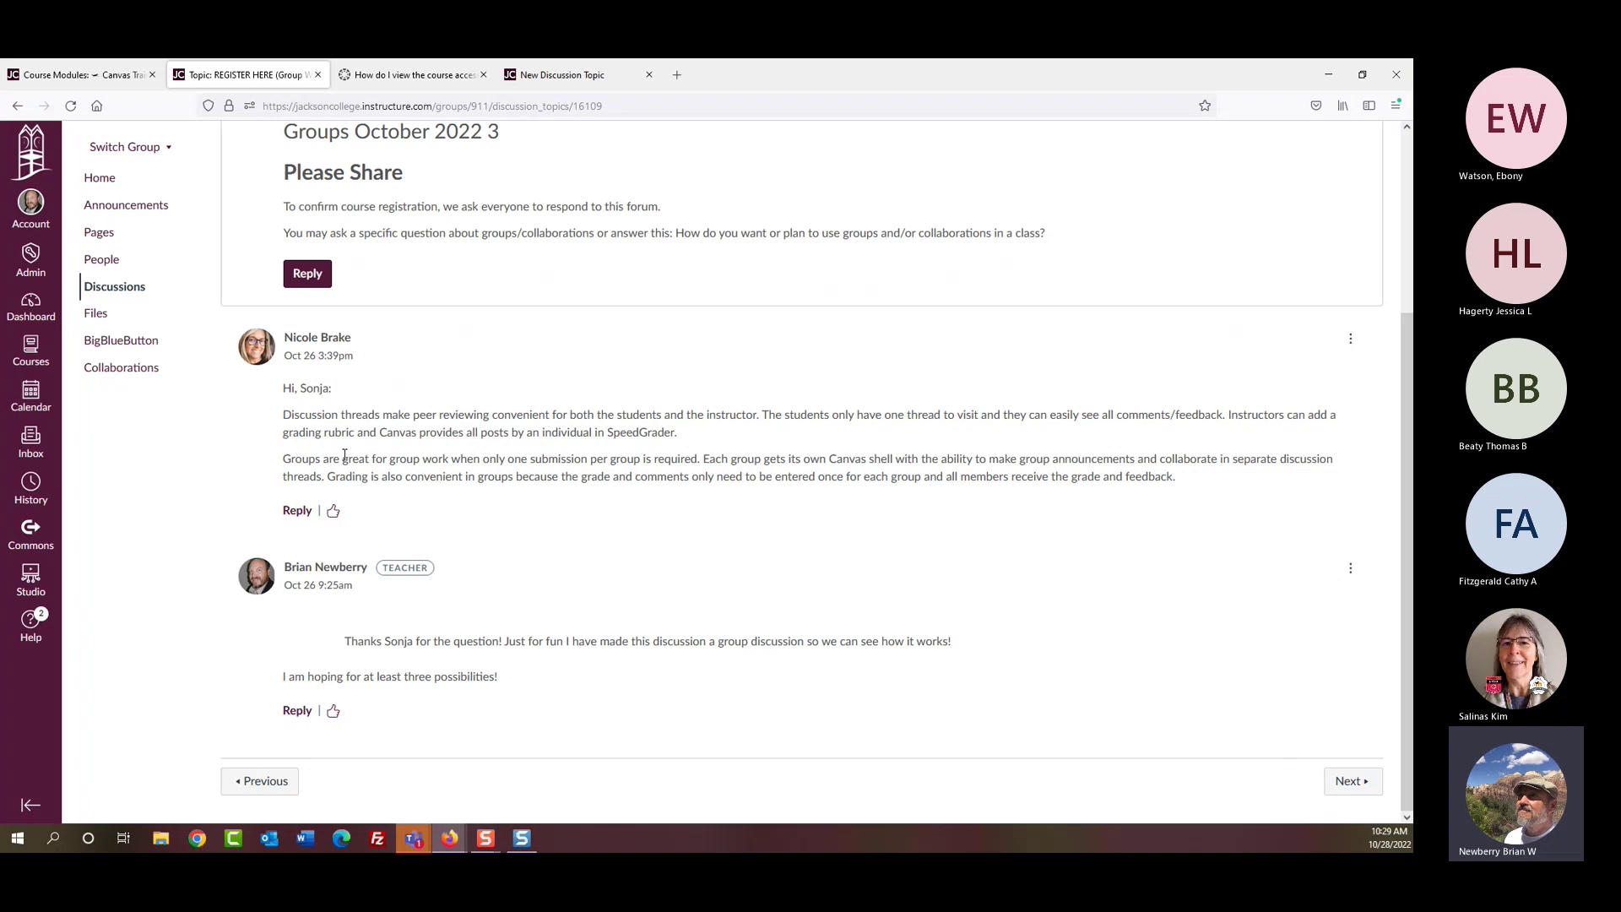
{"action": "scroll", "coordinate": [344, 456], "scroll_direction": "up", "scroll_amount": 3}
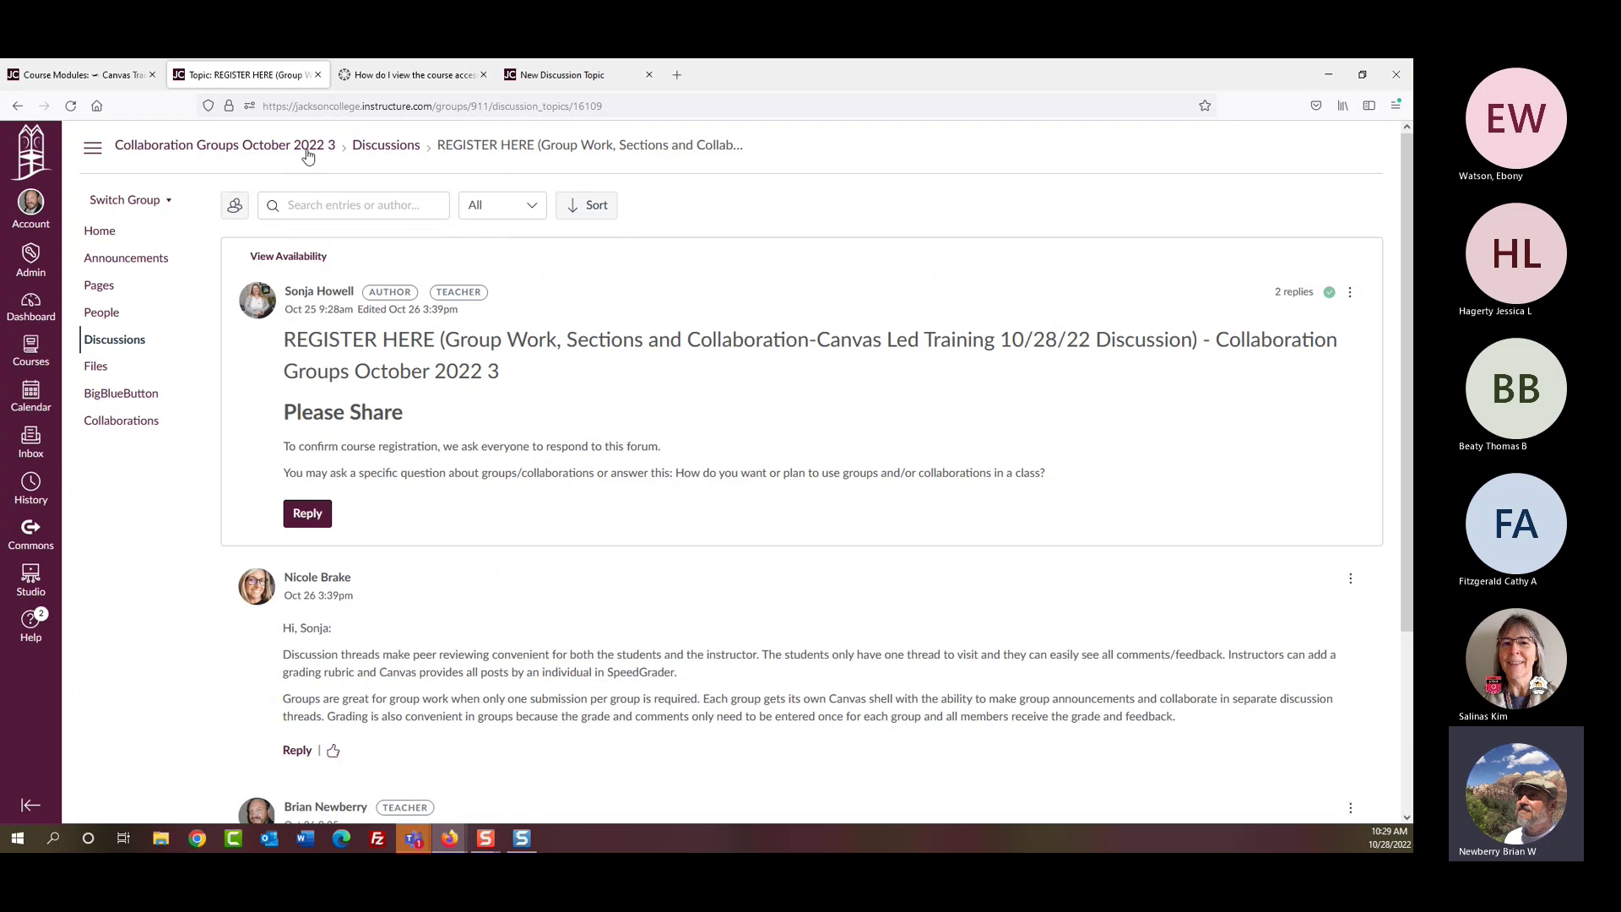
{"action": "left_click", "coordinate": [462, 148]}
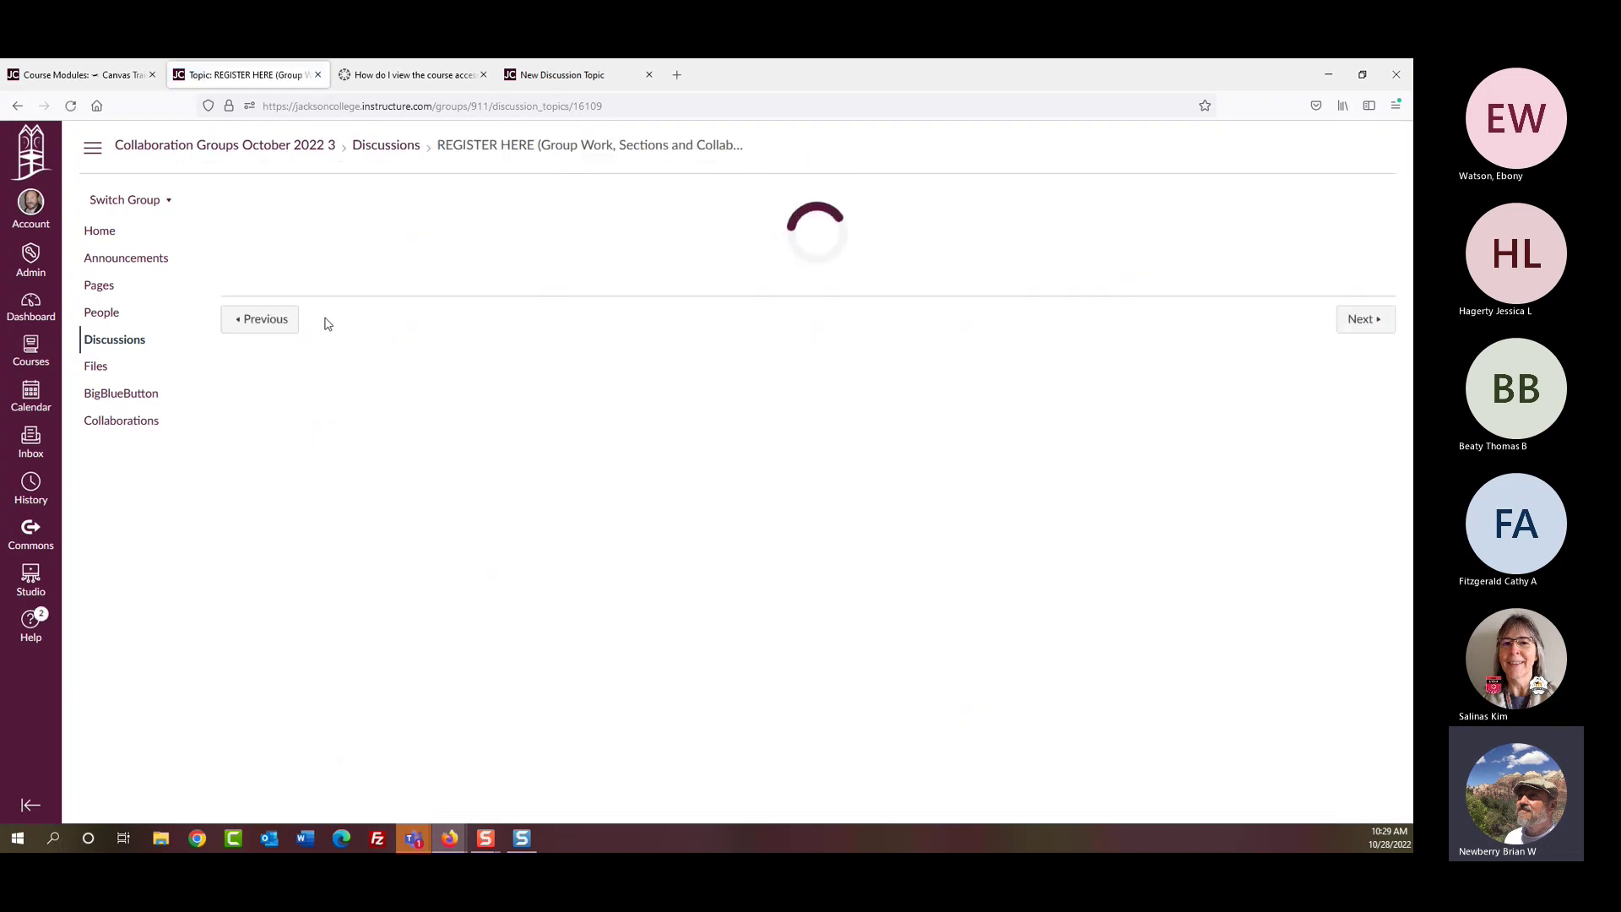
{"action": "scroll", "coordinate": [317, 589], "scroll_direction": "down", "scroll_amount": 3}
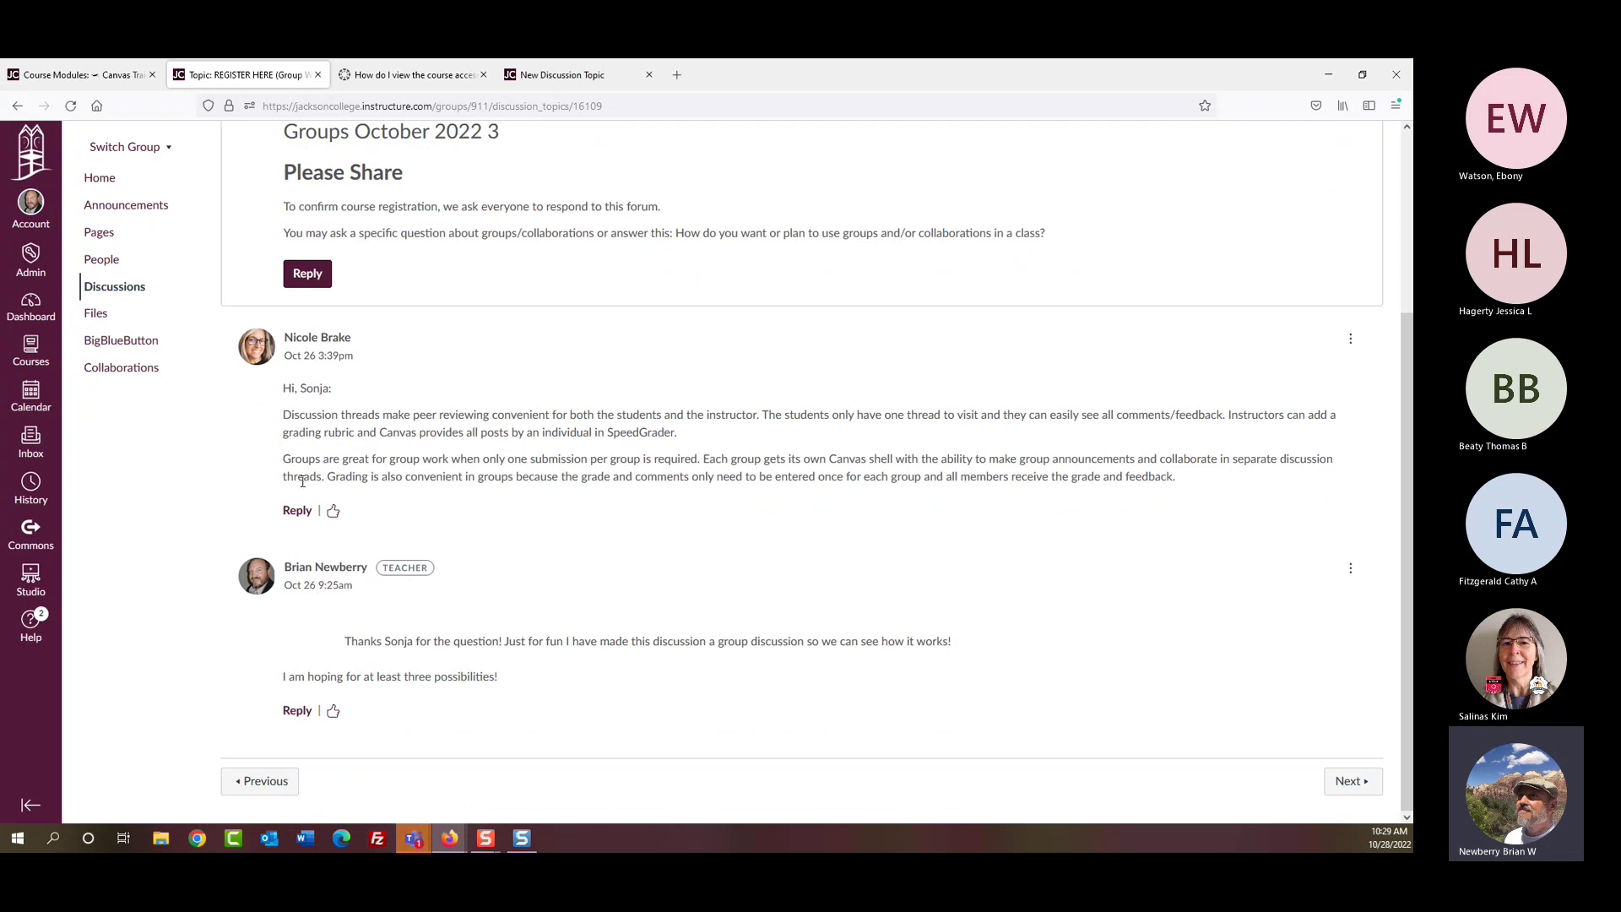
{"action": "scroll", "coordinate": [303, 482], "scroll_direction": "up", "scroll_amount": 3}
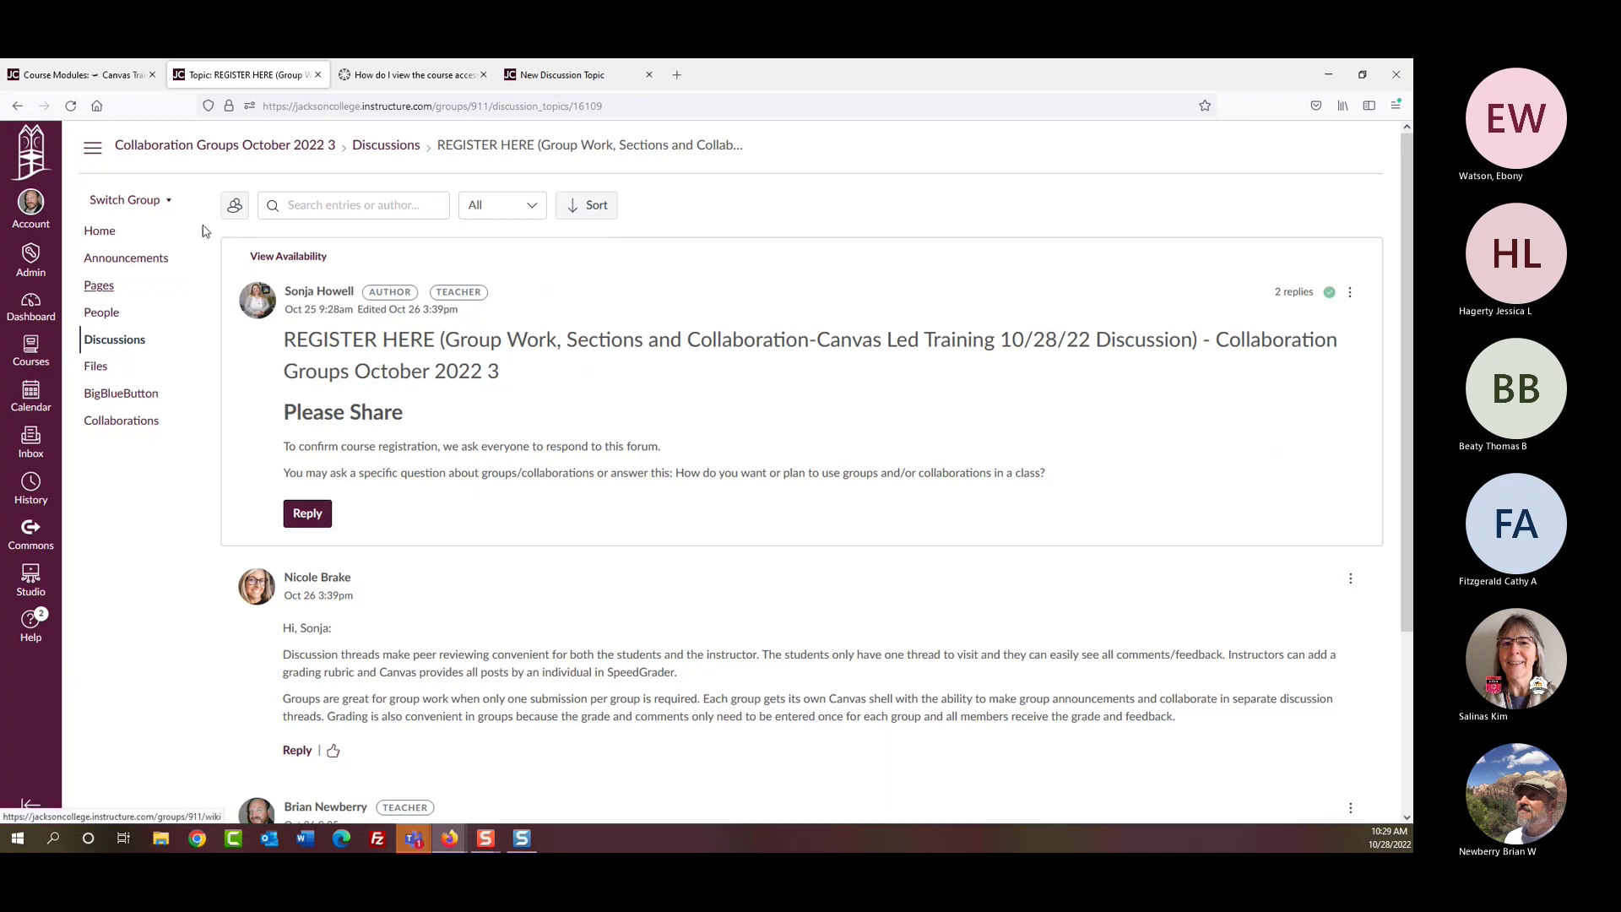
Step: Leave the group discussion for the Canvas Training Repository's homepage, and open Empty Course 2 from the dashboard
{"action": "left_click", "coordinate": [89, 231]}
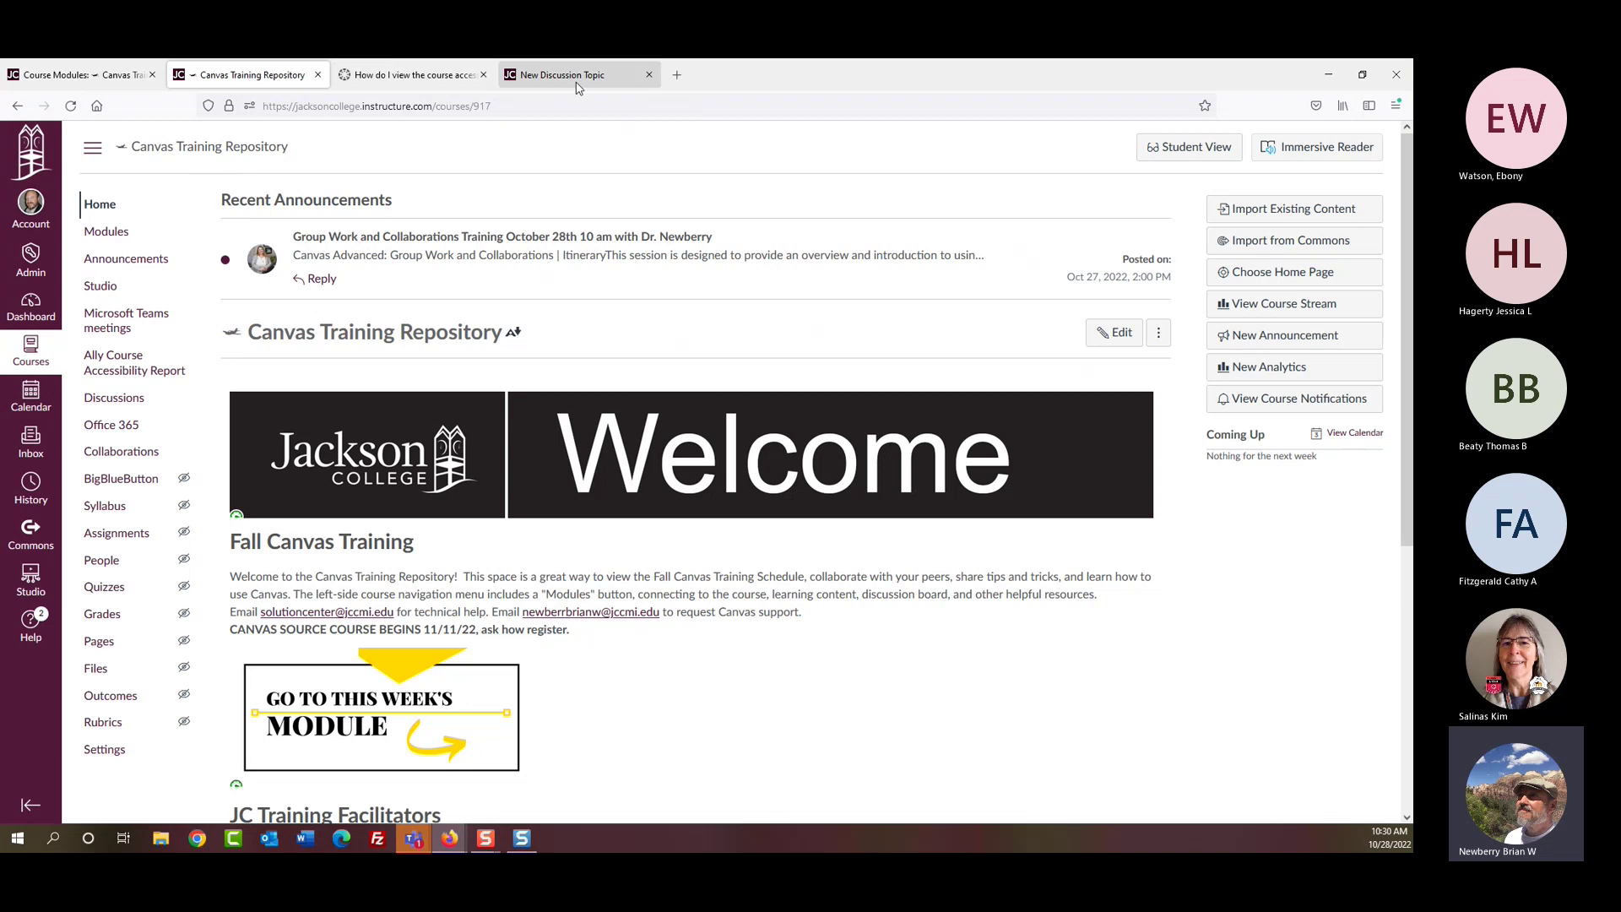
{"action": "left_click", "coordinate": [30, 306]}
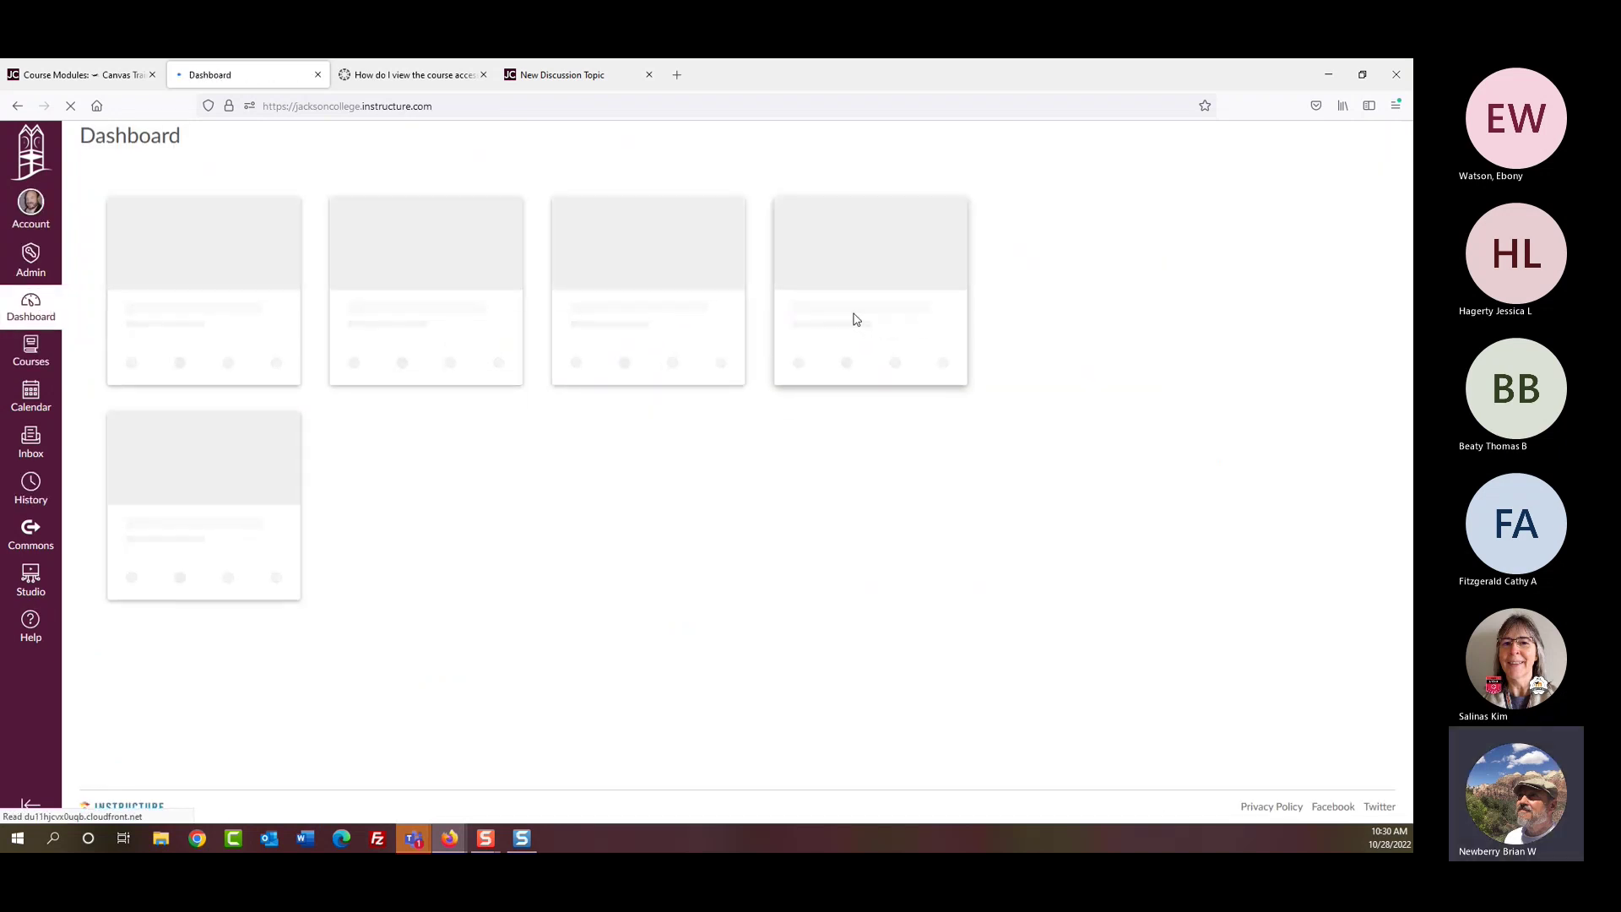
{"action": "left_click", "coordinate": [791, 361]}
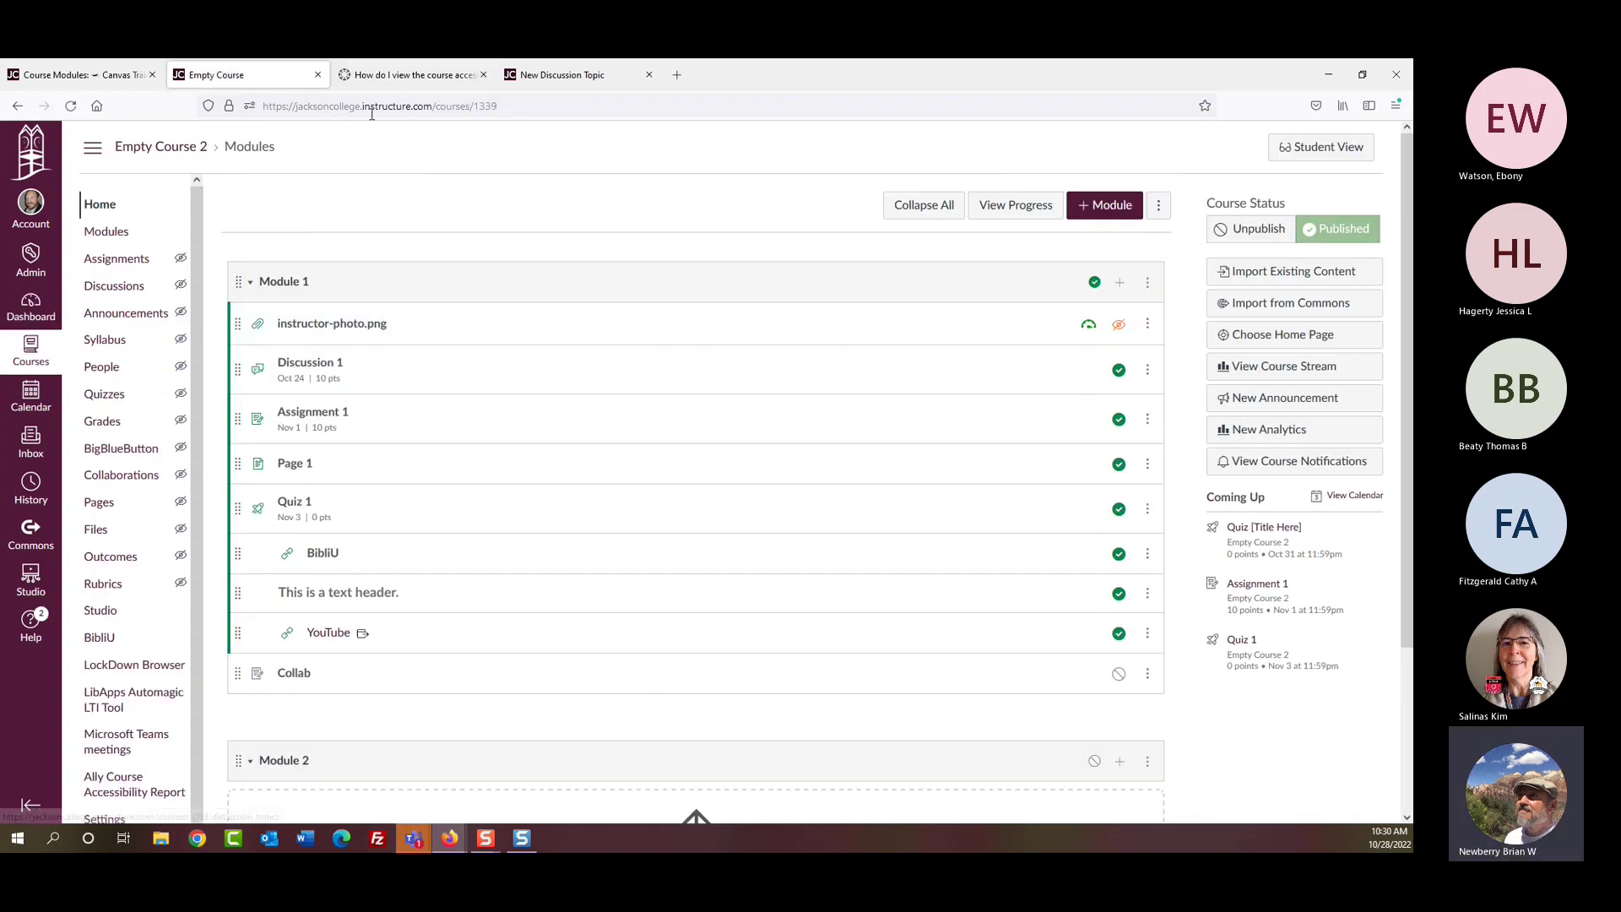
Step: Open the Collaboration assignment from the Canvas Training Repository's Group Work, sections and Collaboration module for editing
{"action": "left_click", "coordinate": [76, 78]}
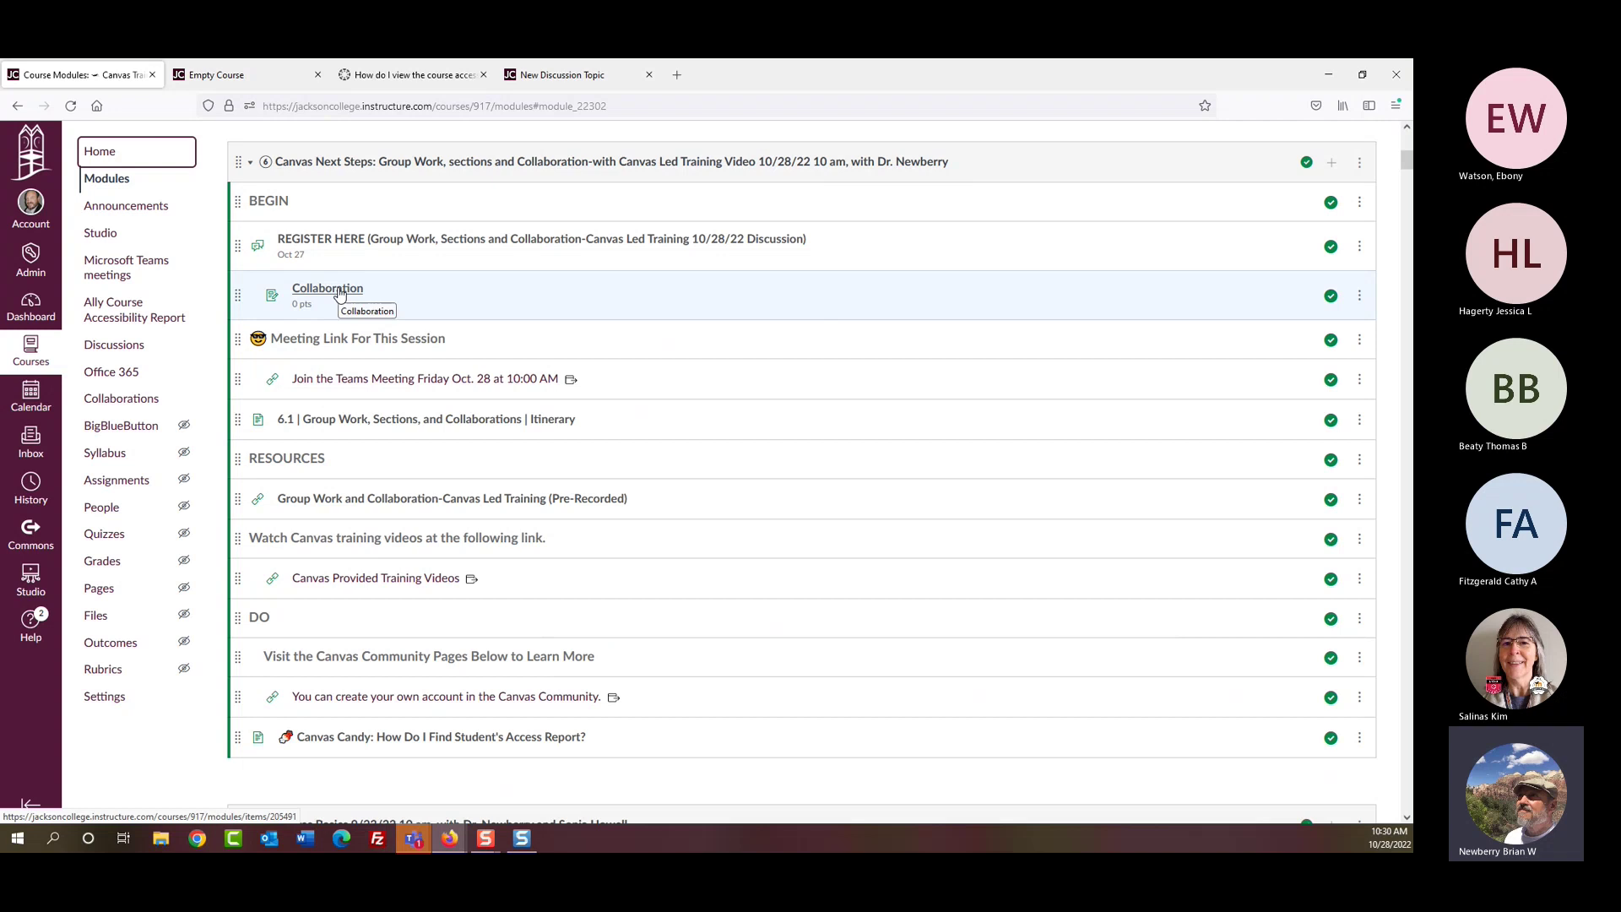
{"action": "left_click", "coordinate": [1360, 298]}
{"action": "left_click", "coordinate": [1330, 342]}
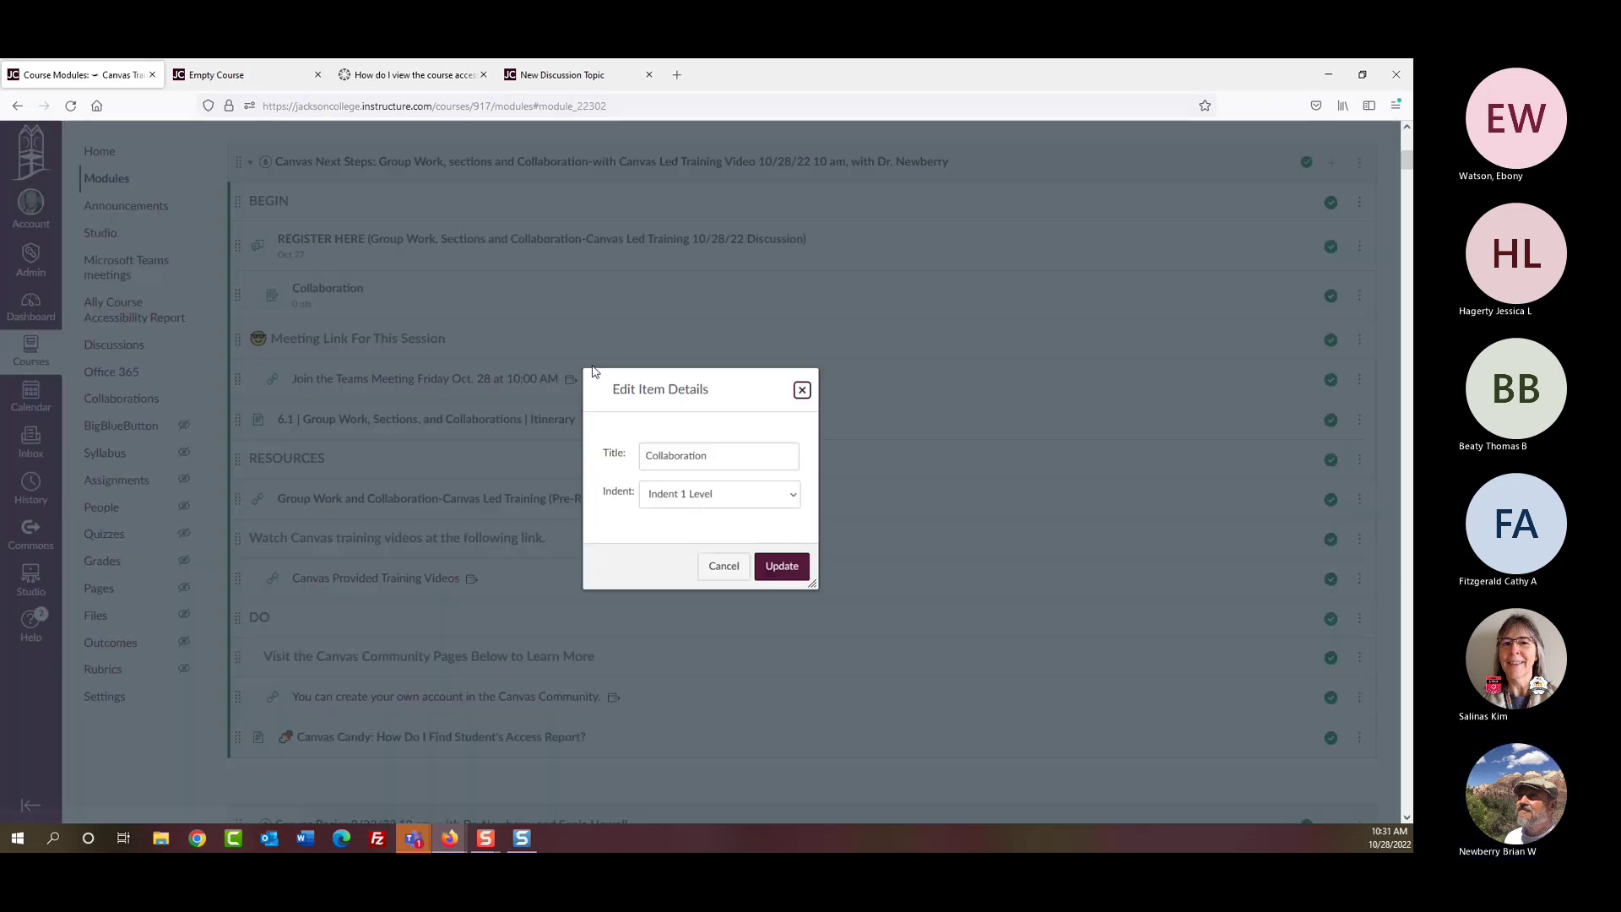
{"action": "left_click", "coordinate": [781, 566]}
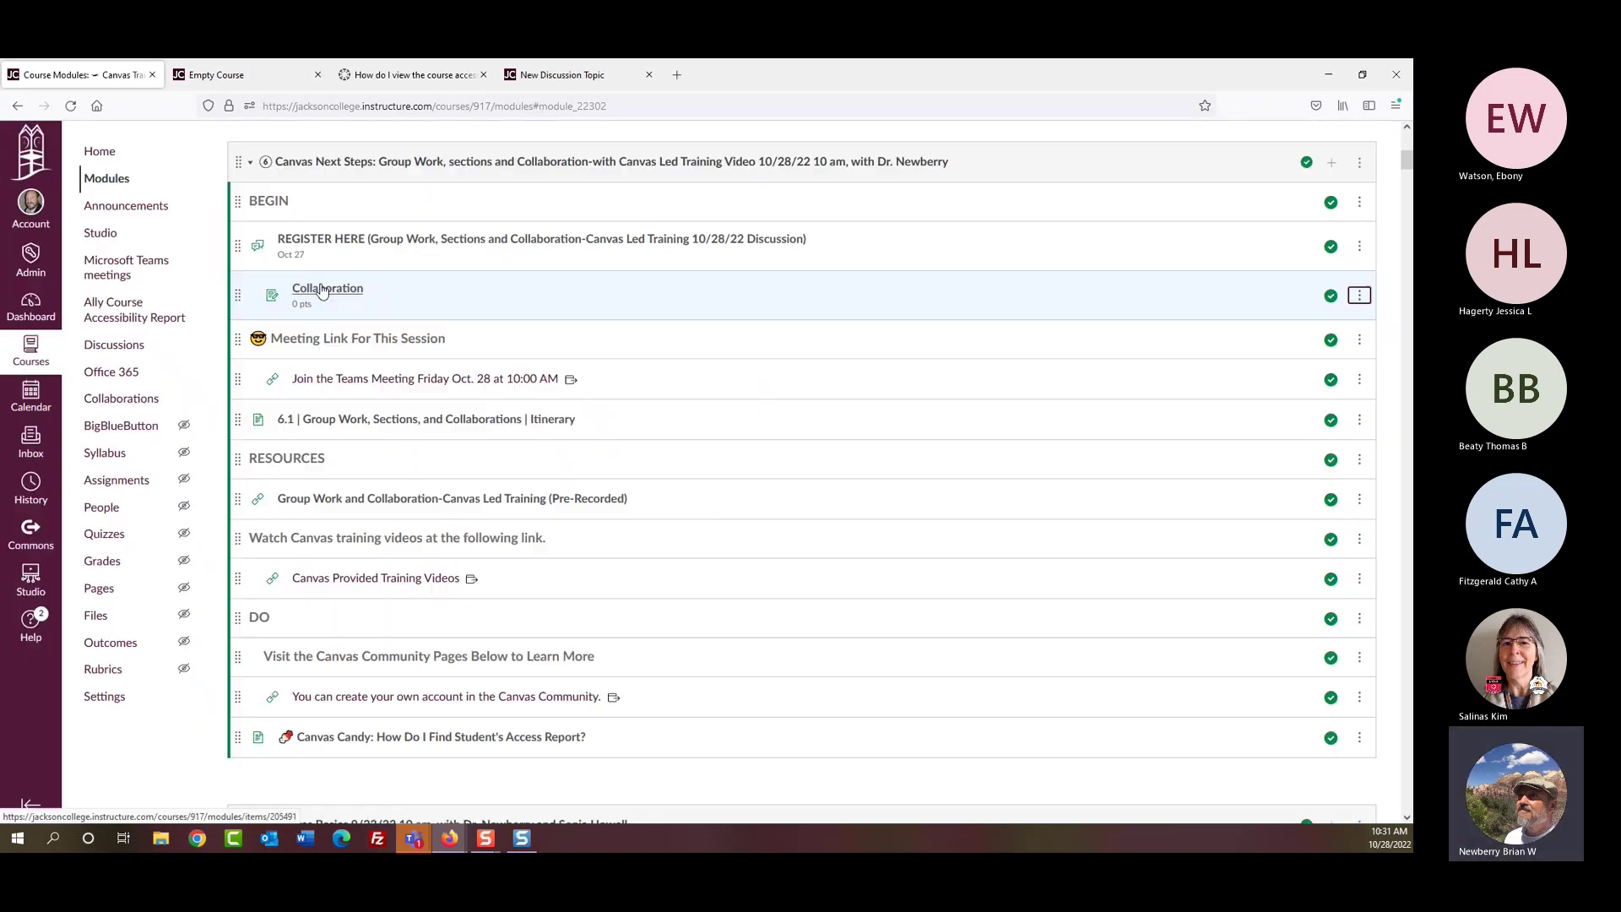
{"action": "left_click", "coordinate": [322, 290]}
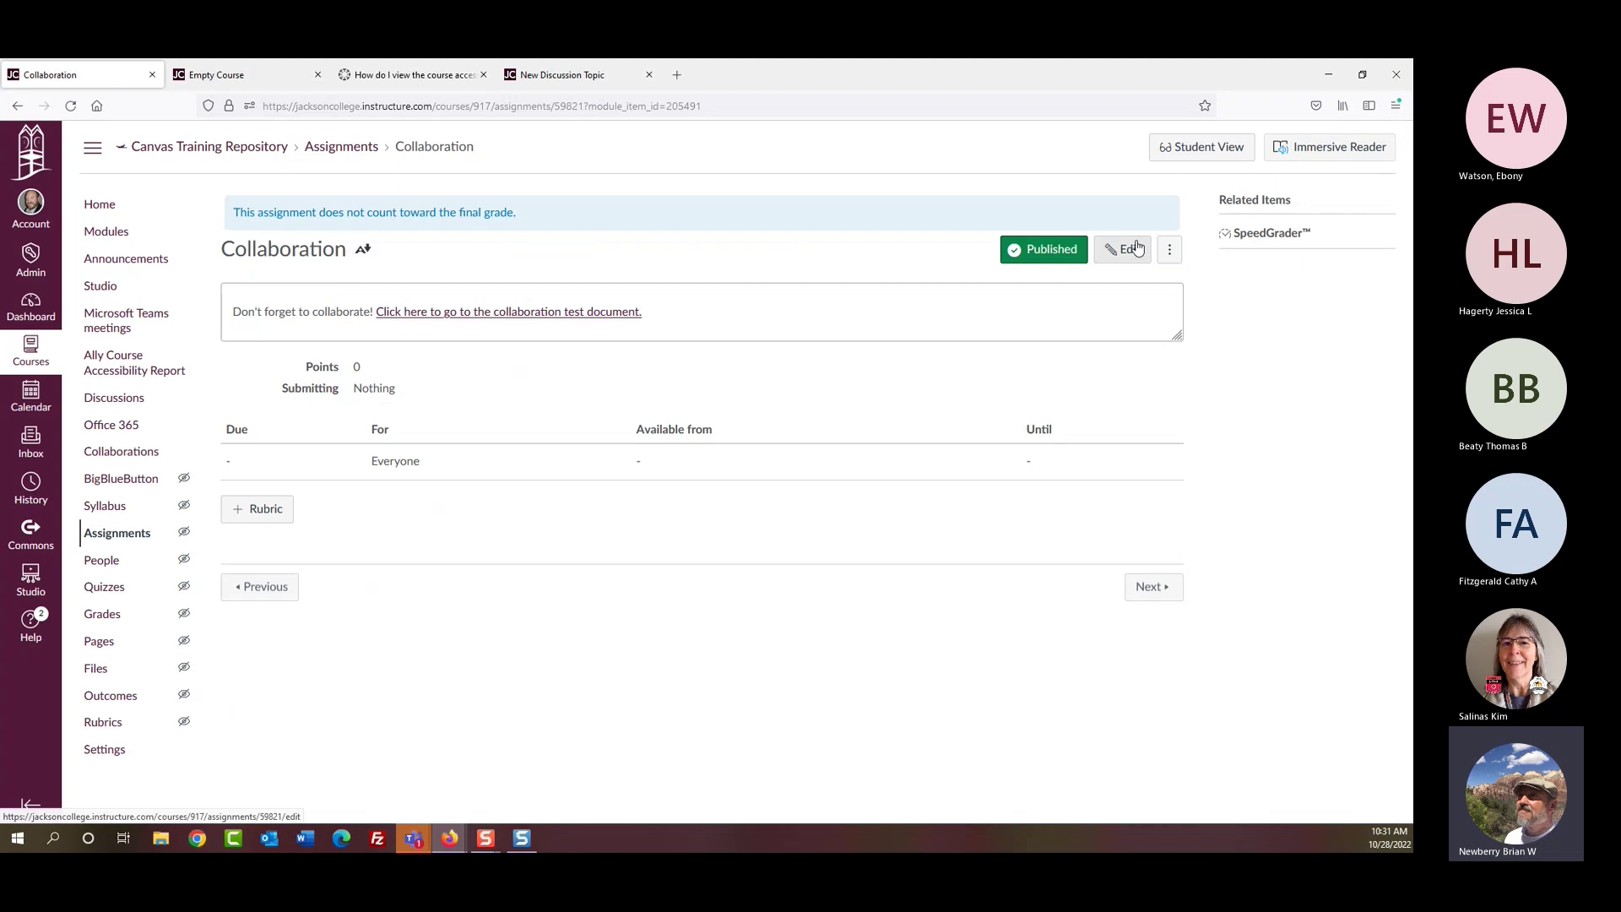
{"action": "left_click", "coordinate": [1126, 254]}
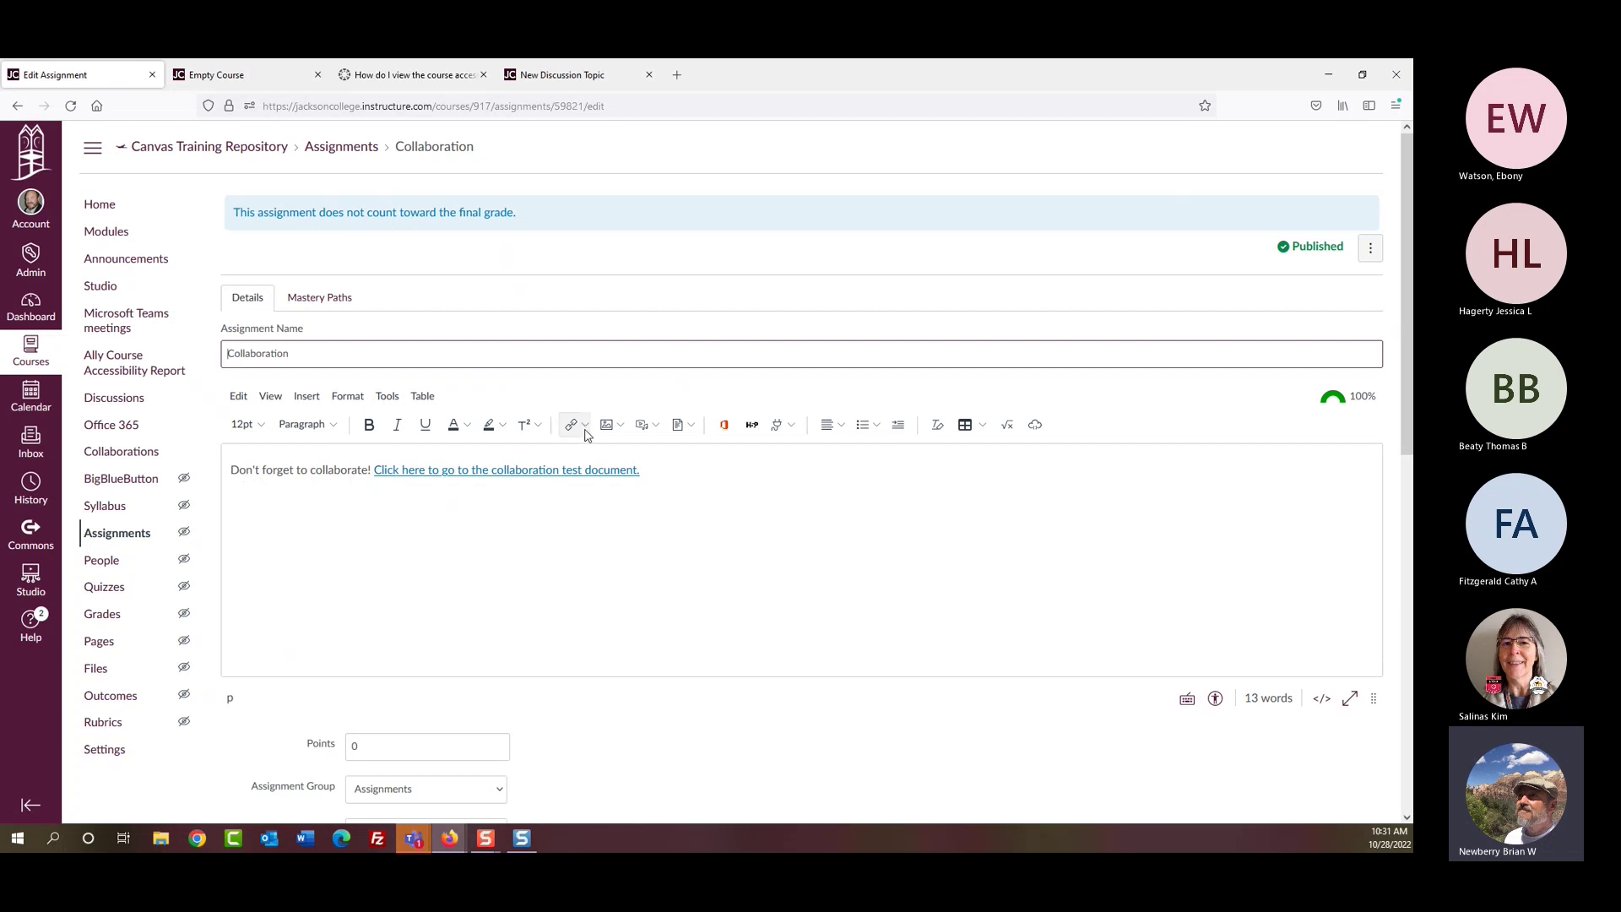
Step: Insert a course link to Collaborations, from the Course Navigation links, at the start of the assignment's description
{"action": "left_click", "coordinate": [584, 425]}
{"action": "left_click", "coordinate": [613, 488]}
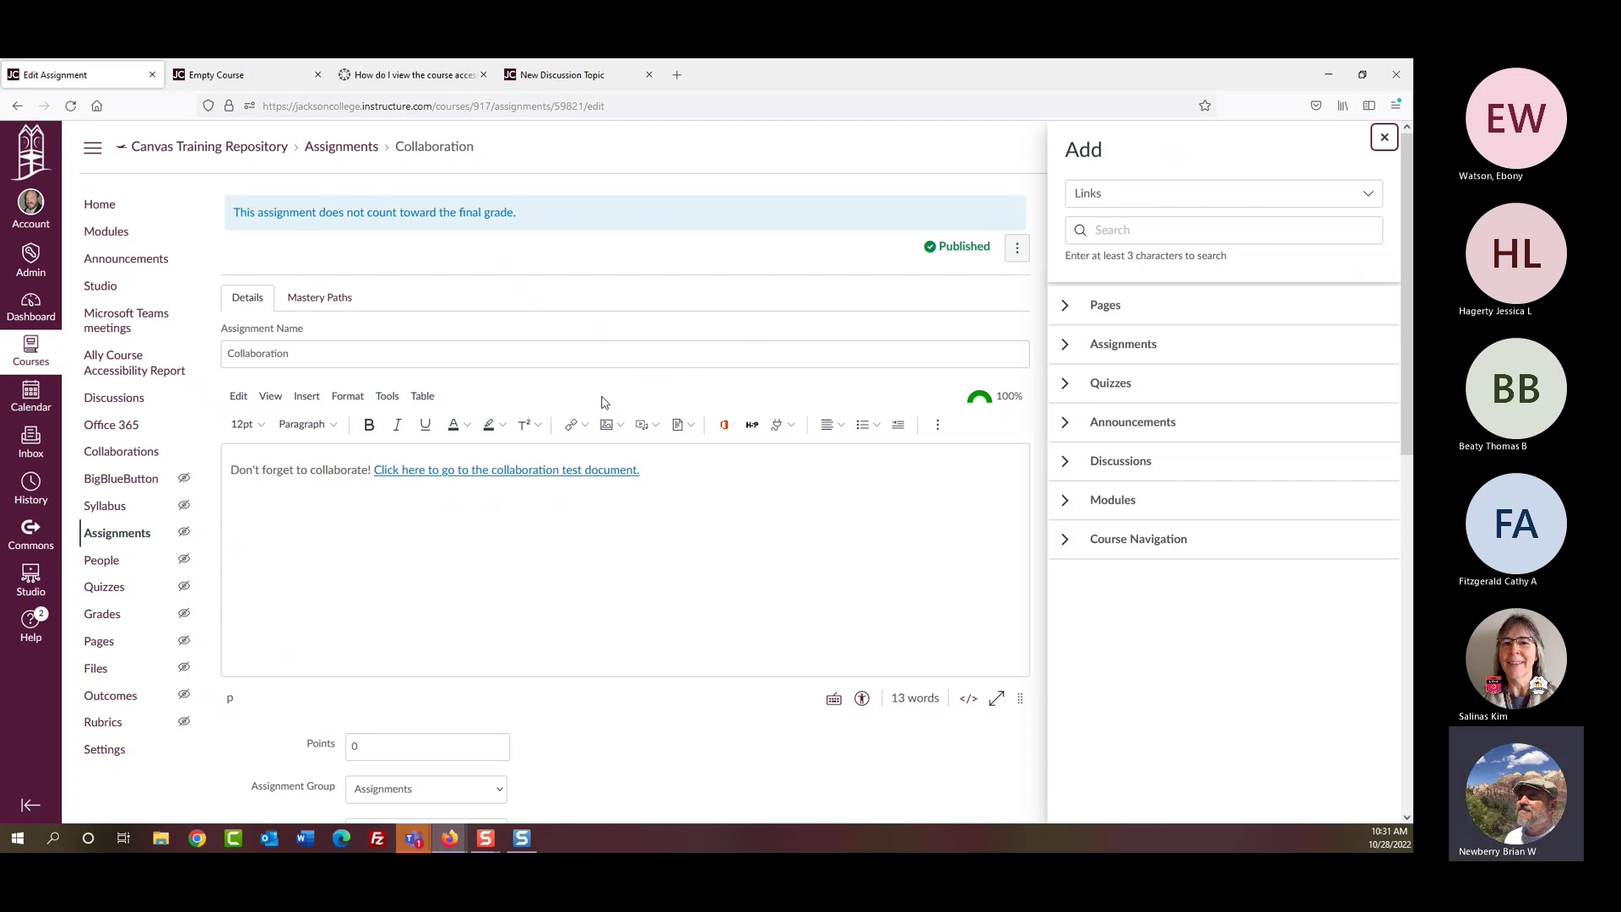
{"action": "left_click", "coordinate": [584, 425]}
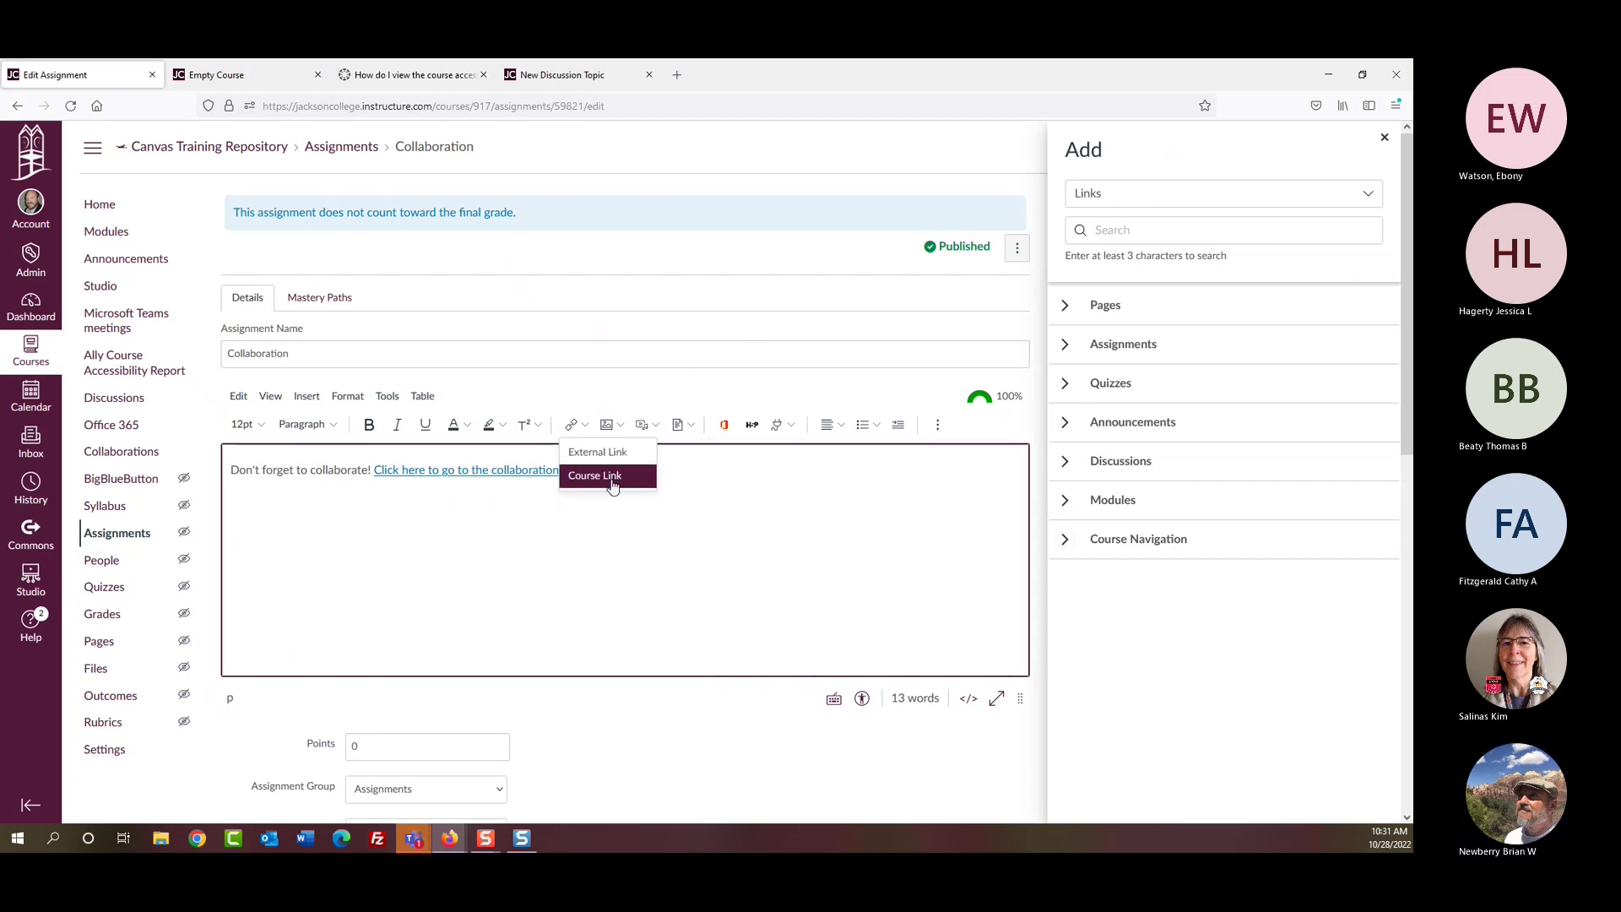
{"action": "left_click", "coordinate": [602, 476]}
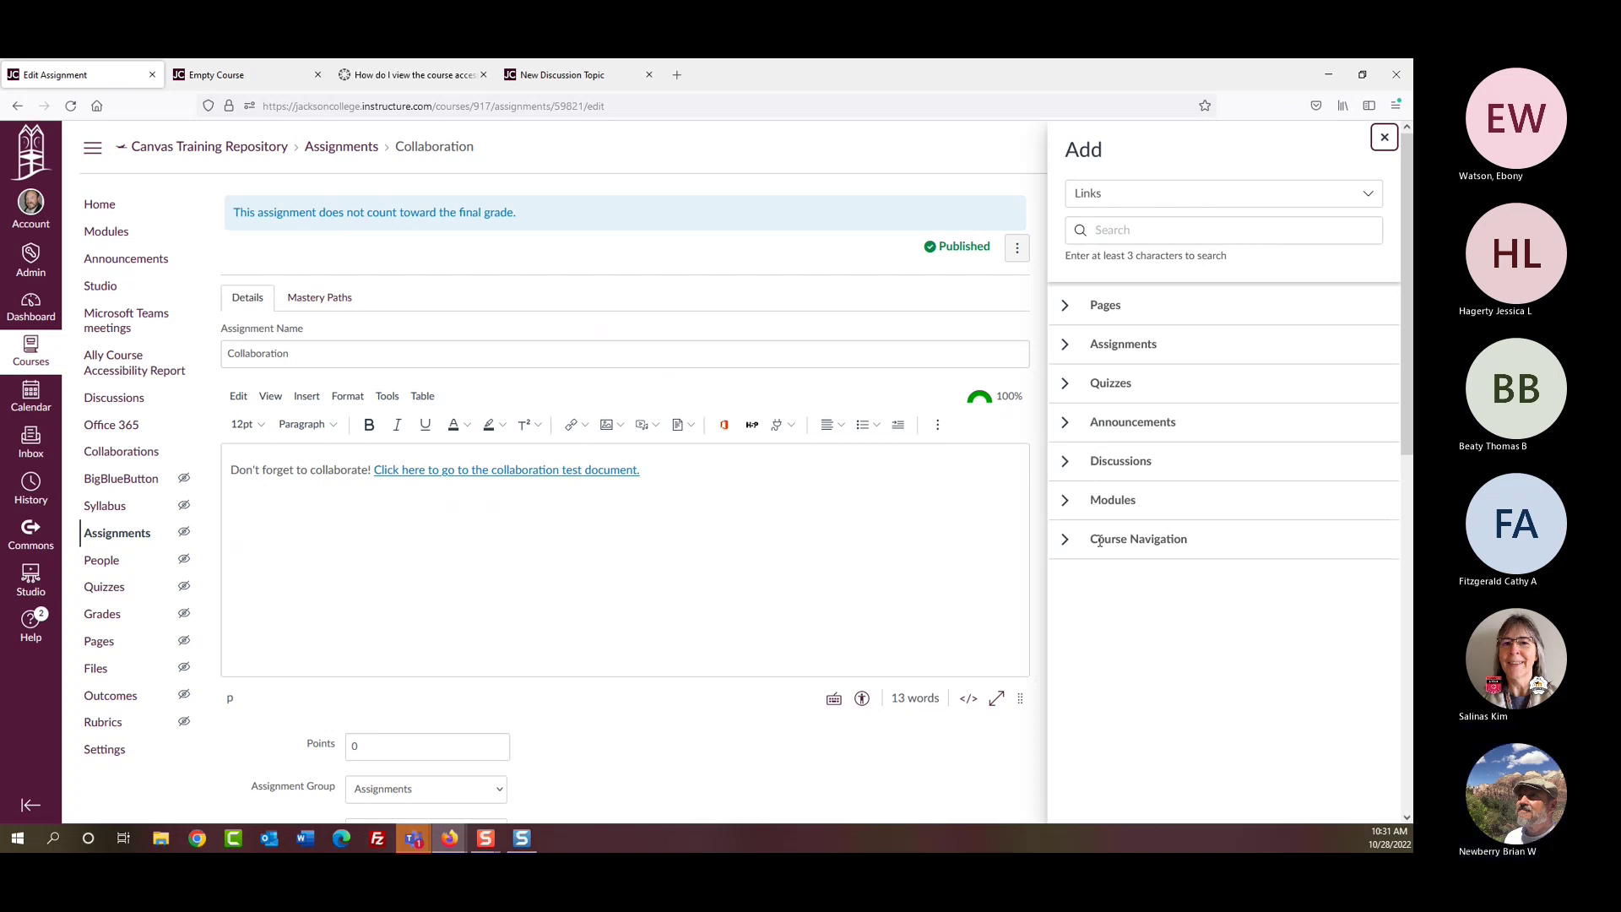
{"action": "left_click", "coordinate": [1065, 541]}
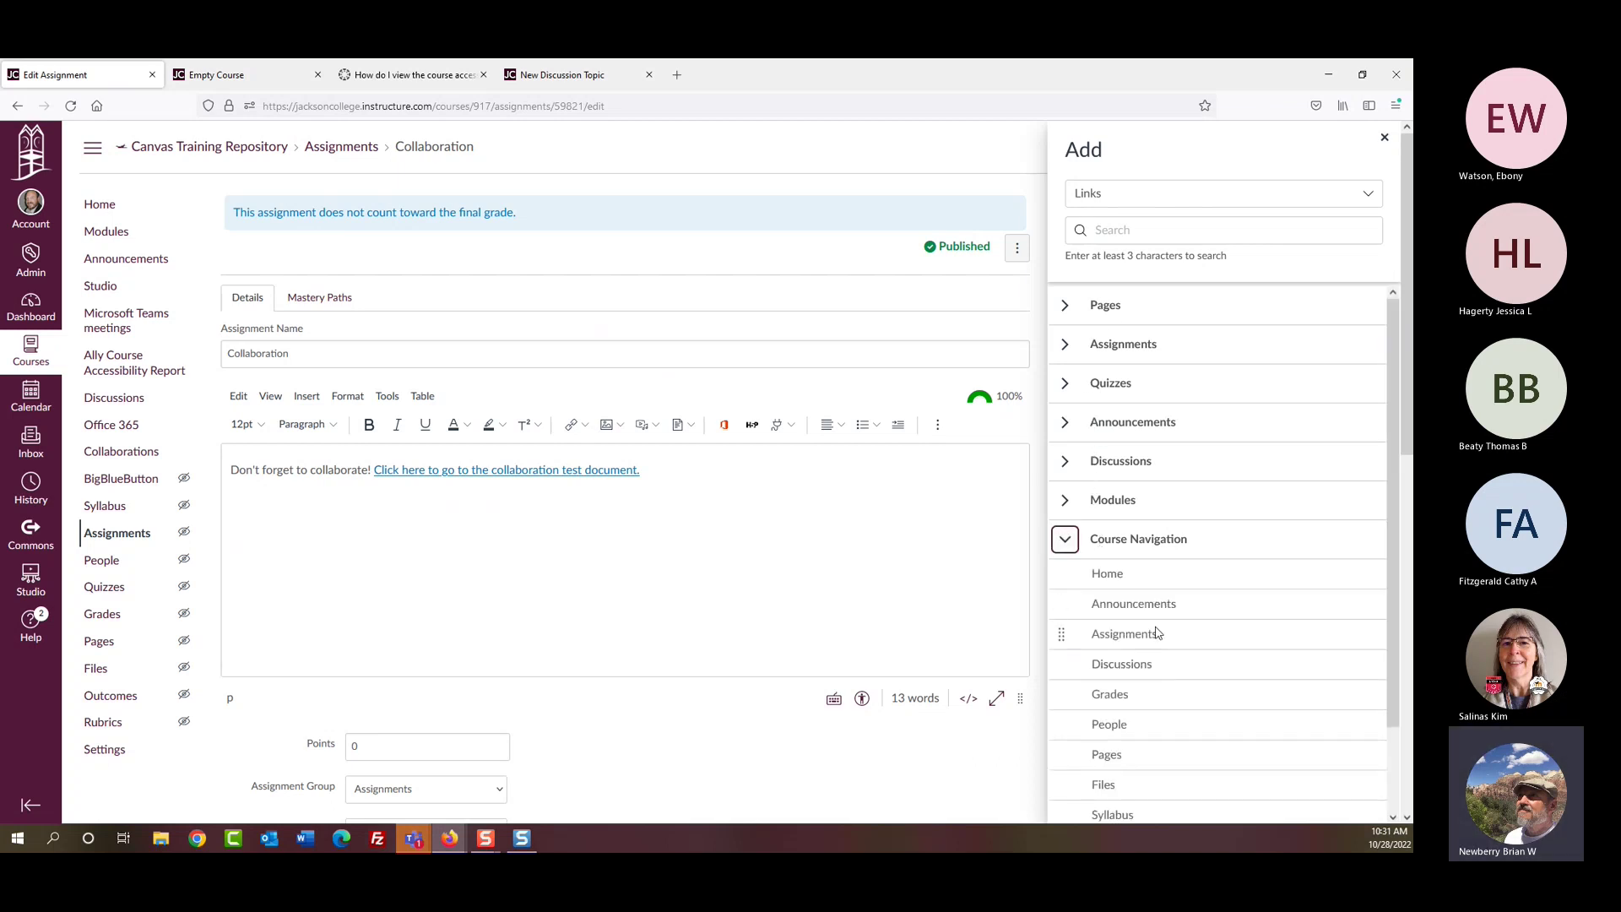
{"action": "scroll", "coordinate": [1152, 642], "scroll_direction": "down", "scroll_amount": 3}
{"action": "scroll", "coordinate": [1132, 811], "scroll_direction": "down", "scroll_amount": 3}
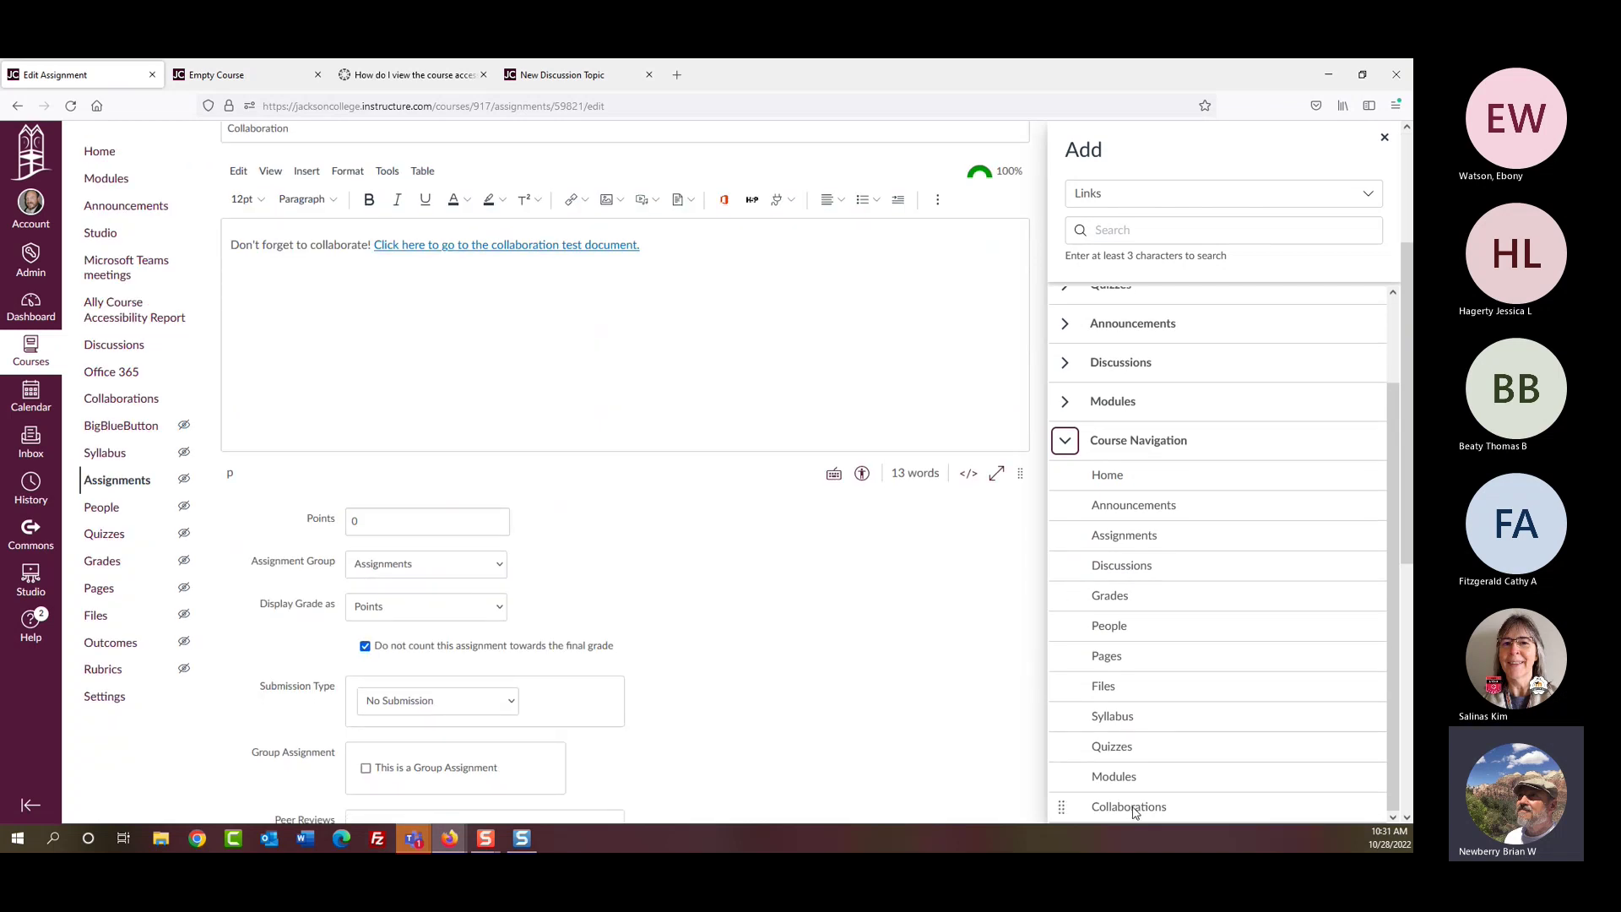
{"action": "left_click", "coordinate": [1132, 807]}
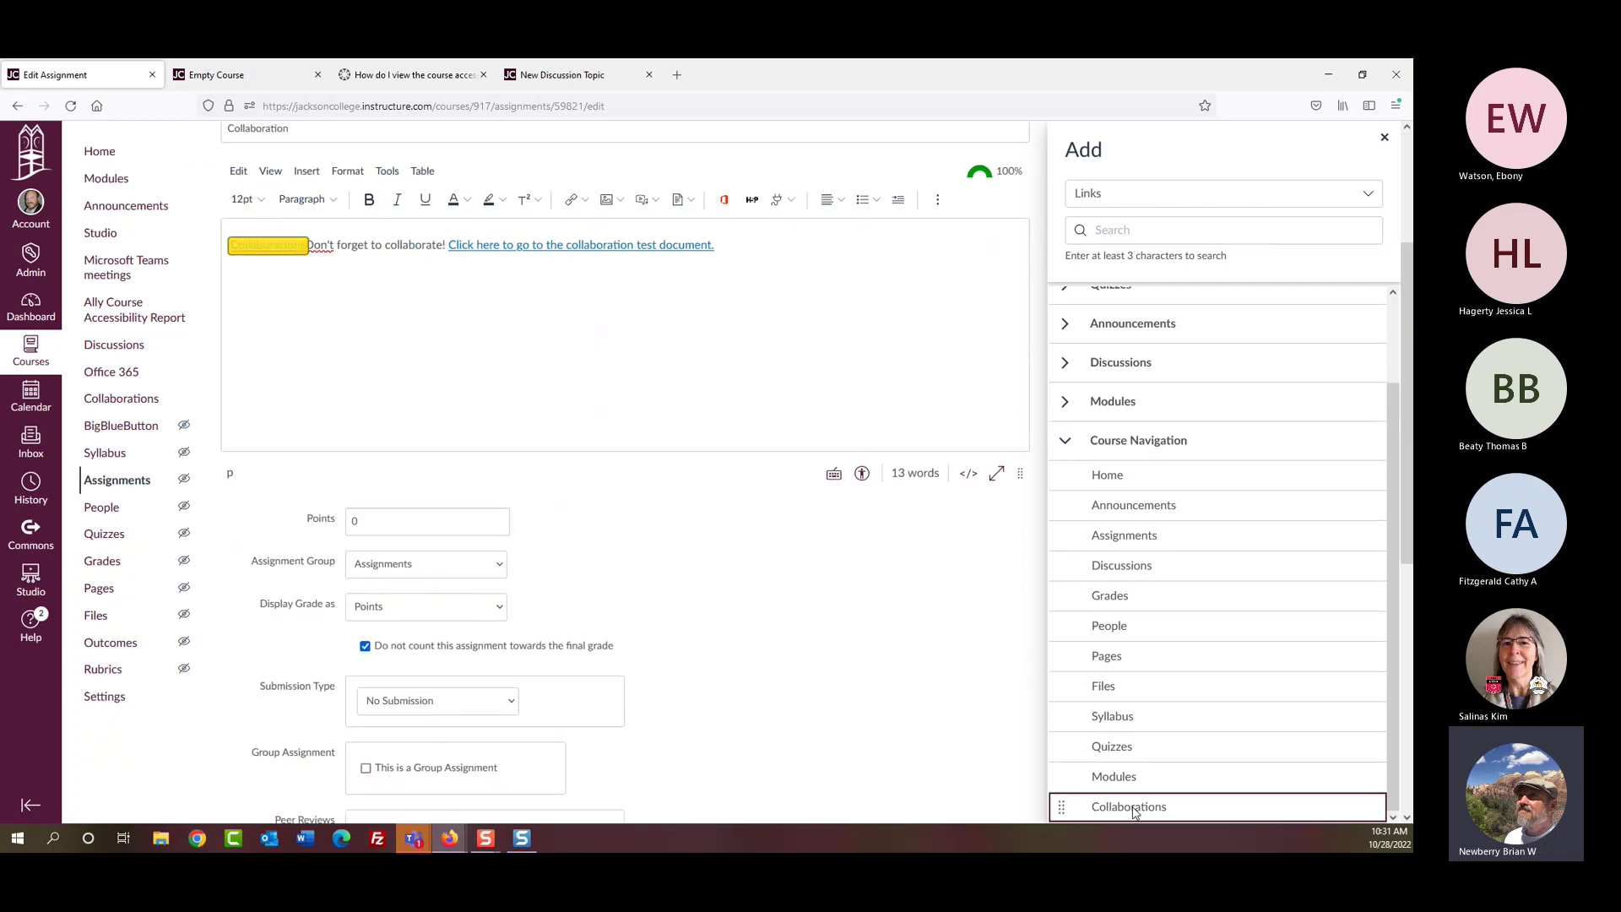
Step: Separate the inserted Collaborations link from the description text with two line breaks, and discard the assignment edits
{"action": "left_click", "coordinate": [307, 244]}
{"action": "key", "text": "Return"}
{"action": "key", "text": "Return"}
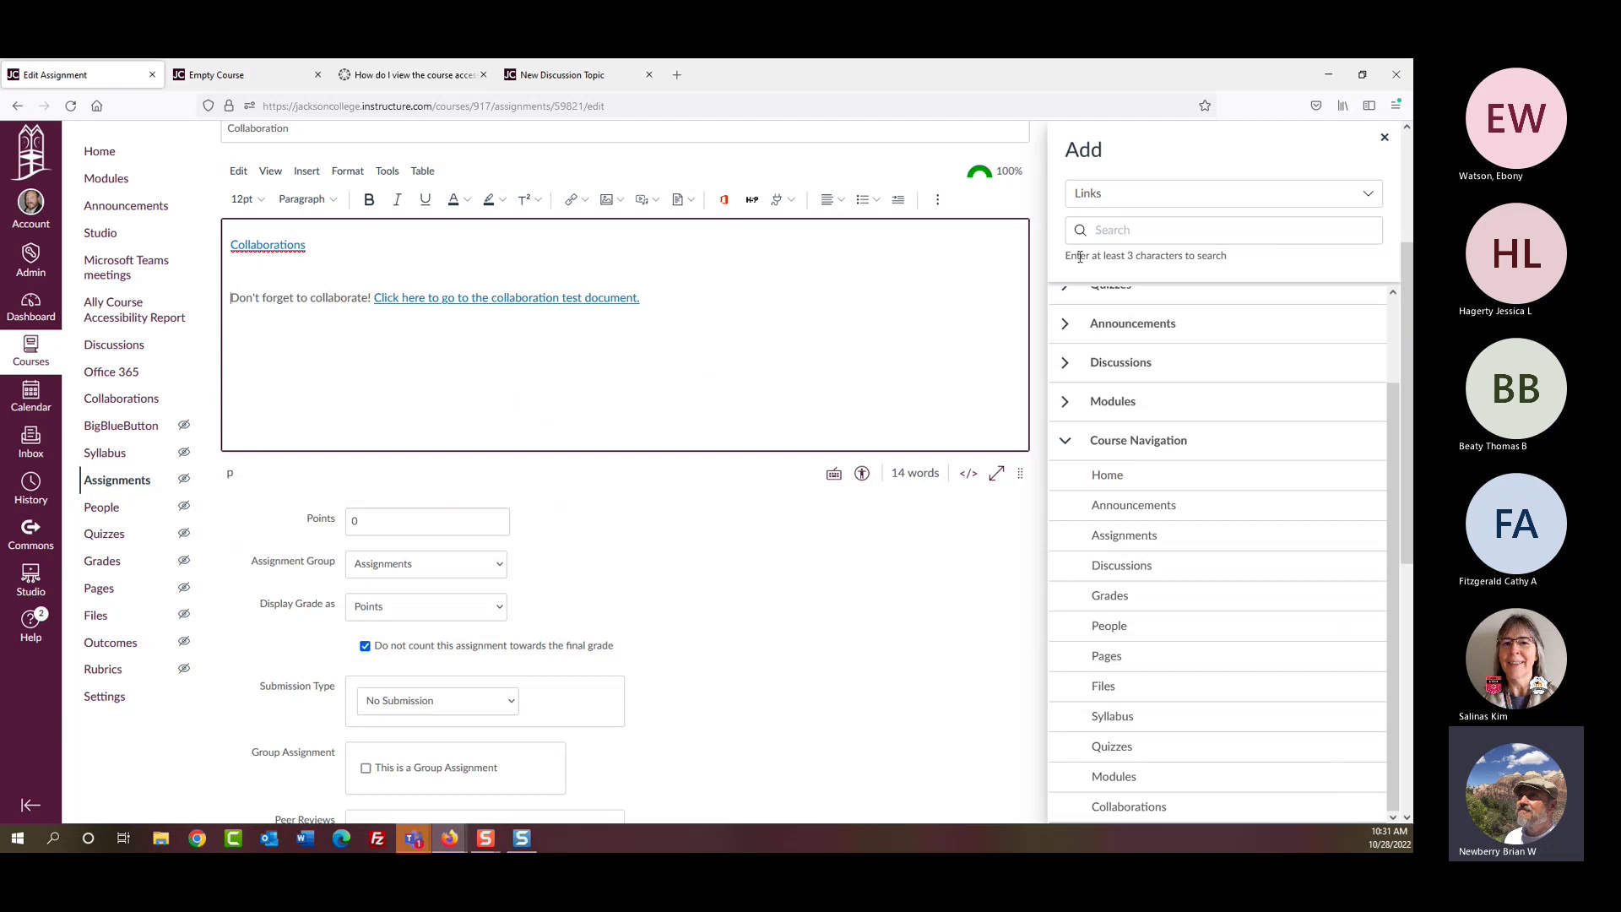
{"action": "left_click", "coordinate": [1384, 137]}
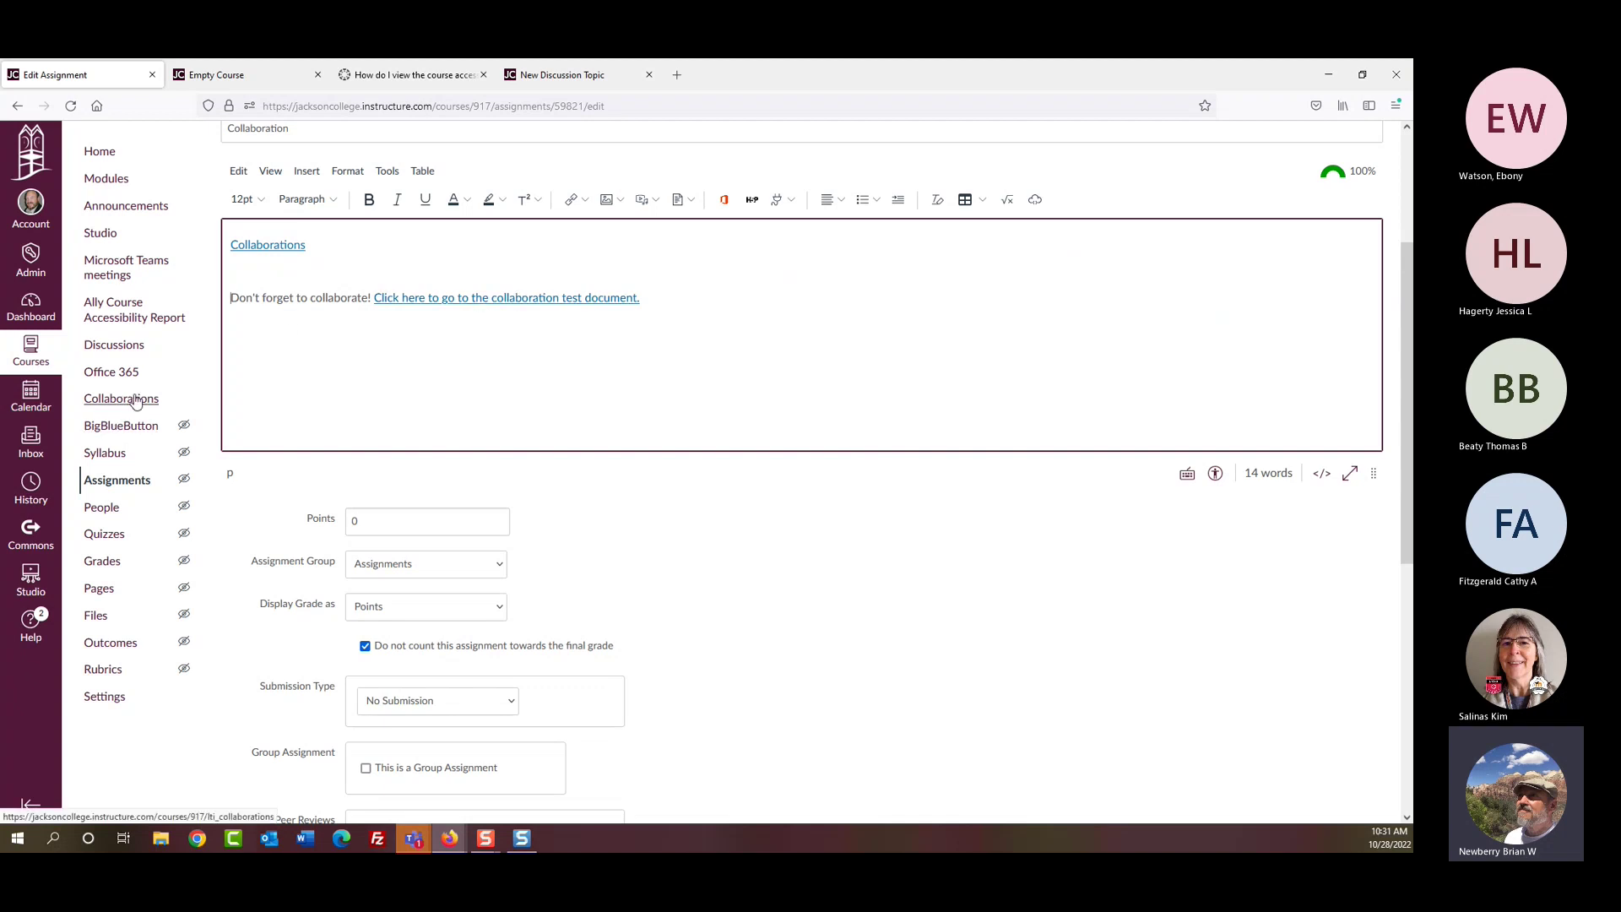
{"action": "scroll", "coordinate": [684, 532], "scroll_direction": "down", "scroll_amount": 6}
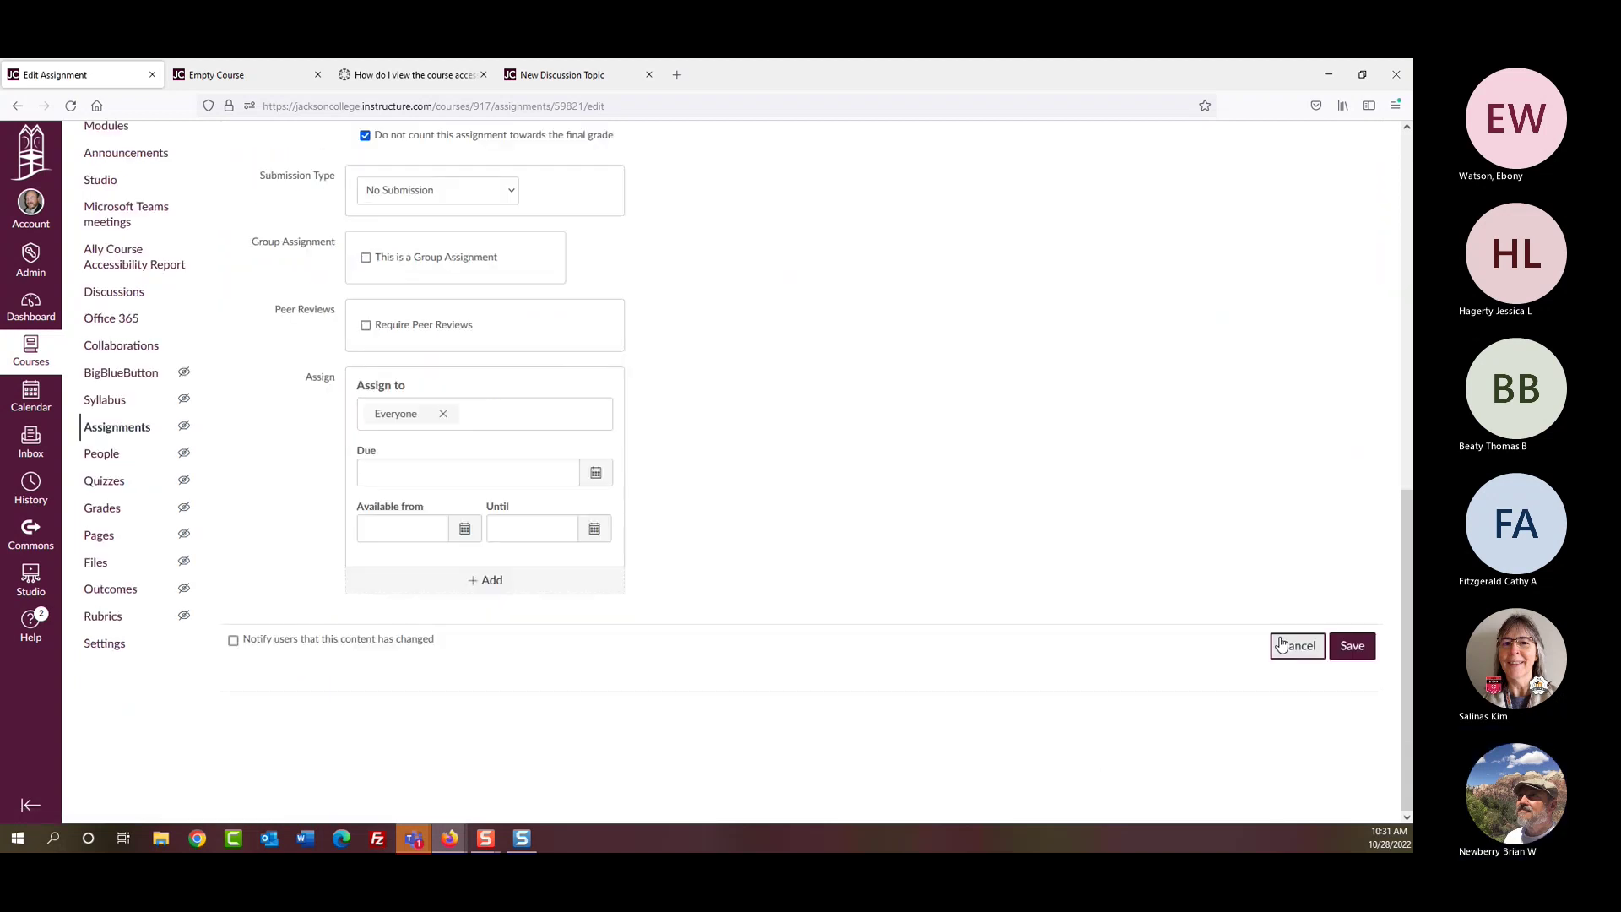
{"action": "left_click", "coordinate": [1282, 645]}
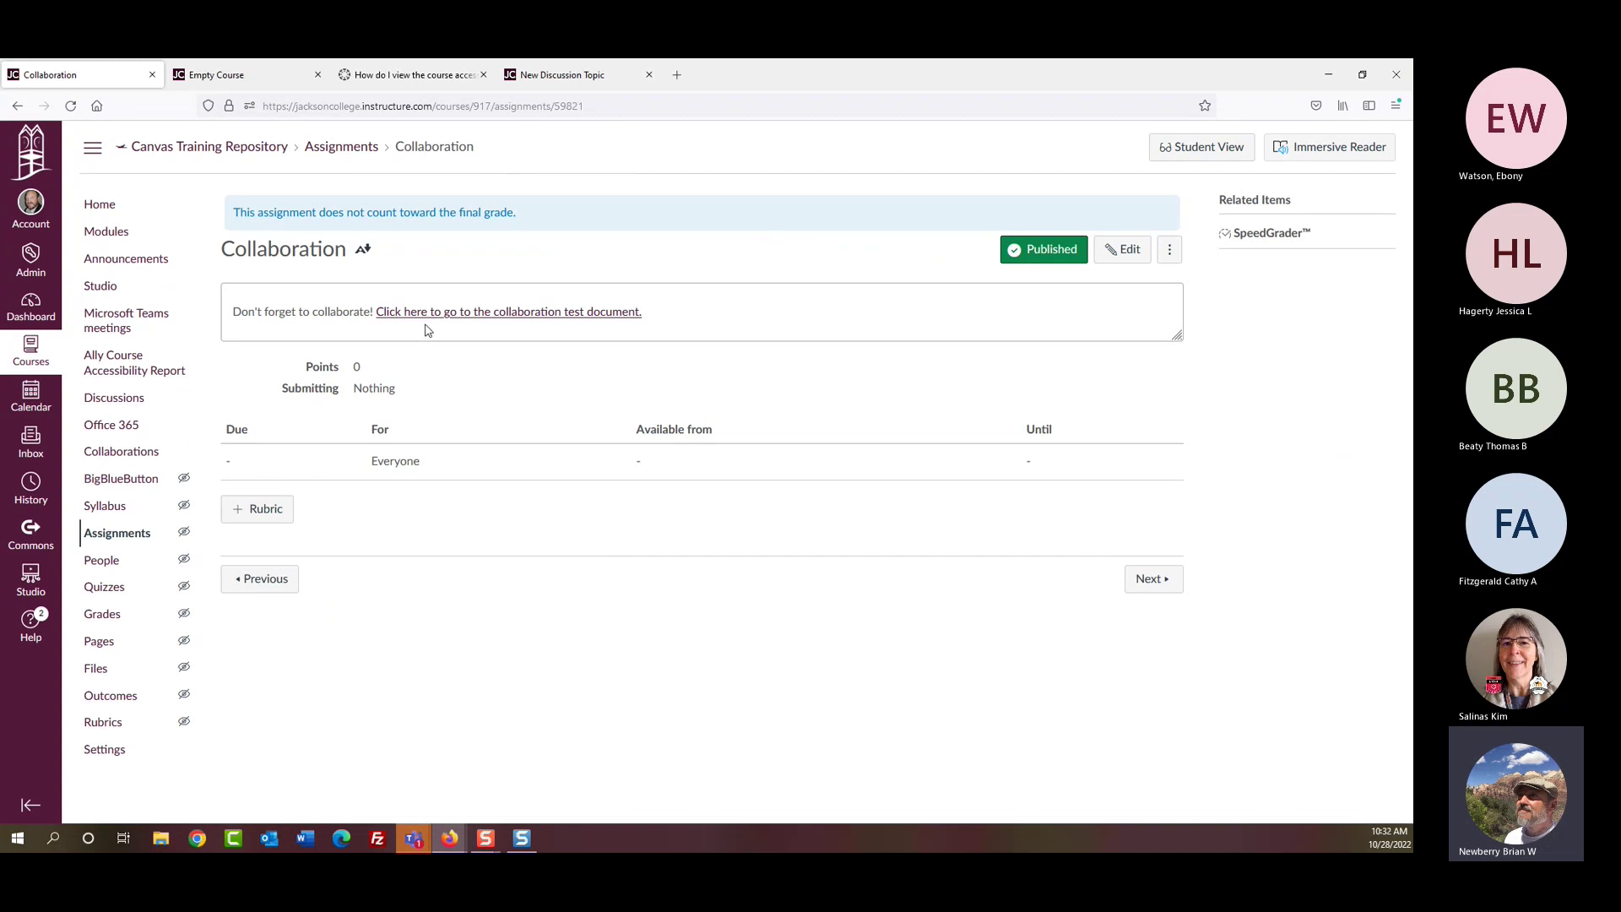
Step: Follow the assignment's link to the collaboration test document, read the shared Collaboratory document, and return to the course's collaborations
{"action": "left_click", "coordinate": [473, 313]}
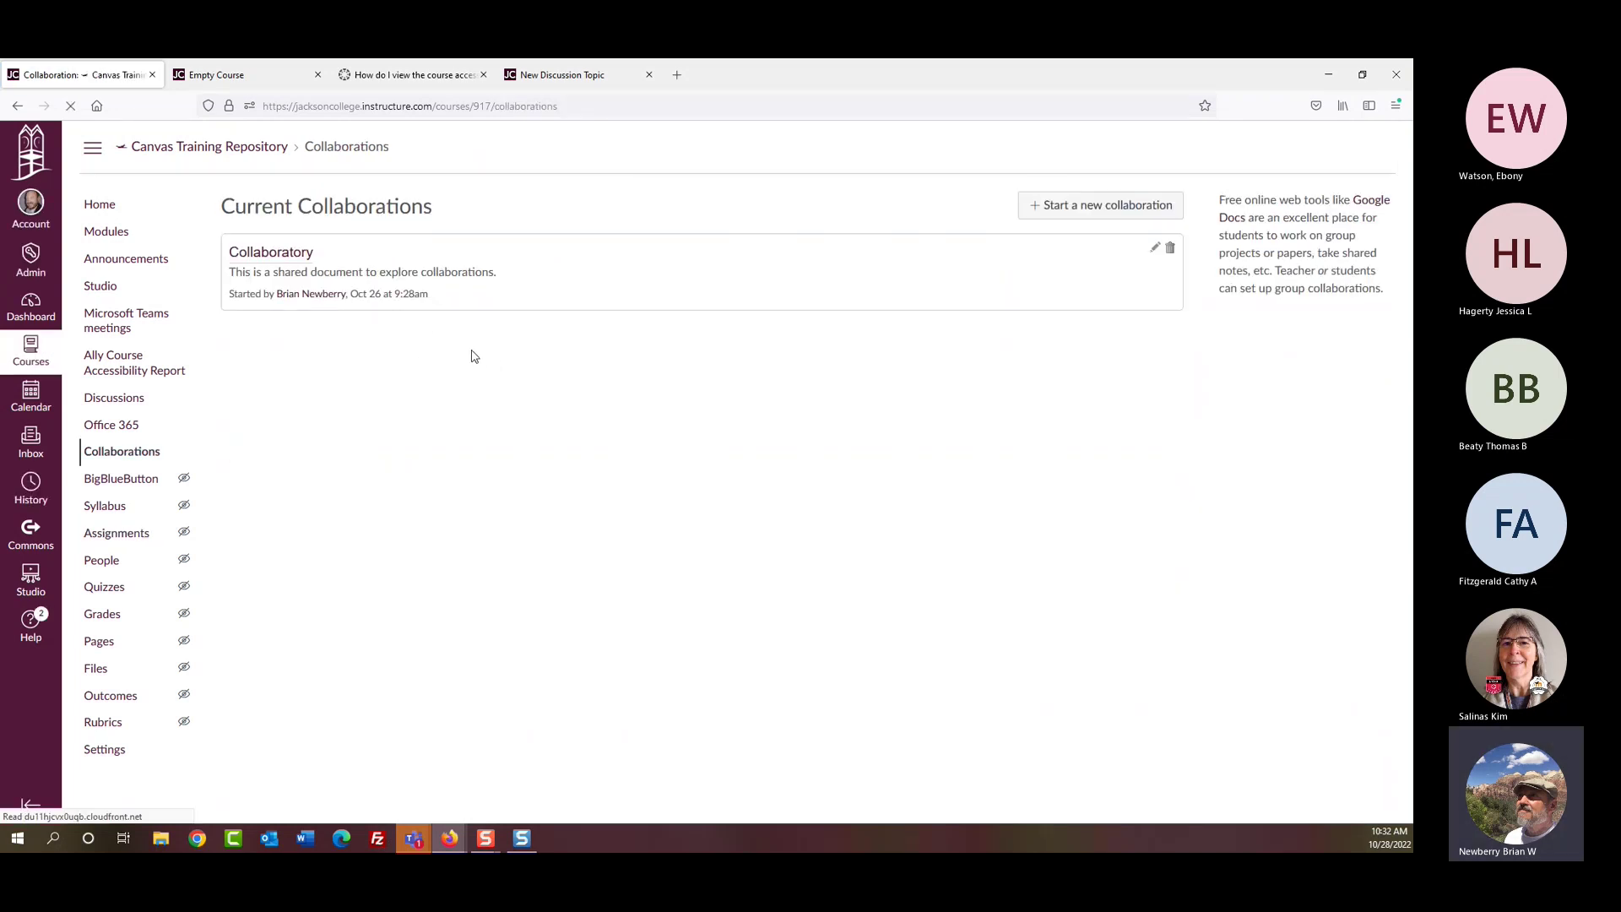
{"action": "left_click", "coordinate": [289, 258]}
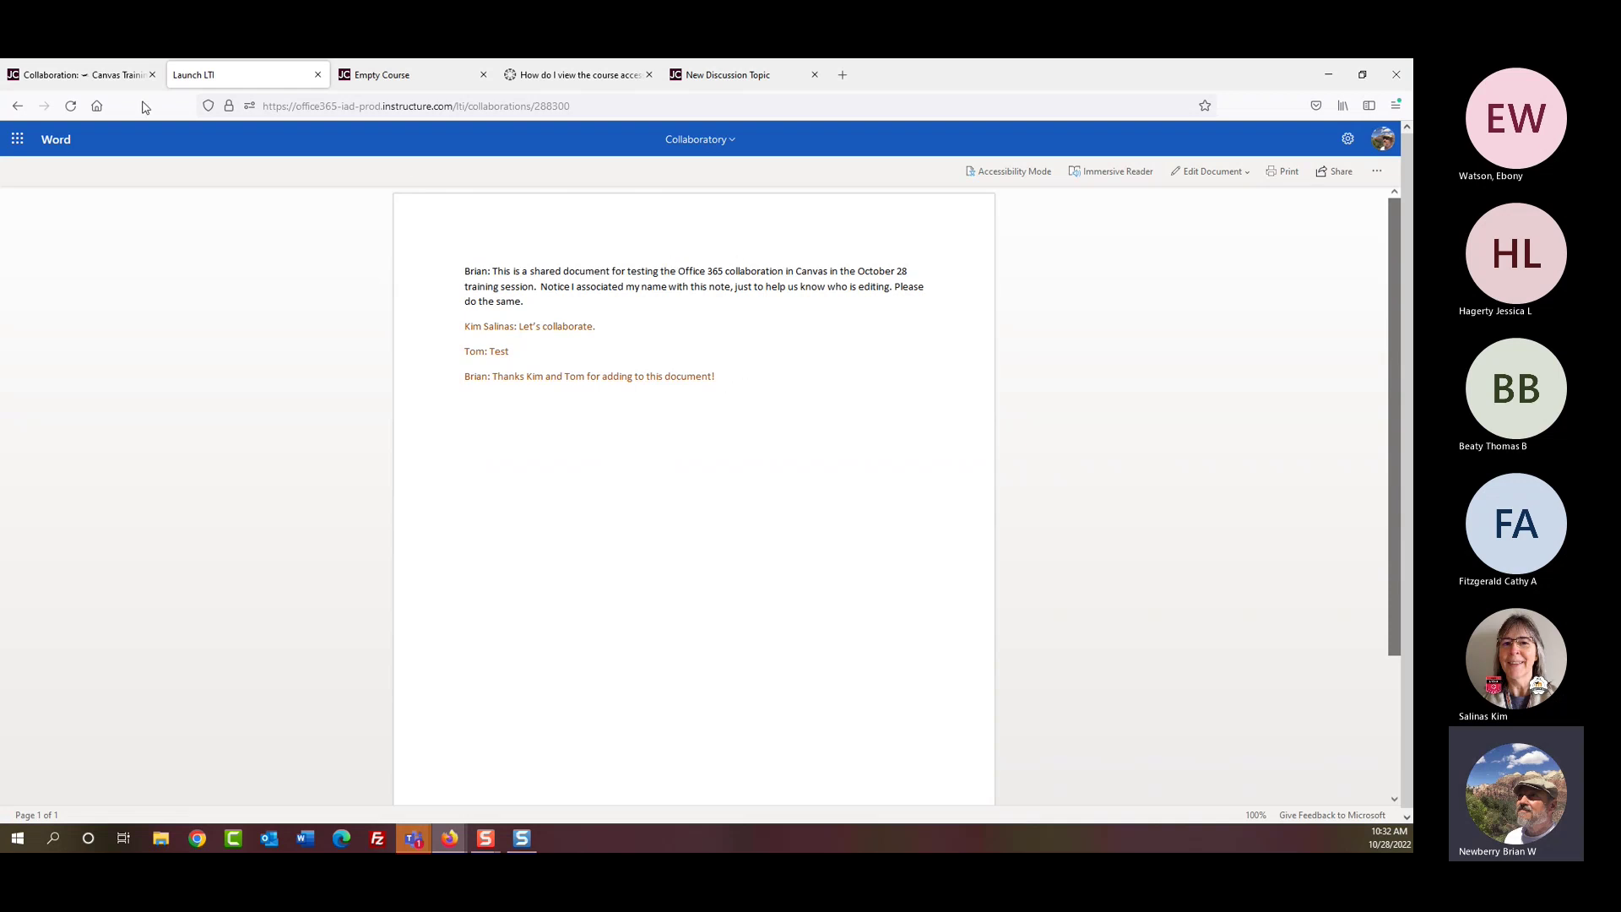
{"action": "left_click", "coordinate": [103, 82]}
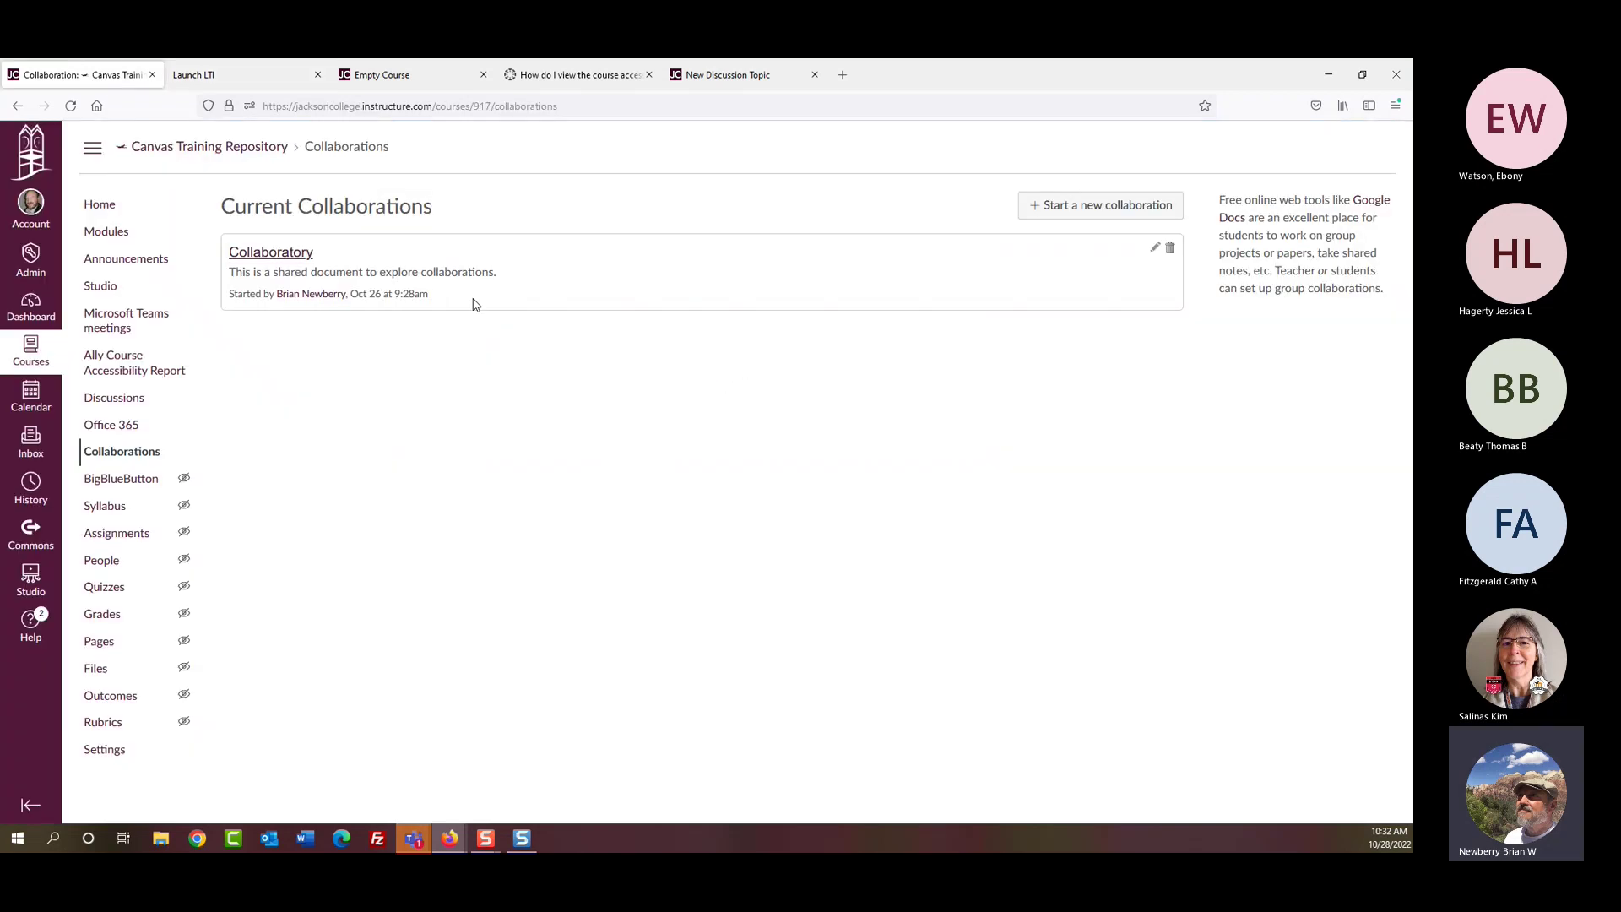
Step: Start a new Microsoft Office 365 collaboration in the course's Collaborations area and set its document type to PowerPoint
{"action": "left_click", "coordinate": [113, 451]}
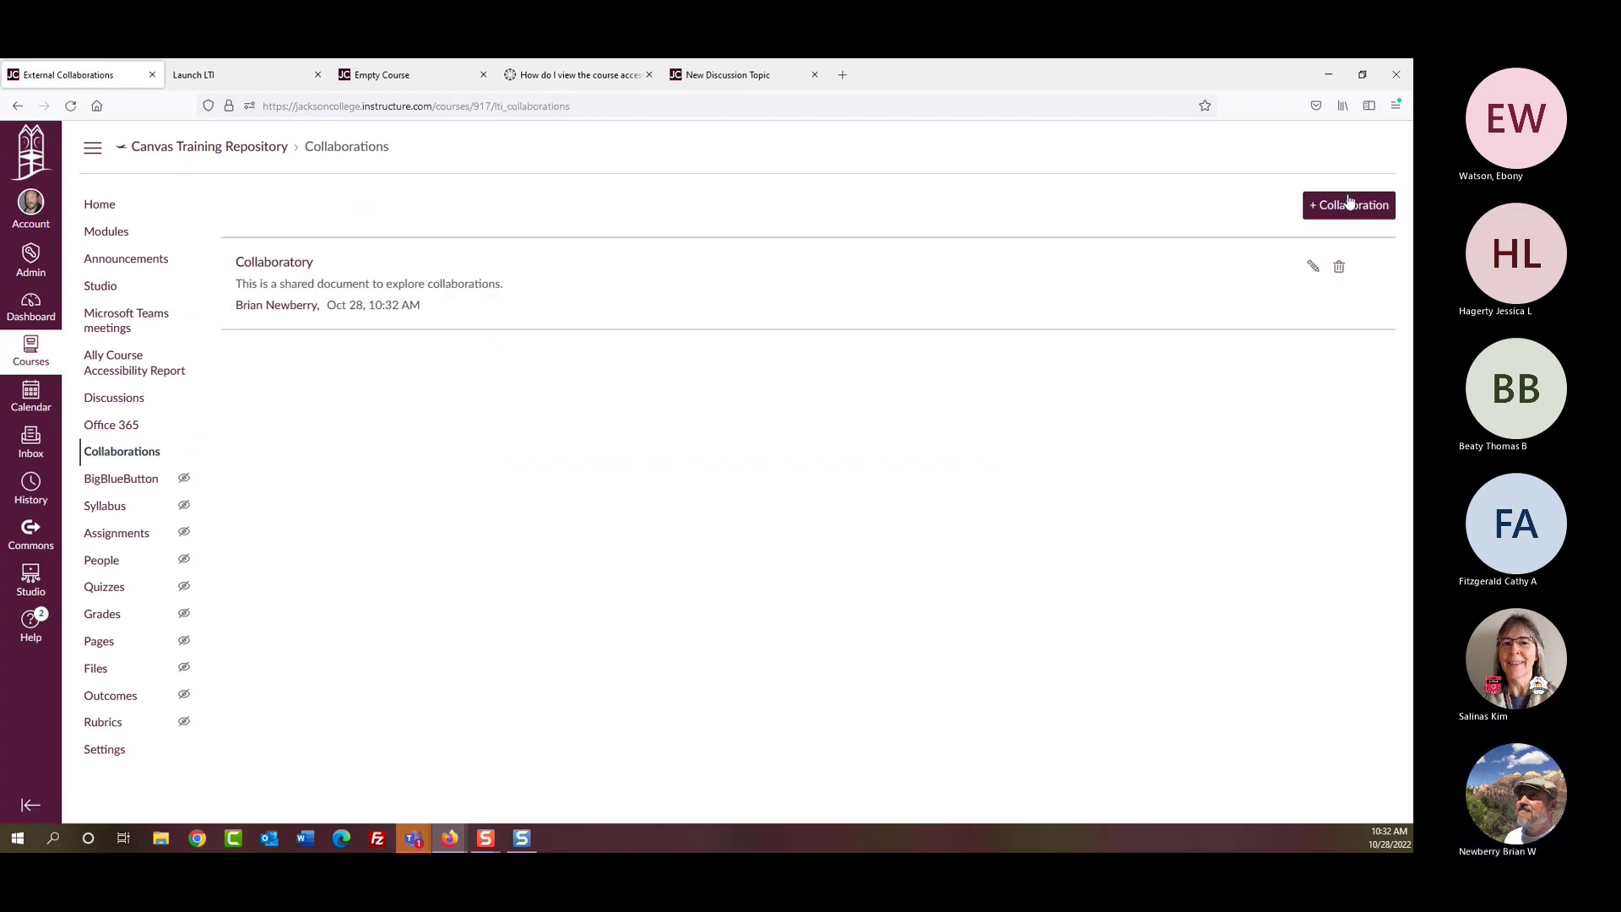
{"action": "left_click", "coordinate": [1349, 203]}
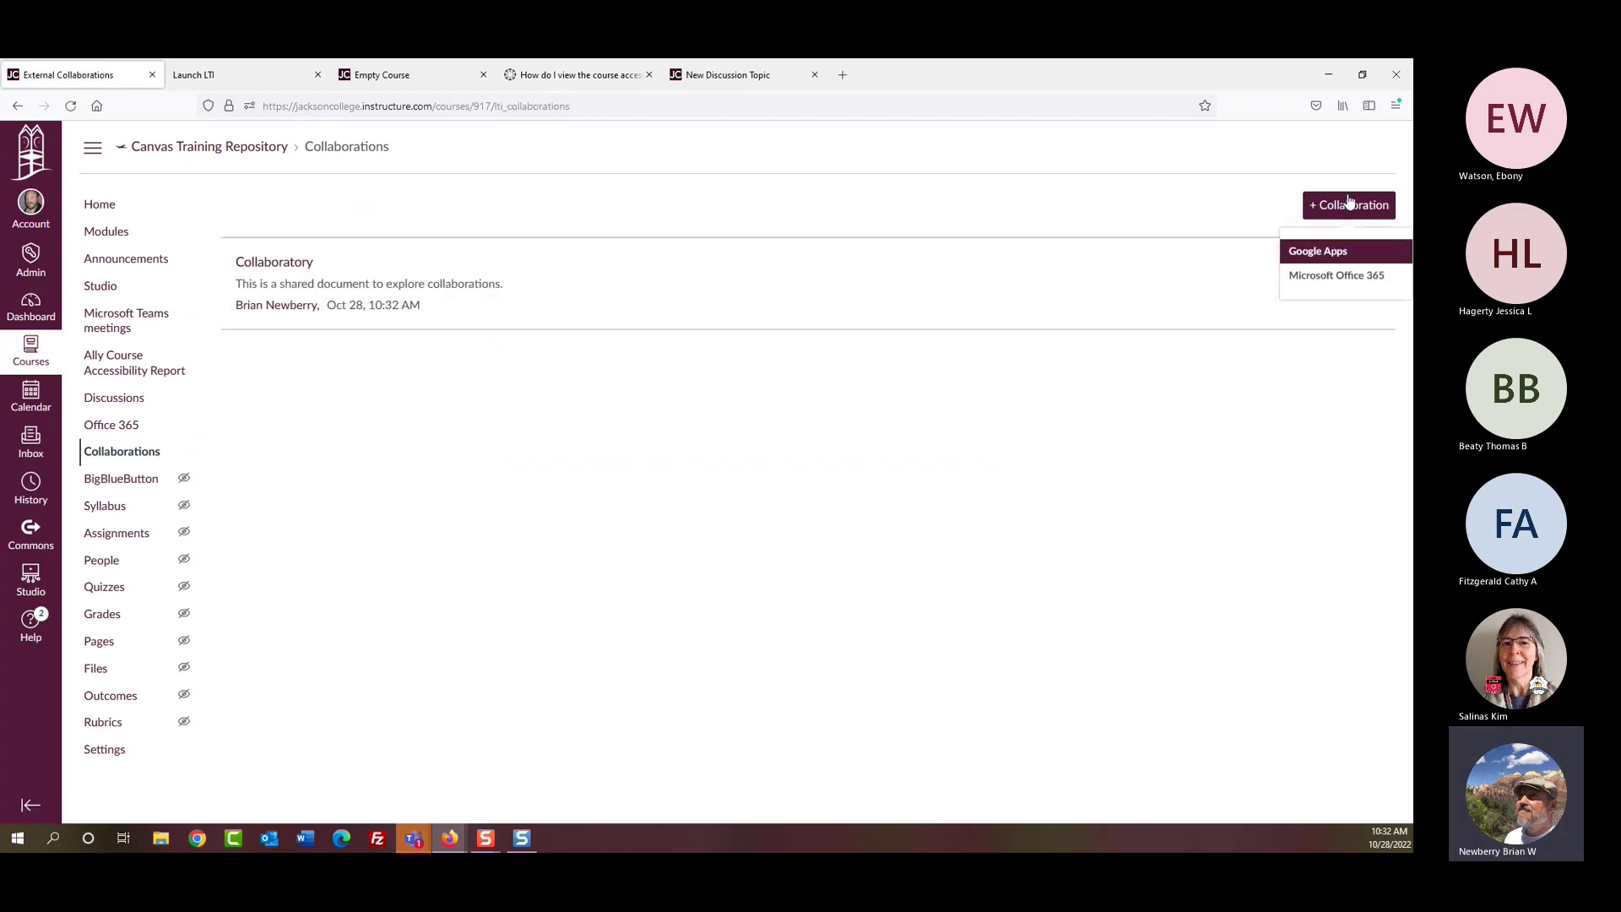
{"action": "left_click", "coordinate": [1330, 274]}
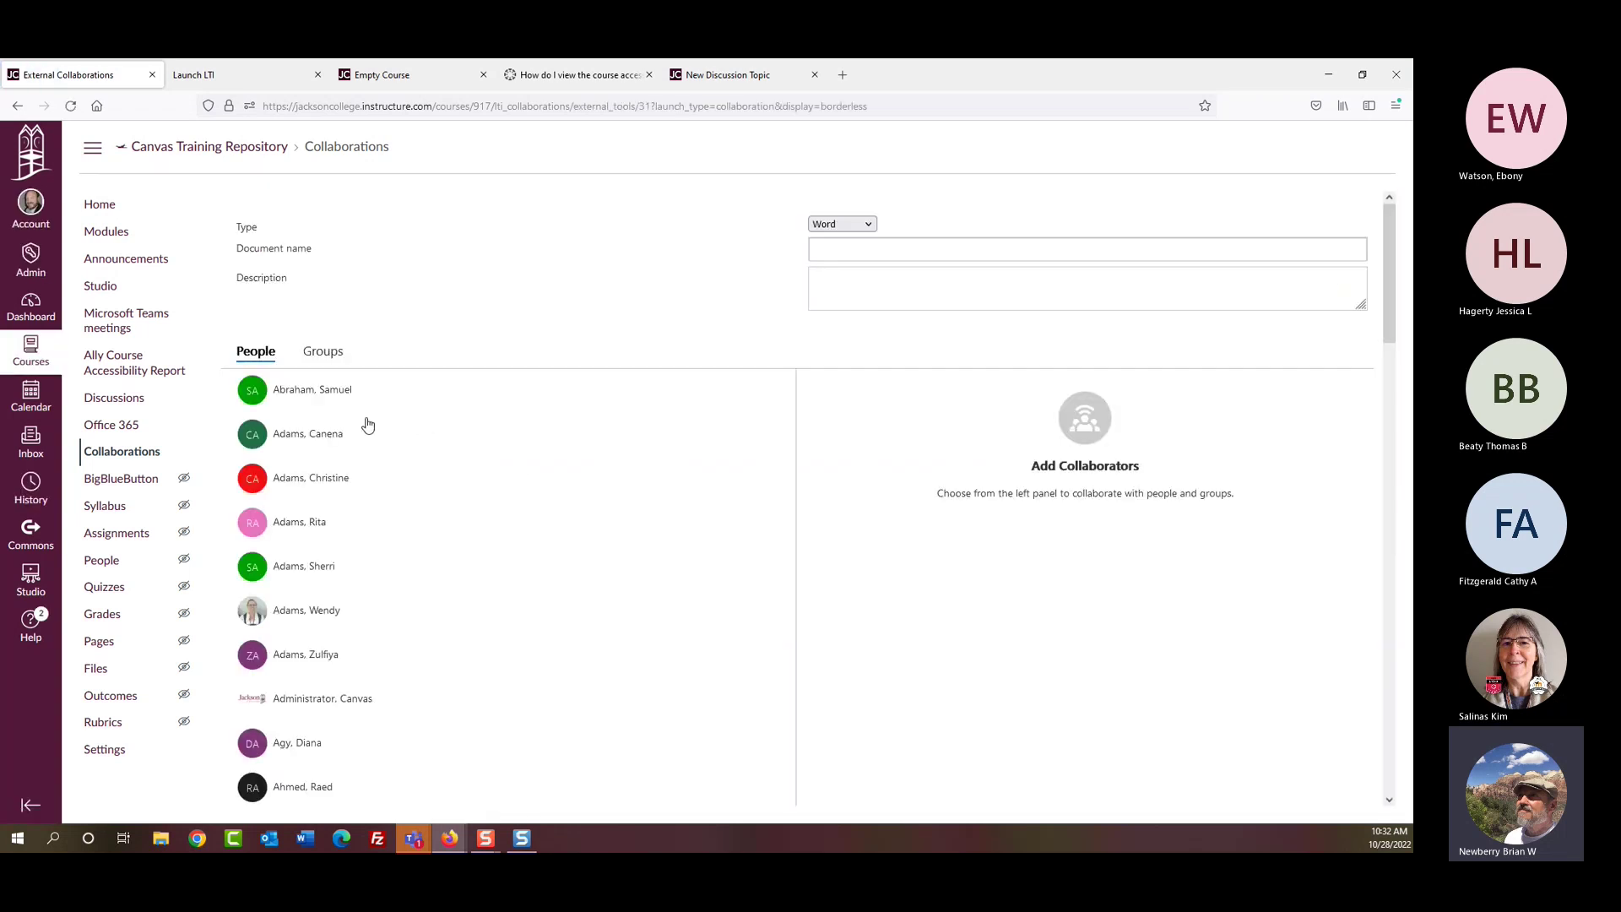
{"action": "left_click", "coordinate": [842, 224]}
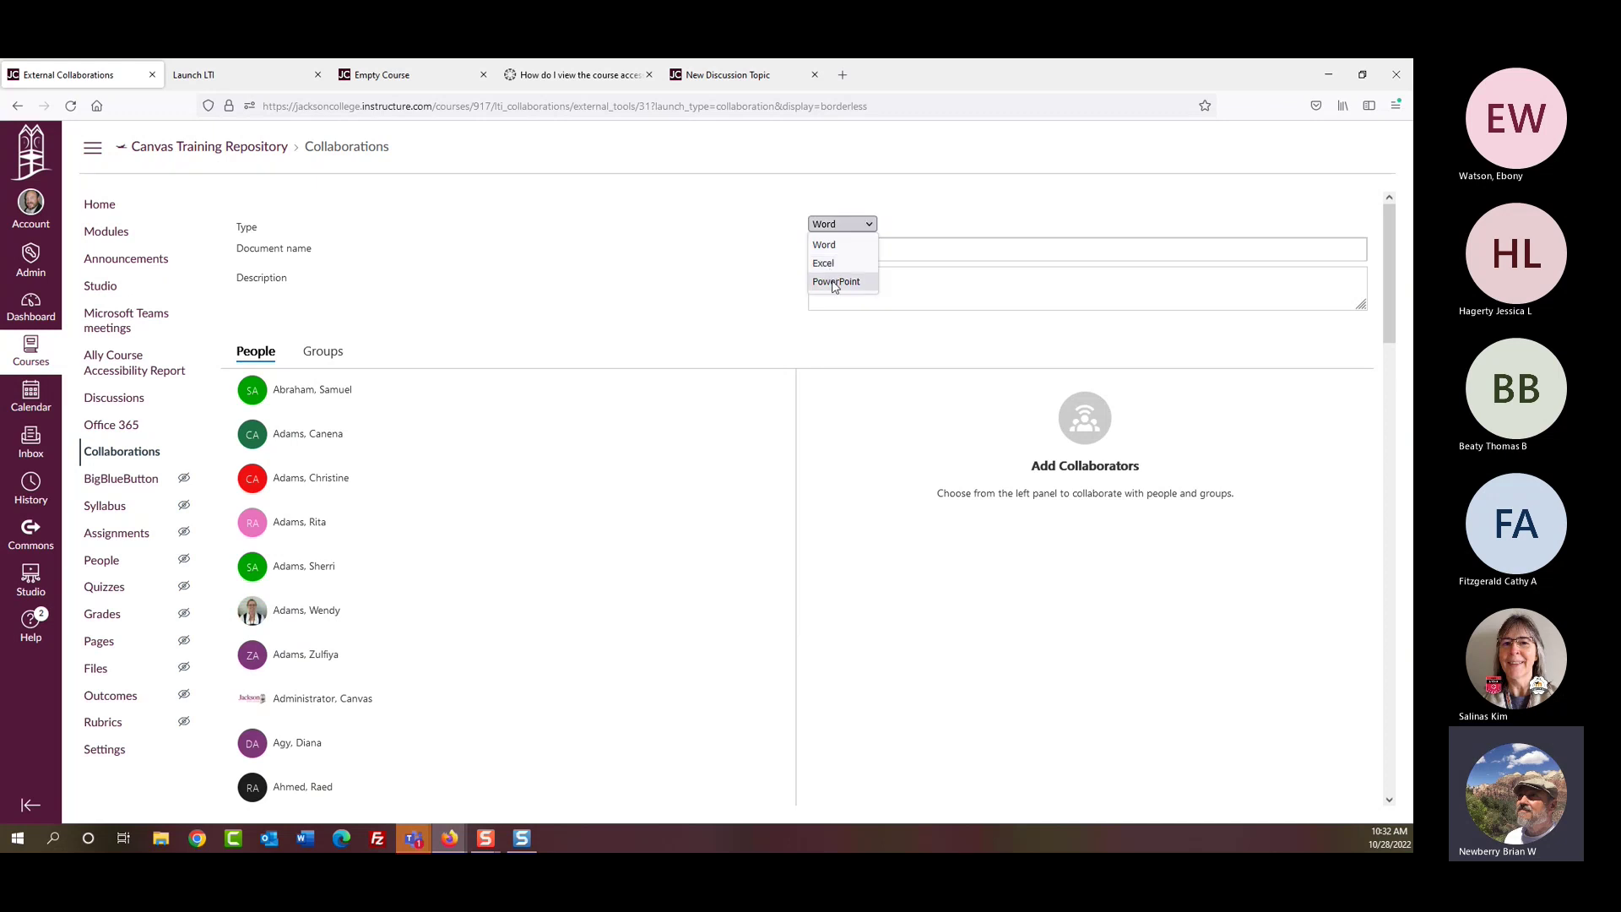
{"action": "left_click", "coordinate": [836, 282]}
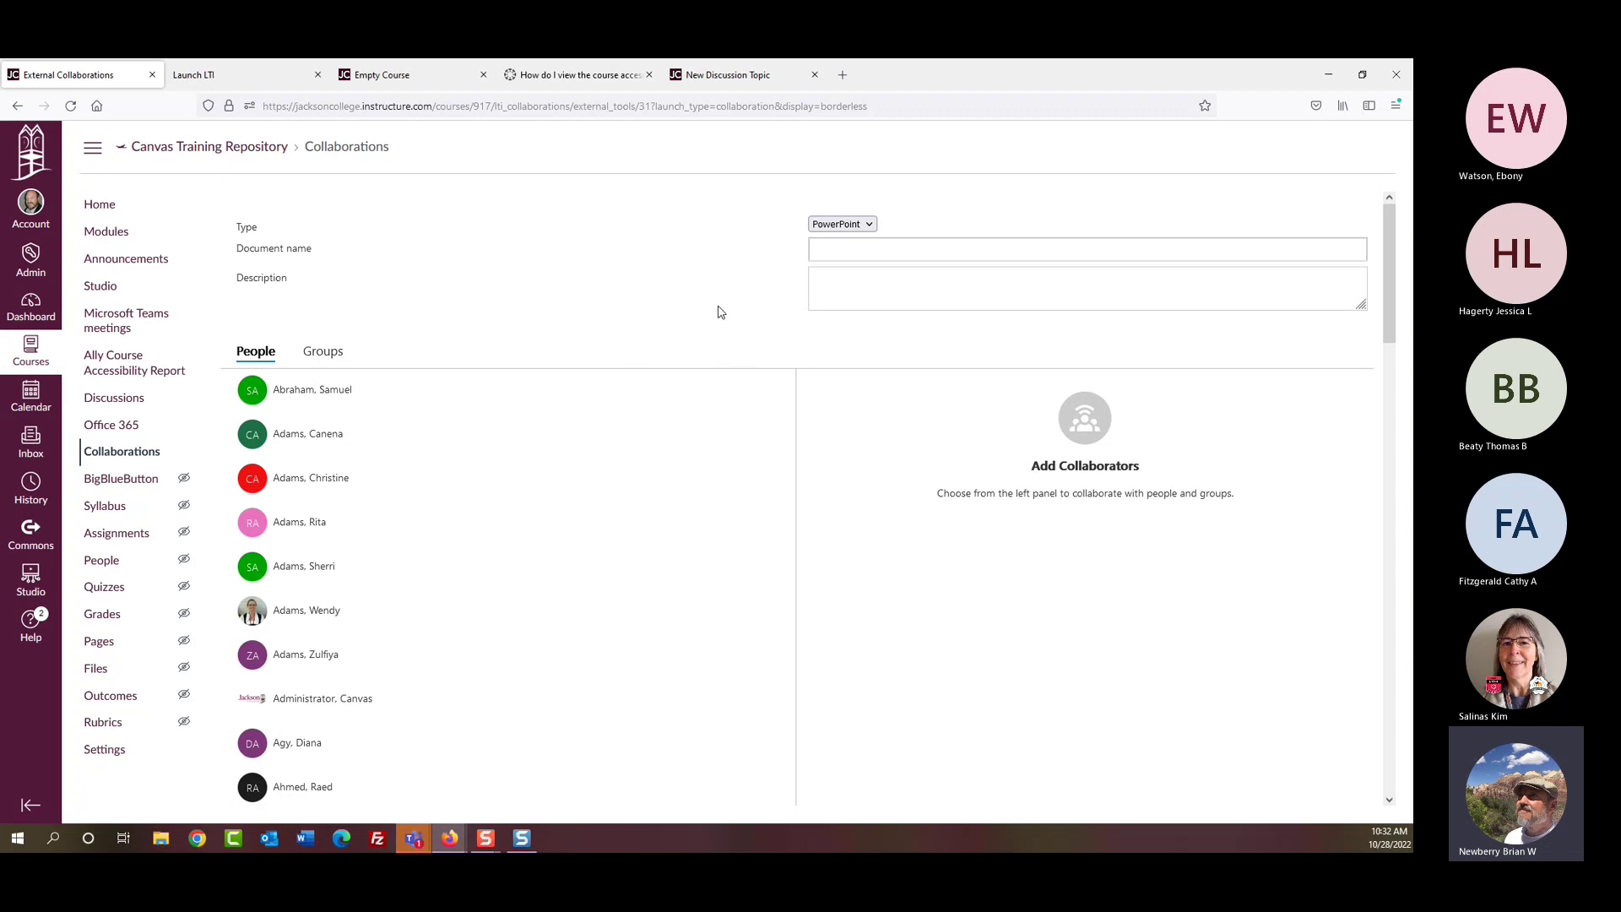
Step: Name the new collaboration document "Make Your Point", leaving its description empty
{"action": "left_click", "coordinate": [886, 251]}
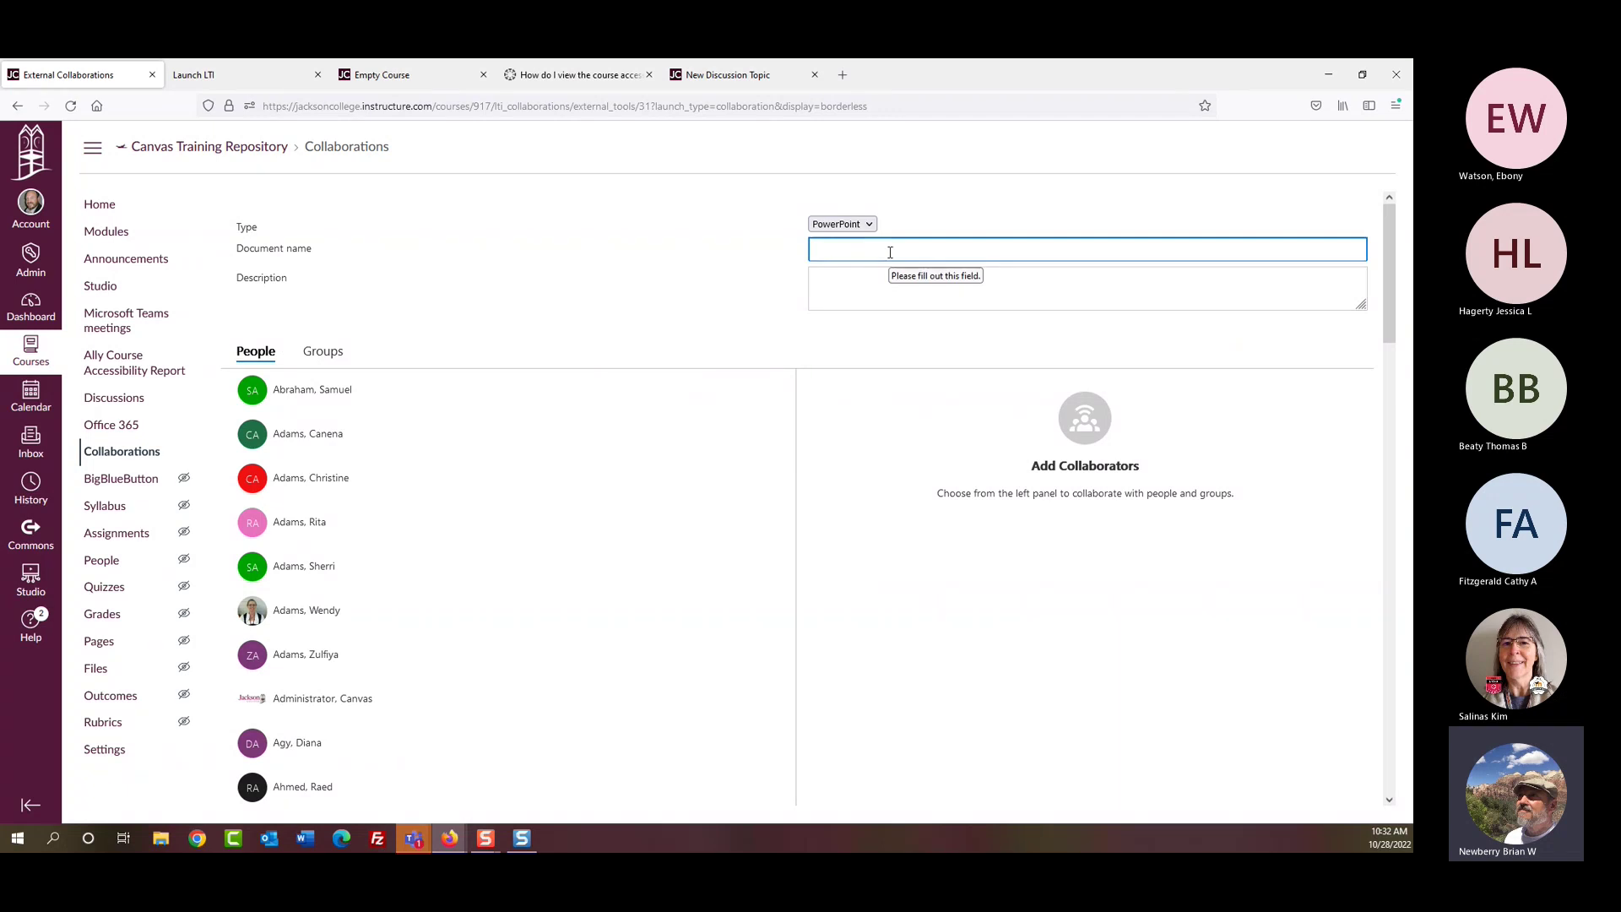
{"action": "type", "text": "M"}
{"action": "key", "text": "BackSpace"}
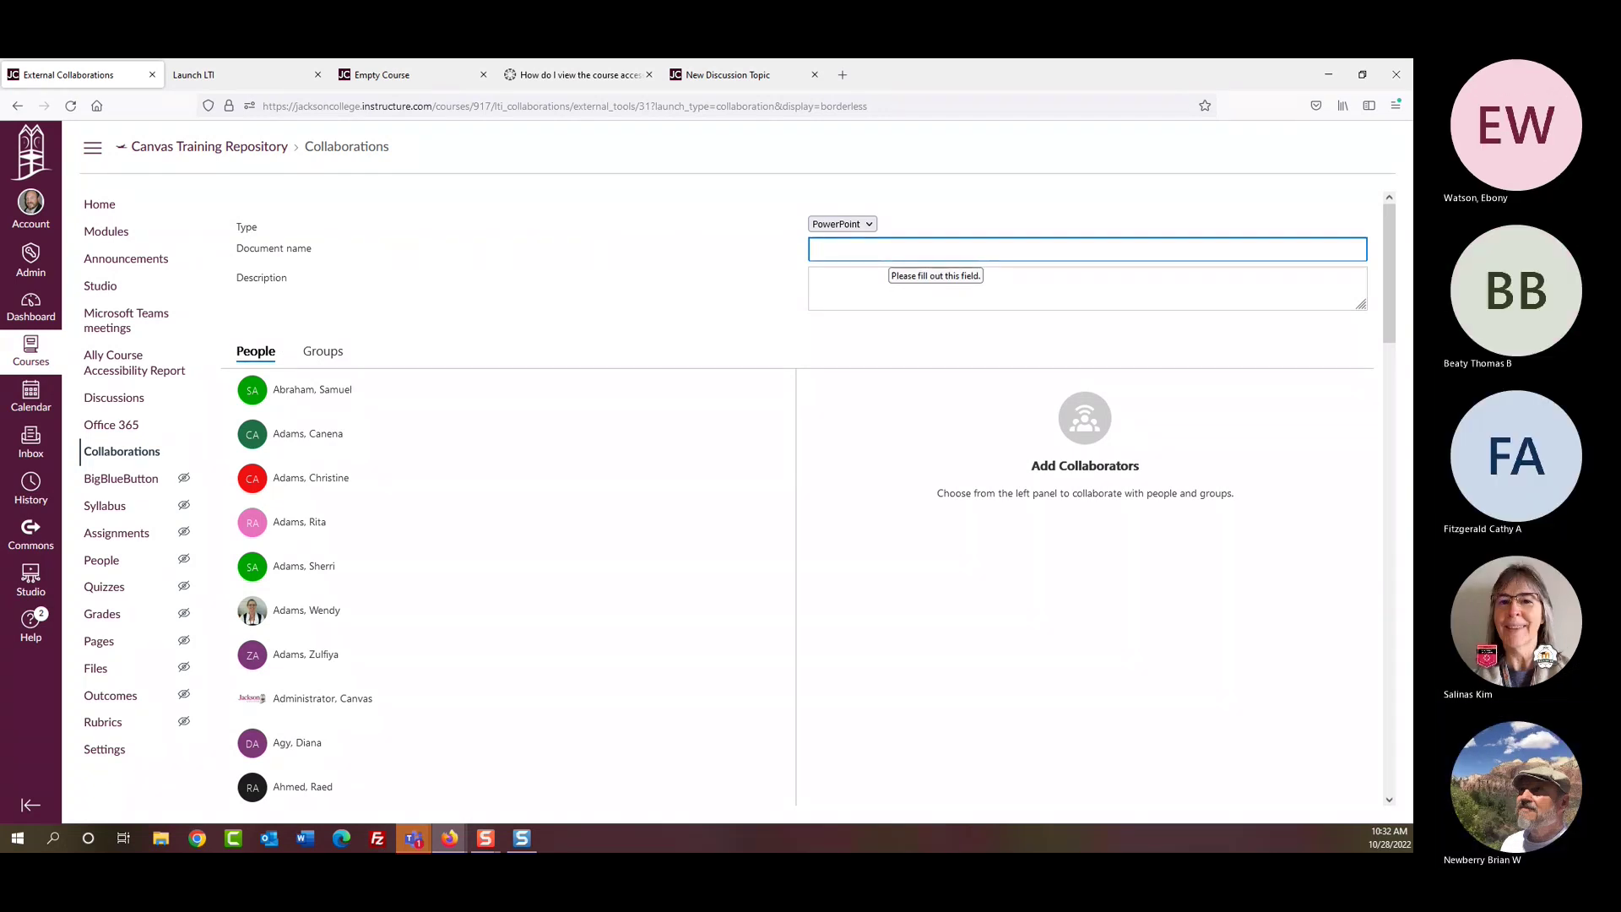
{"action": "type", "text": "Make Your Point"}
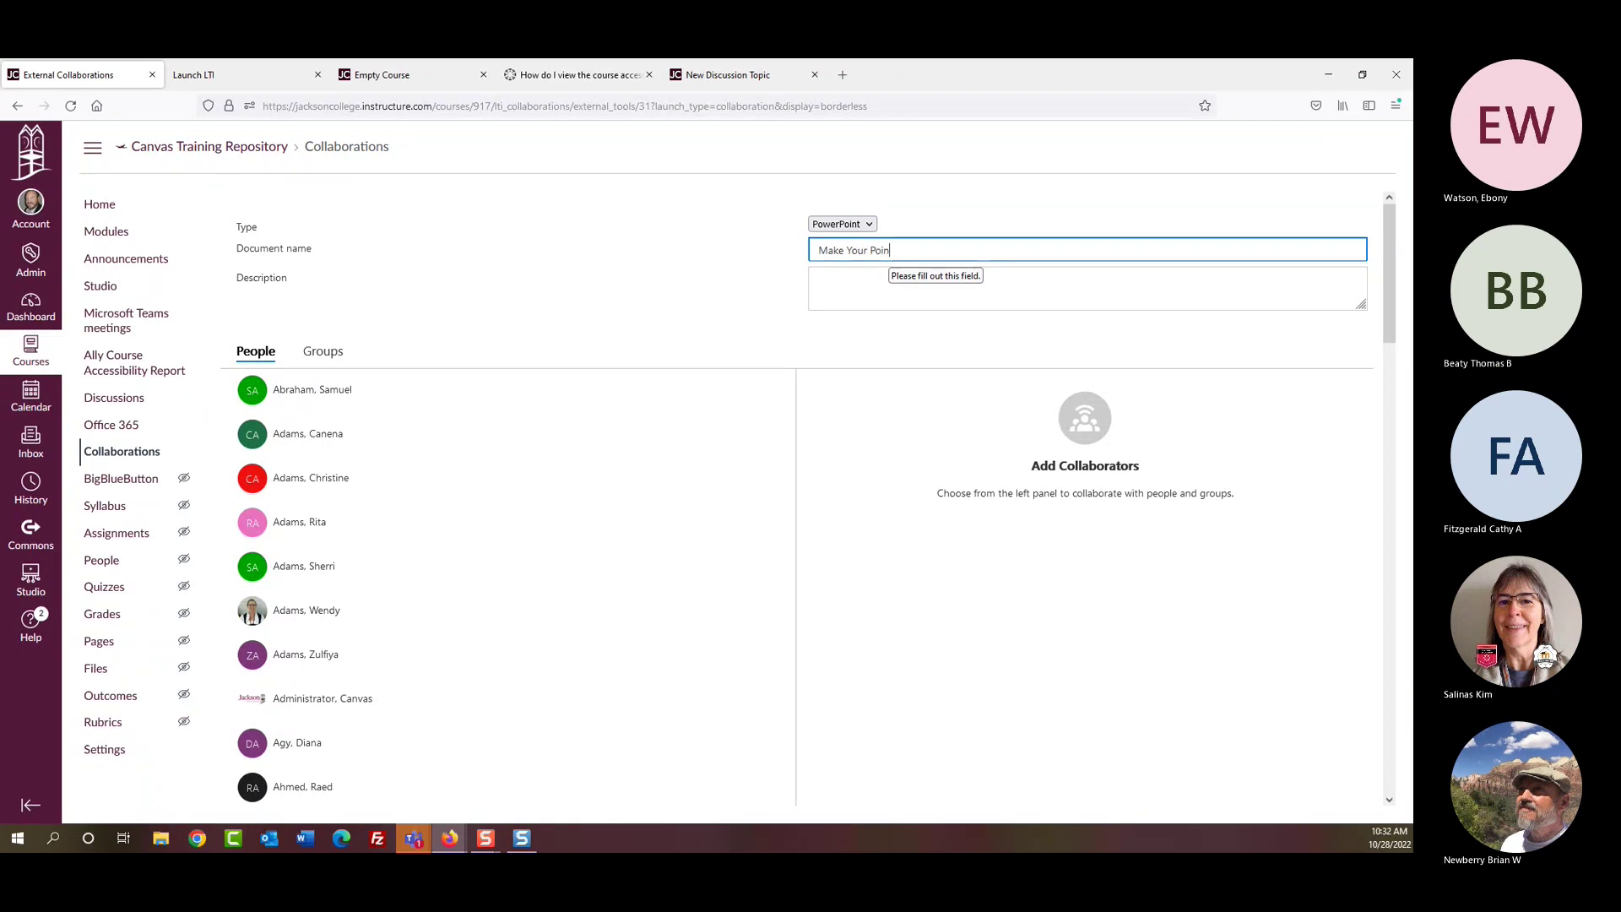
{"action": "left_click", "coordinate": [926, 290]}
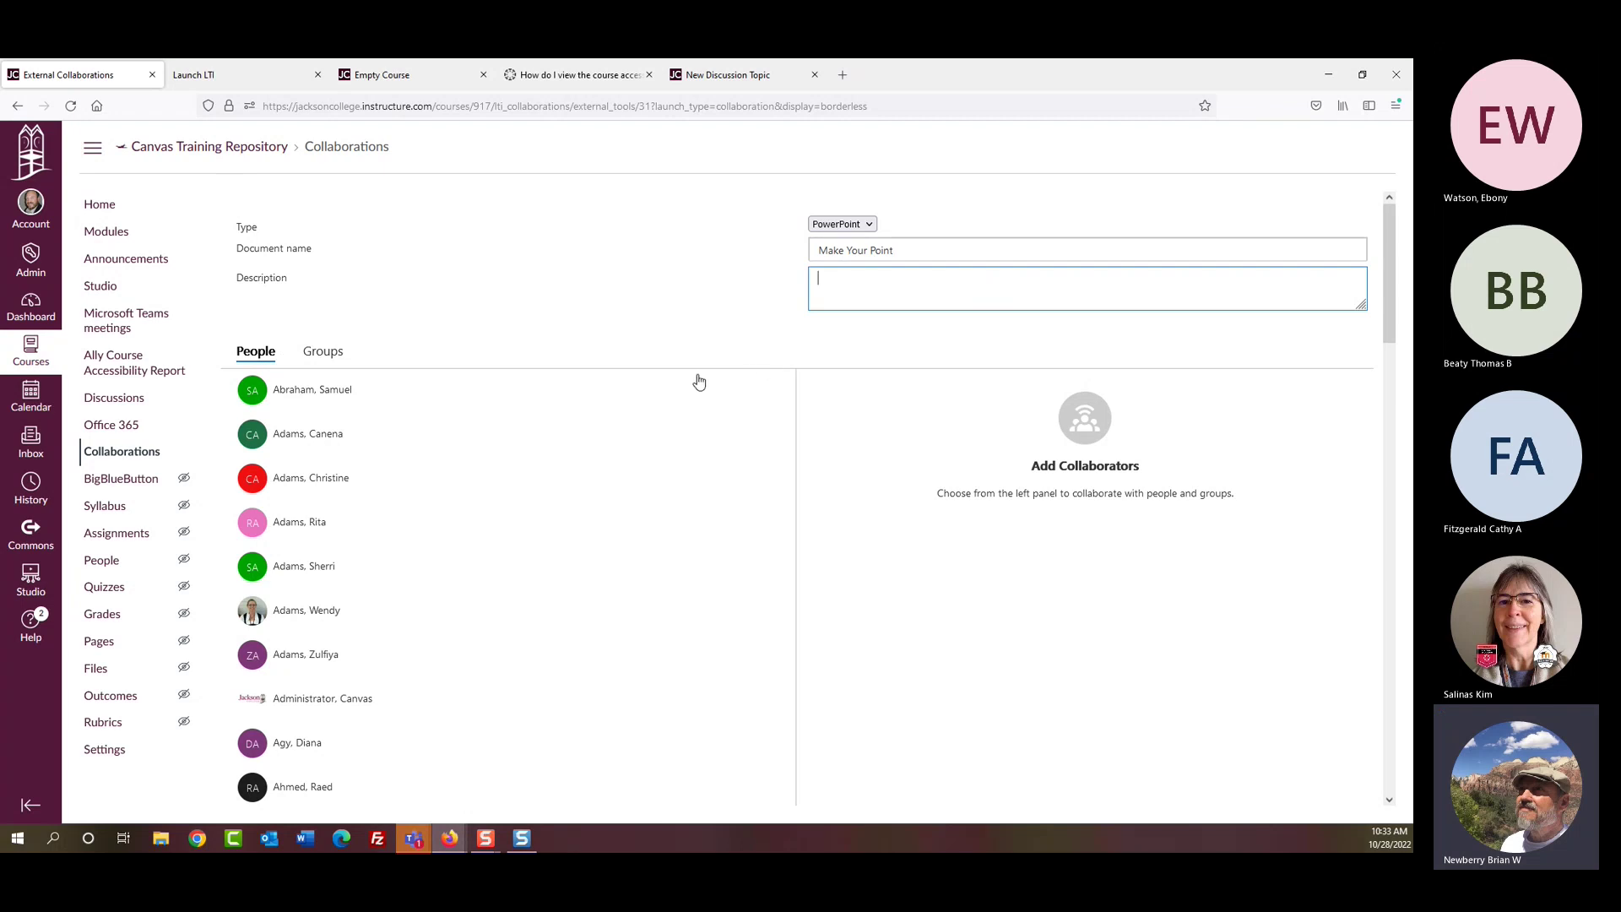
Step: Examine the course groups and the people available as collaborators for the new document
{"action": "scroll", "coordinate": [477, 389], "scroll_direction": "down", "scroll_amount": 2}
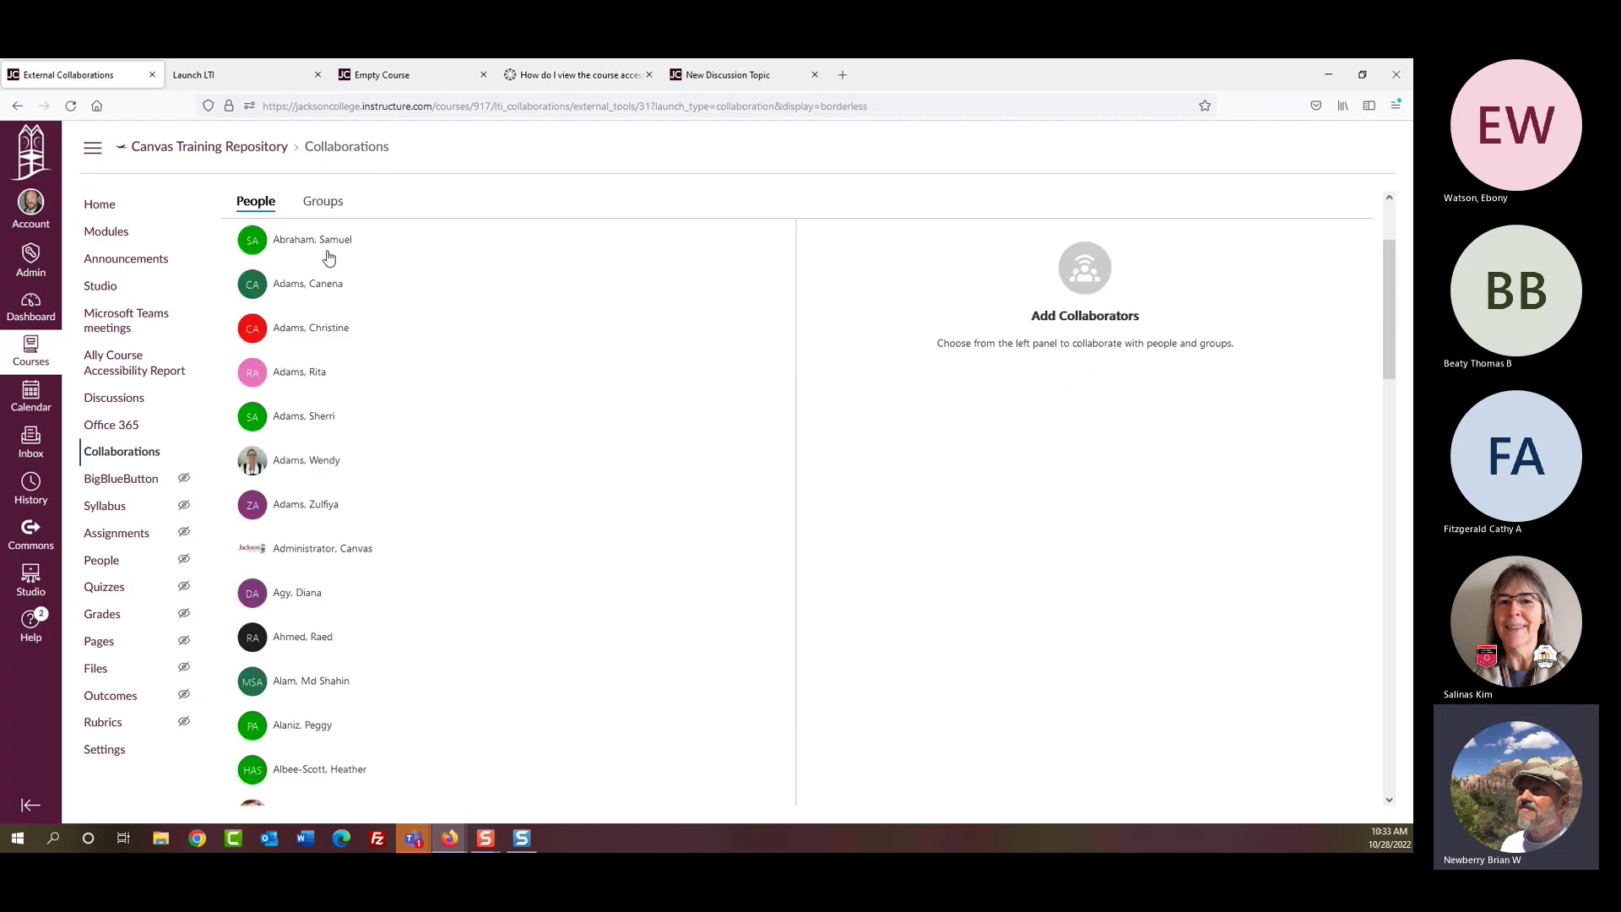
{"action": "left_click", "coordinate": [326, 204]}
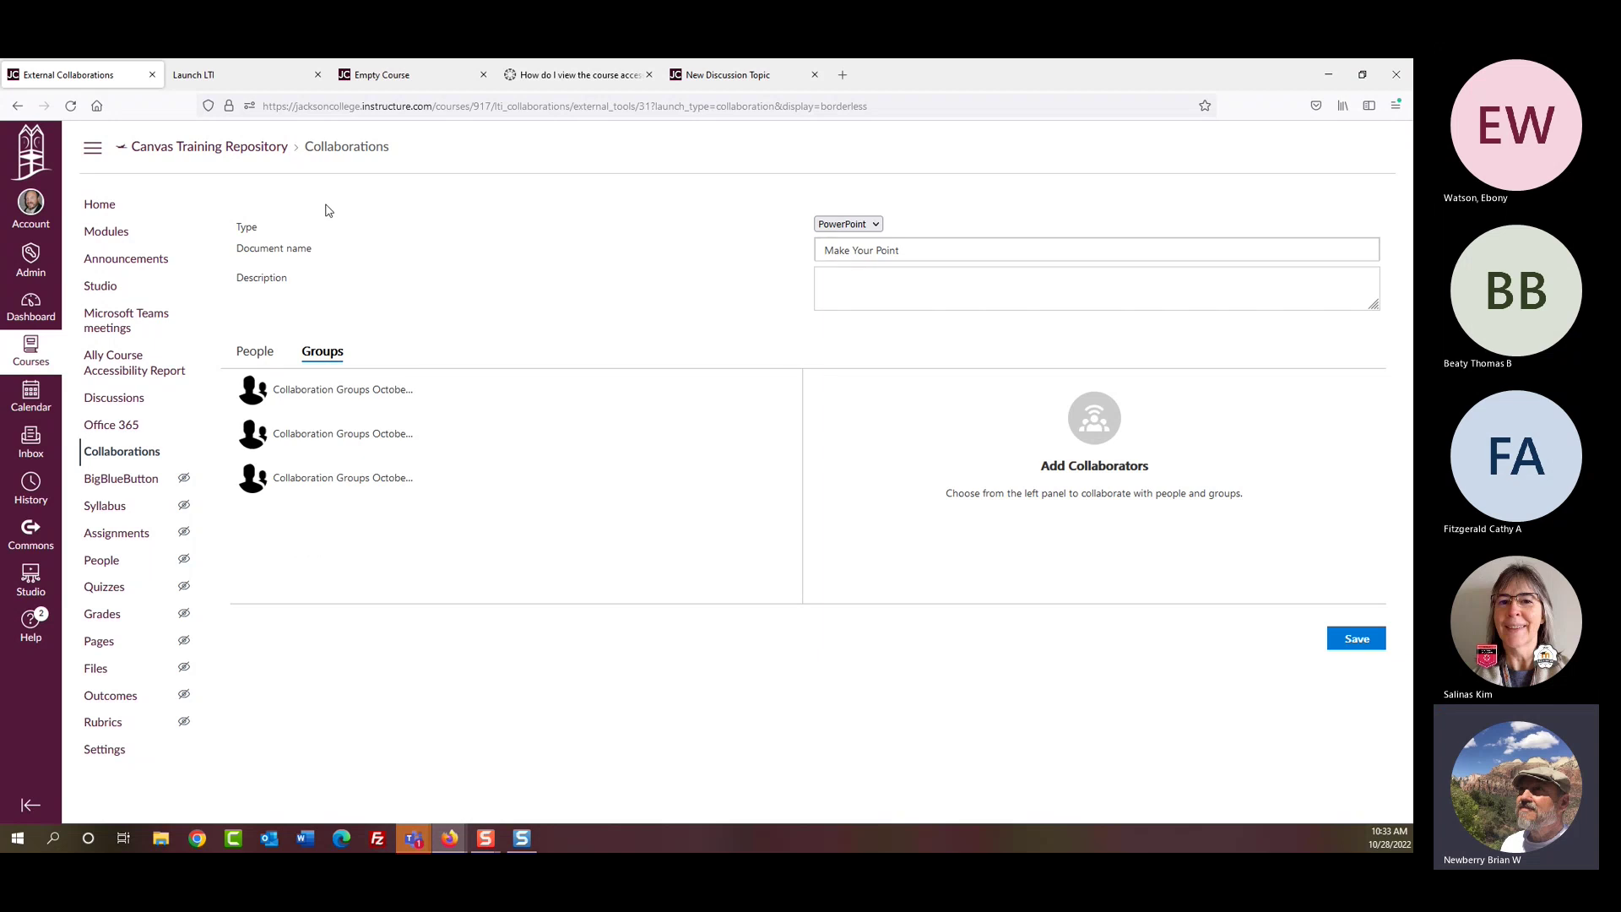
{"action": "left_click", "coordinate": [250, 361]}
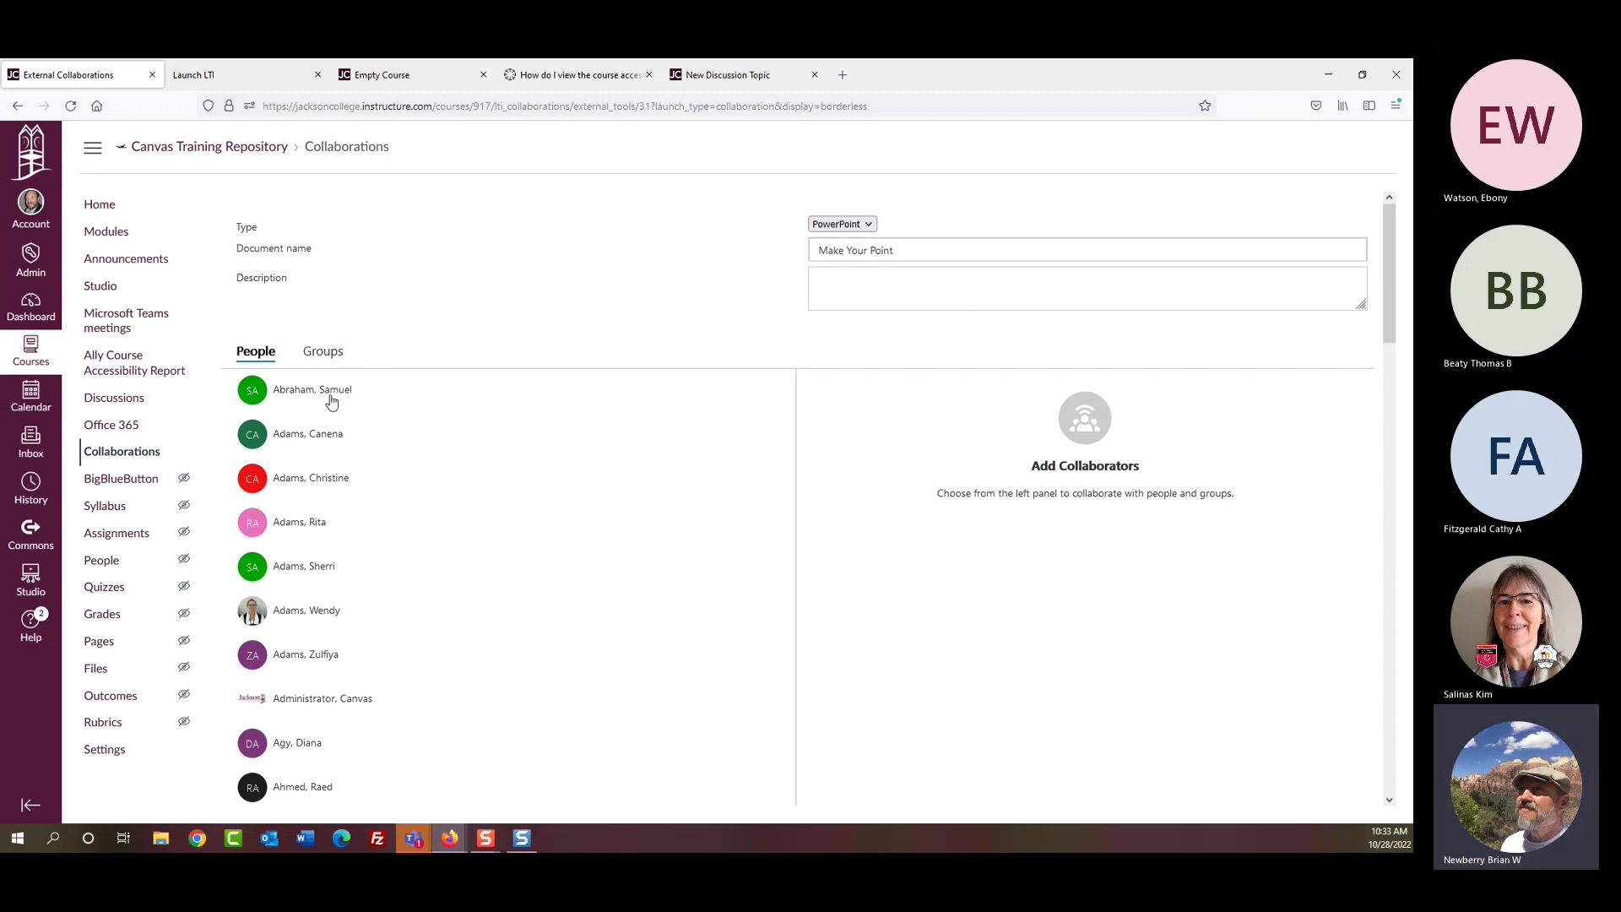
{"action": "scroll", "coordinate": [332, 397], "scroll_direction": "down", "scroll_amount": 10}
{"action": "scroll", "coordinate": [331, 402], "scroll_direction": "down", "scroll_amount": 5}
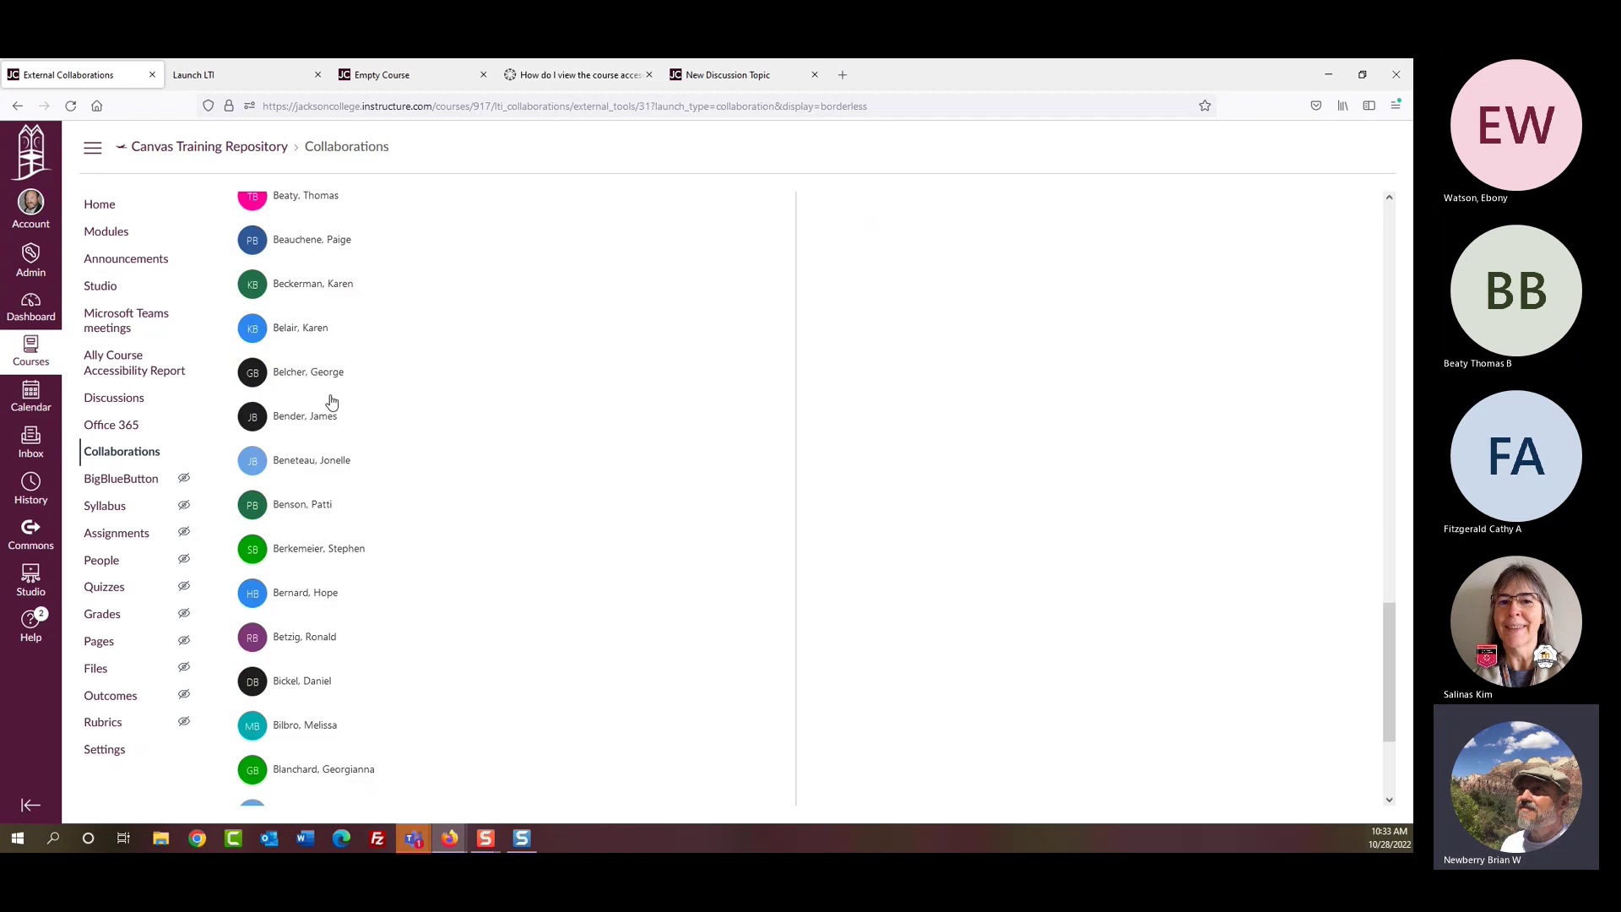
{"action": "scroll", "coordinate": [331, 402], "scroll_direction": "up", "scroll_amount": 7}
{"action": "scroll", "coordinate": [331, 402], "scroll_direction": "up", "scroll_amount": 5}
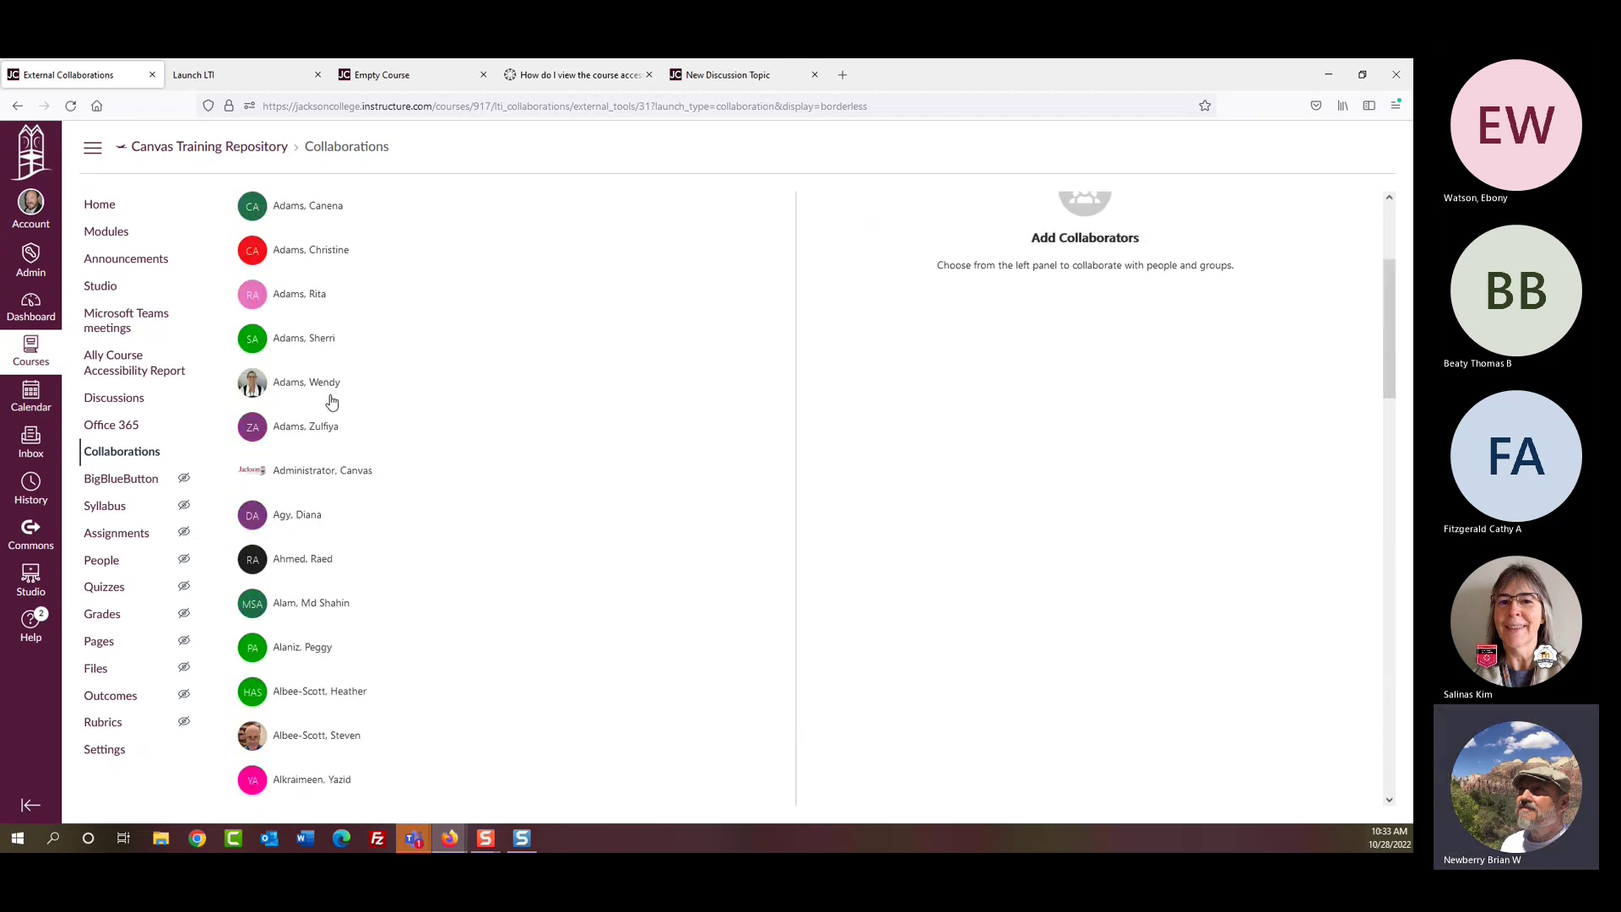
{"action": "scroll", "coordinate": [331, 402], "scroll_direction": "down", "scroll_amount": 3}
{"action": "scroll", "coordinate": [331, 402], "scroll_direction": "up", "scroll_amount": 5}
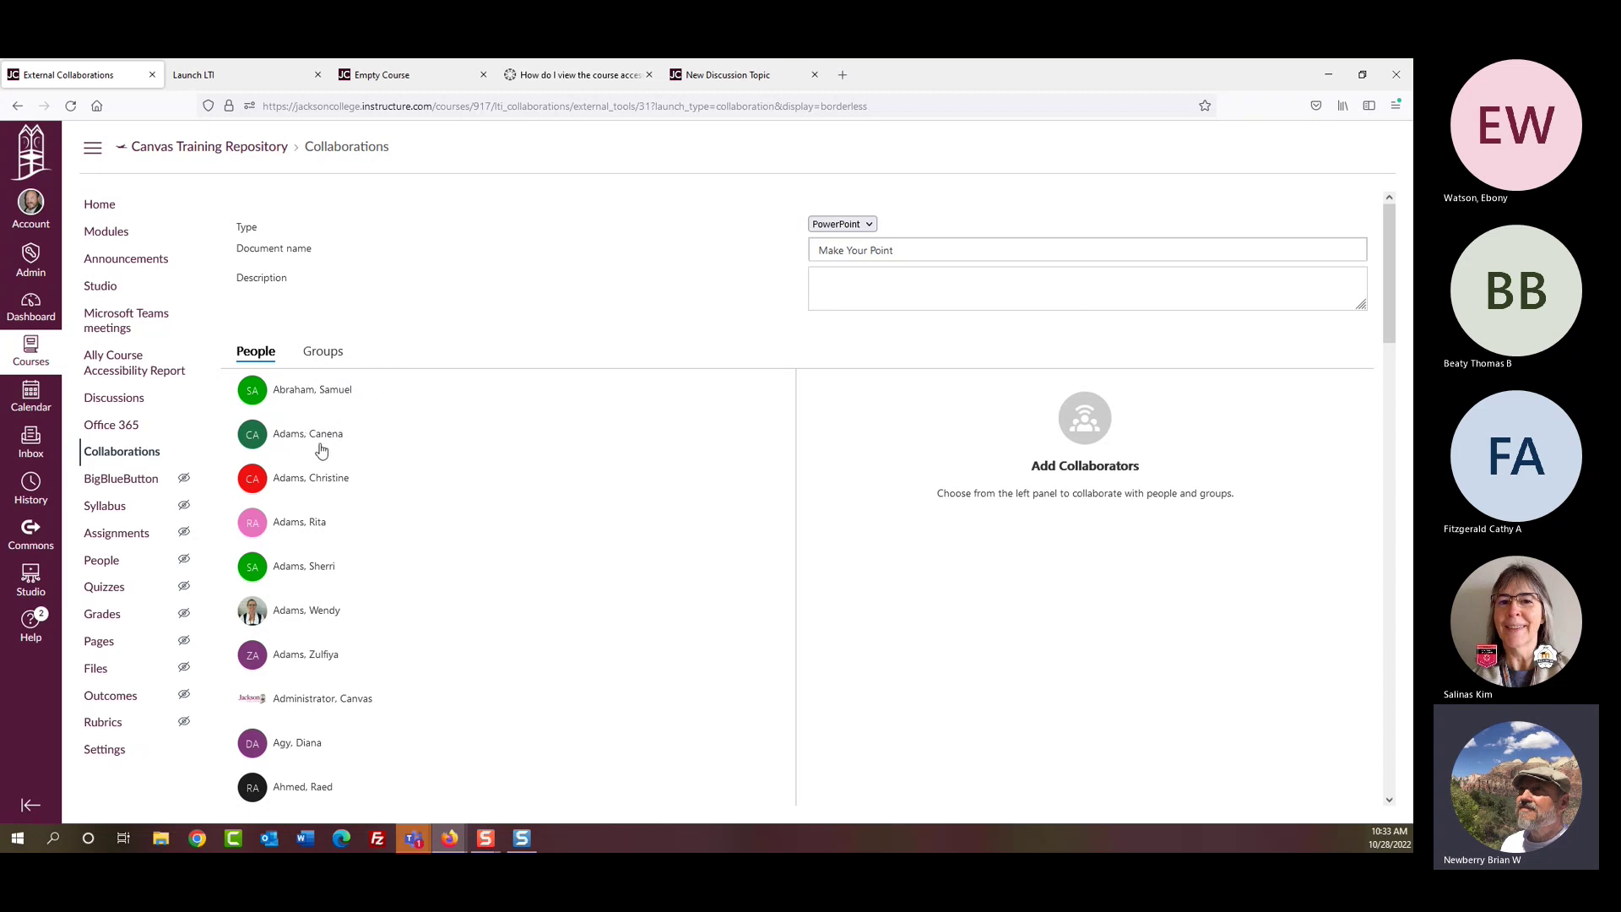
Step: Add three people from the course's people list as collaborators on the Make Your Point document
{"action": "scroll", "coordinate": [321, 450], "scroll_direction": "down", "scroll_amount": 3}
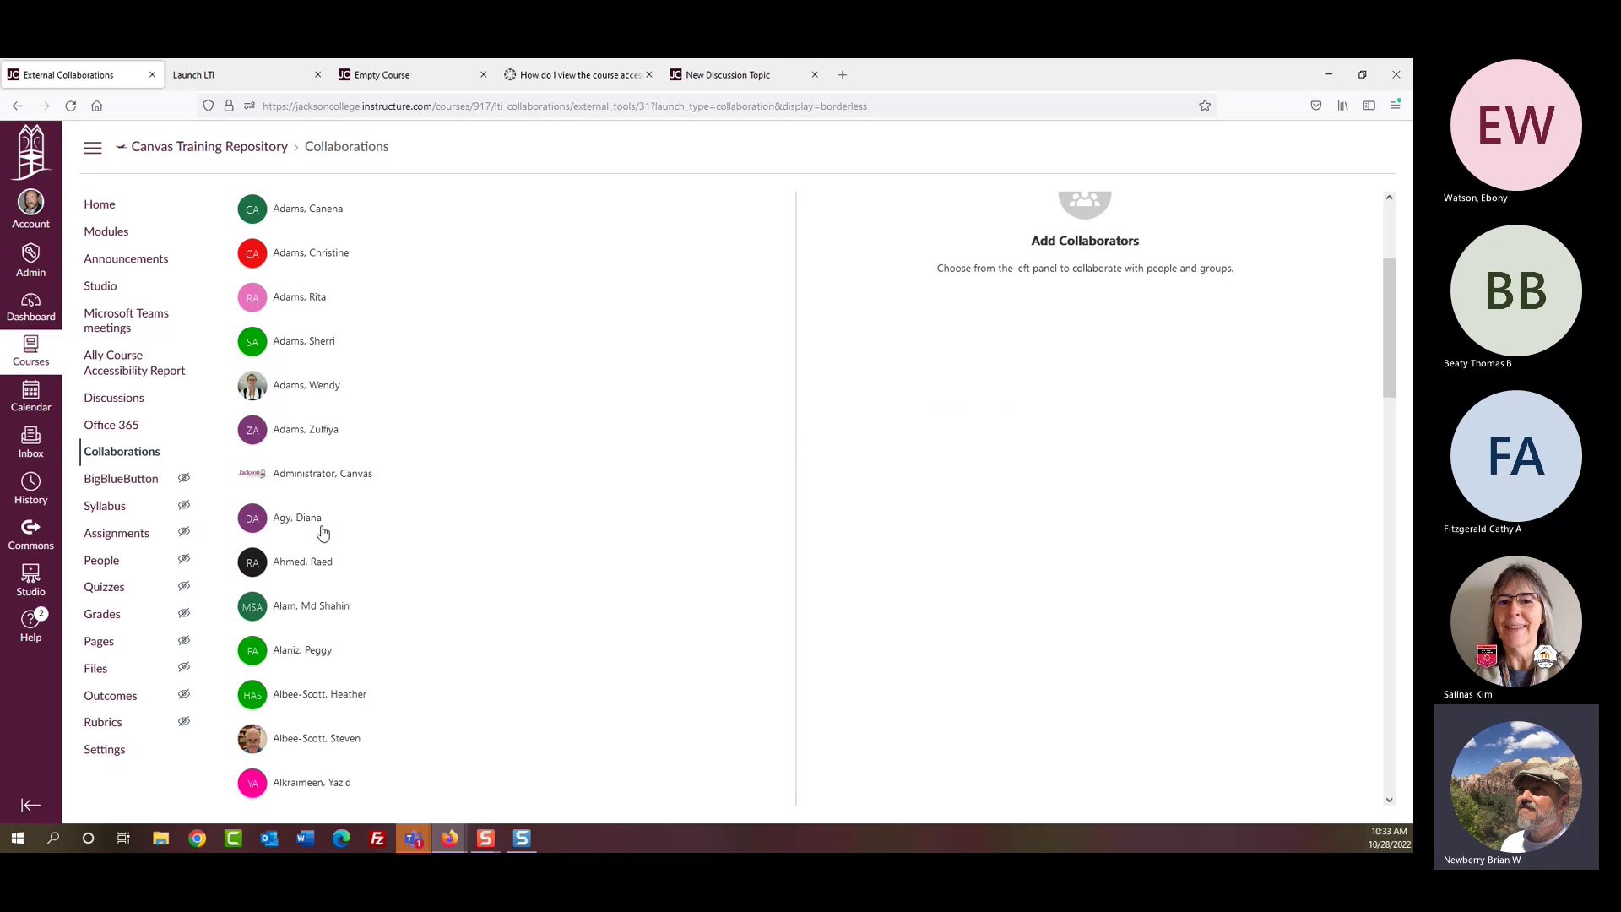
{"action": "left_click", "coordinate": [323, 531]}
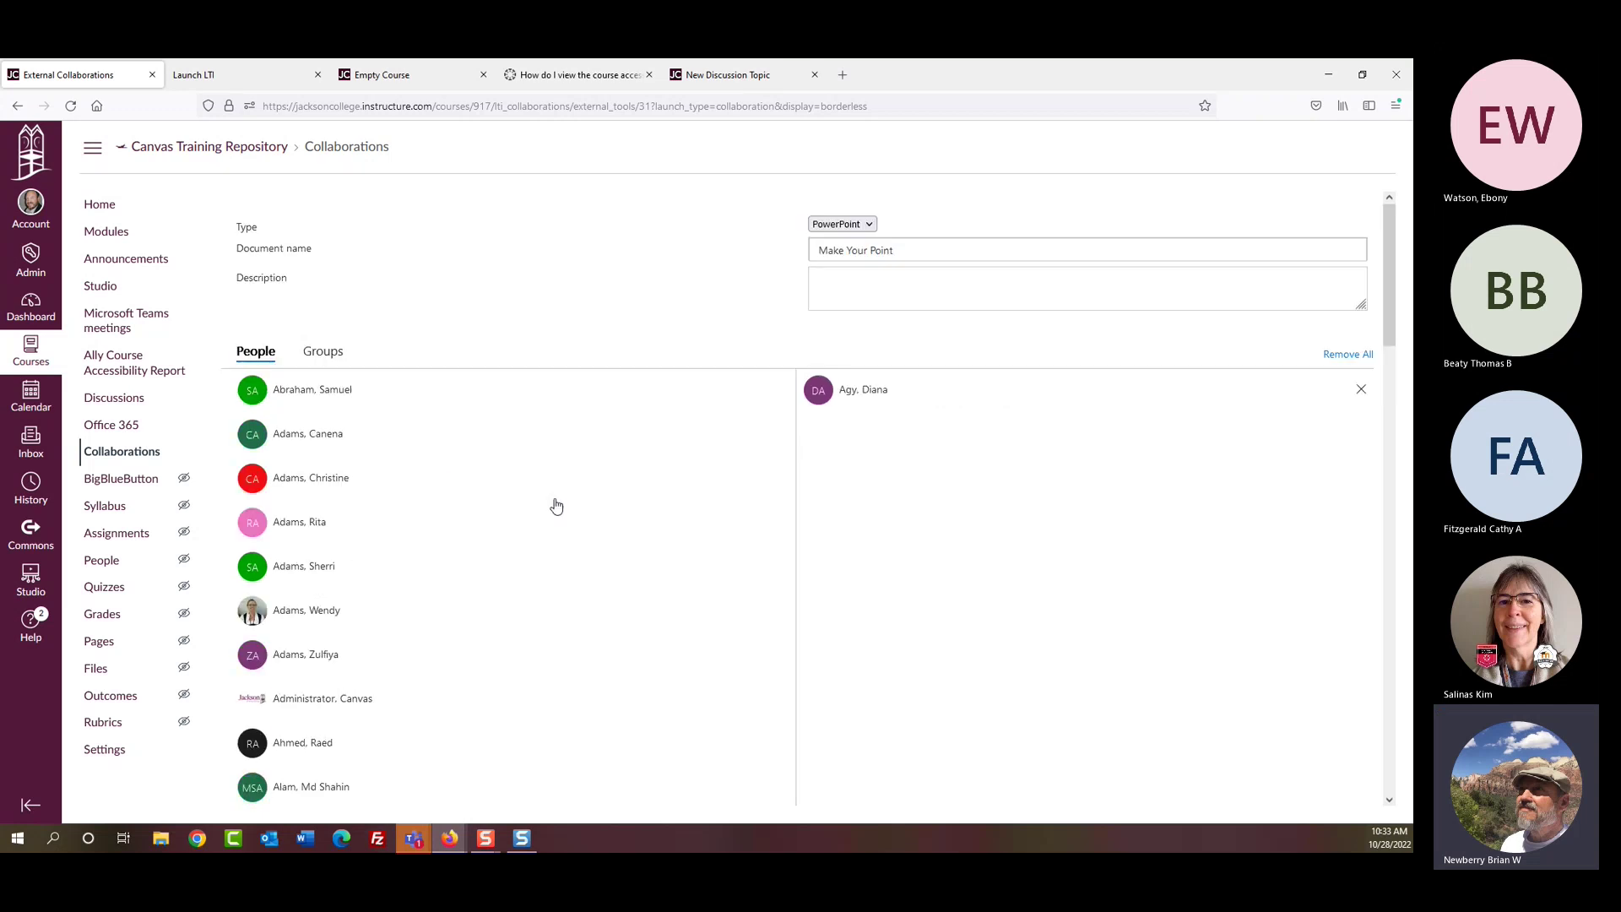
{"action": "left_click", "coordinate": [320, 435]}
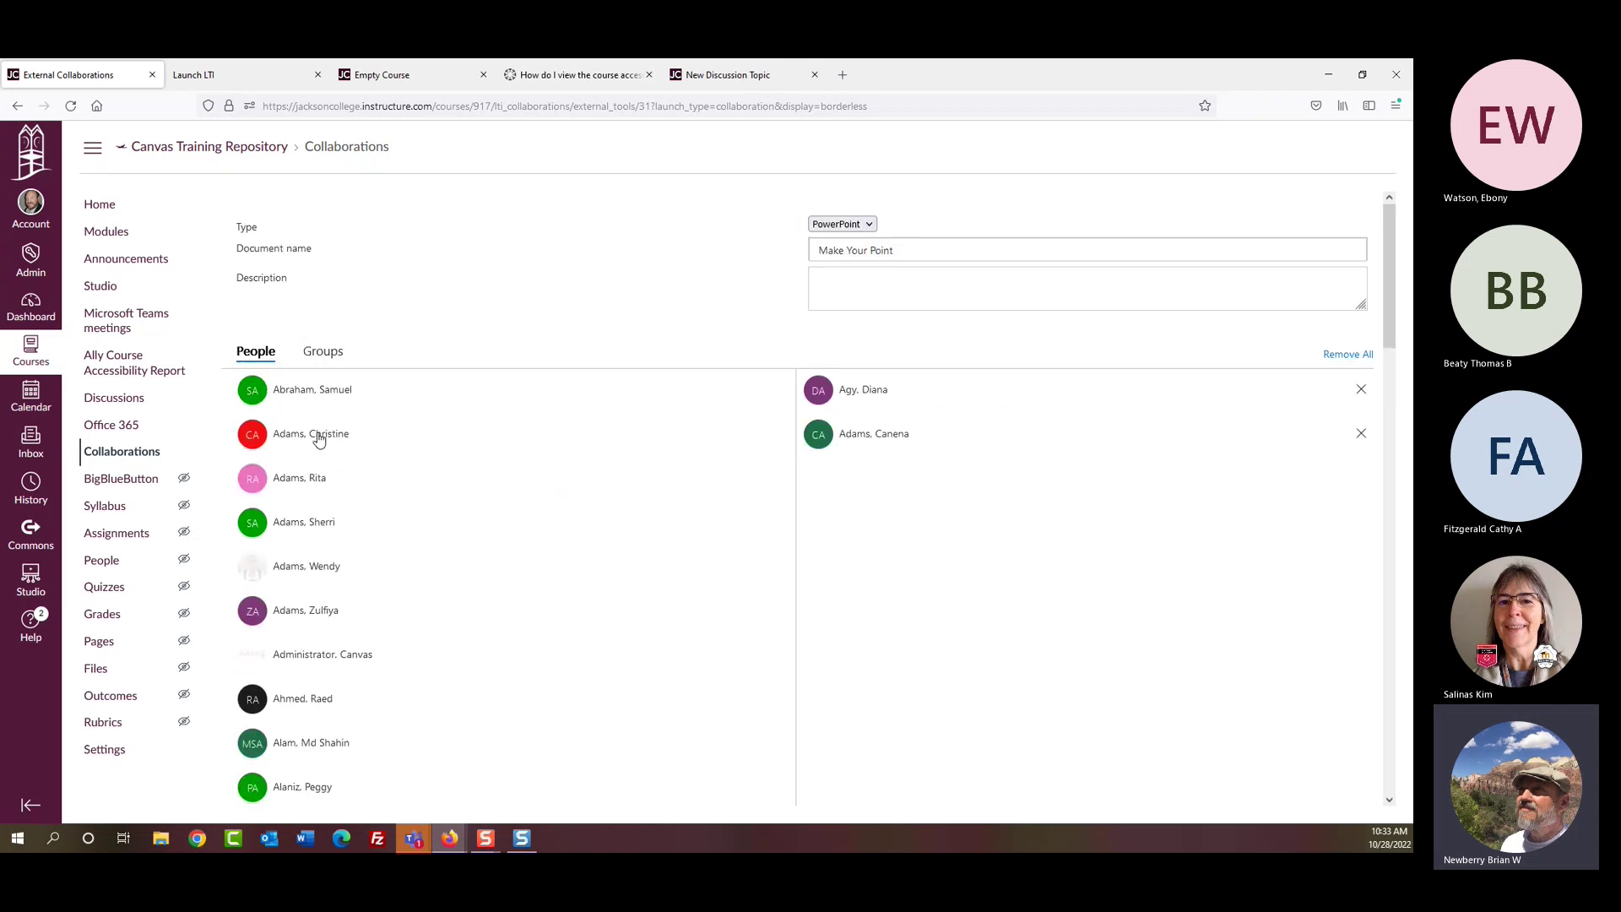
{"action": "left_click", "coordinate": [331, 395]}
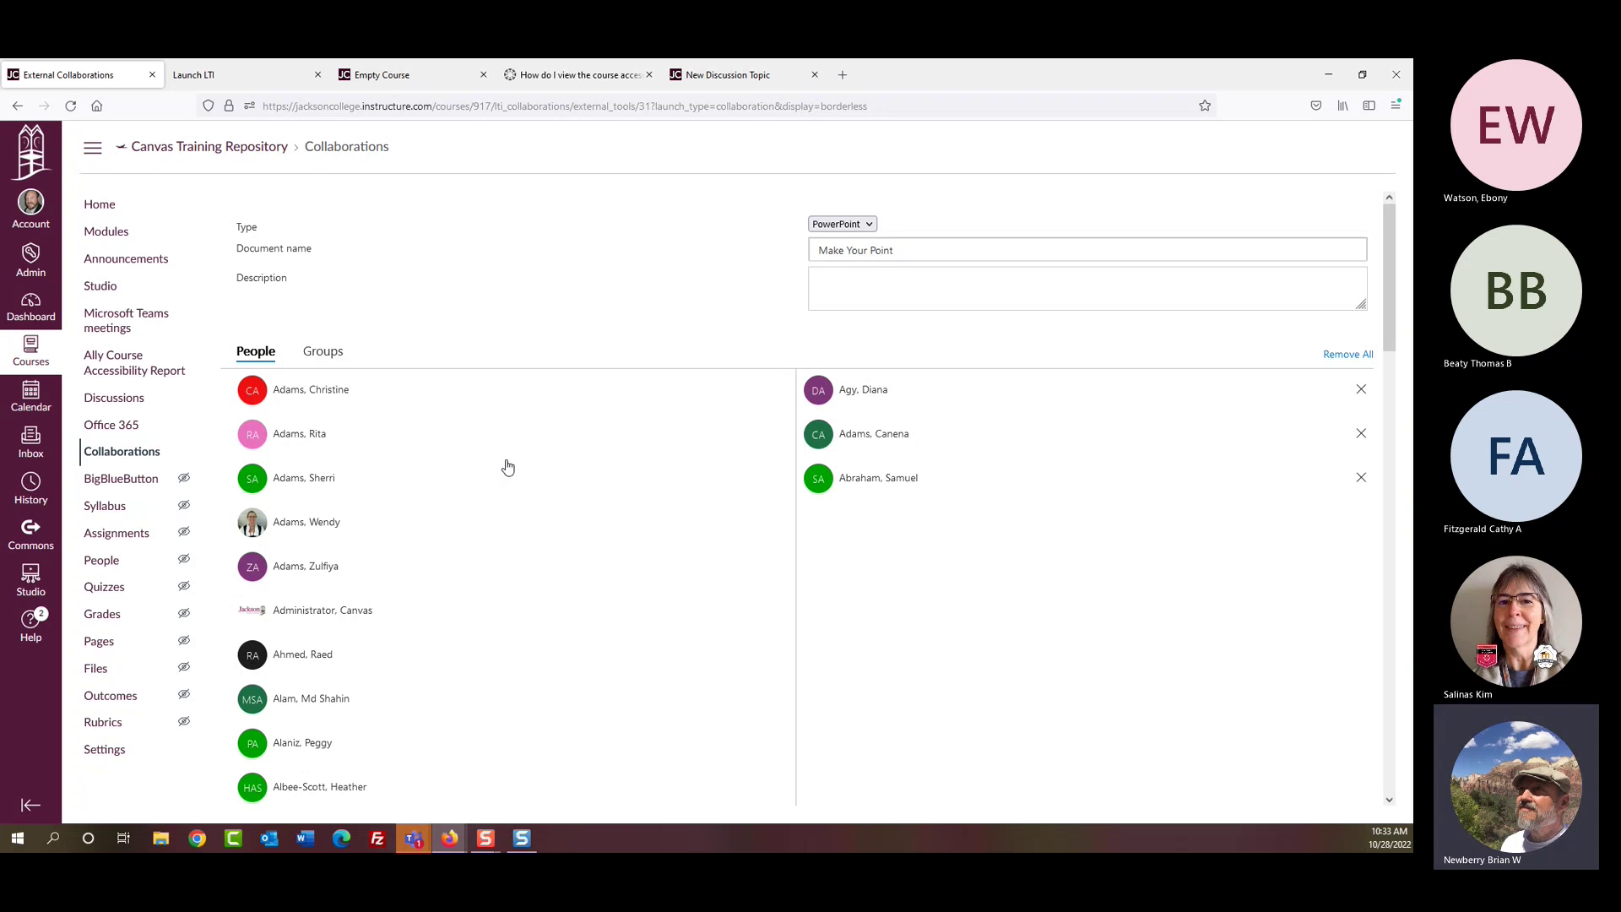
Step: Remove the first and last of the three added collaborators from the Make Your Point document
{"action": "scroll", "coordinate": [505, 467], "scroll_direction": "down", "scroll_amount": 4}
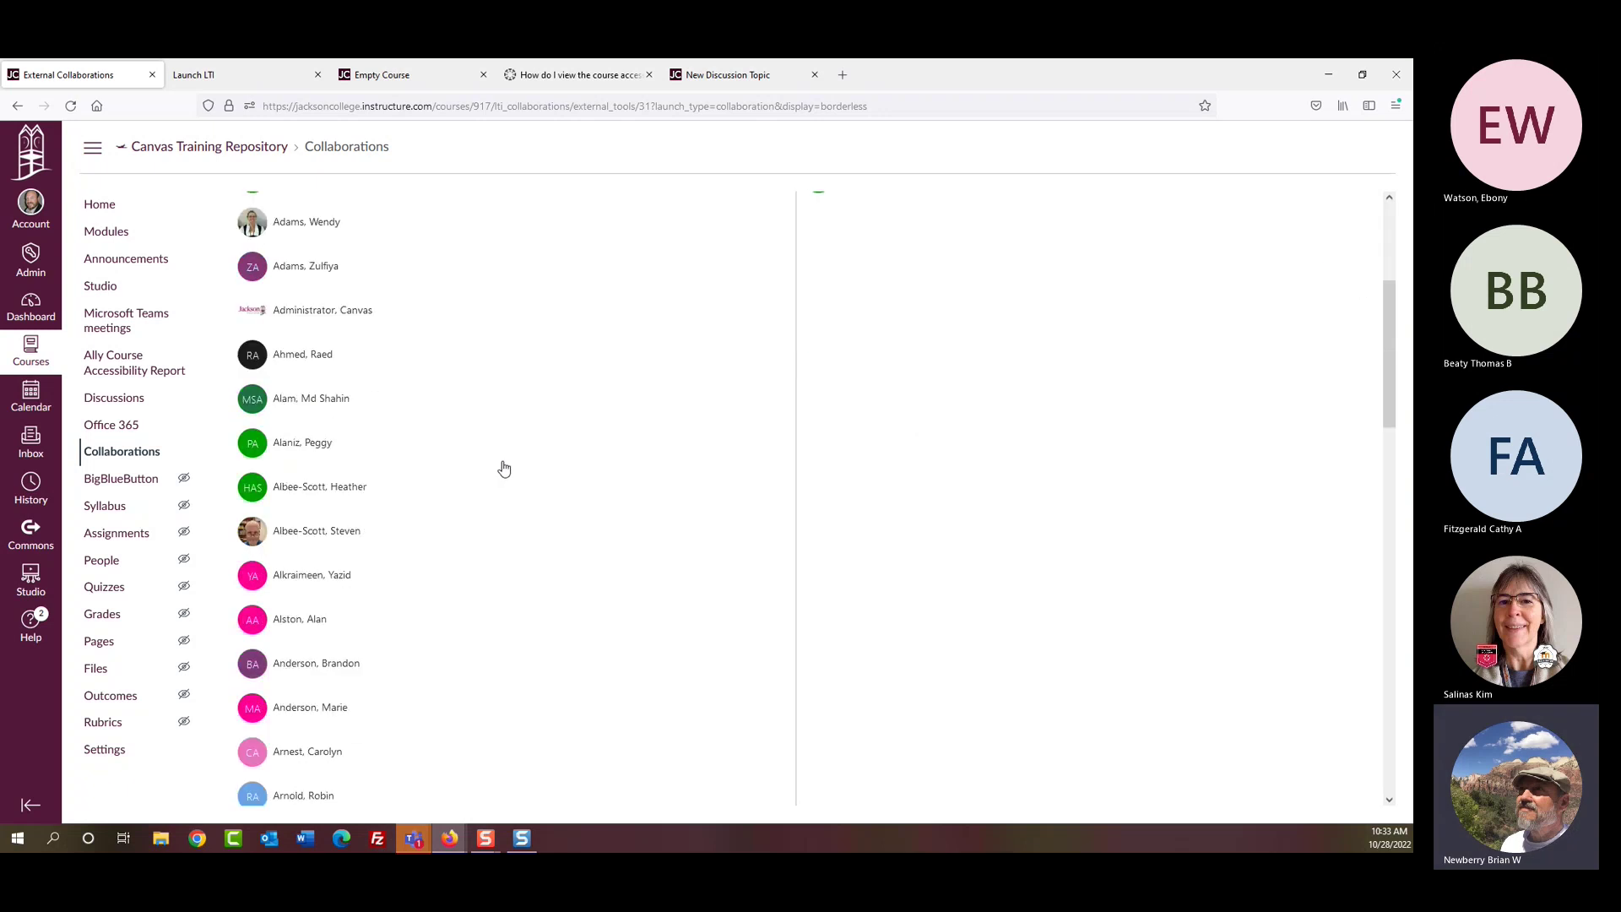
{"action": "scroll", "coordinate": [503, 468], "scroll_direction": "up", "scroll_amount": 4}
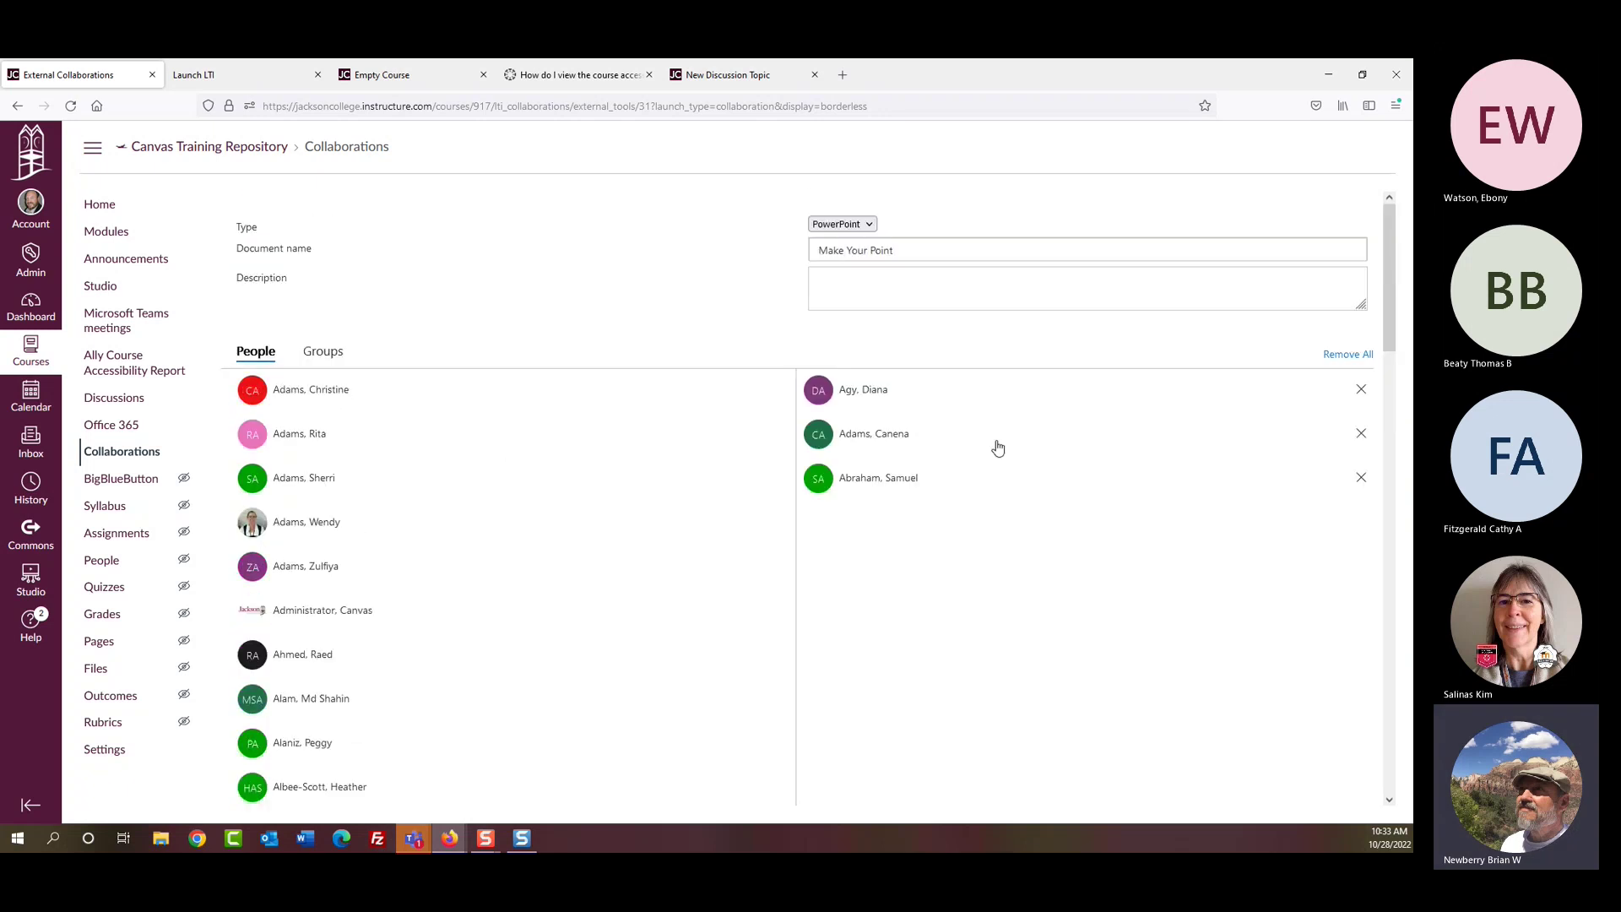
{"action": "left_click", "coordinate": [1361, 388]}
{"action": "left_click", "coordinate": [1360, 434]}
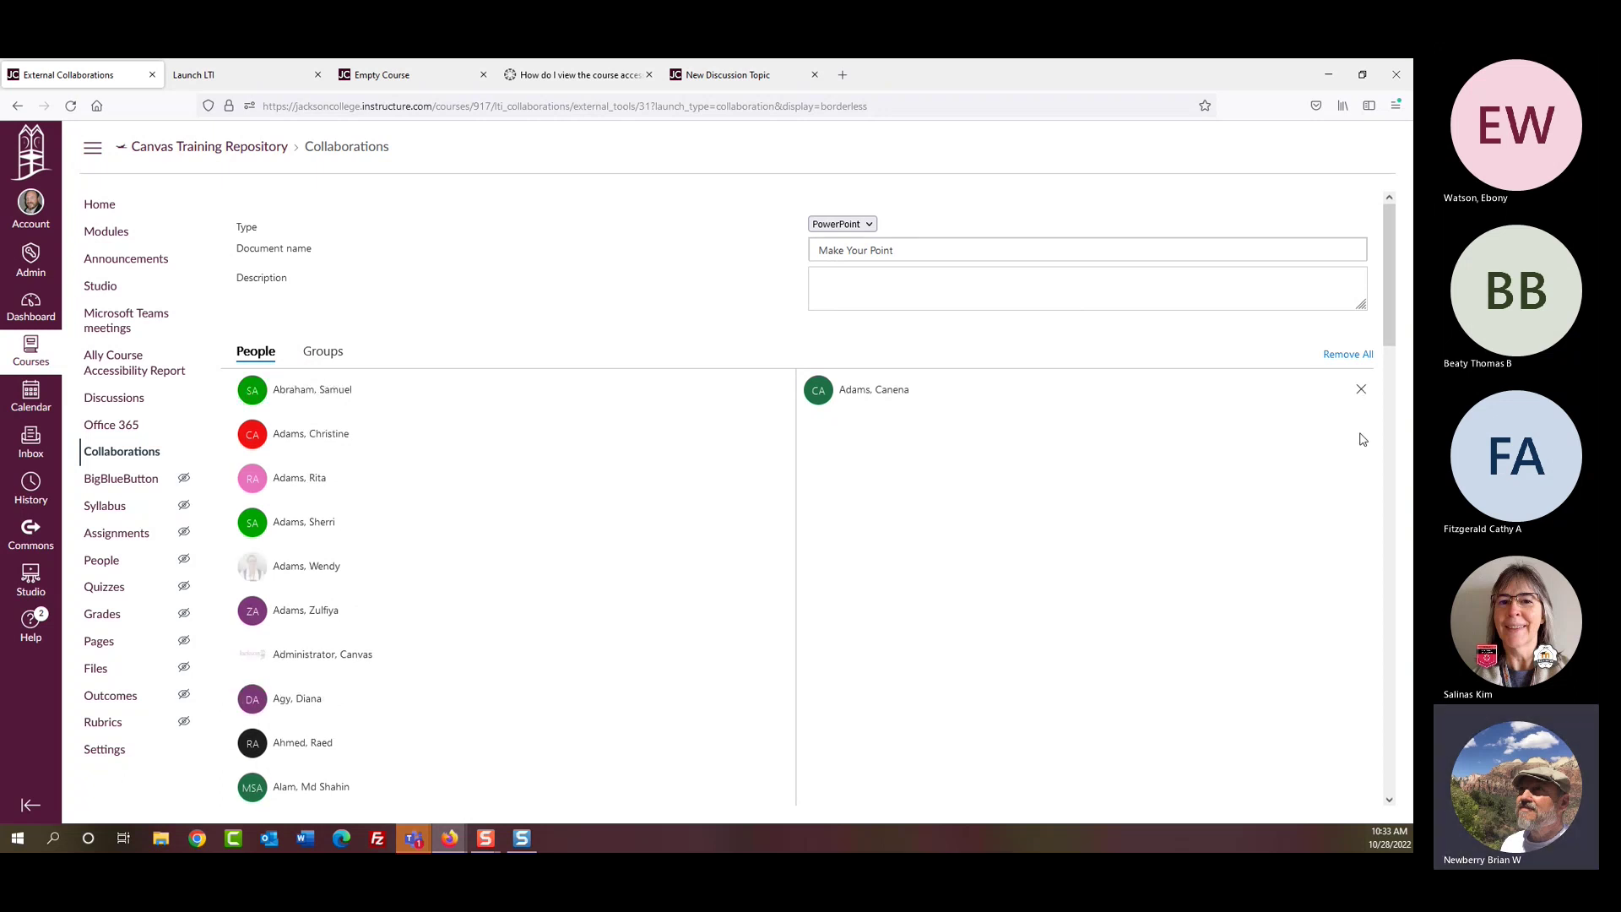
Step: Remove the one remaining collaborator from the Make Your Point document and look over the rest of its form
{"action": "left_click", "coordinate": [1361, 389]}
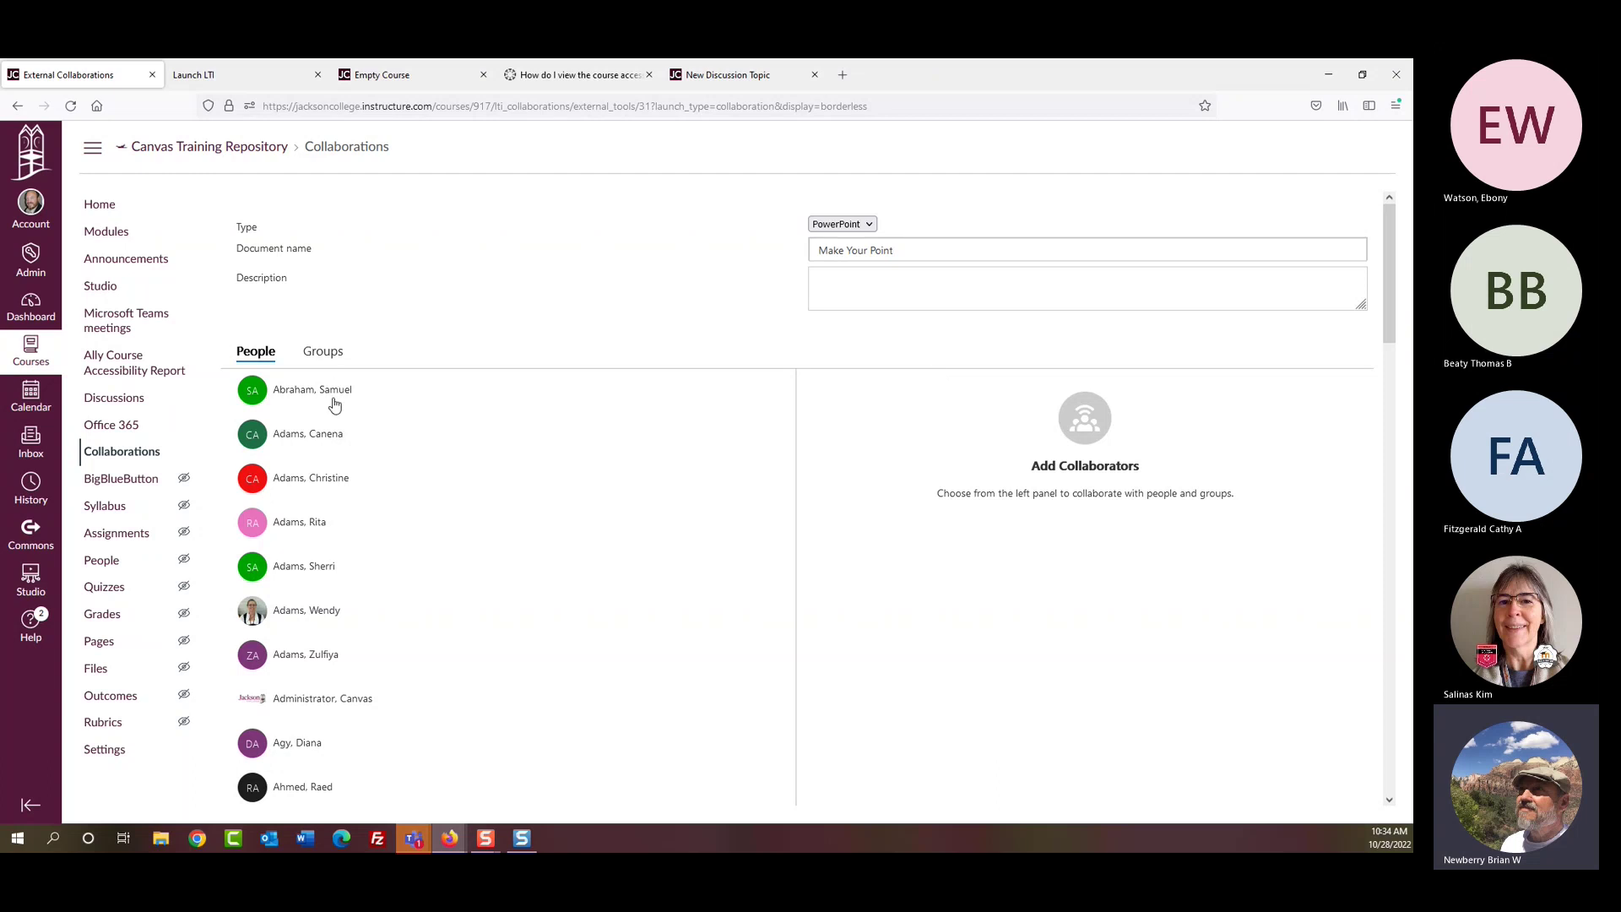
{"action": "scroll", "coordinate": [335, 404], "scroll_direction": "down", "scroll_amount": 3}
{"action": "scroll", "coordinate": [334, 404], "scroll_direction": "up", "scroll_amount": 3}
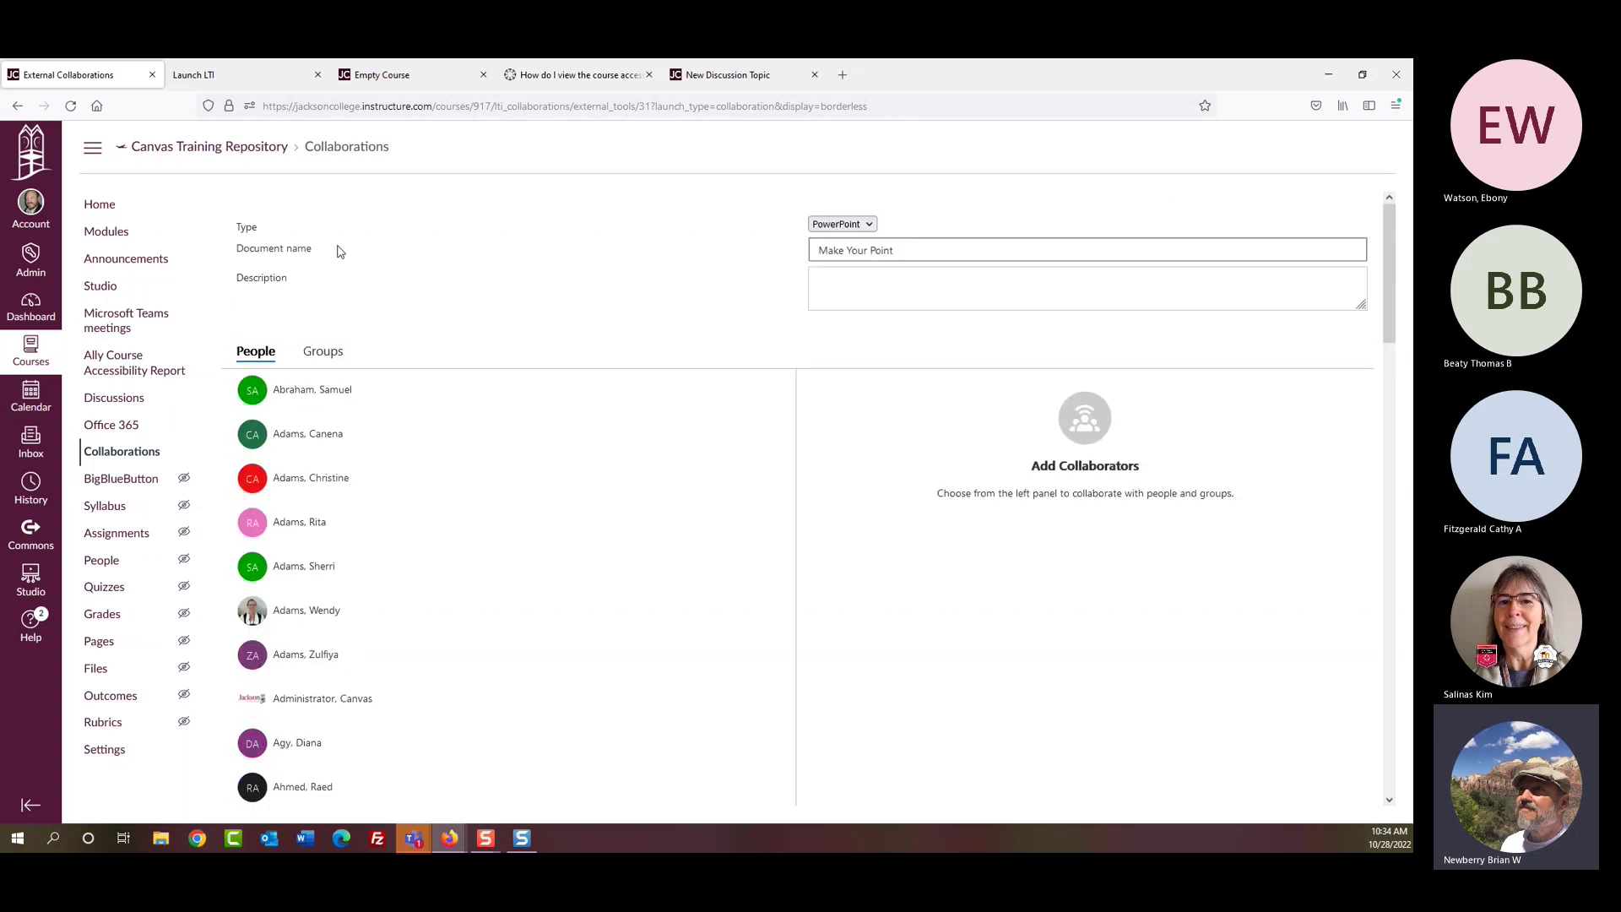
{"action": "key", "text": "Tab"}
{"action": "scroll", "coordinate": [656, 351], "scroll_direction": "down", "scroll_amount": 7}
{"action": "scroll", "coordinate": [681, 354], "scroll_direction": "up", "scroll_amount": 7}
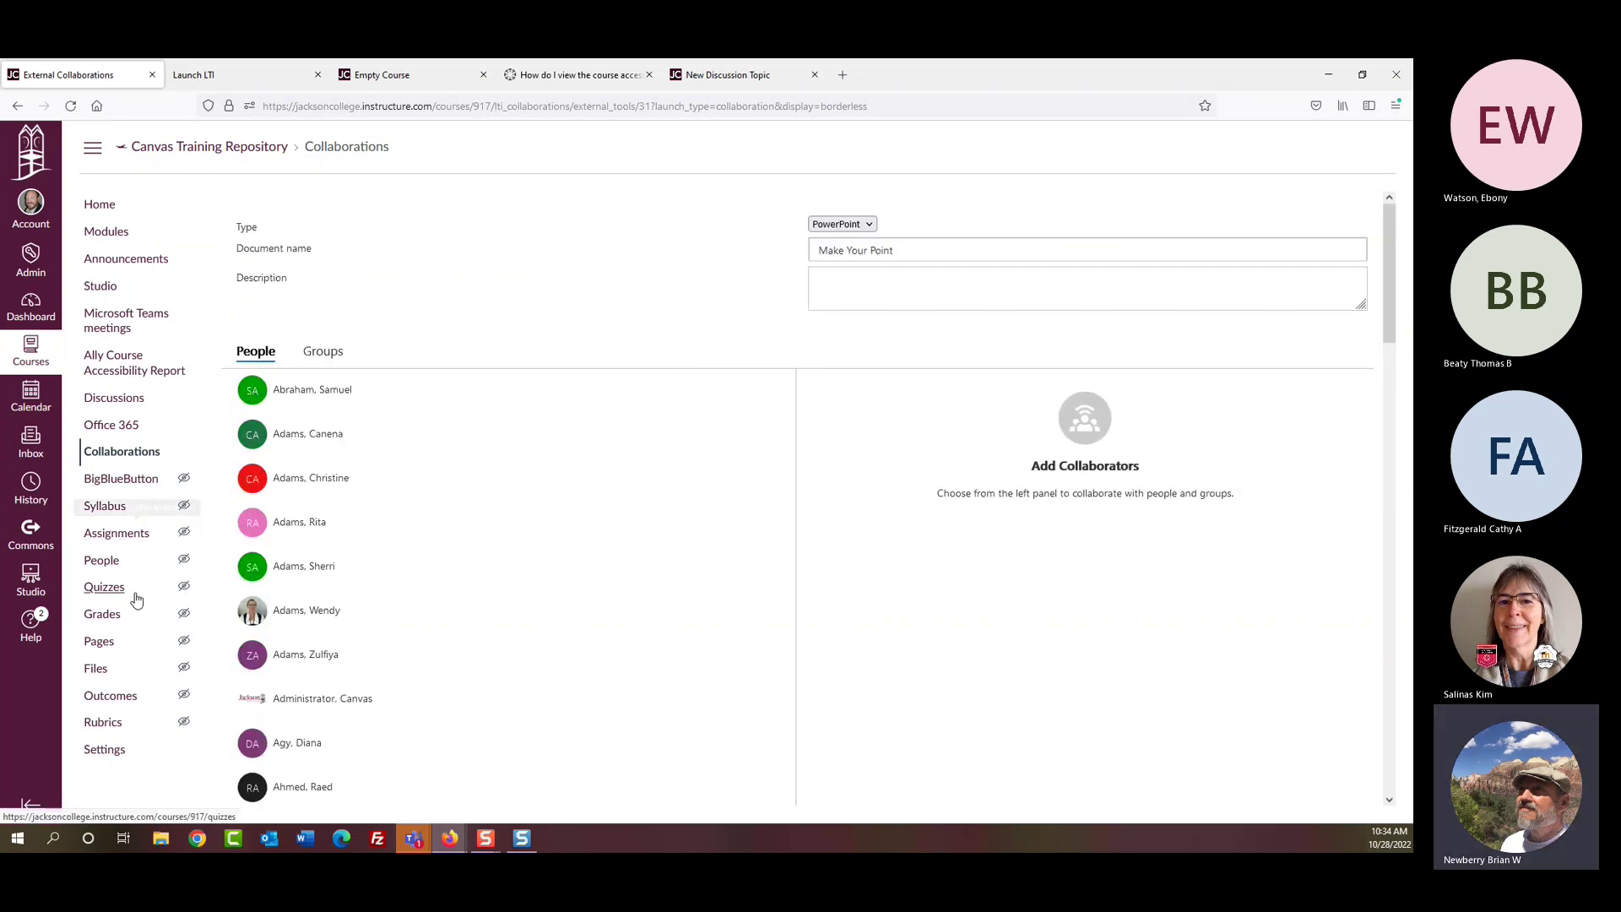
Step: Open the user details of the first student in the course's People list and start acting as that student
{"action": "left_click", "coordinate": [100, 563]}
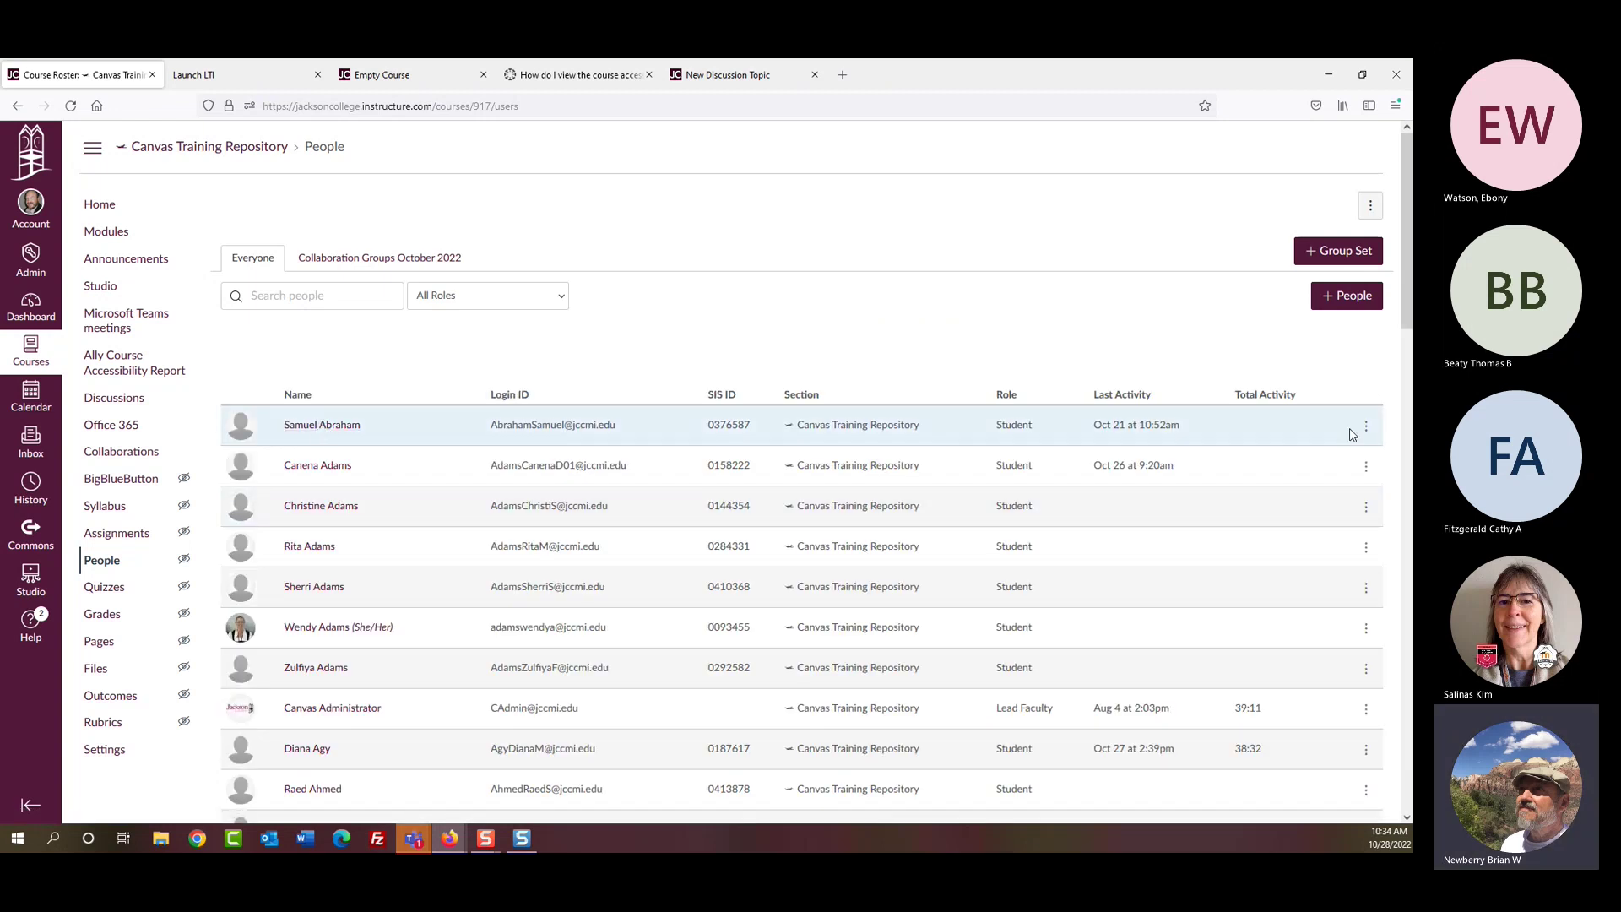
{"action": "left_click", "coordinate": [1367, 428]}
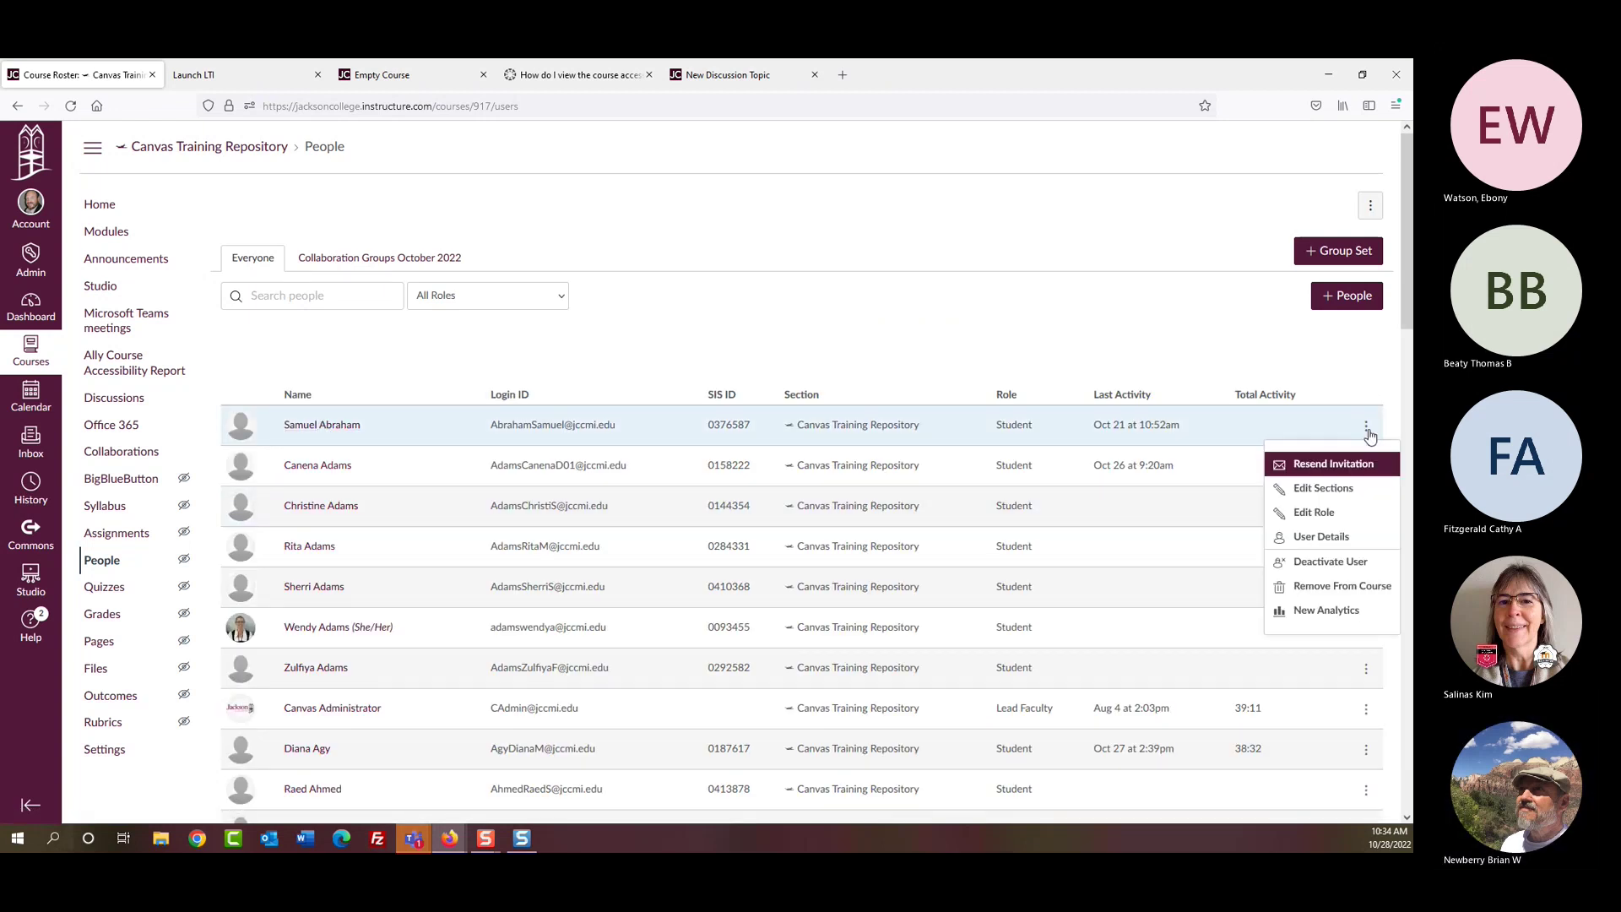
{"action": "left_click", "coordinate": [1337, 538]}
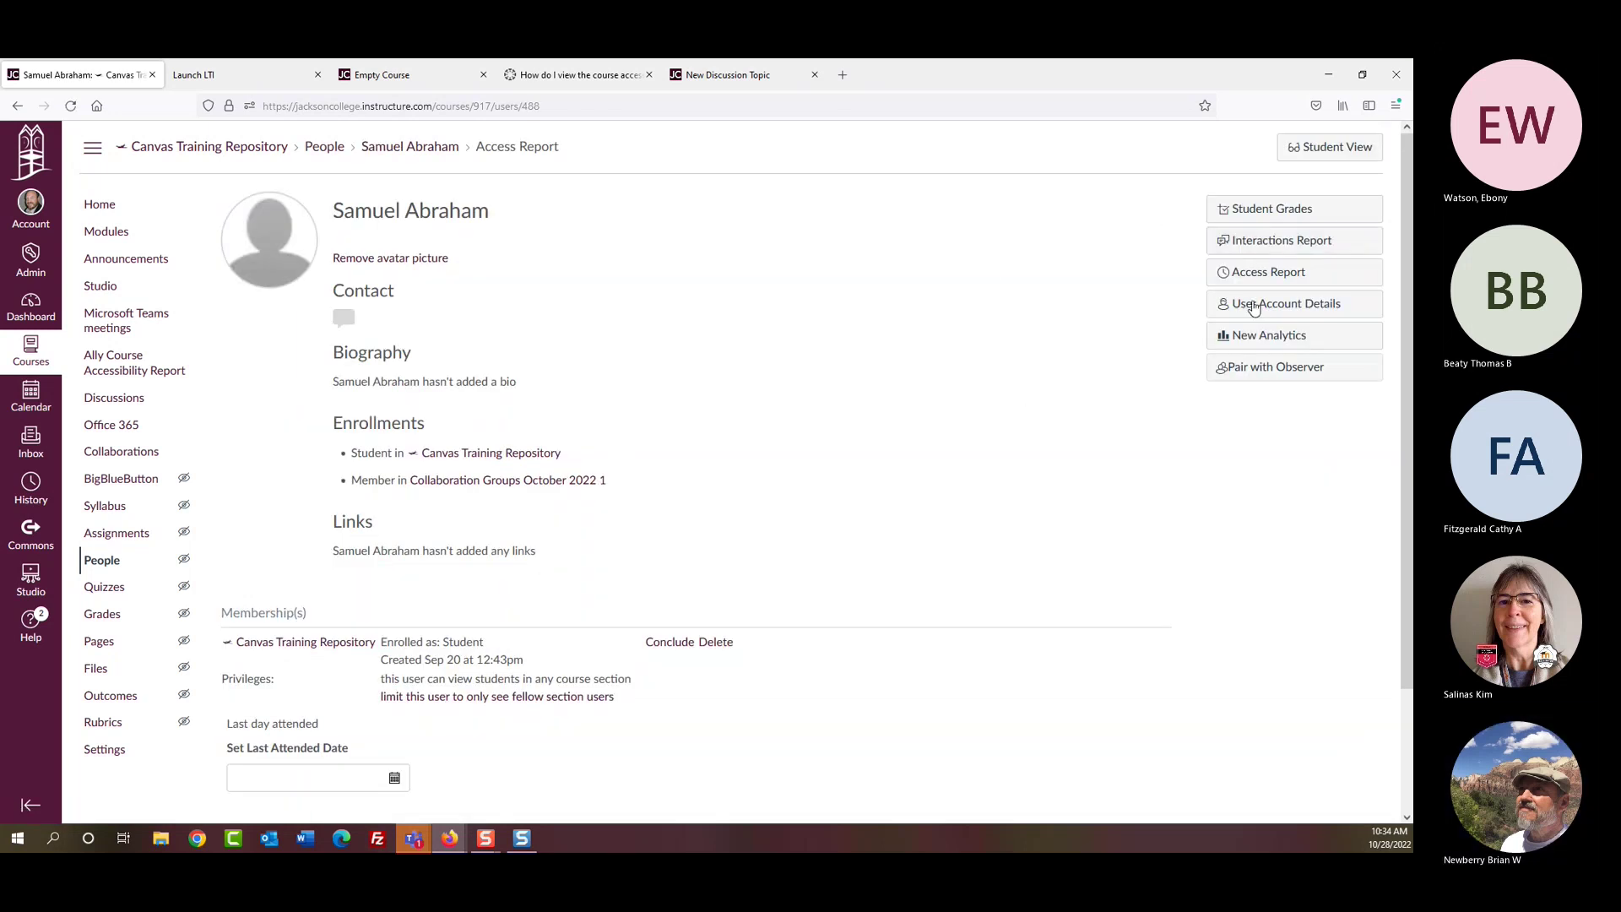
{"action": "left_click", "coordinate": [1257, 306]}
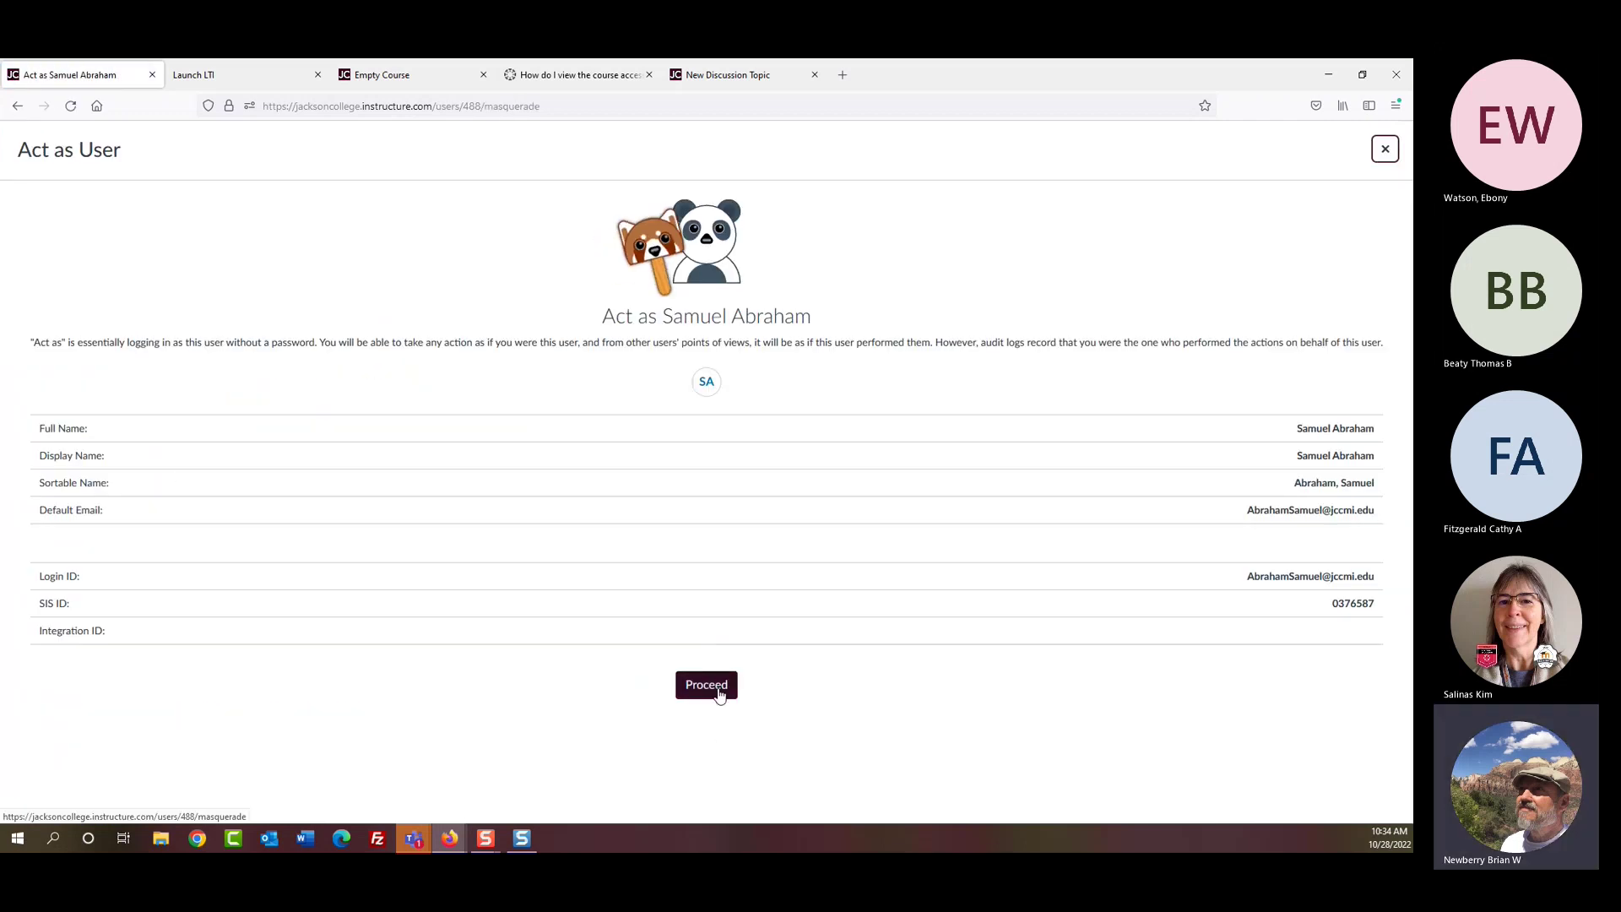
{"action": "left_click", "coordinate": [719, 694]}
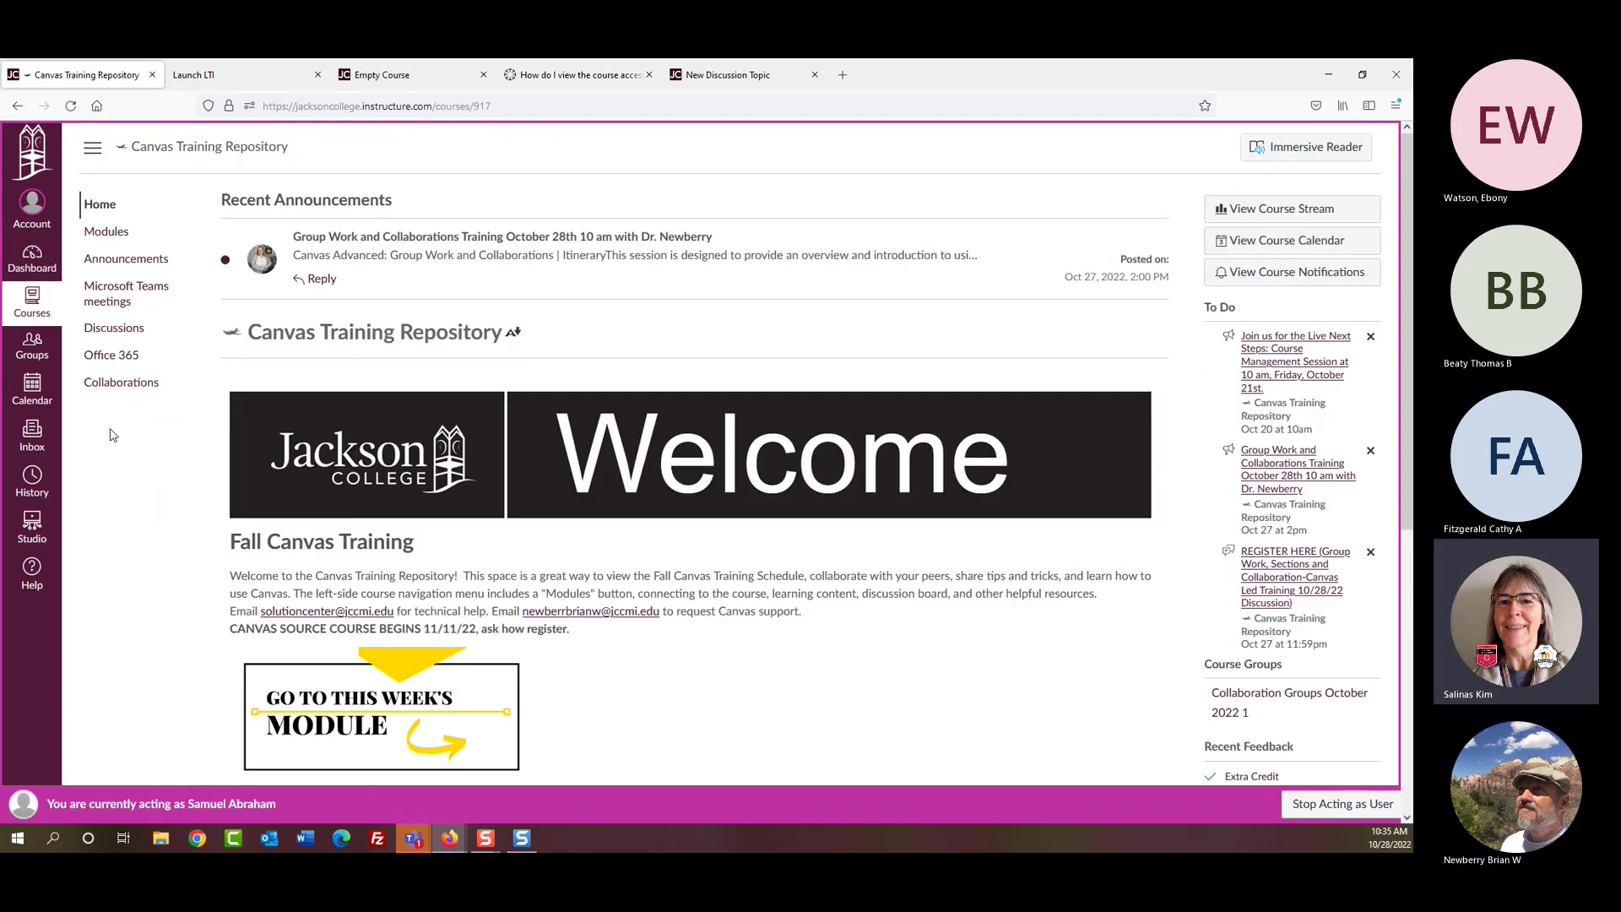
Step: View this week's module and the course's Collaborations page as the student, ending by no longer acting as that user
{"action": "left_click", "coordinate": [358, 716]}
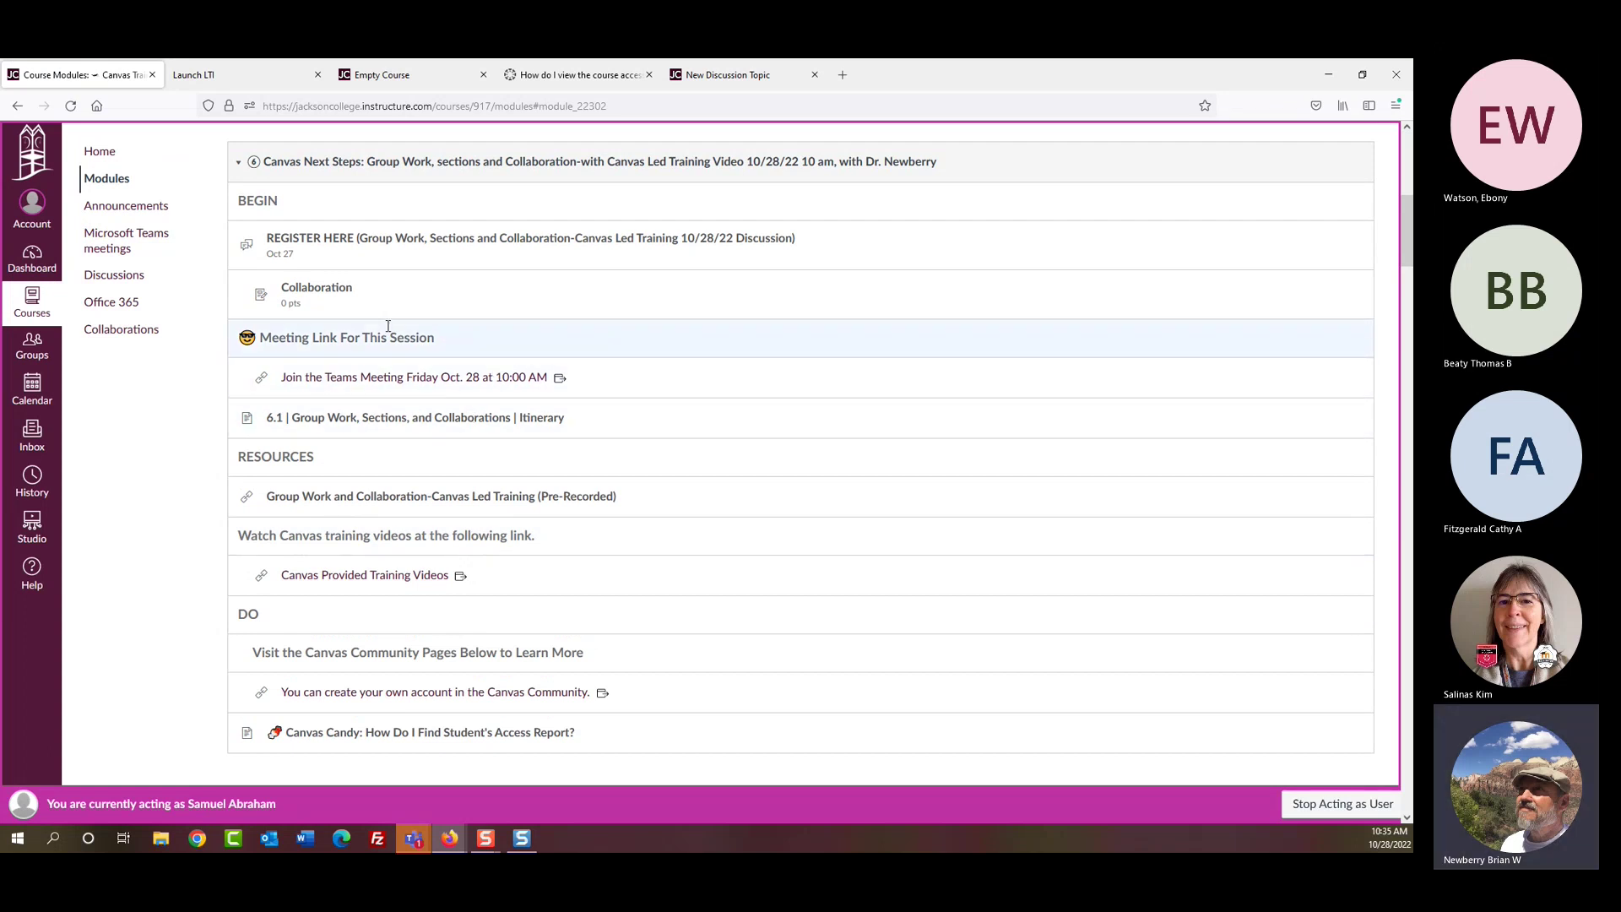
{"action": "left_click", "coordinate": [131, 337]}
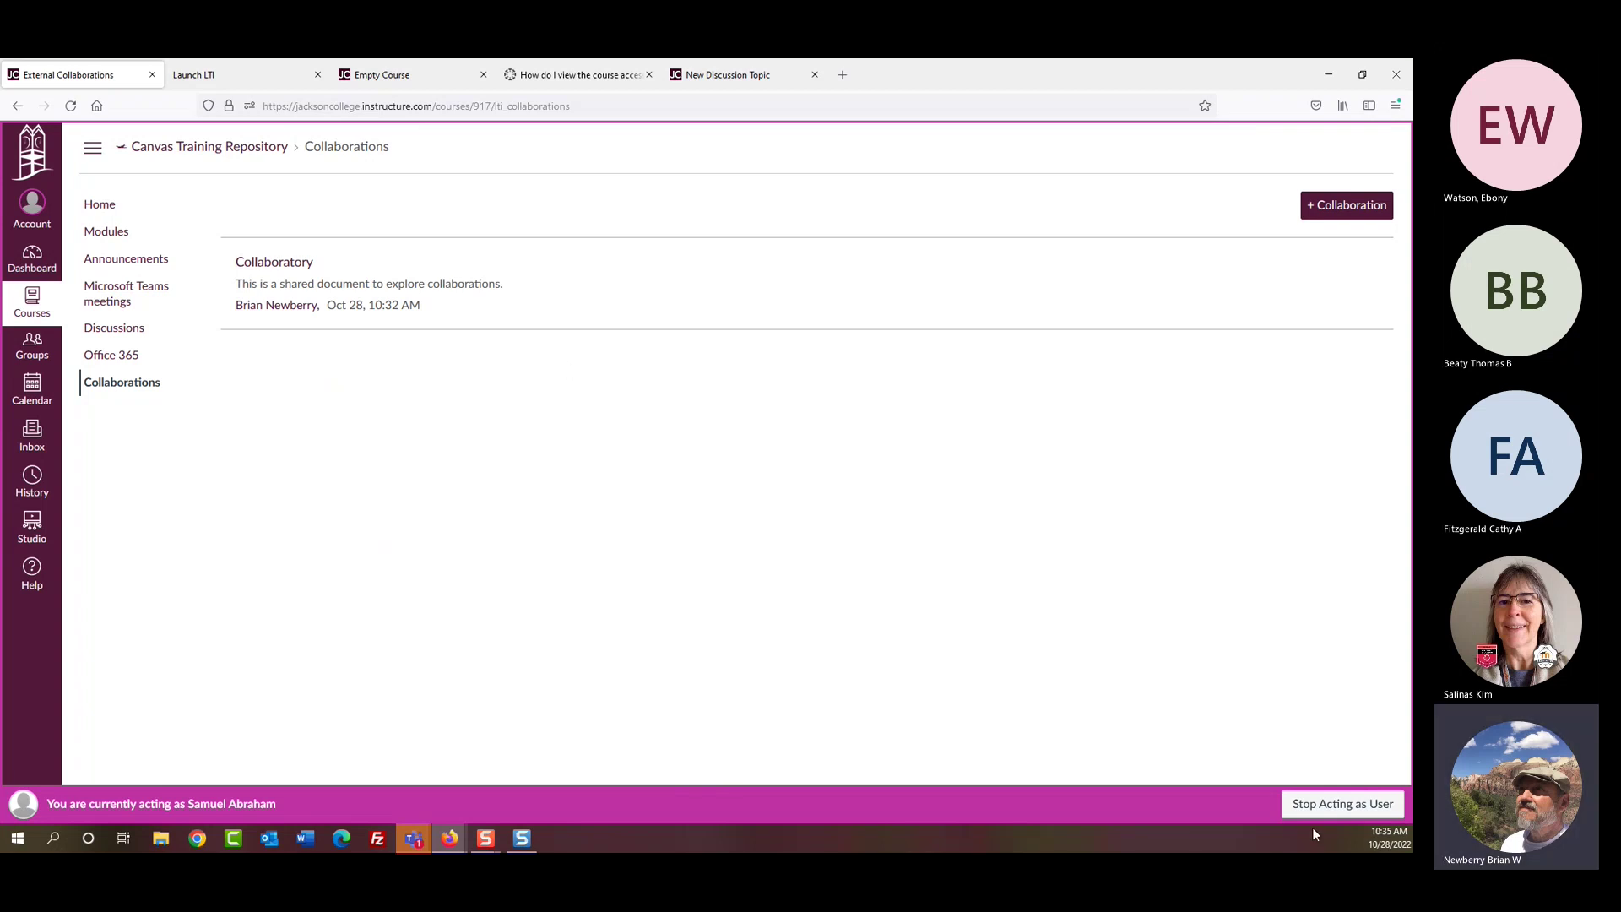
{"action": "left_click", "coordinate": [1362, 803]}
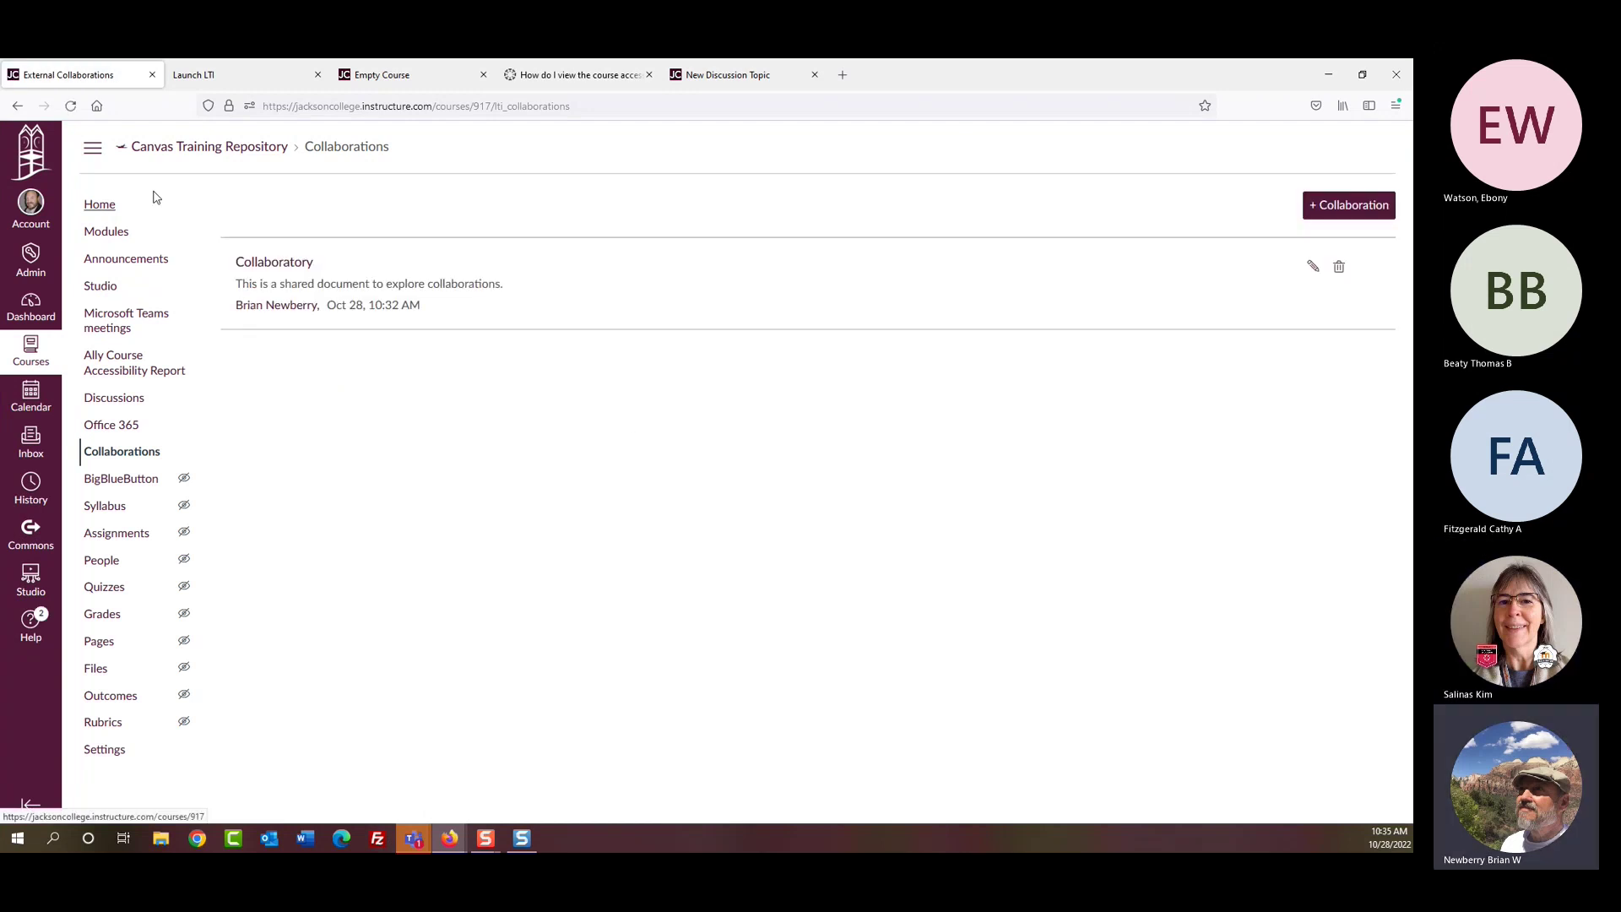
Step: Check the course home page and the Collaborations page in Student View, then leave Student View
{"action": "left_click", "coordinate": [101, 206]}
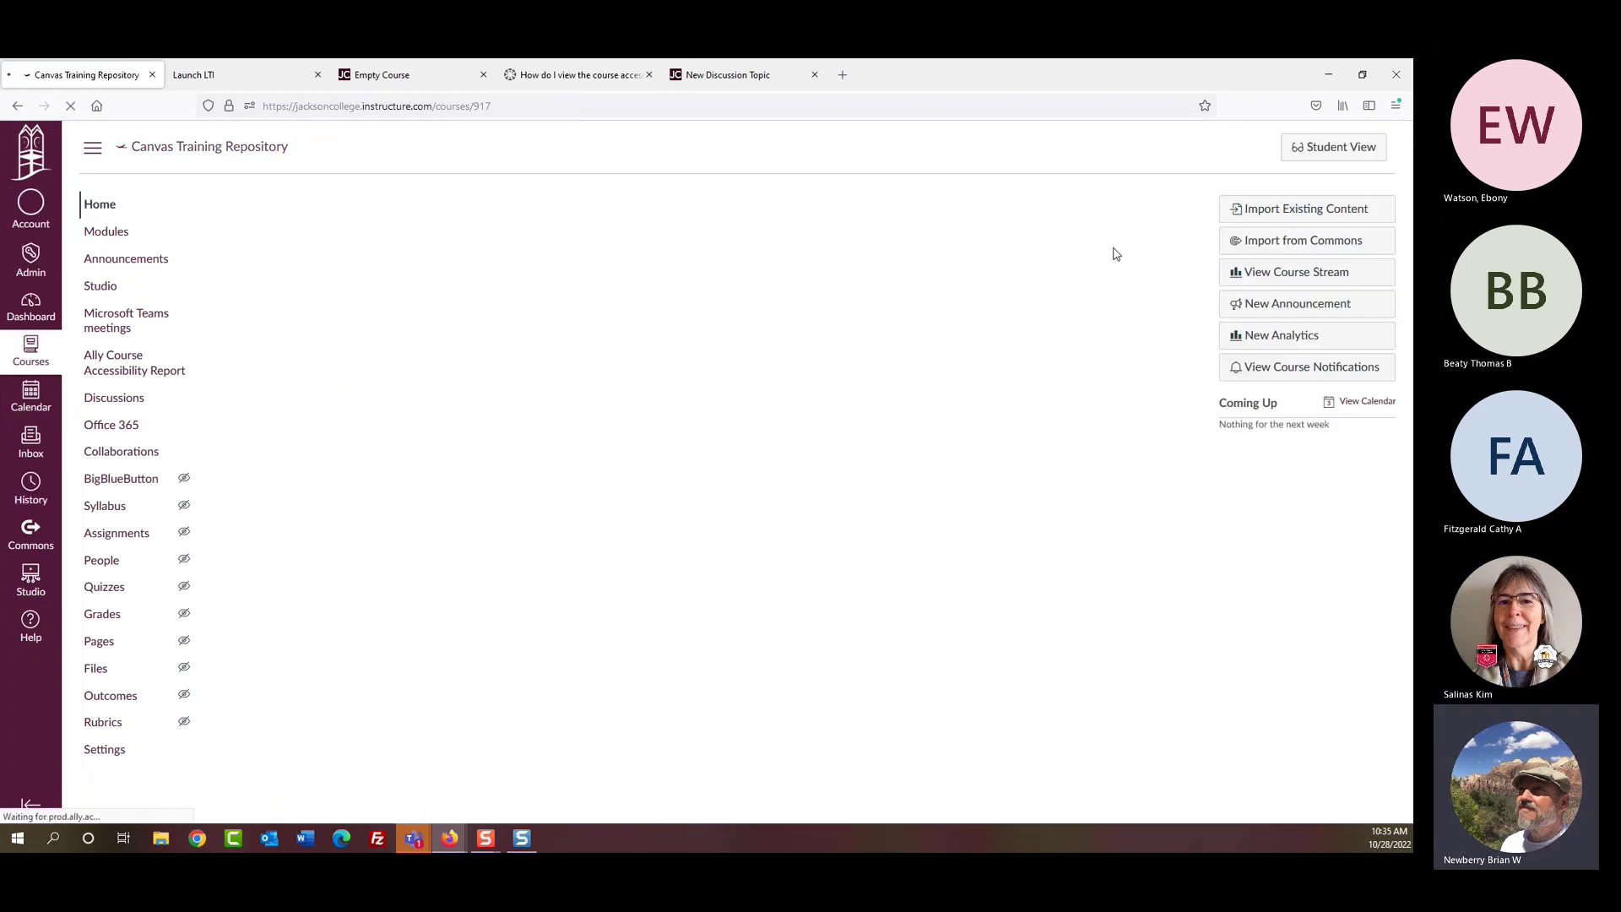
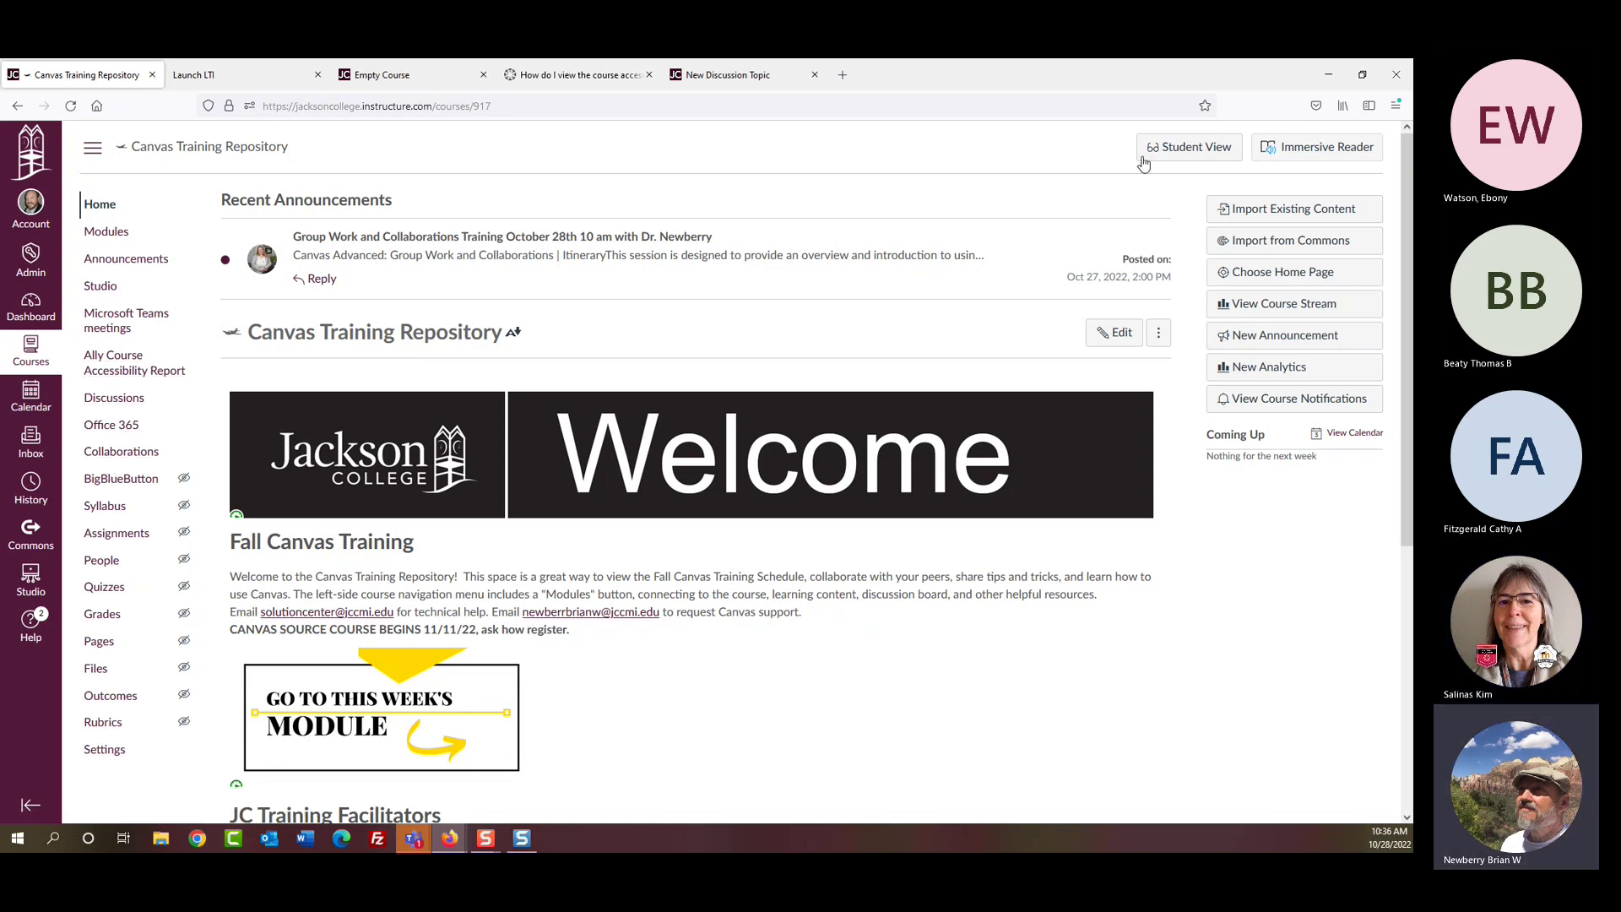
{"action": "left_click", "coordinate": [1185, 149]}
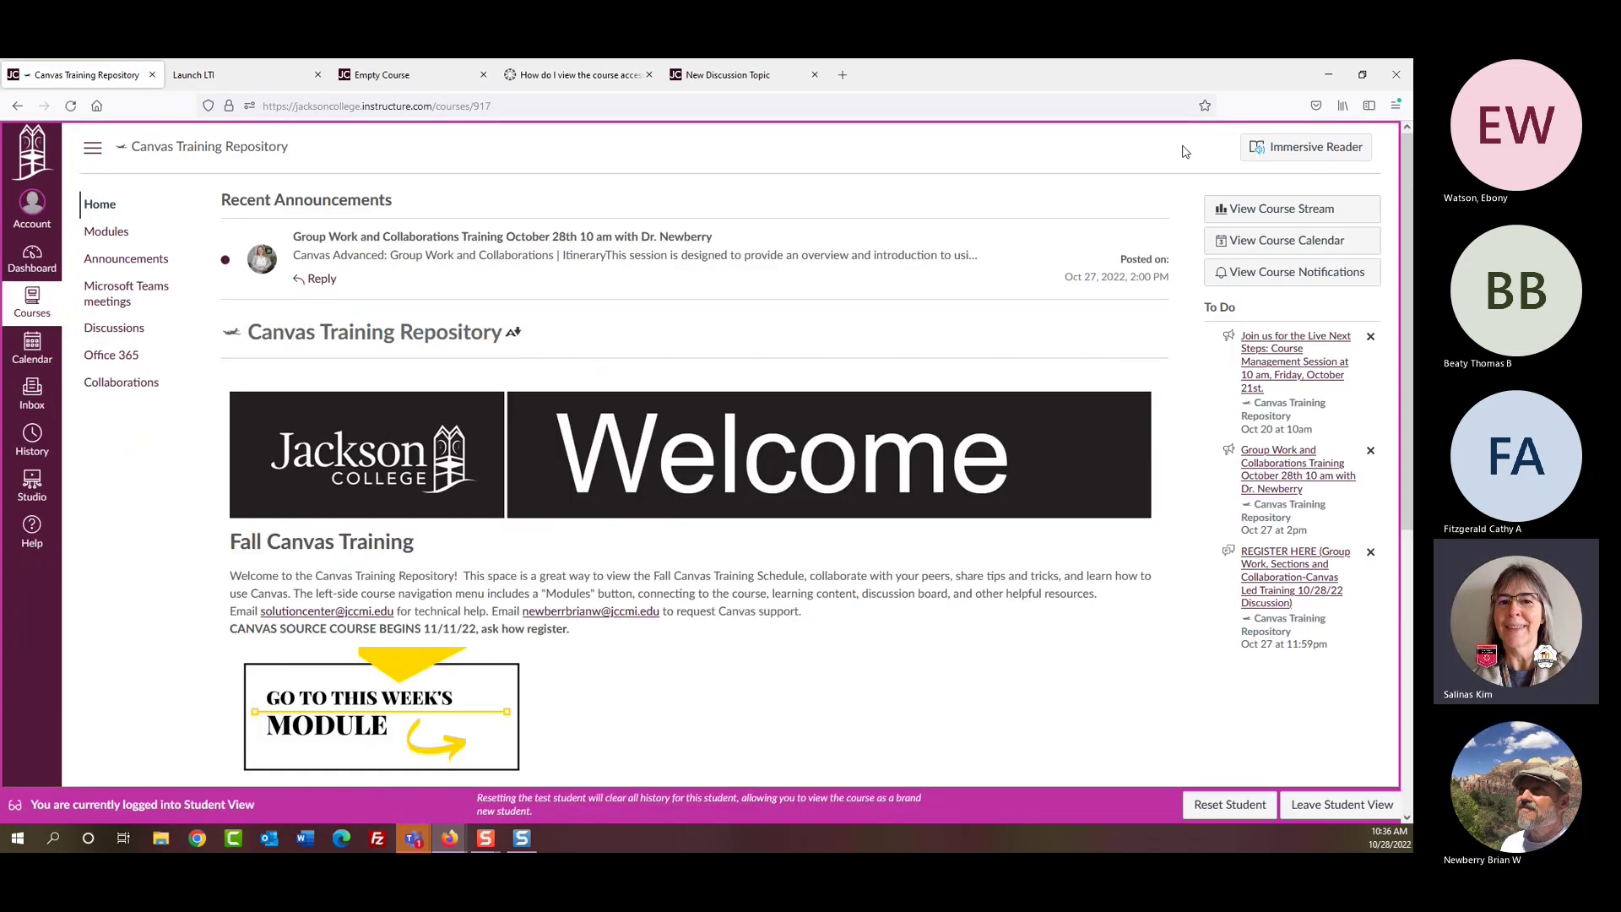
{"action": "left_click", "coordinate": [18, 107]}
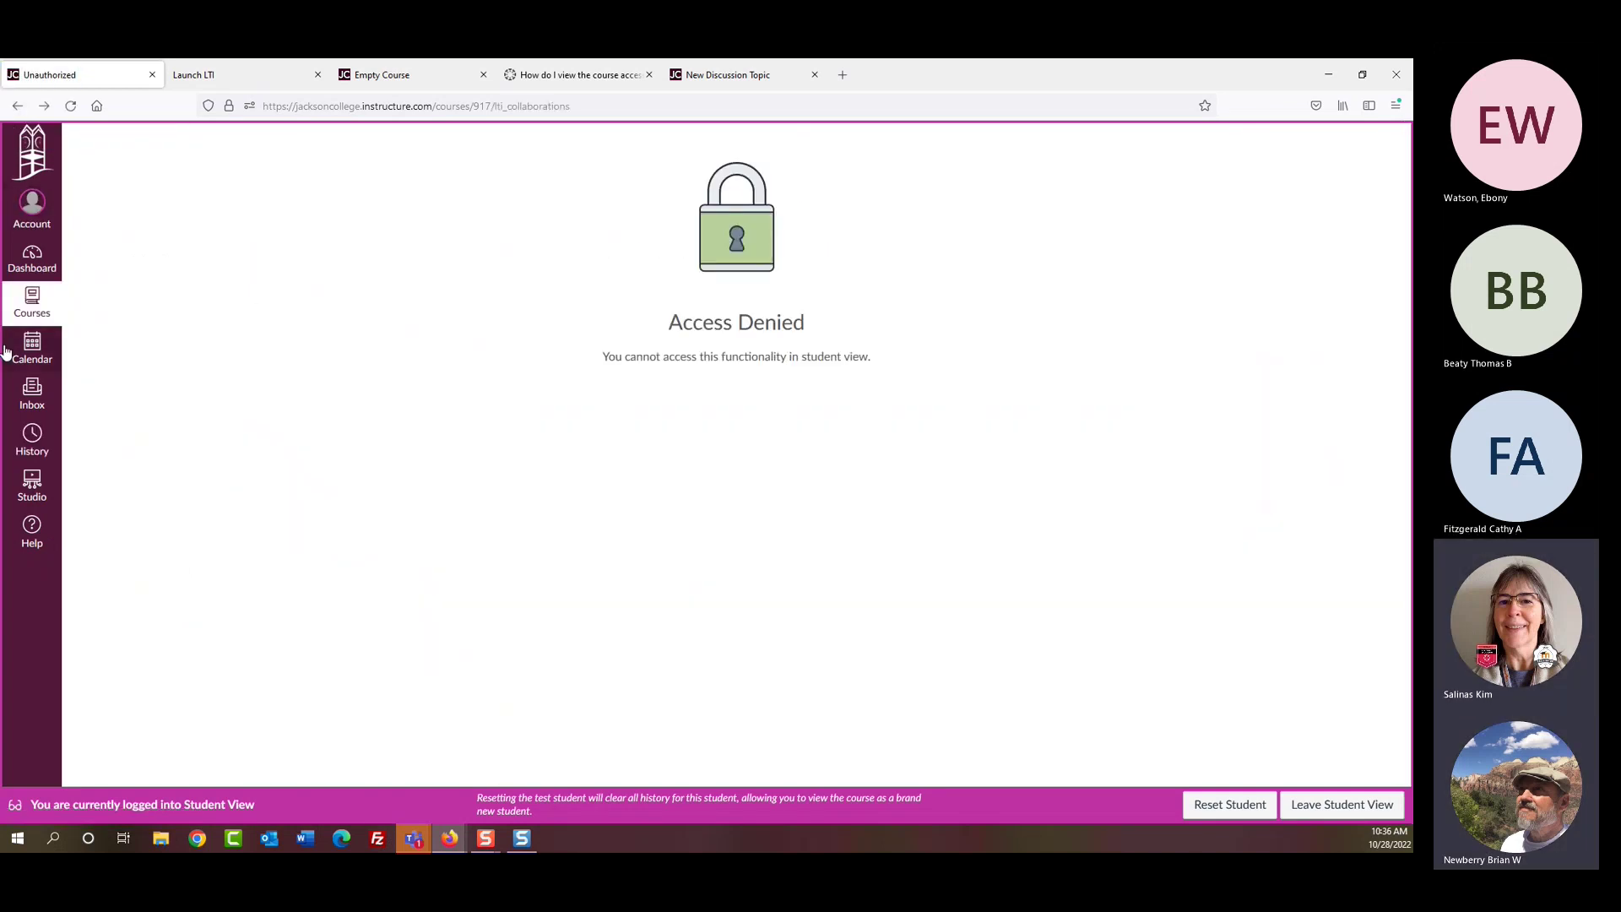
{"action": "left_click", "coordinate": [1340, 805]}
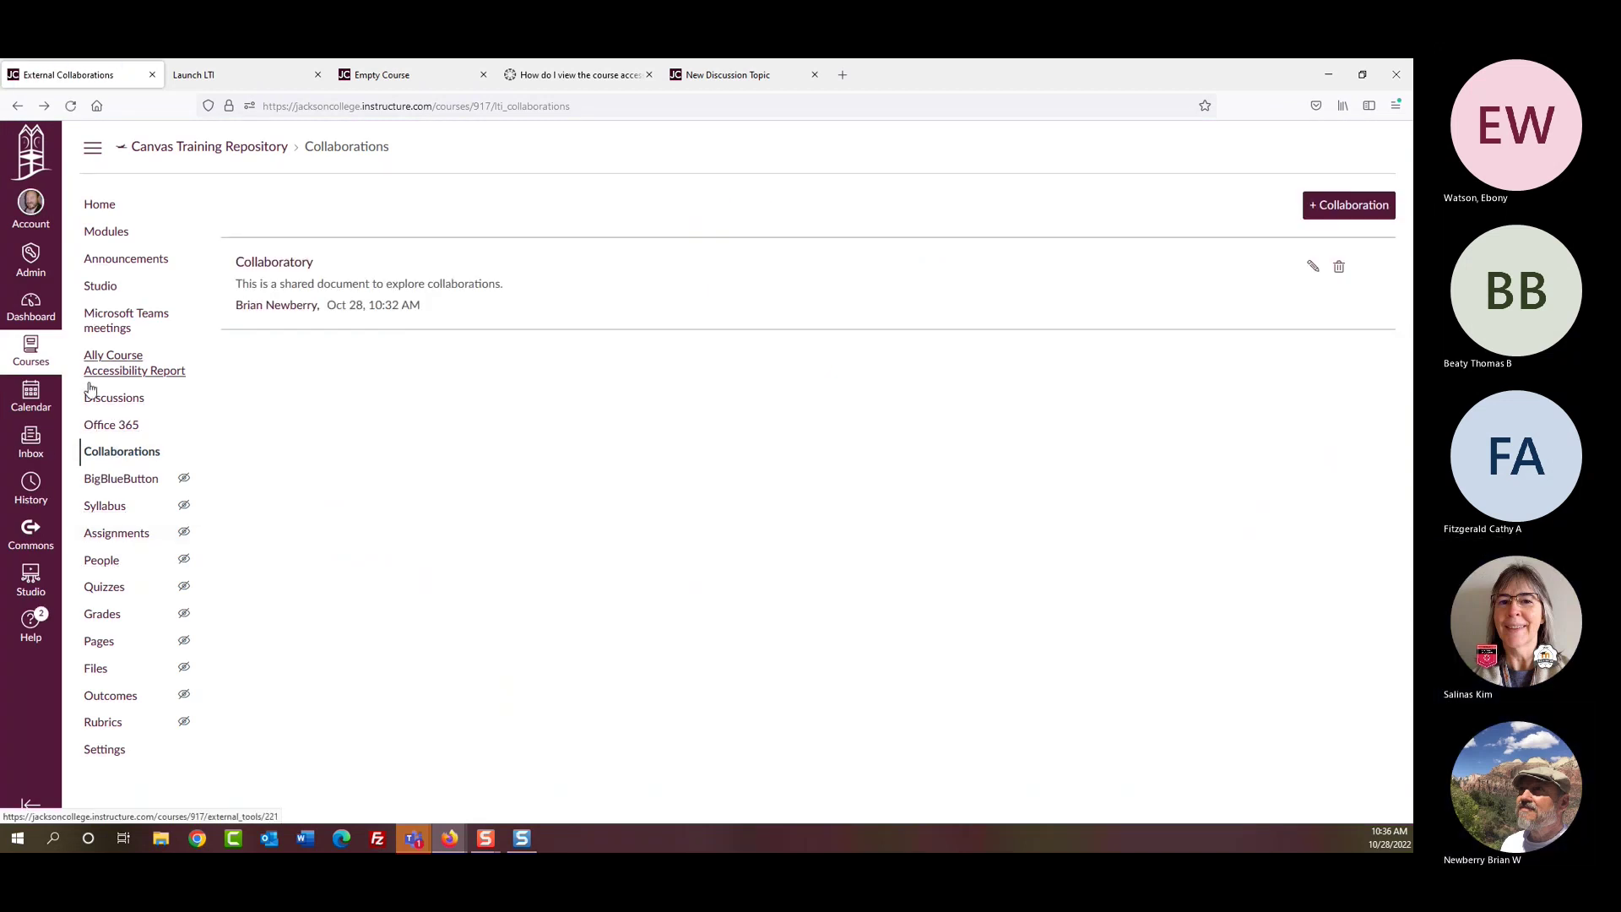
Step: Act as the first student in the People list again and open the course's Collaborations page
{"action": "left_click", "coordinate": [93, 562]}
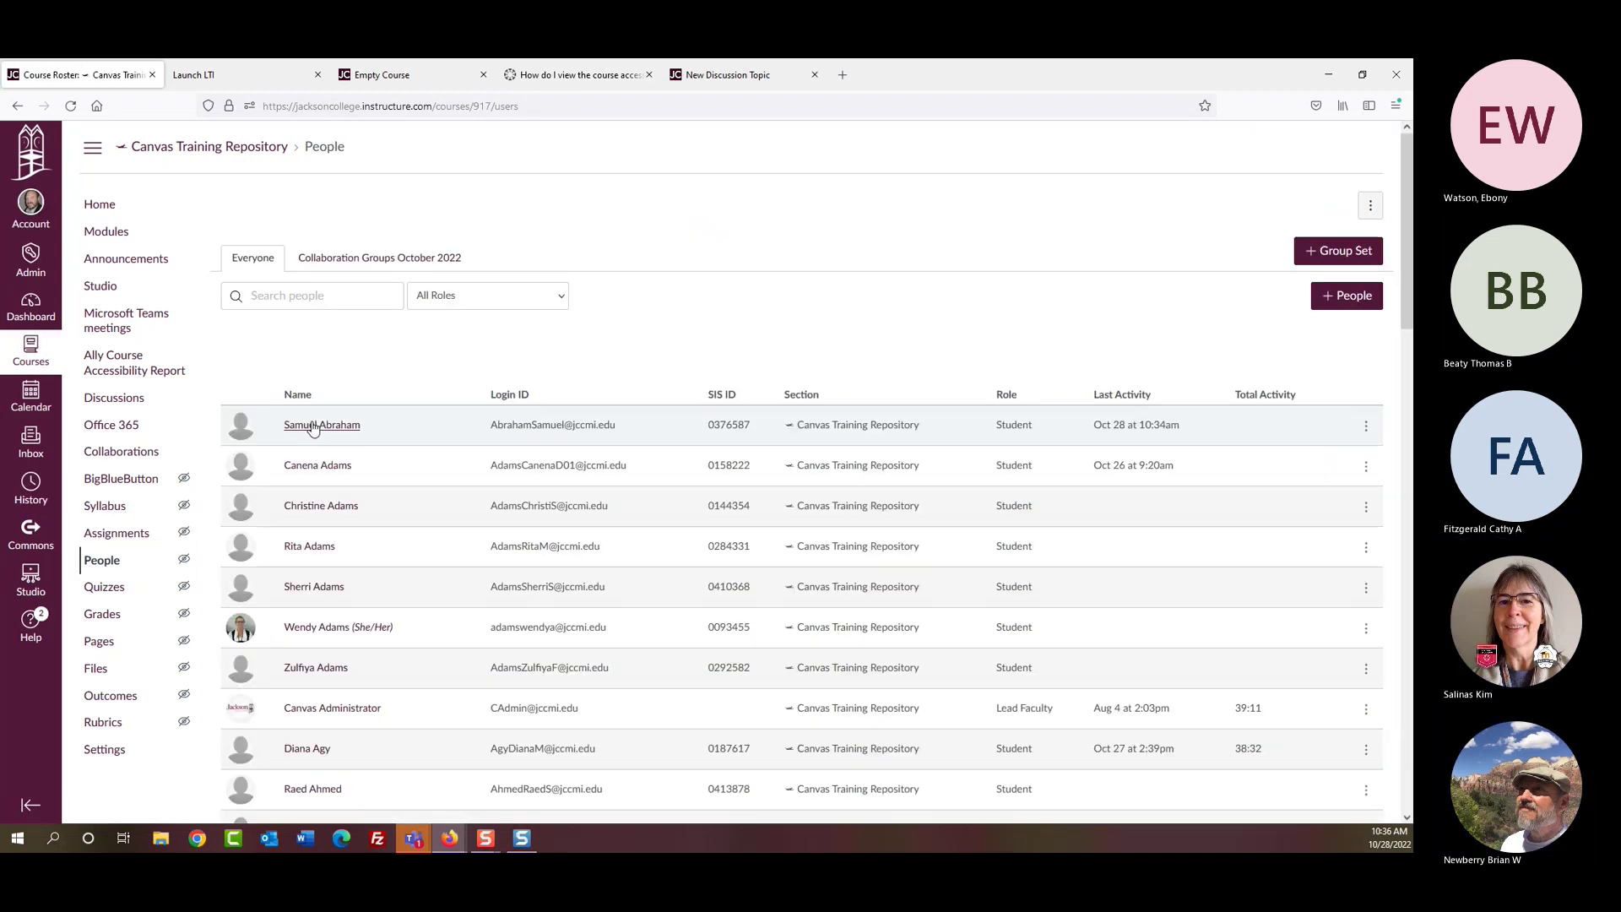
{"action": "left_click", "coordinate": [321, 424]}
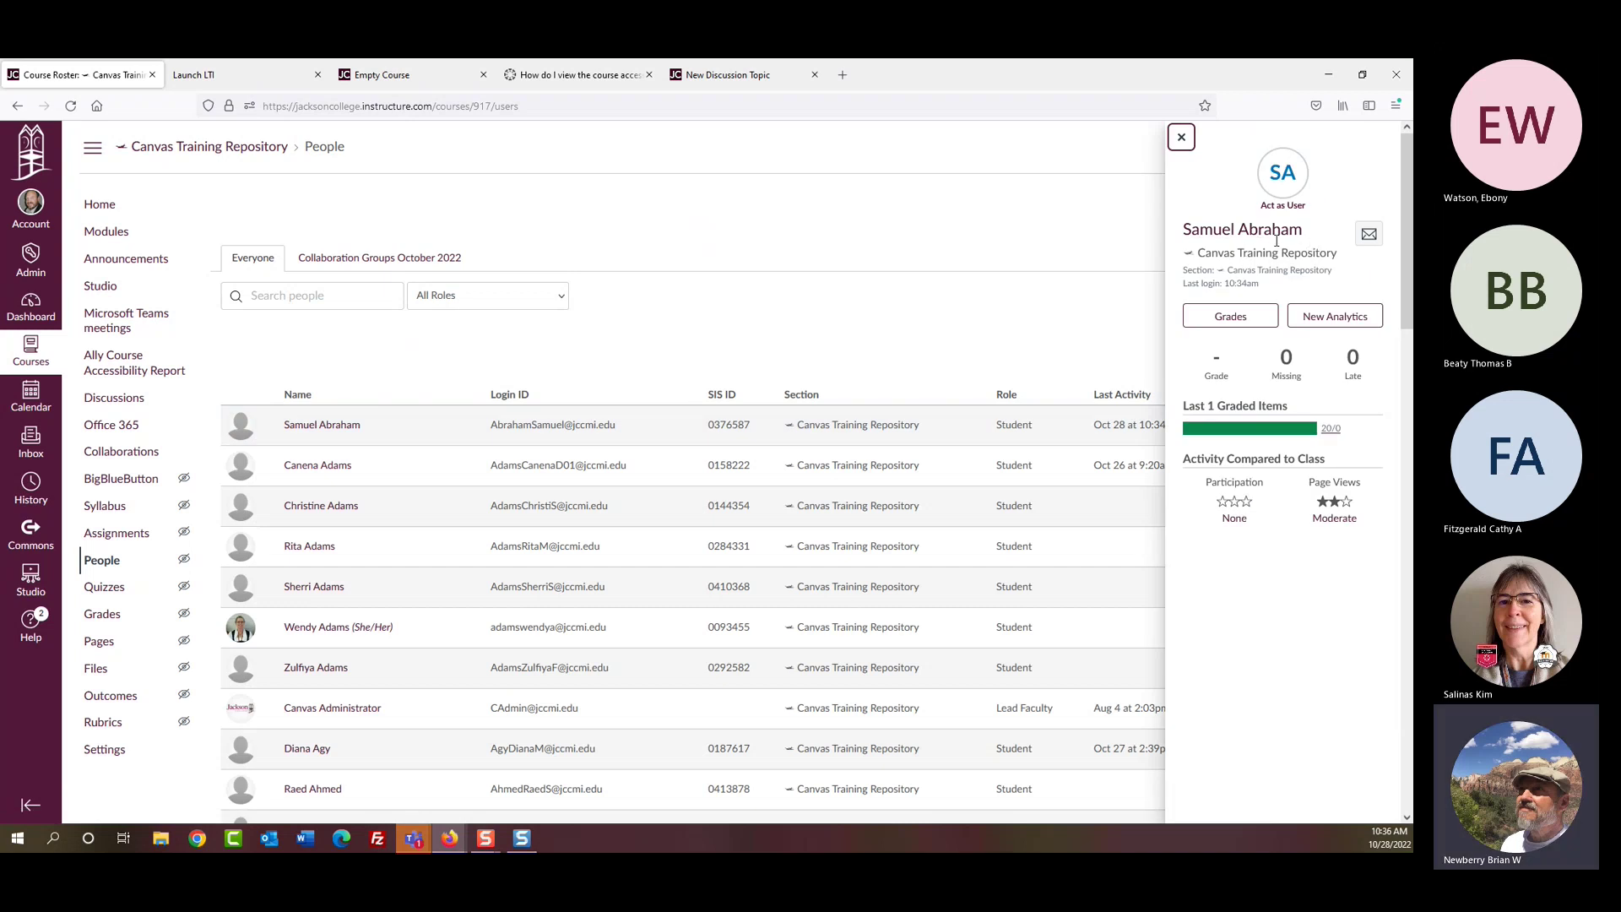
{"action": "left_click", "coordinate": [1283, 181]}
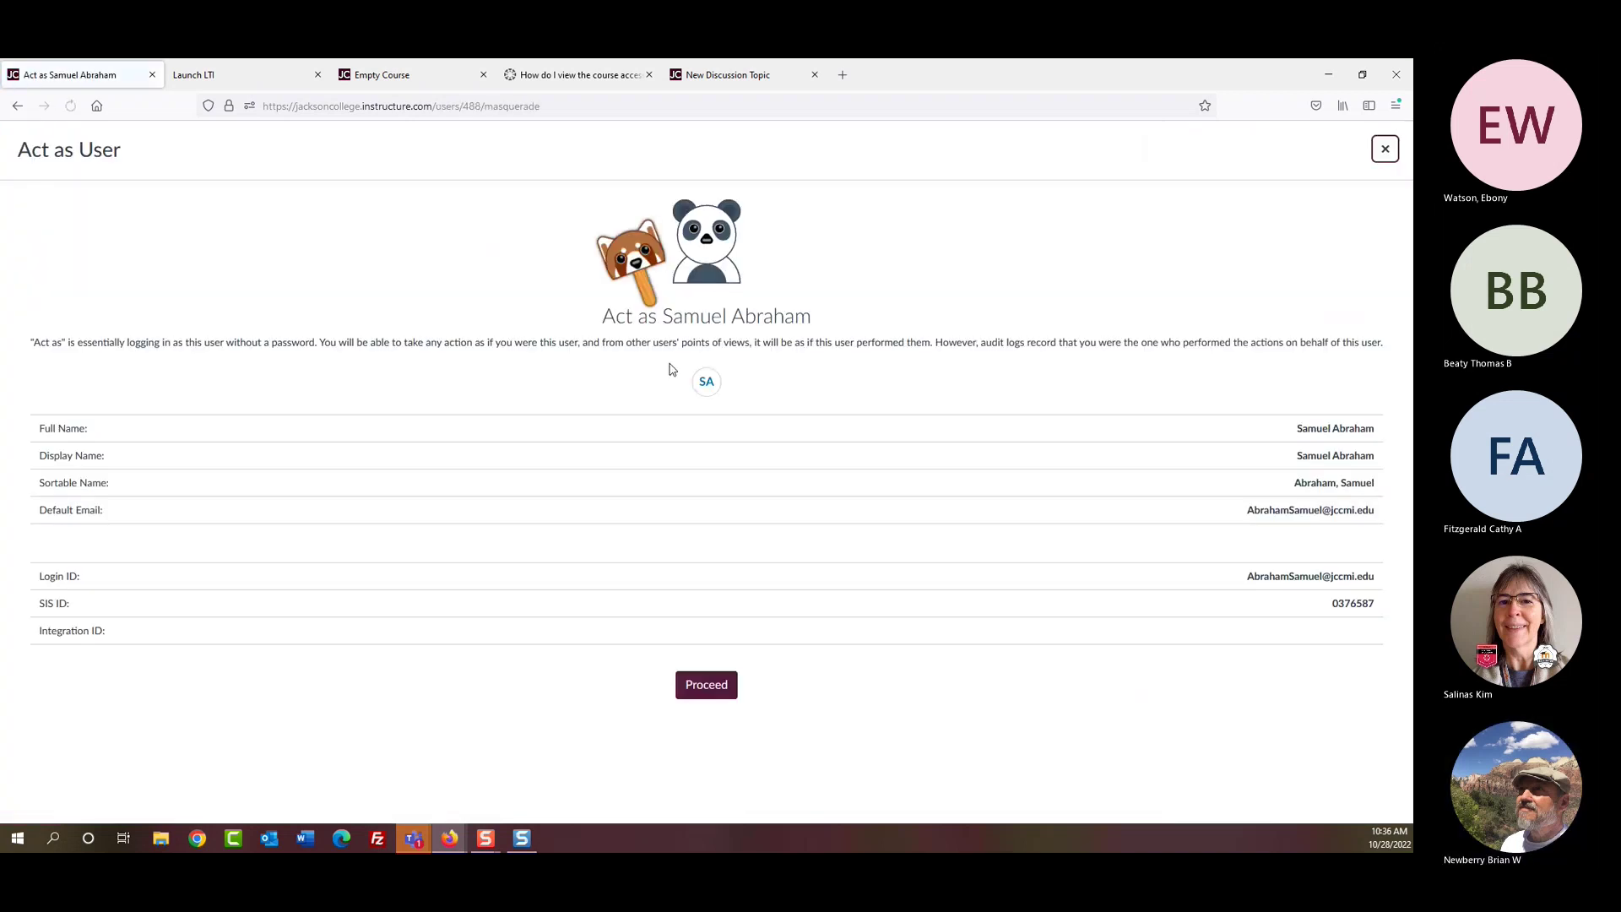
{"action": "left_click", "coordinate": [722, 685]}
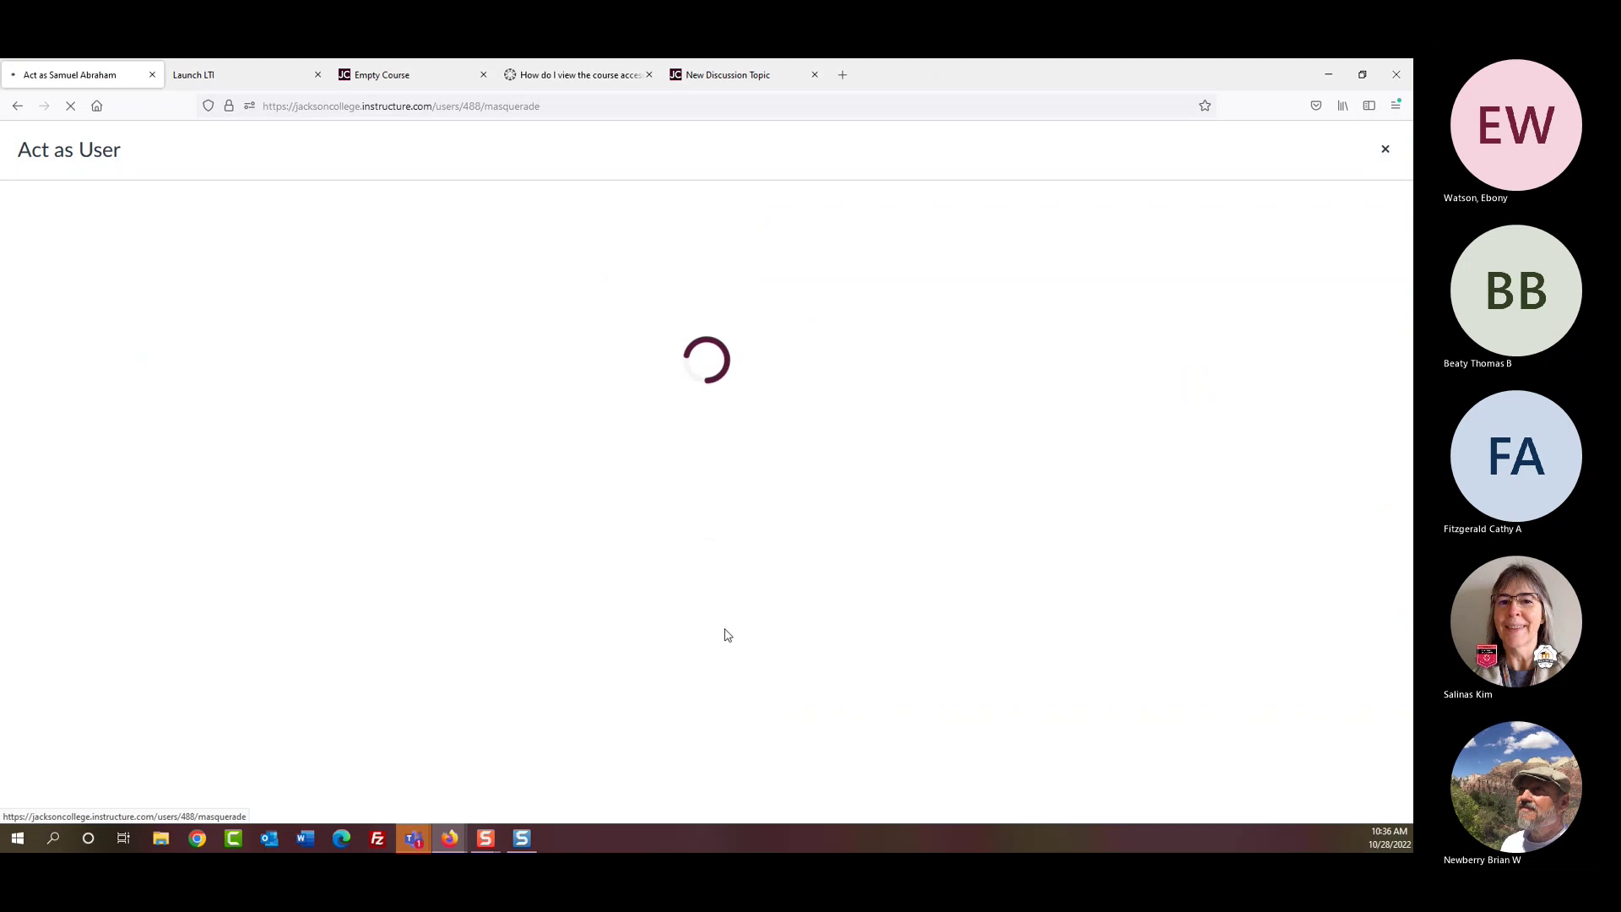
{"action": "left_click", "coordinate": [137, 386]}
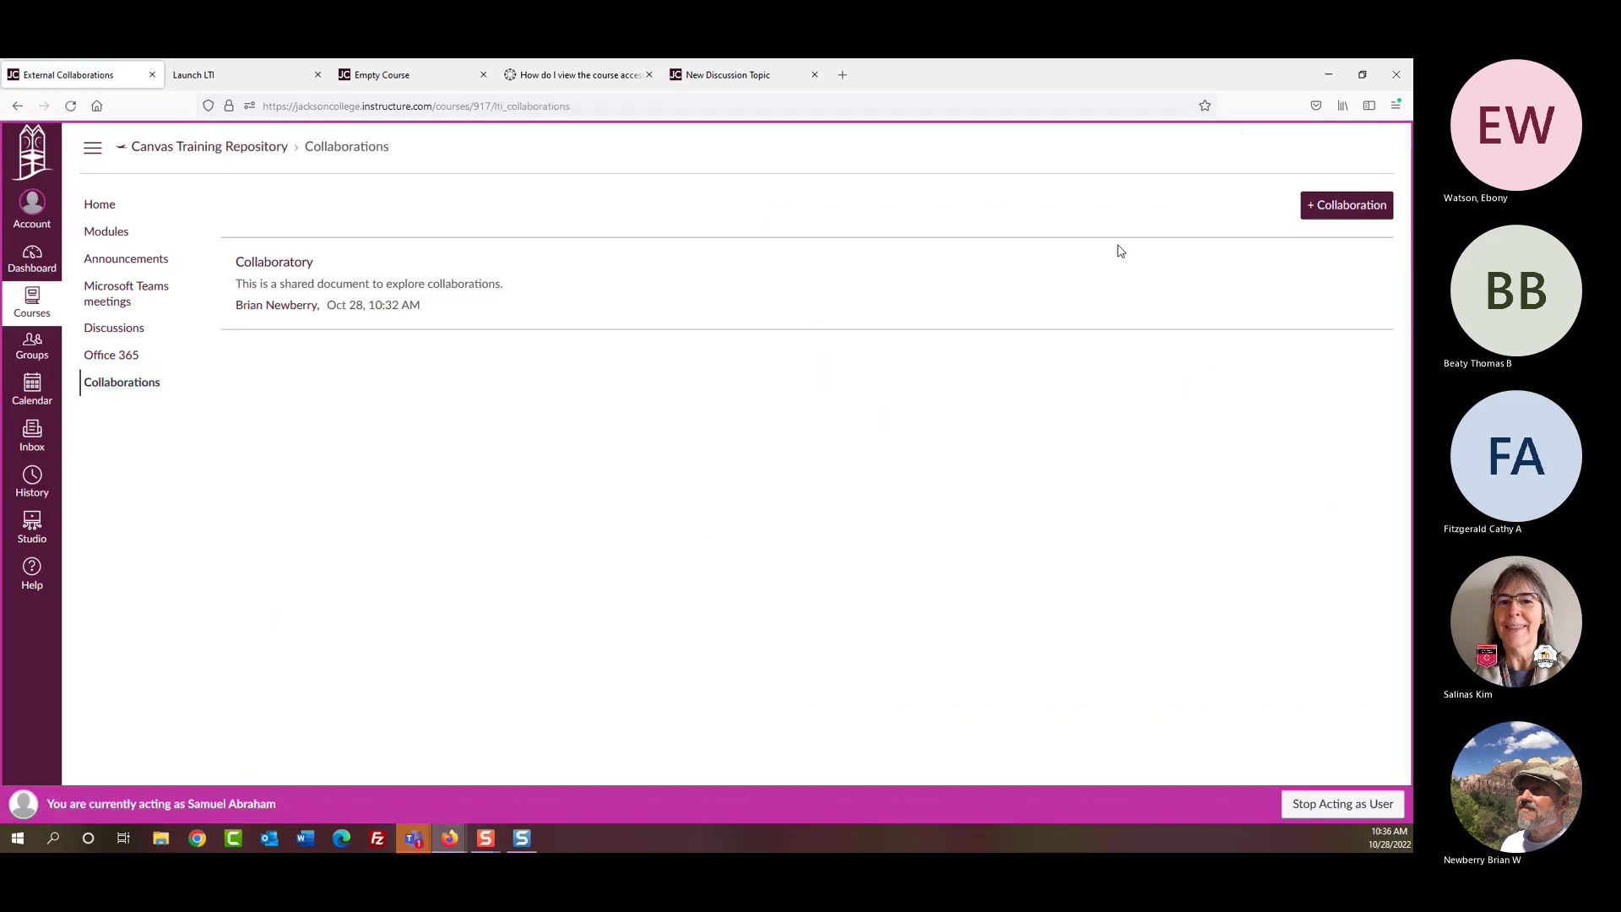
Step: Try to start a Microsoft Office 365 collaboration with its log-in as the student, then stop acting as that user
{"action": "left_click", "coordinate": [1329, 218]}
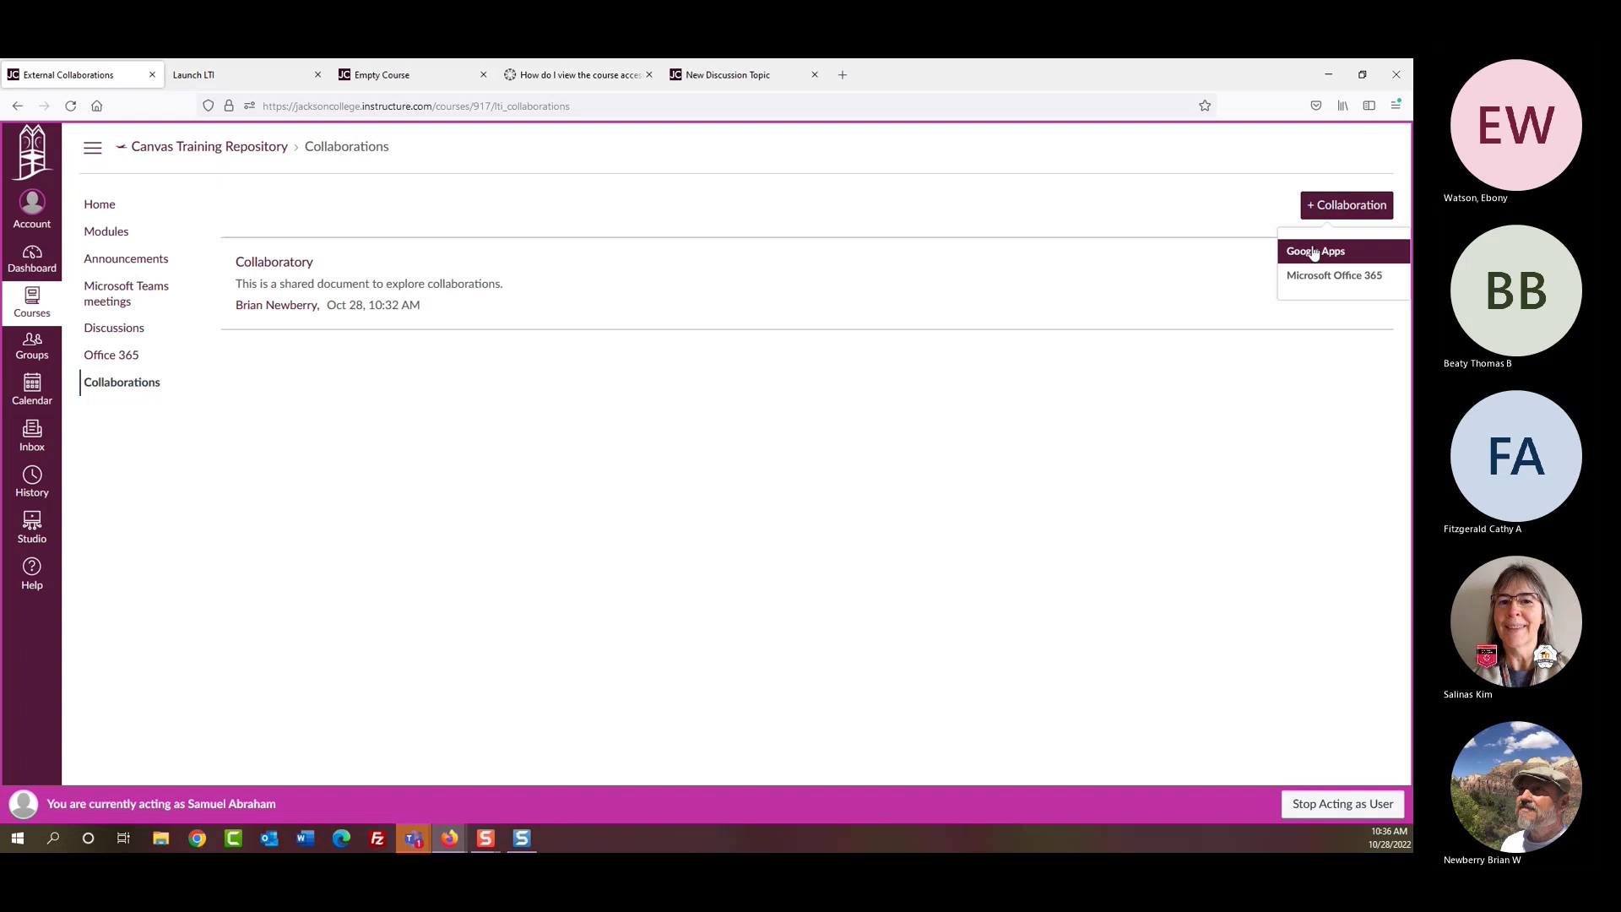
{"action": "left_click", "coordinate": [1356, 276]}
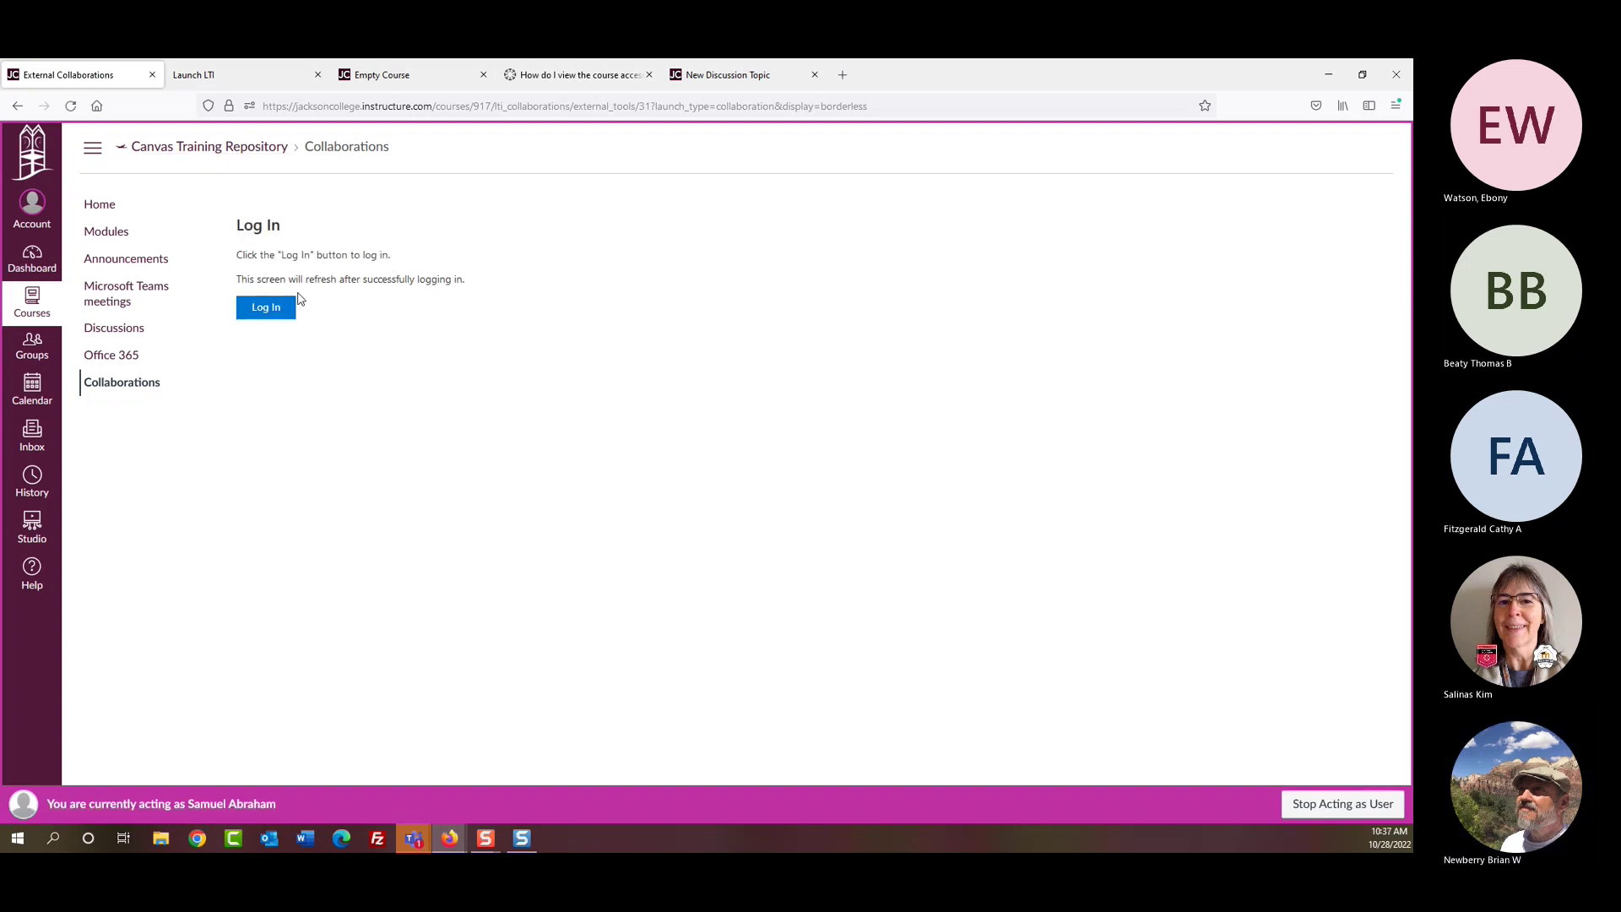
{"action": "left_click", "coordinate": [258, 312]}
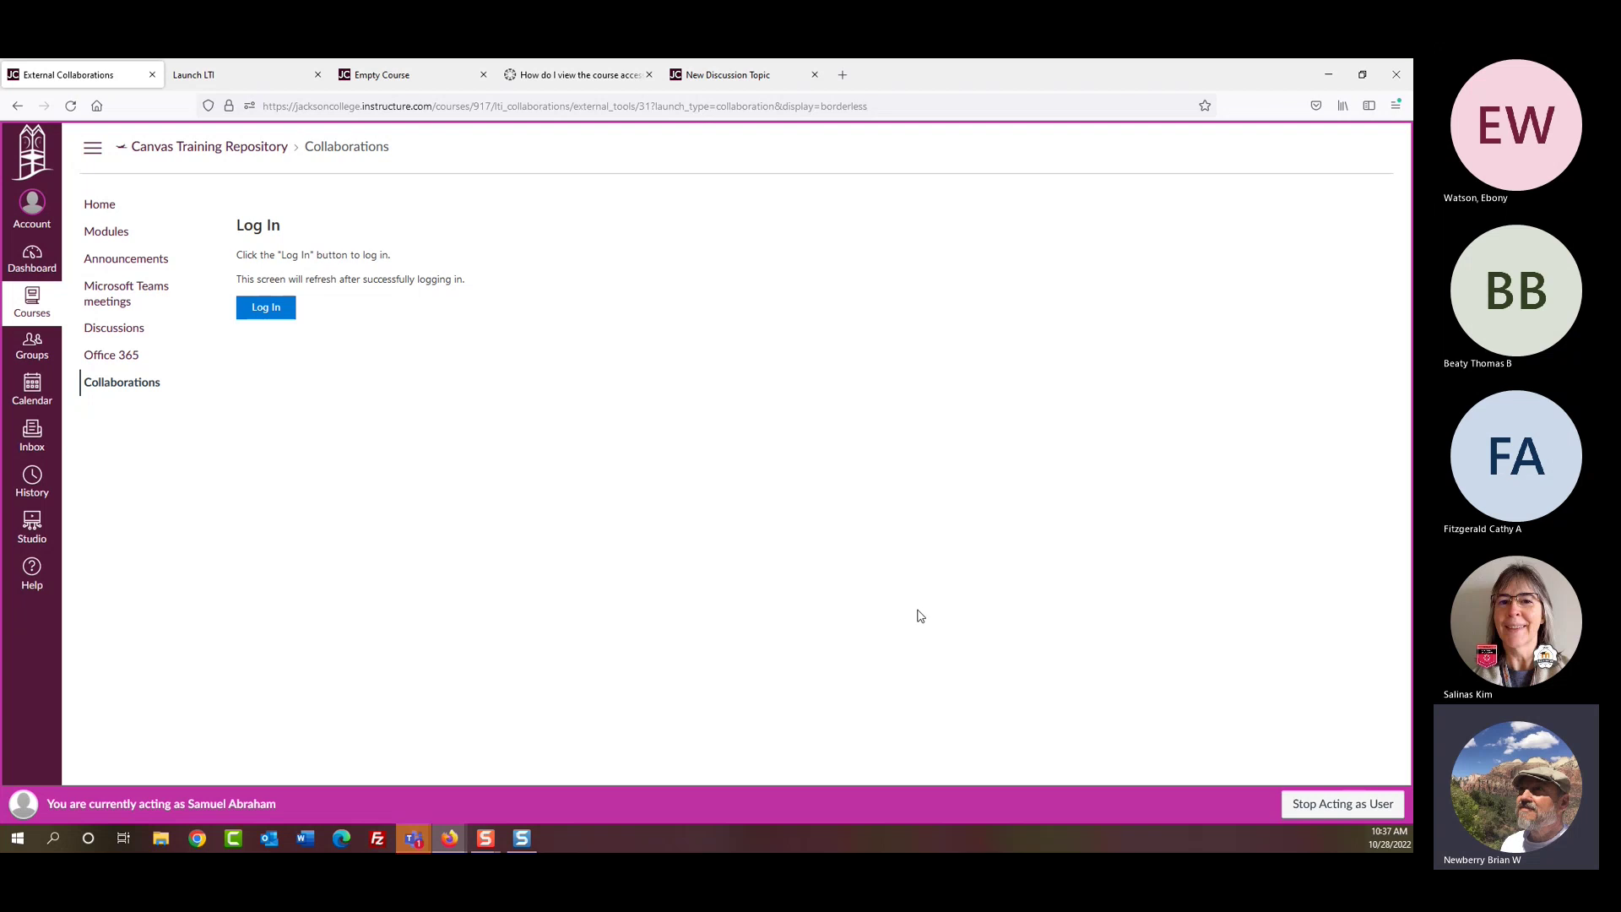
{"action": "left_click", "coordinate": [1354, 811]}
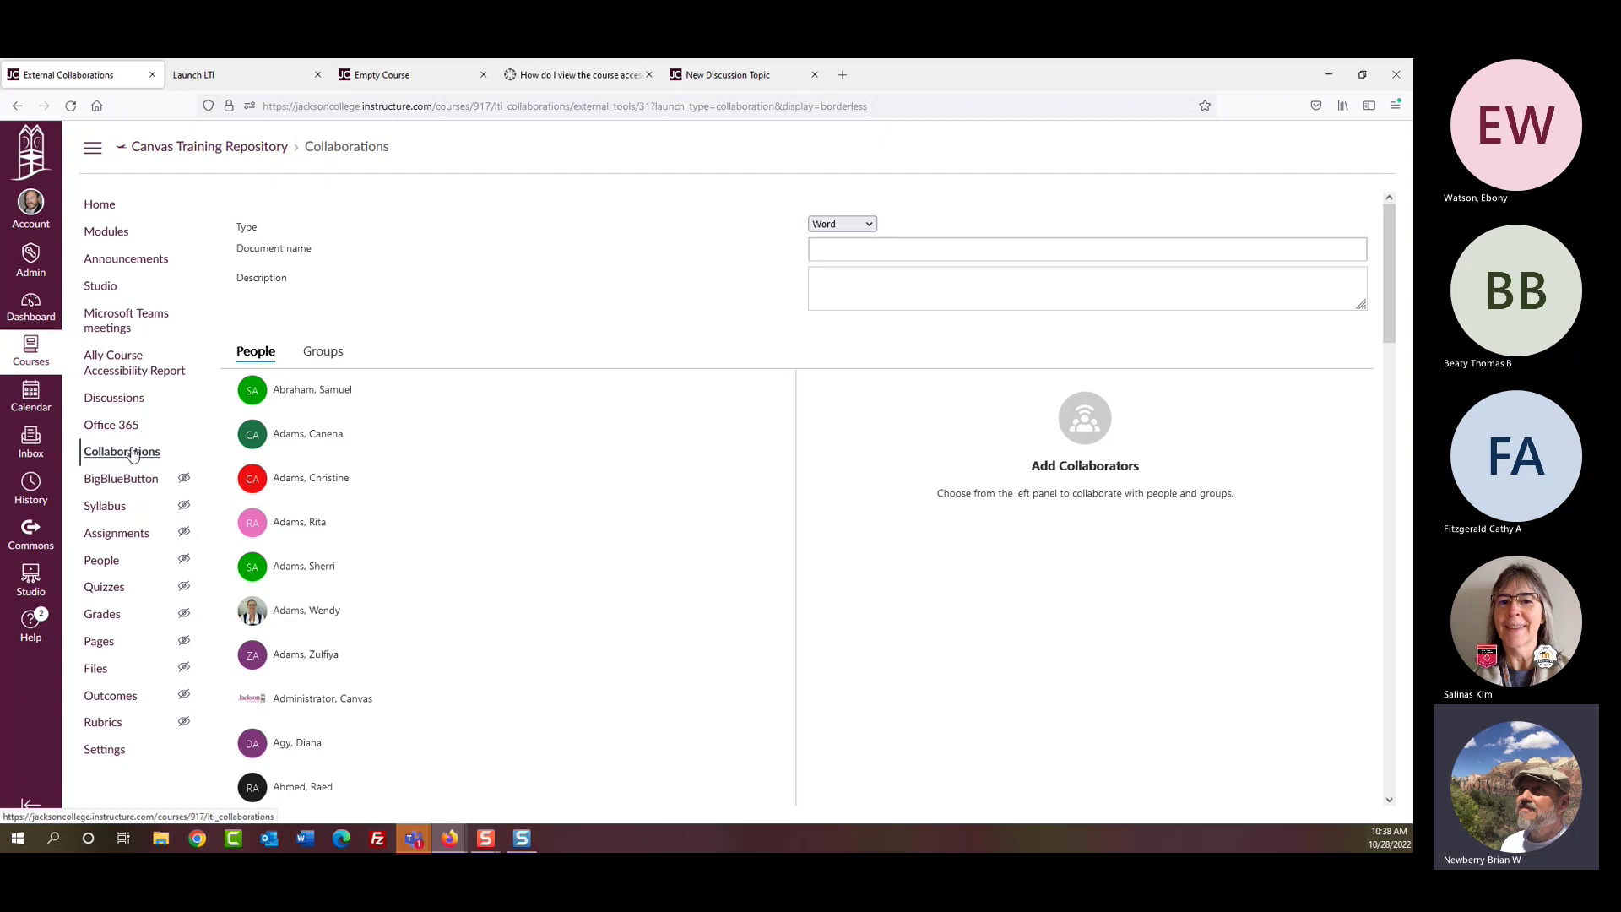
Step: Refresh the course's Collaborations list and examine the document settings and collaborators of the second collaboration
{"action": "left_click", "coordinate": [128, 454]}
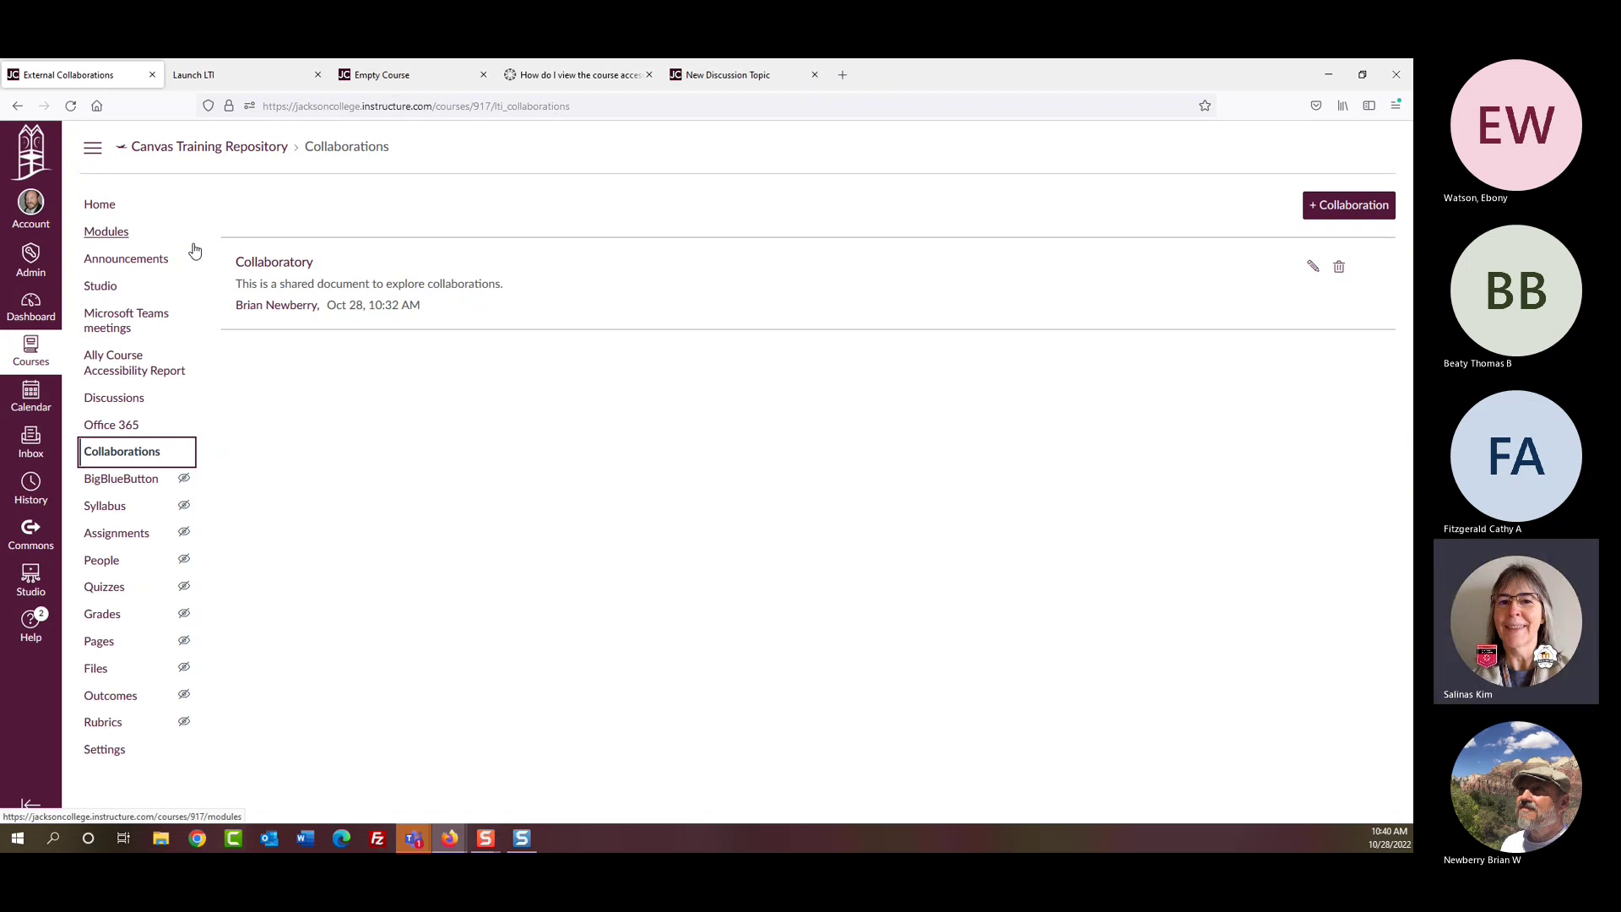
{"action": "left_click", "coordinate": [72, 108]}
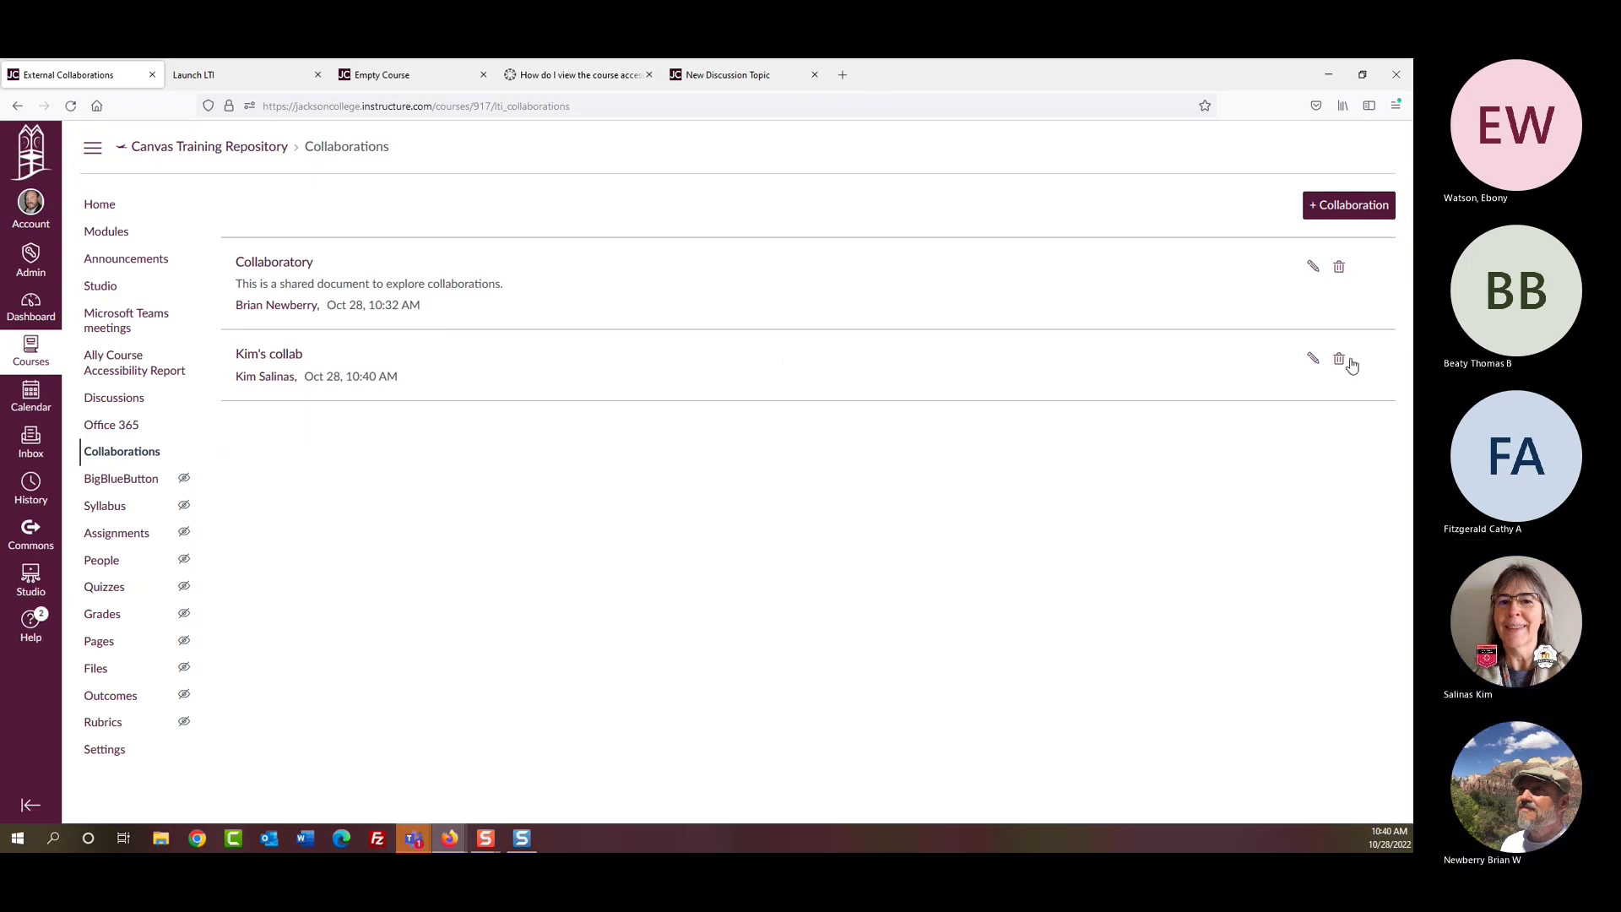
{"action": "left_click", "coordinate": [1314, 360]}
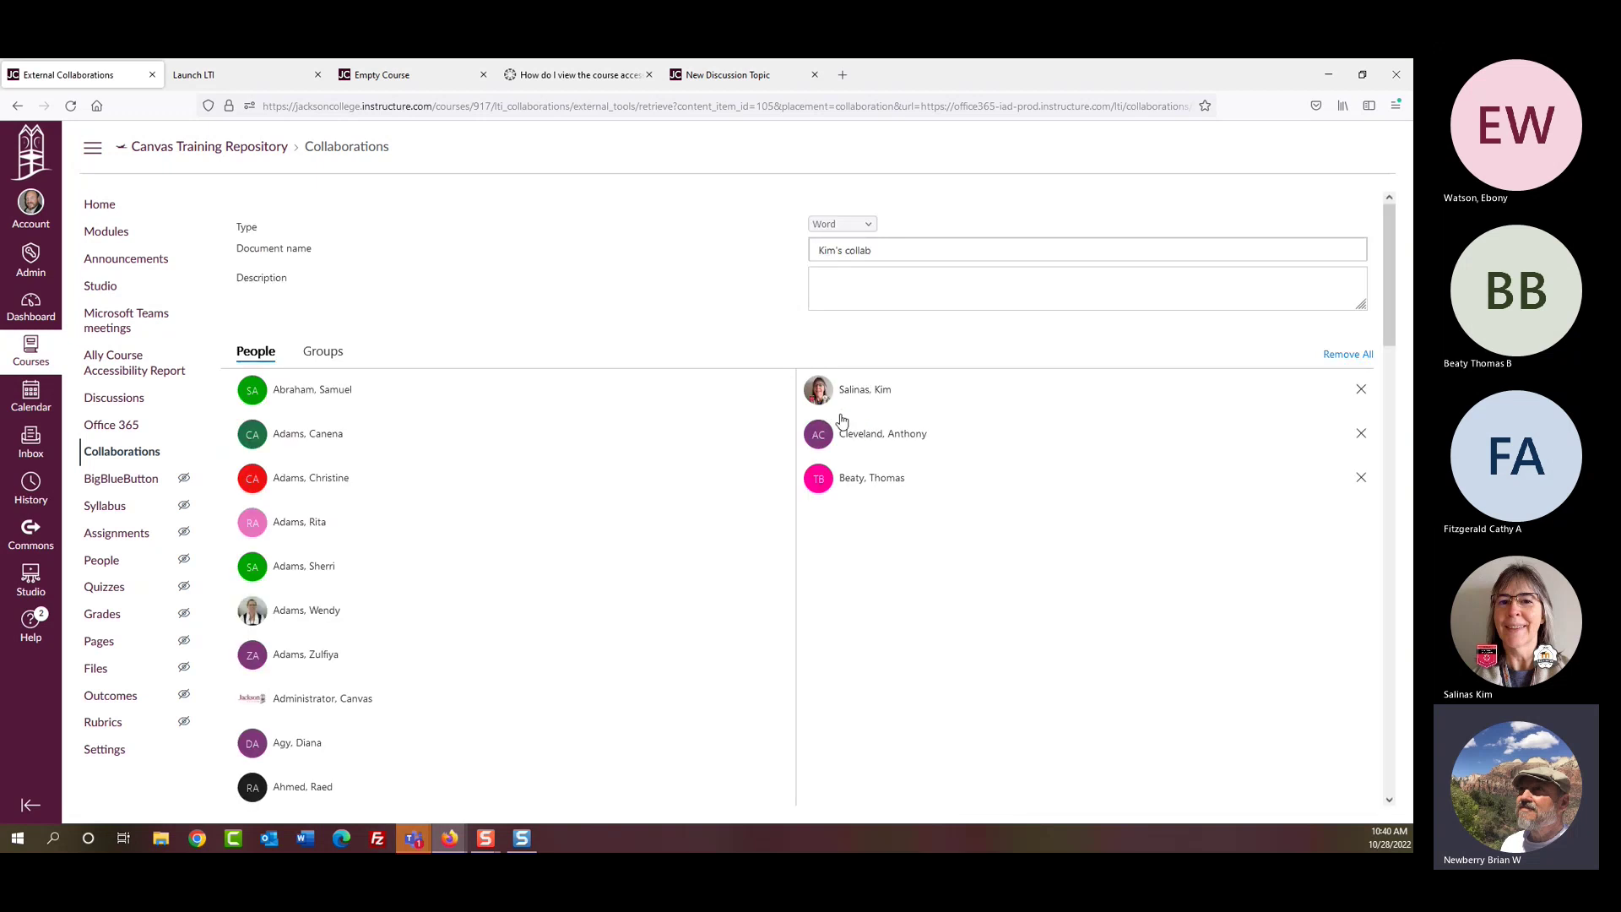
{"action": "scroll", "coordinate": [672, 391], "scroll_direction": "down", "scroll_amount": 3}
{"action": "scroll", "coordinate": [672, 391], "scroll_direction": "up", "scroll_amount": 3}
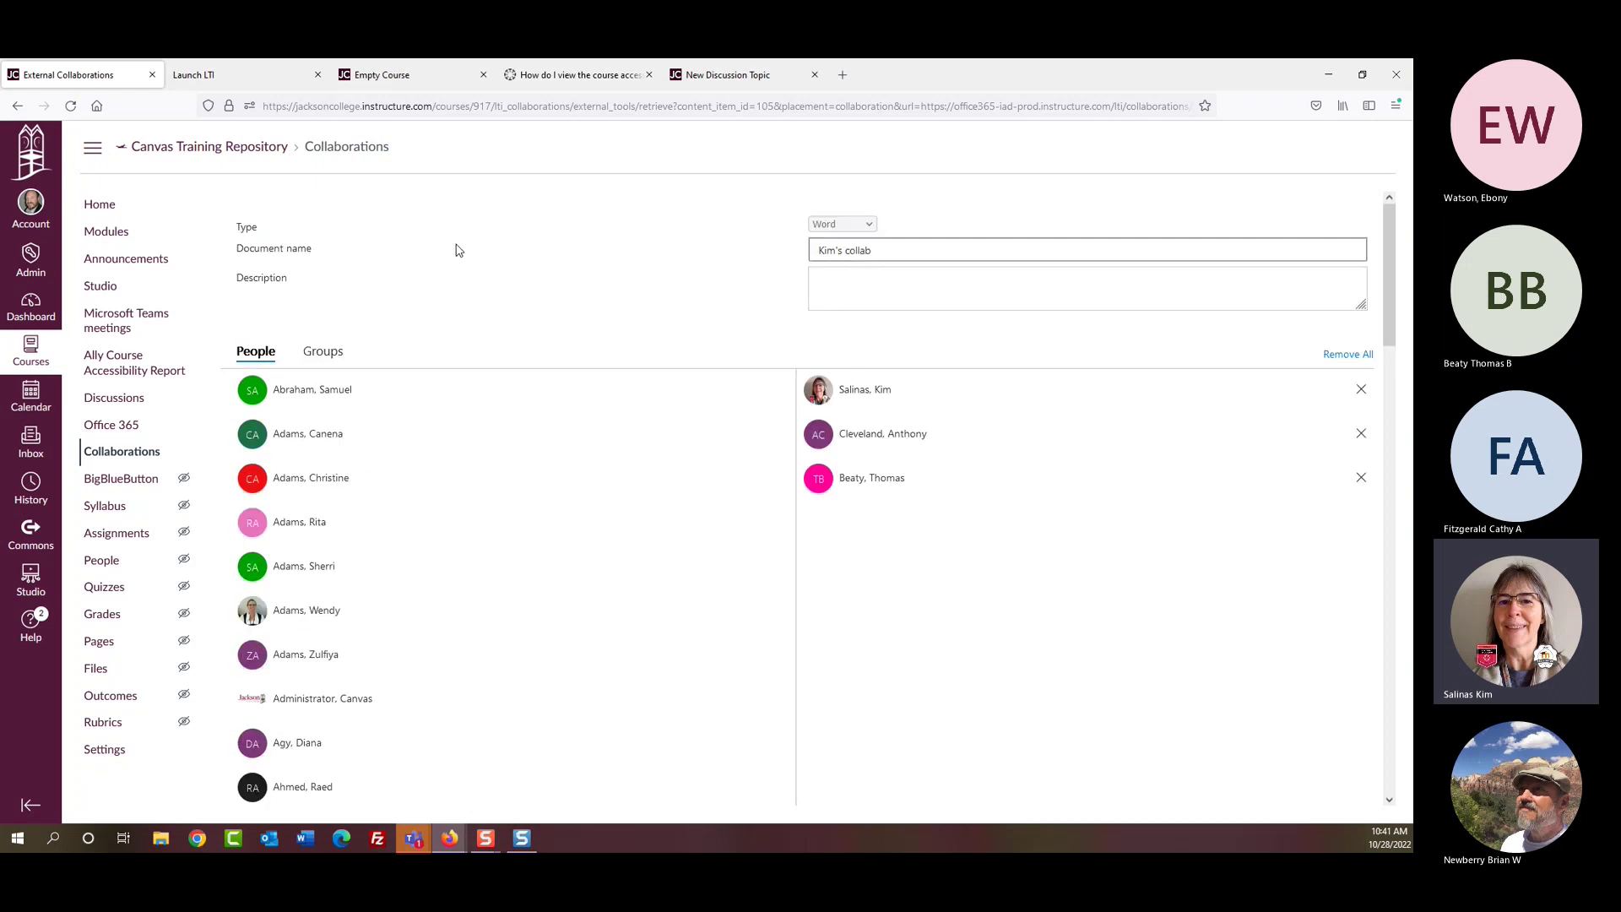
Step: Return to the Collaborations list and open the second collaboration's shared document in Office 365
{"action": "left_click", "coordinate": [105, 460]}
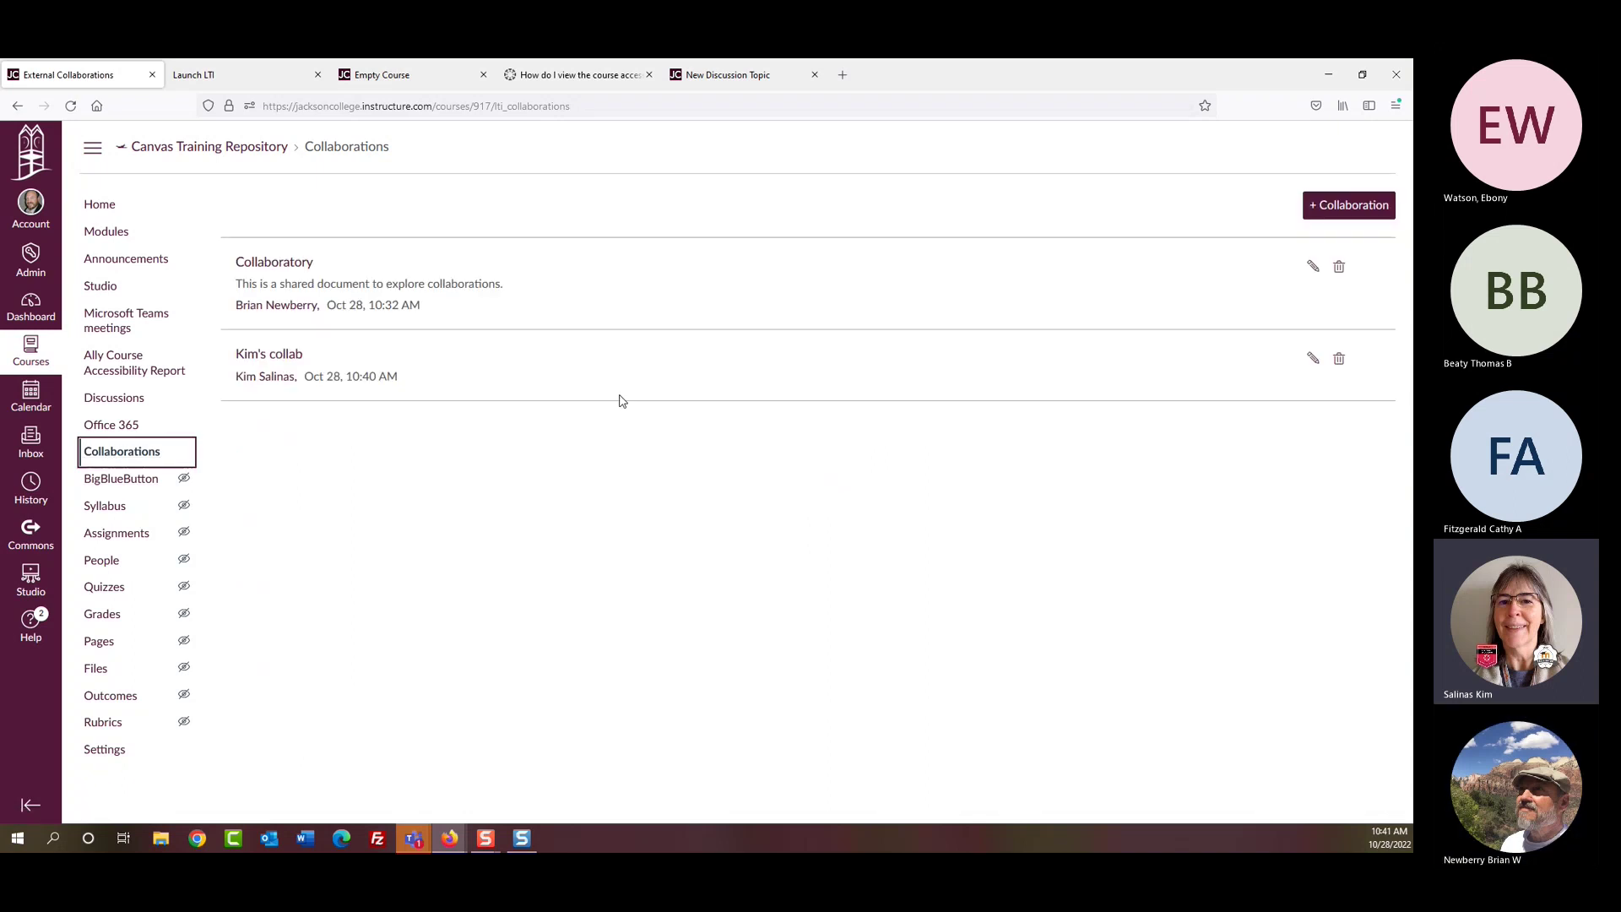
{"action": "left_click", "coordinate": [251, 360]}
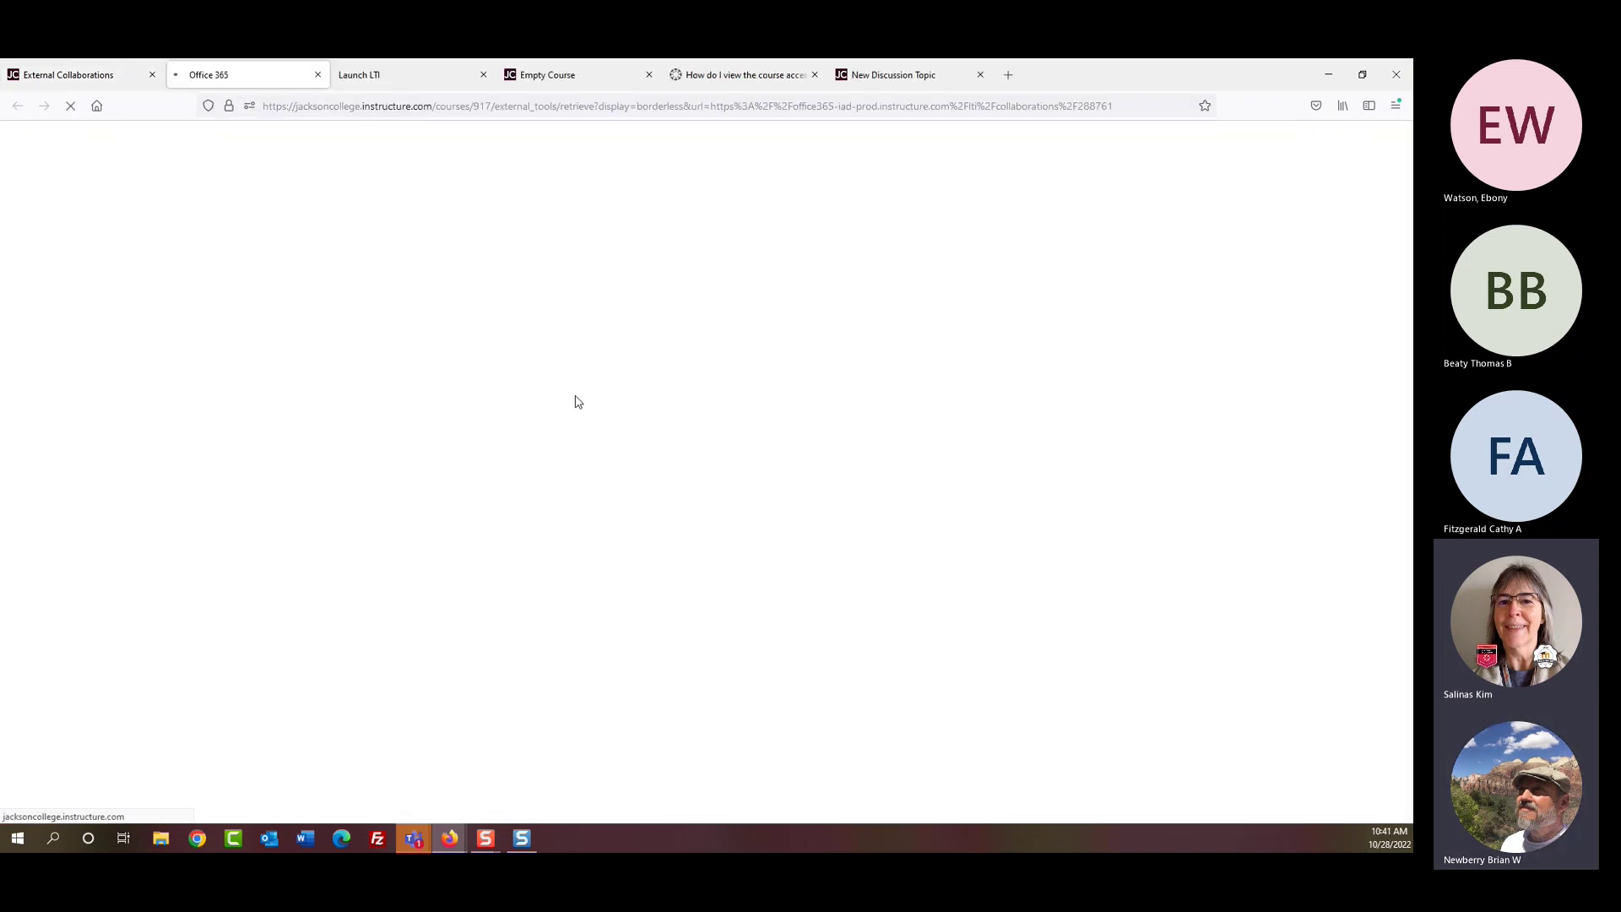